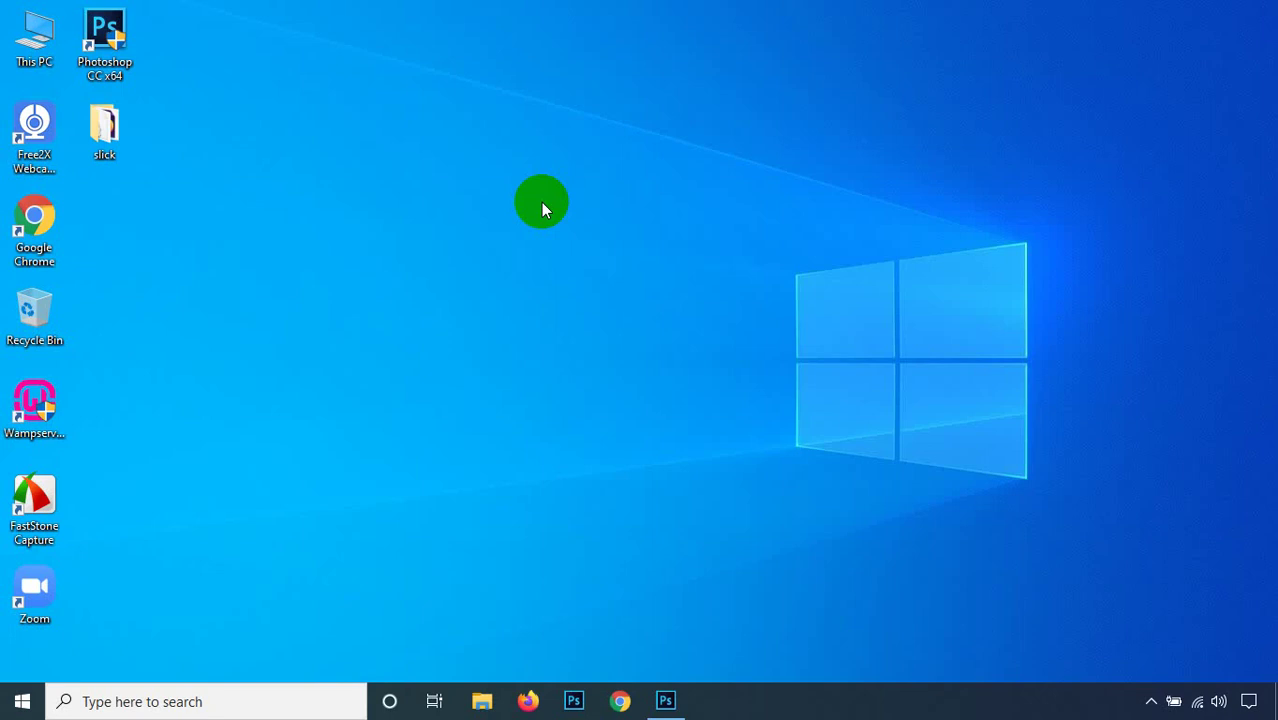
pyautogui.rightClick(494, 163)
pyautogui.click(542, 213)
pyautogui.rightClick(266, 151)
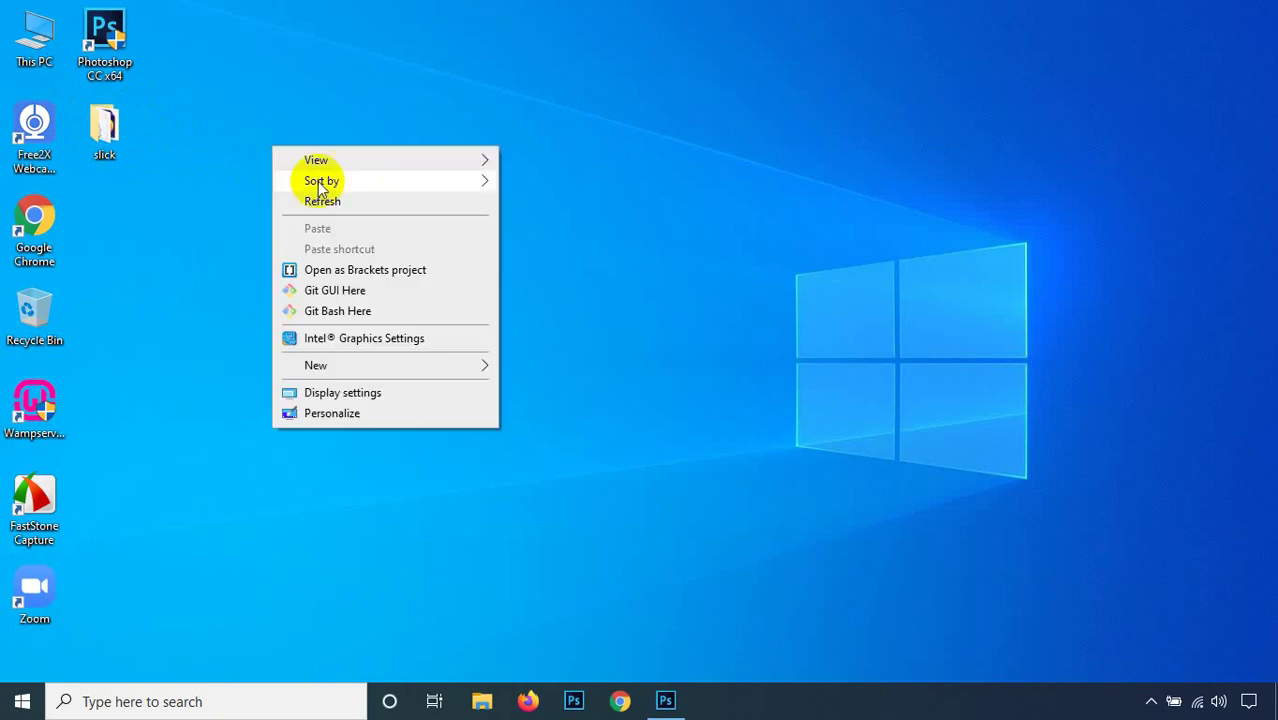
pyautogui.click(327, 204)
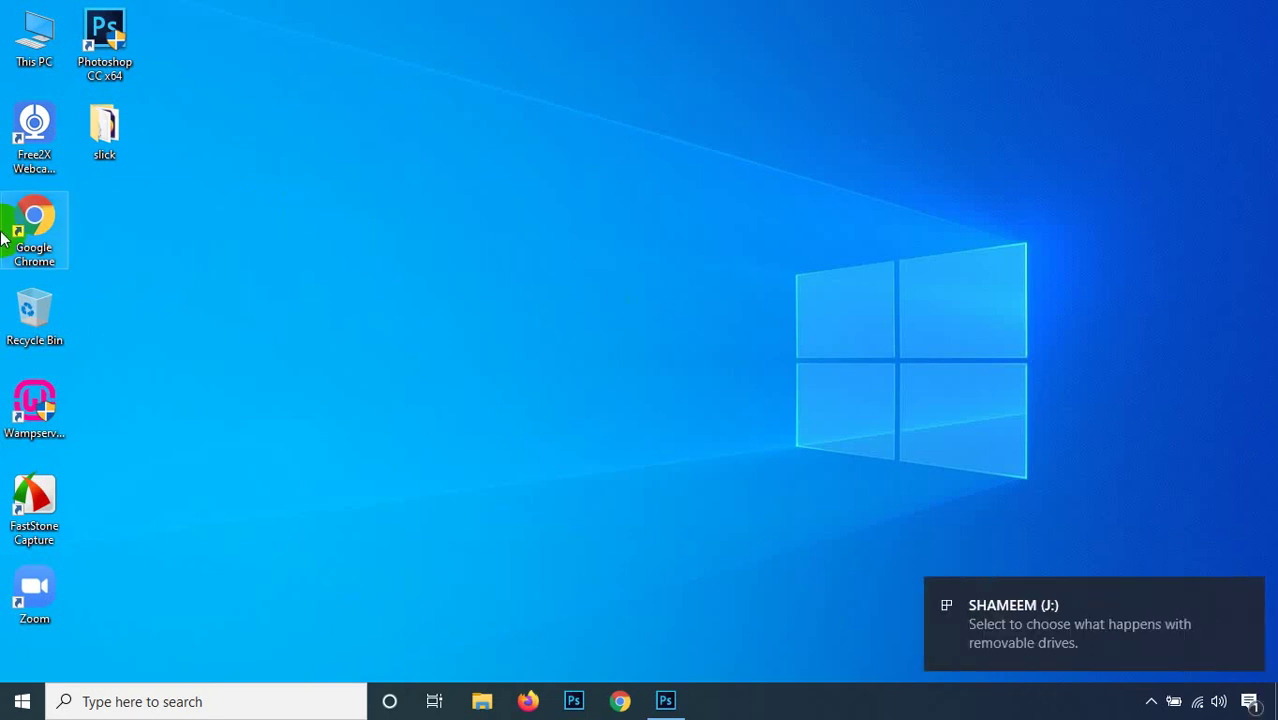
# Step: Copy the img folder from the removable drive (J:) onto the desktop and close the drive window
pyautogui.doubleClick(38, 40)
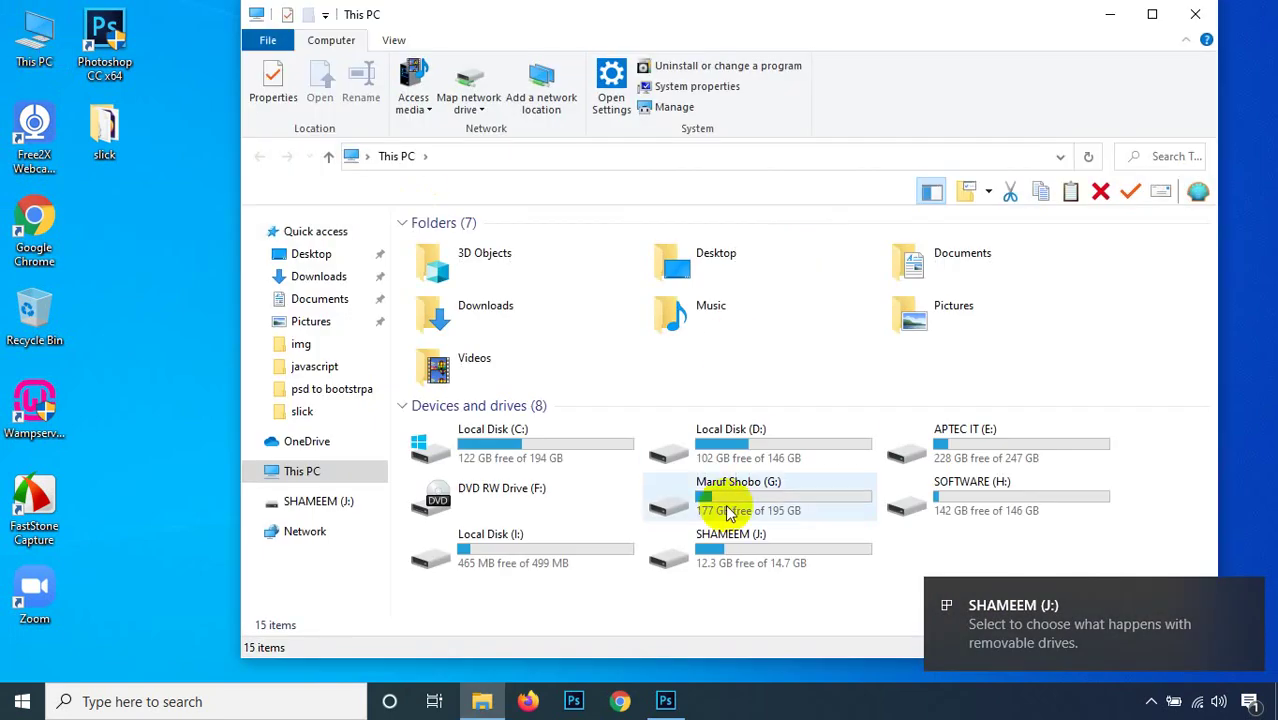
pyautogui.click(725, 568)
pyautogui.doubleClick(725, 568)
pyautogui.moveTo(440, 240); pyautogui.dragTo(115, 228)
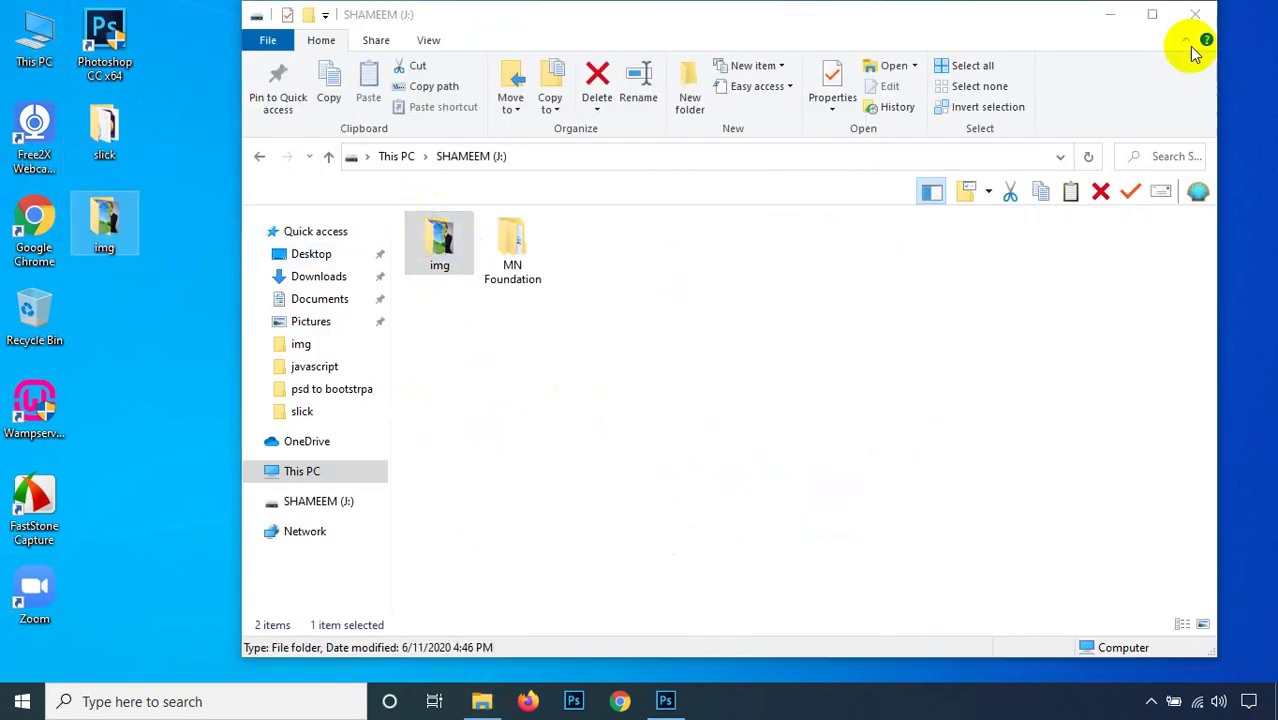
pyautogui.click(1195, 14)
pyautogui.click(751, 216)
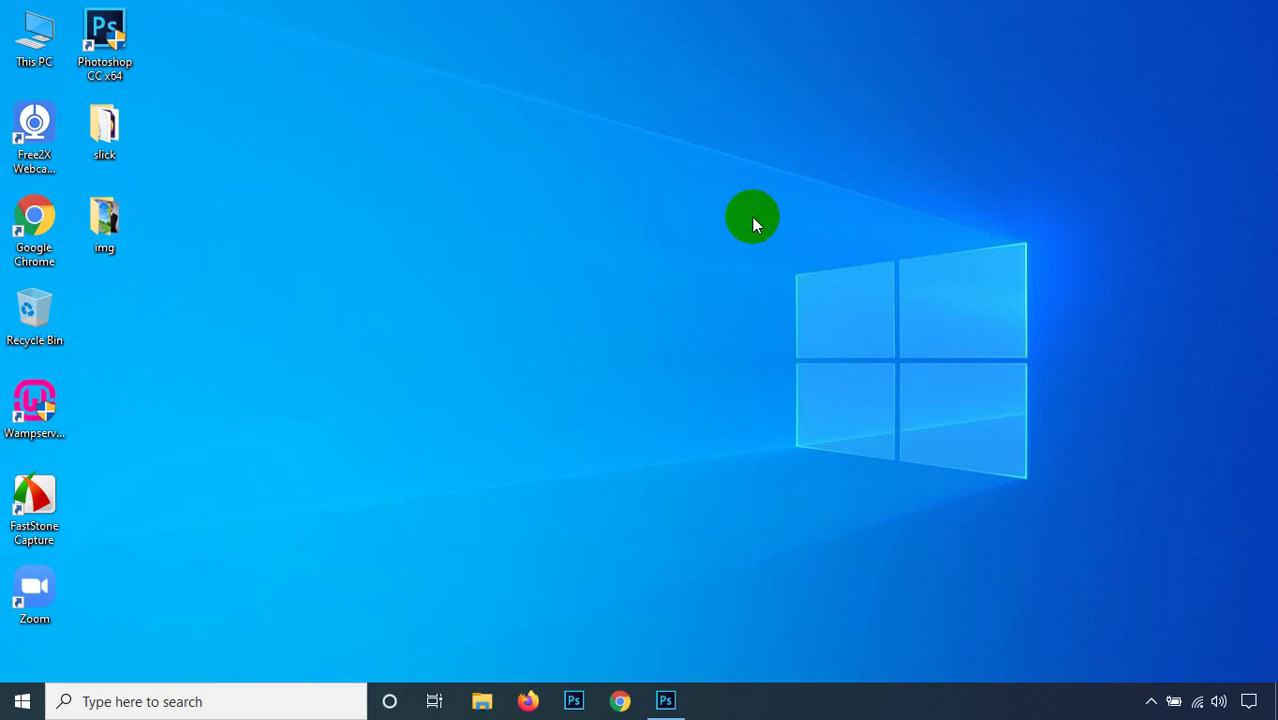
pyautogui.rightClick(349, 133)
pyautogui.click(414, 188)
pyautogui.rightClick(362, 160)
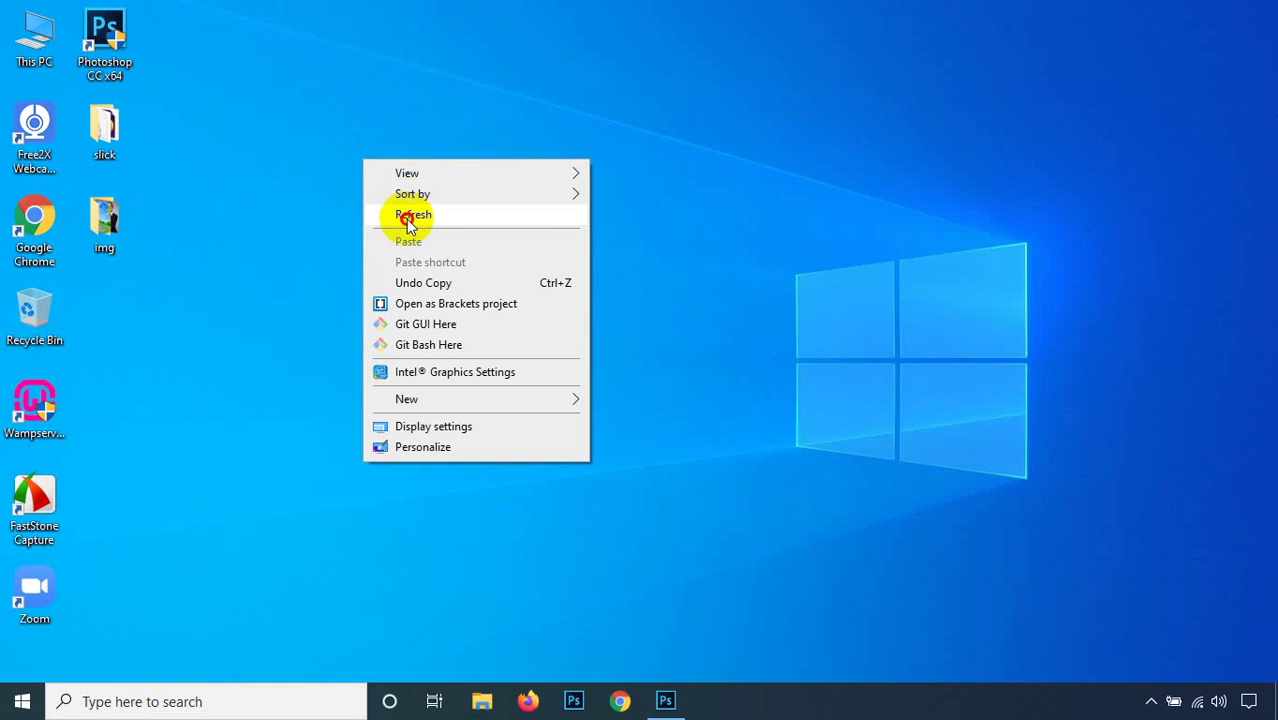
pyautogui.click(410, 212)
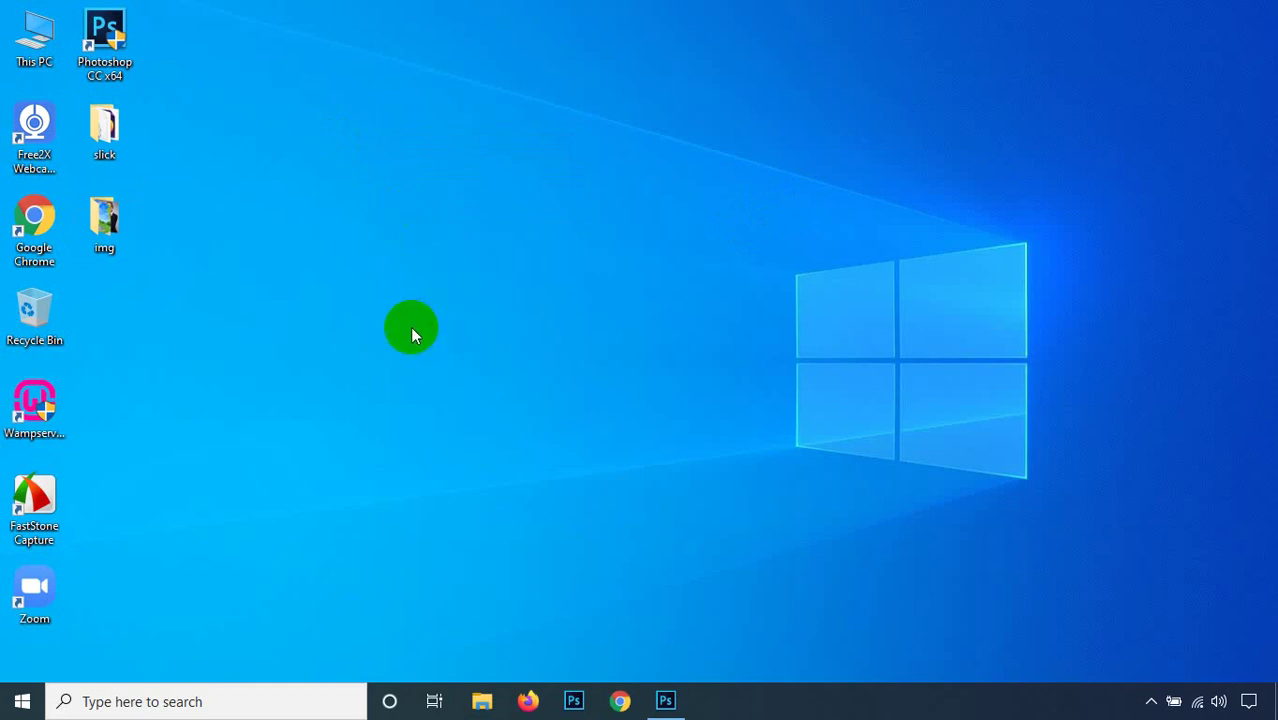
# Step: Launch Visual Studio Code and dismiss its Welcome page and the Git version notification
pyautogui.click(22, 701)
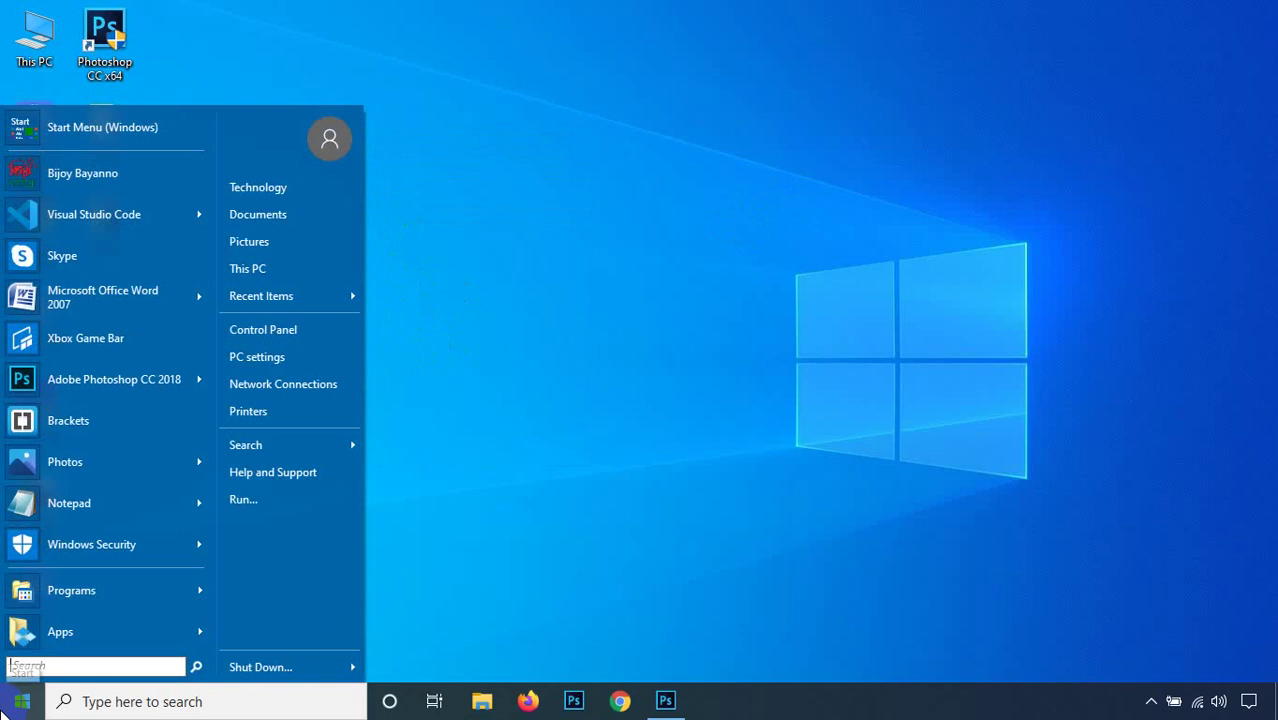
pyautogui.click(59, 224)
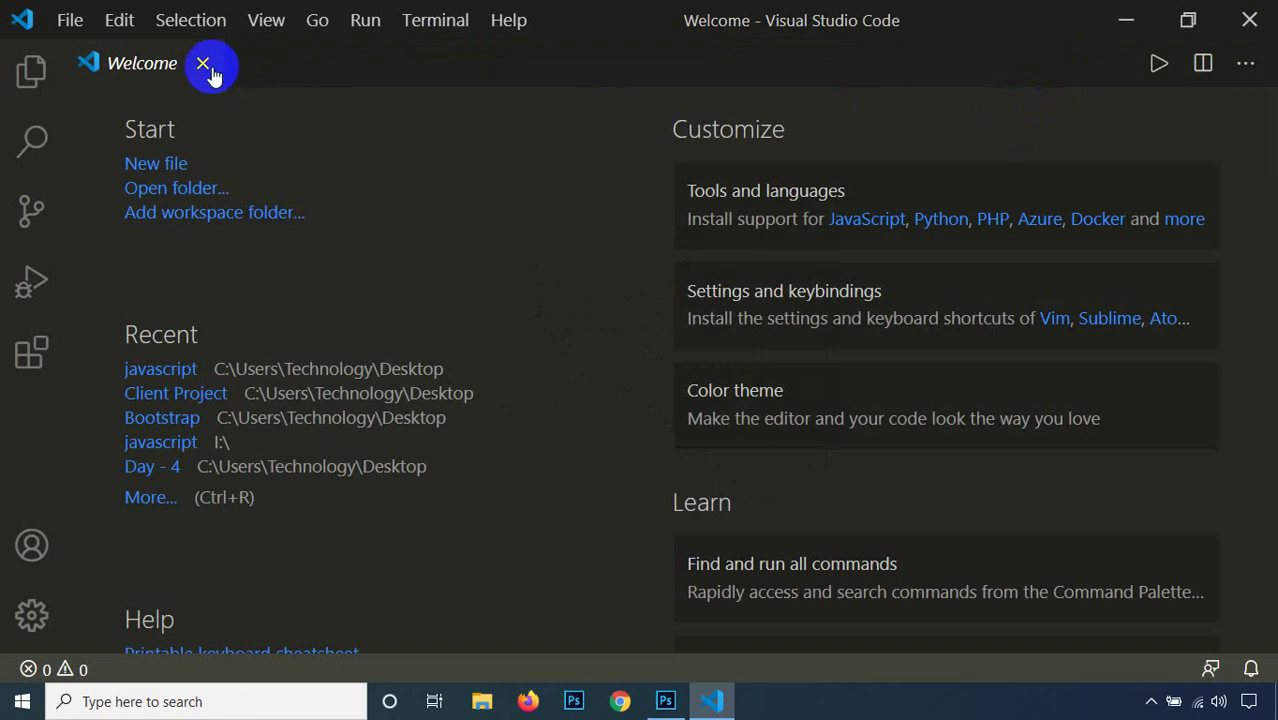
pyautogui.click(202, 63)
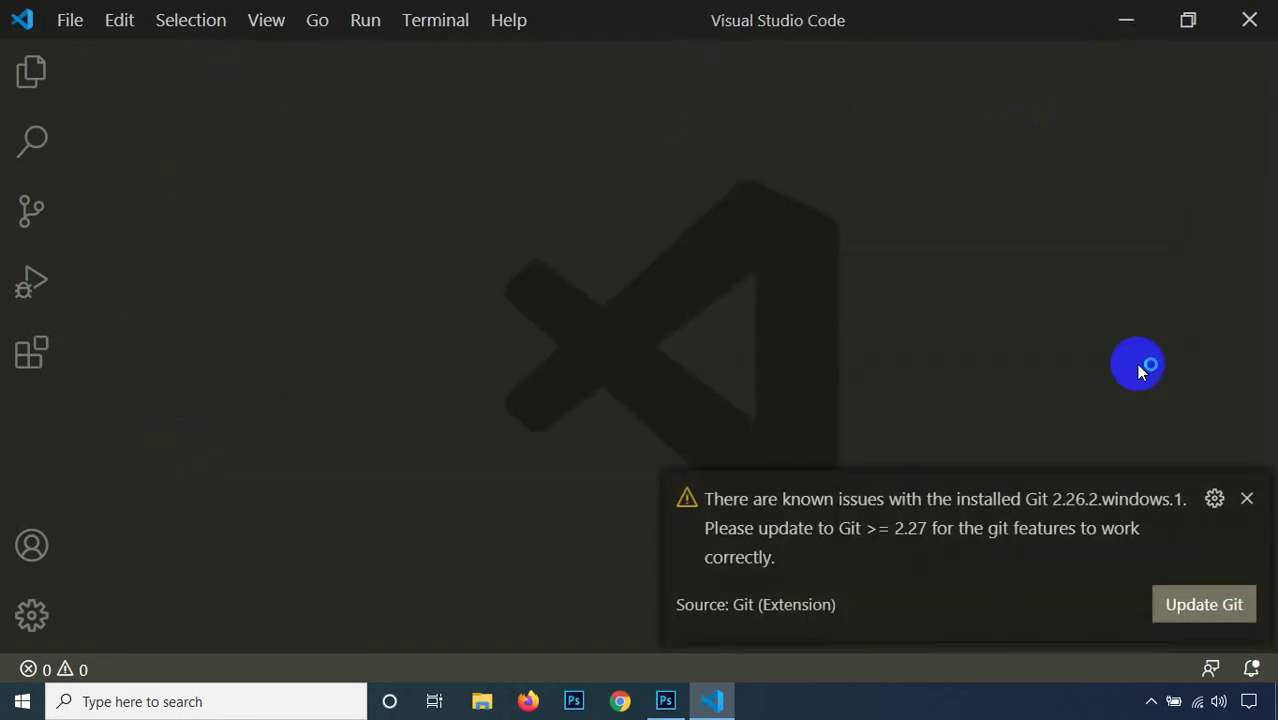
pyautogui.click(1247, 501)
pyautogui.click(1136, 28)
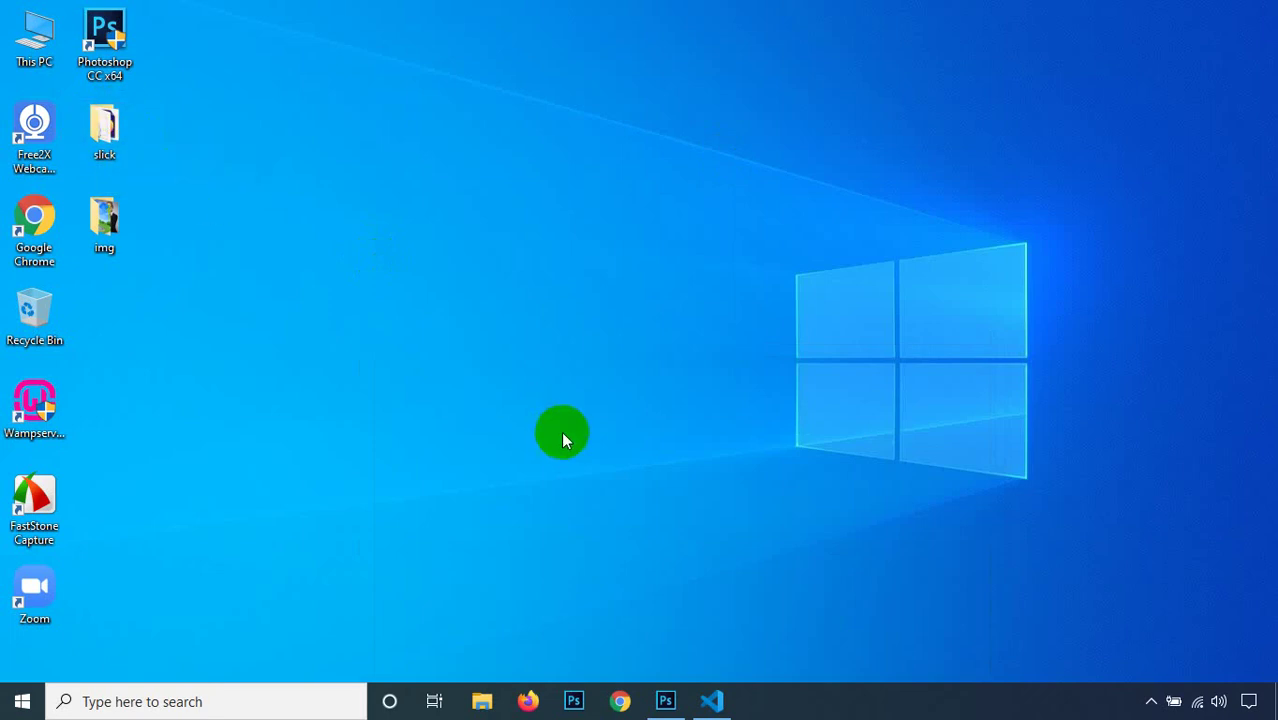
# Step: Open the slick folder from the desktop in Visual Studio Code and dismiss the Welcome page and Git notification
pyautogui.click(714, 699)
pyautogui.click(68, 22)
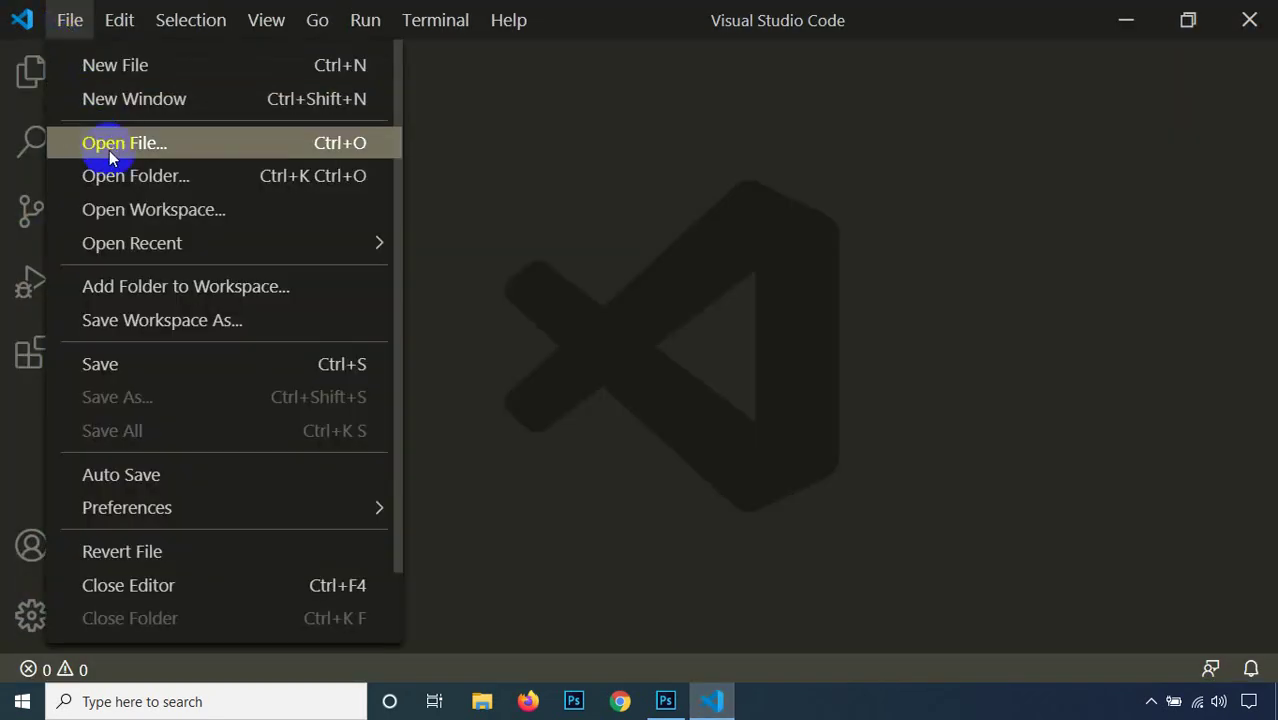
pyautogui.click(150, 176)
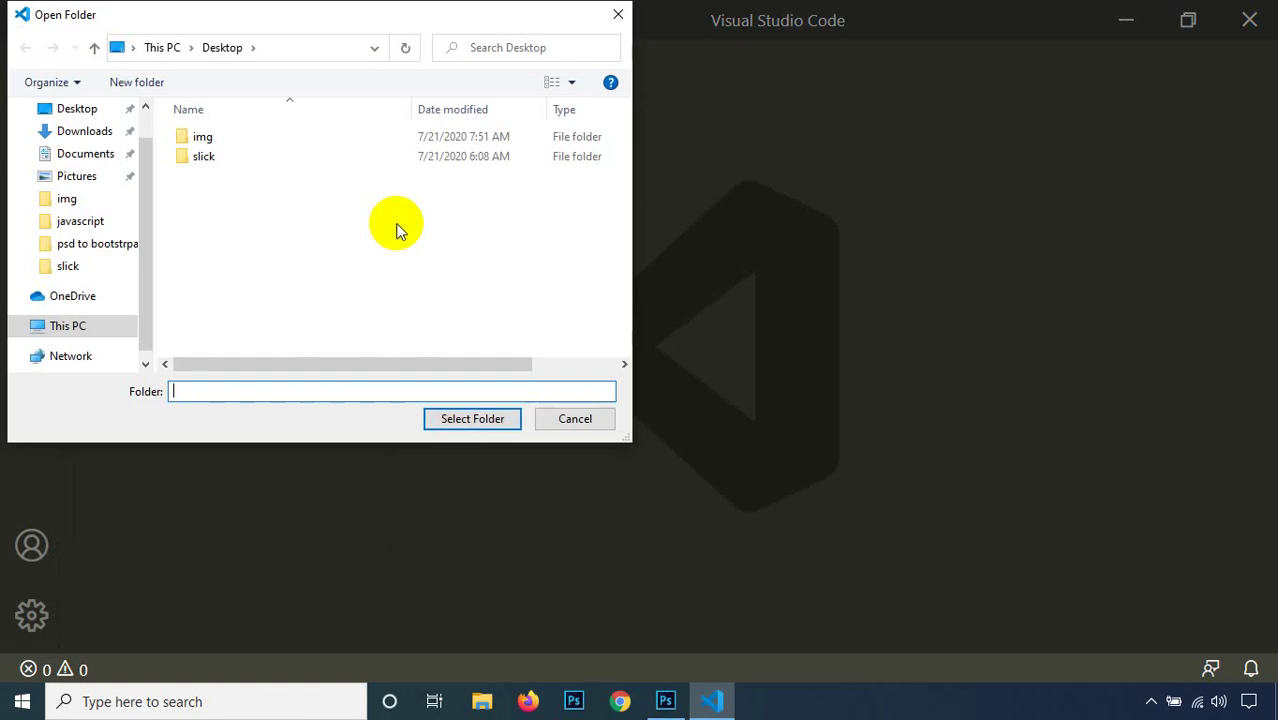
pyautogui.click(188, 160)
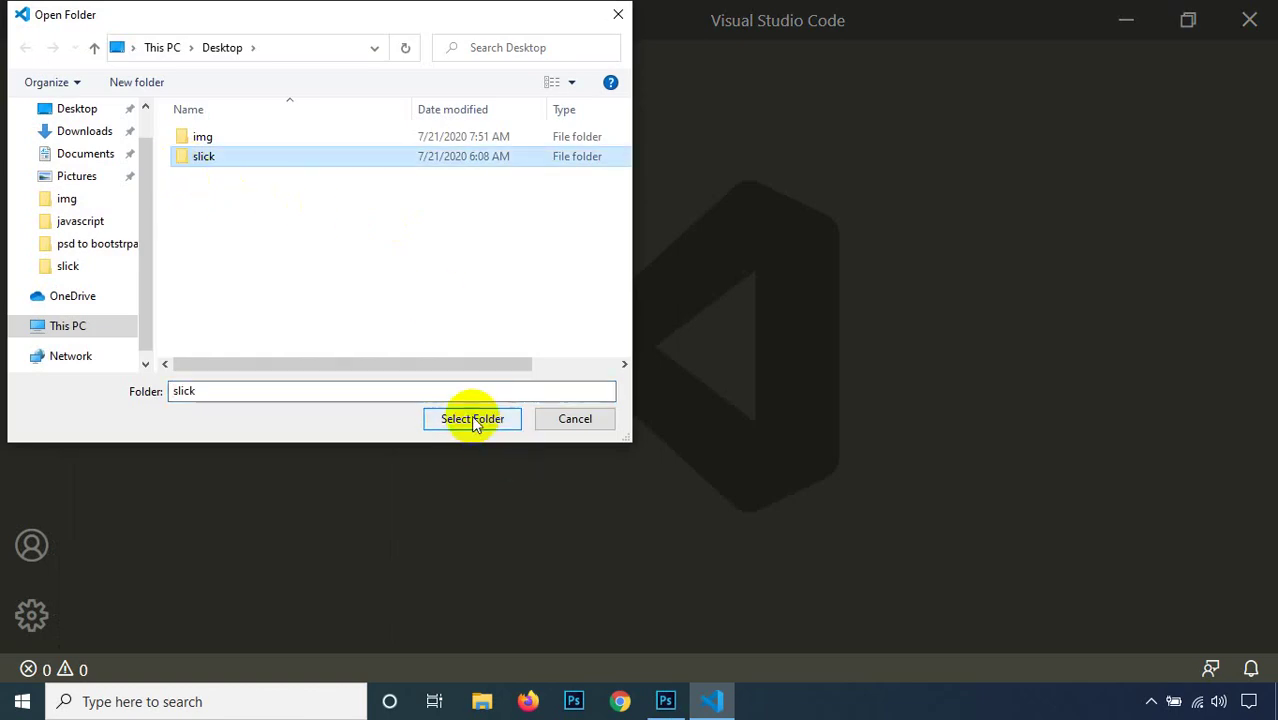
pyautogui.click(471, 417)
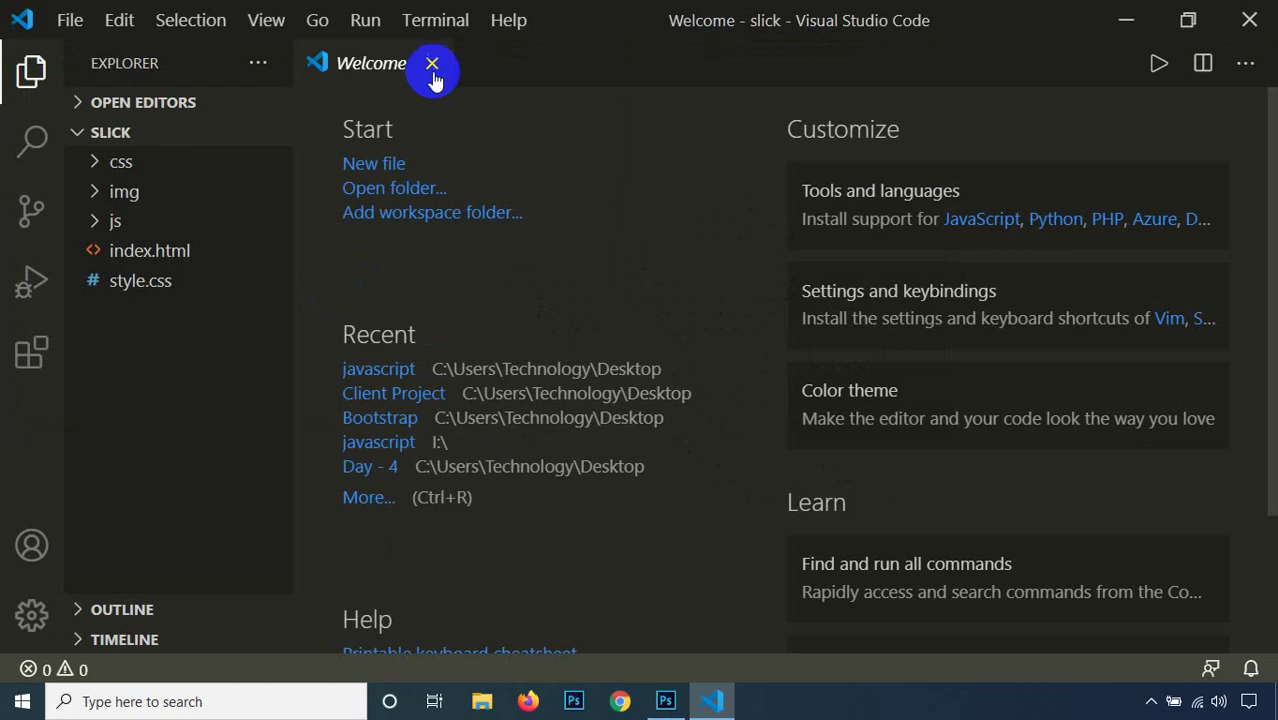
pyautogui.click(432, 64)
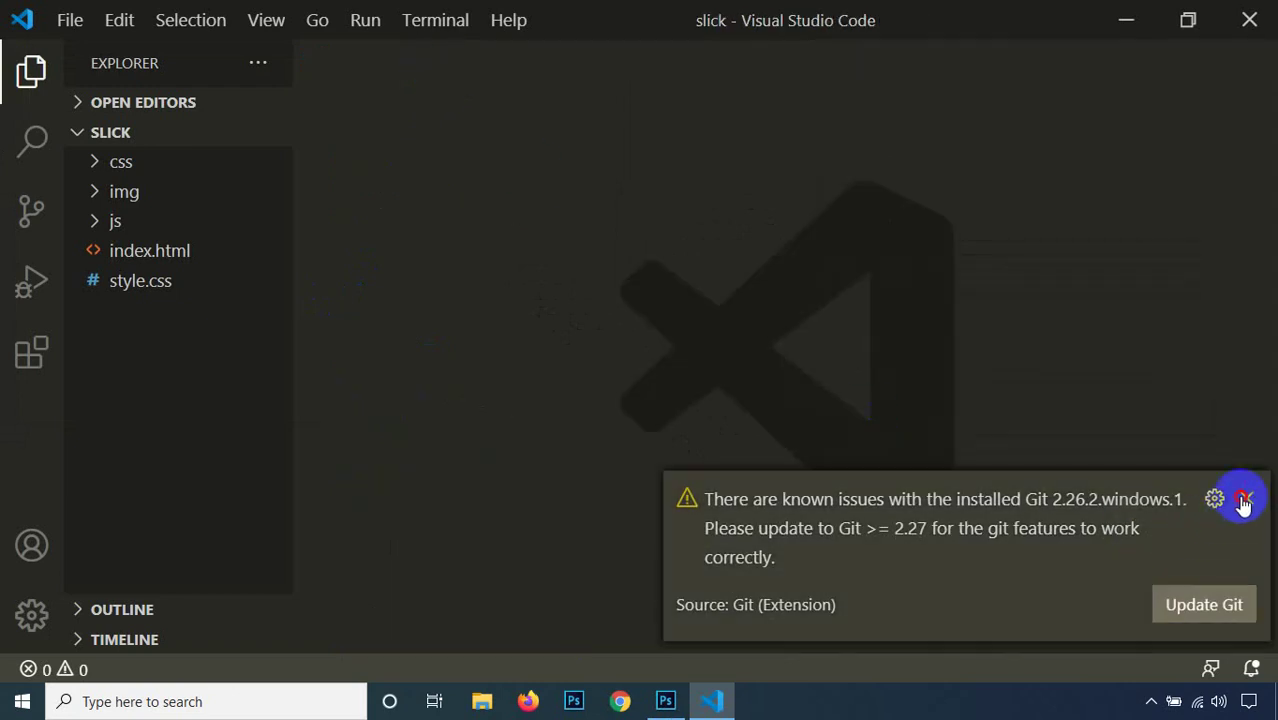
pyautogui.click(1243, 500)
pyautogui.click(30, 70)
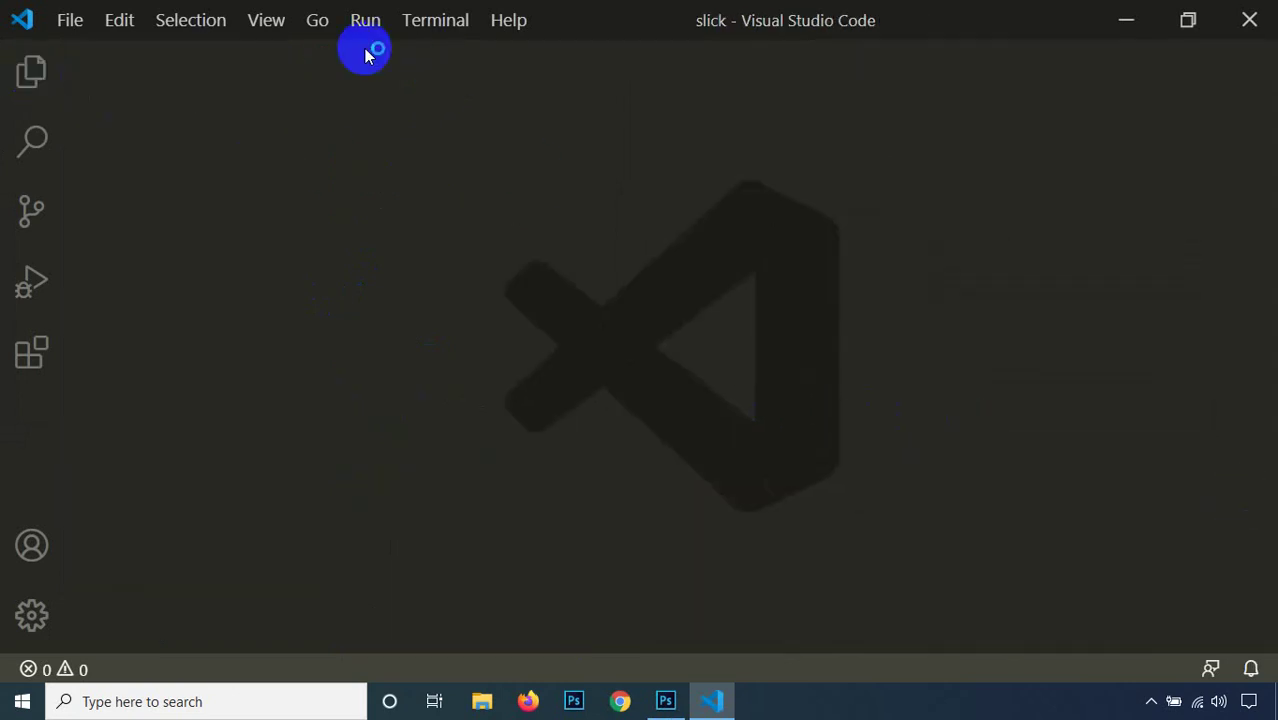
pyautogui.click(1125, 21)
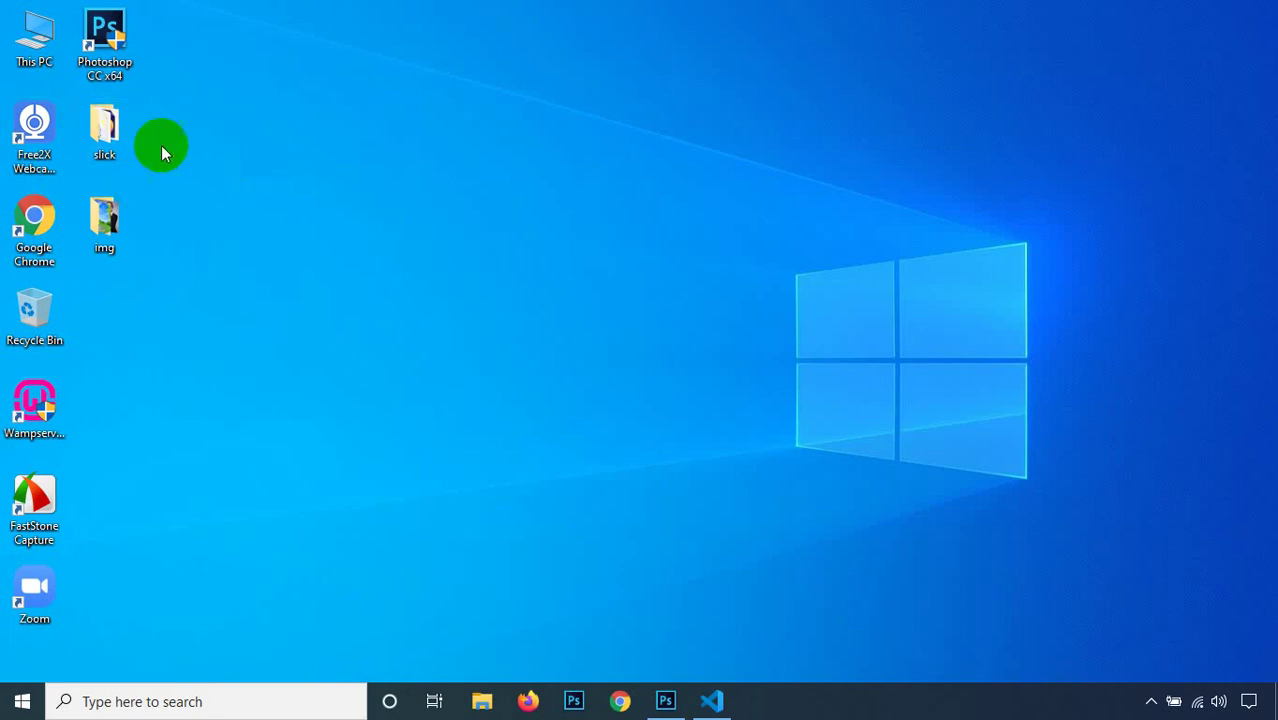
pyautogui.rightClick(287, 100)
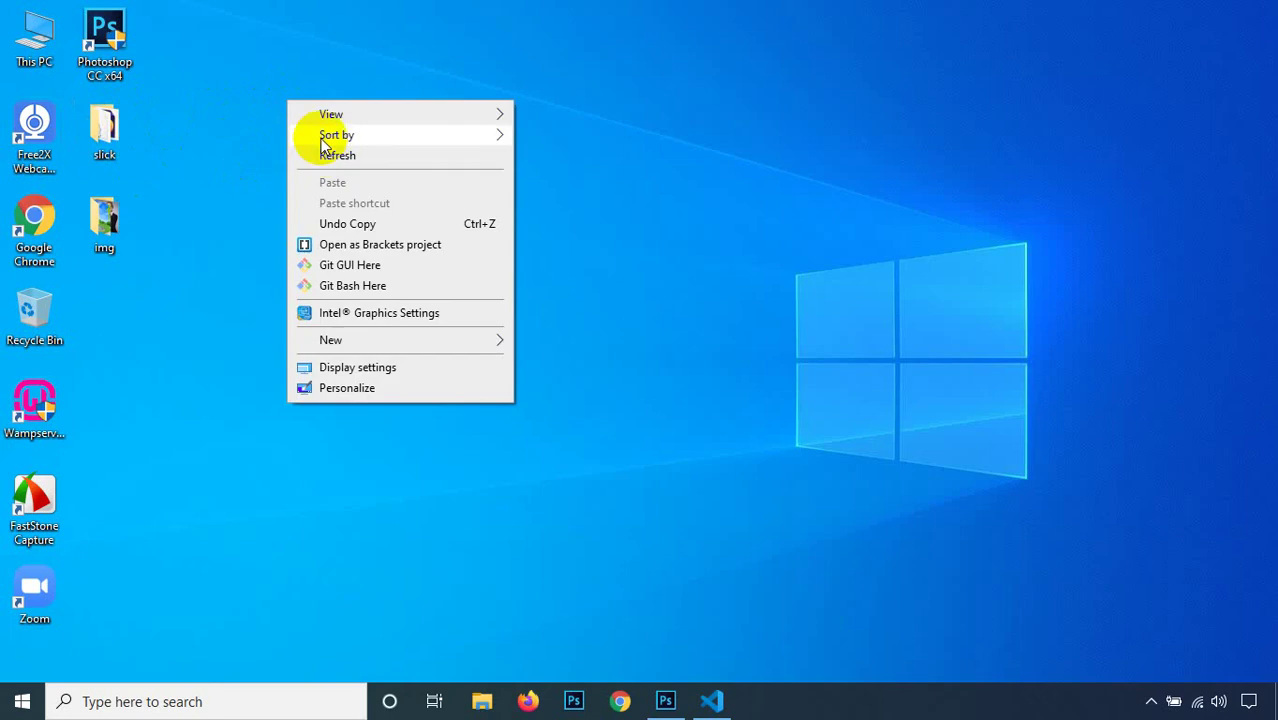
pyautogui.click(285, 114)
pyautogui.rightClick(287, 118)
pyautogui.click(330, 172)
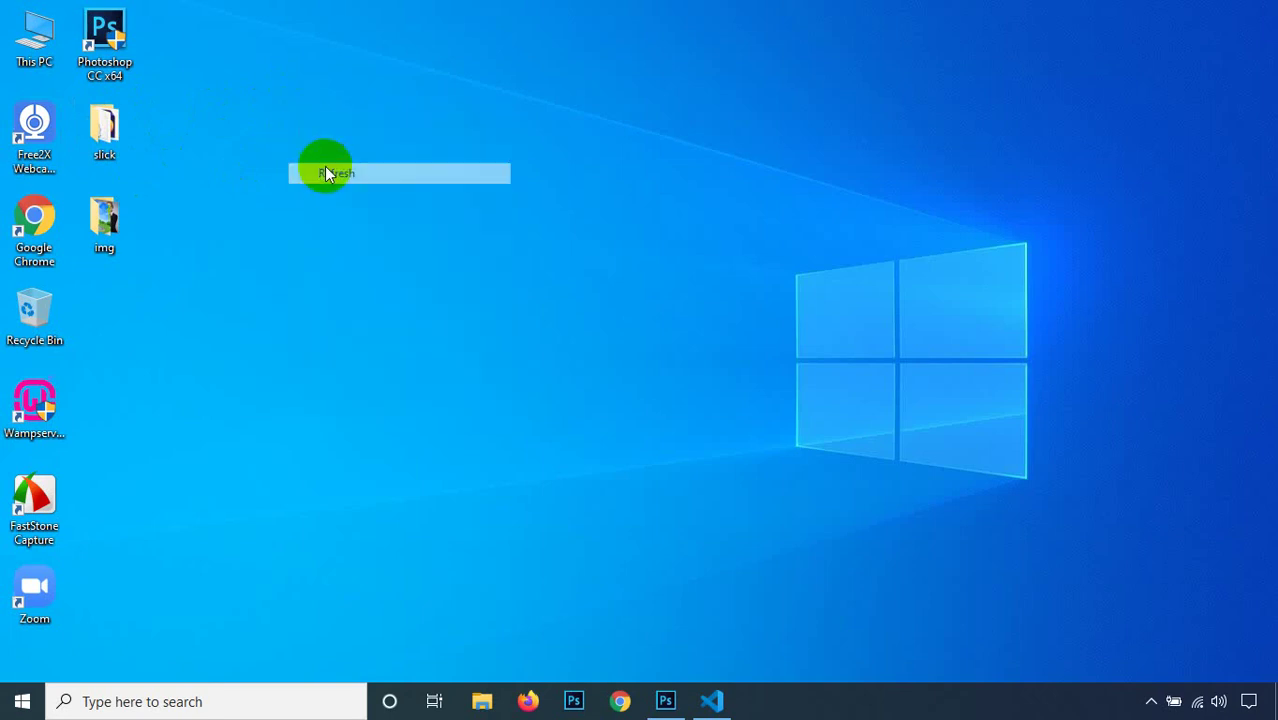
pyautogui.rightClick(297, 139)
pyautogui.click(347, 193)
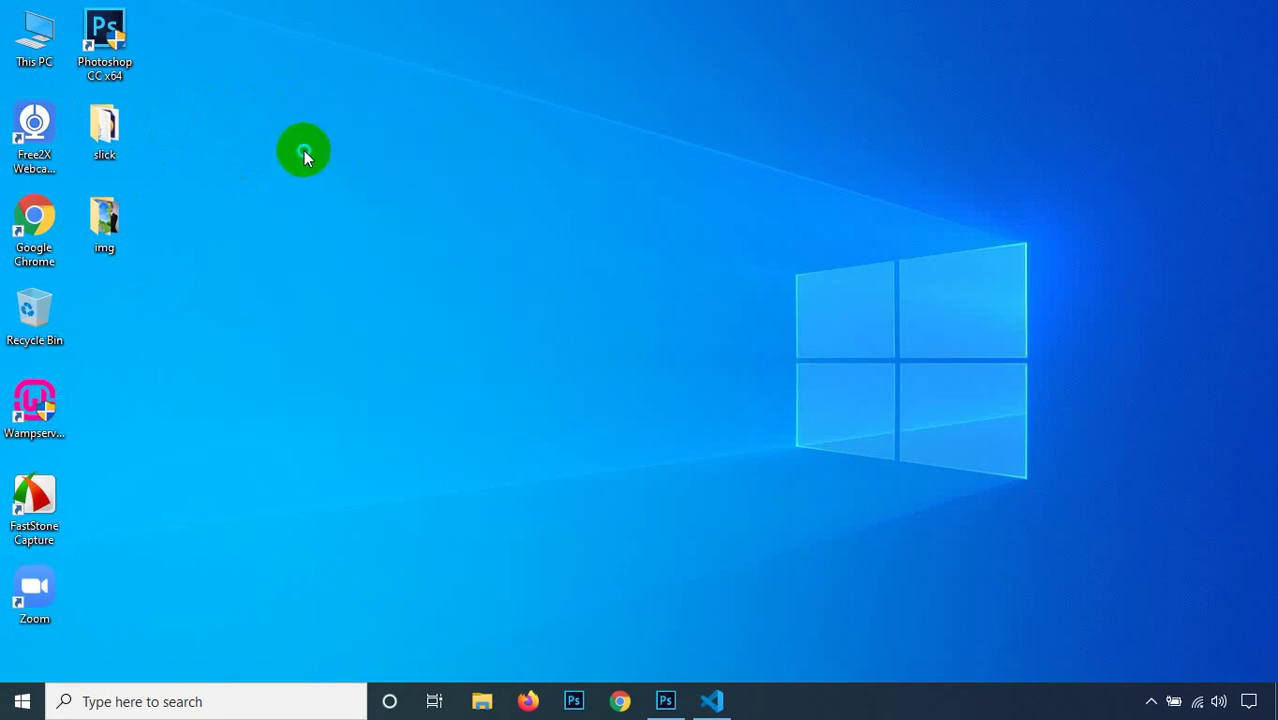
pyautogui.rightClick(303, 151)
pyautogui.click(348, 206)
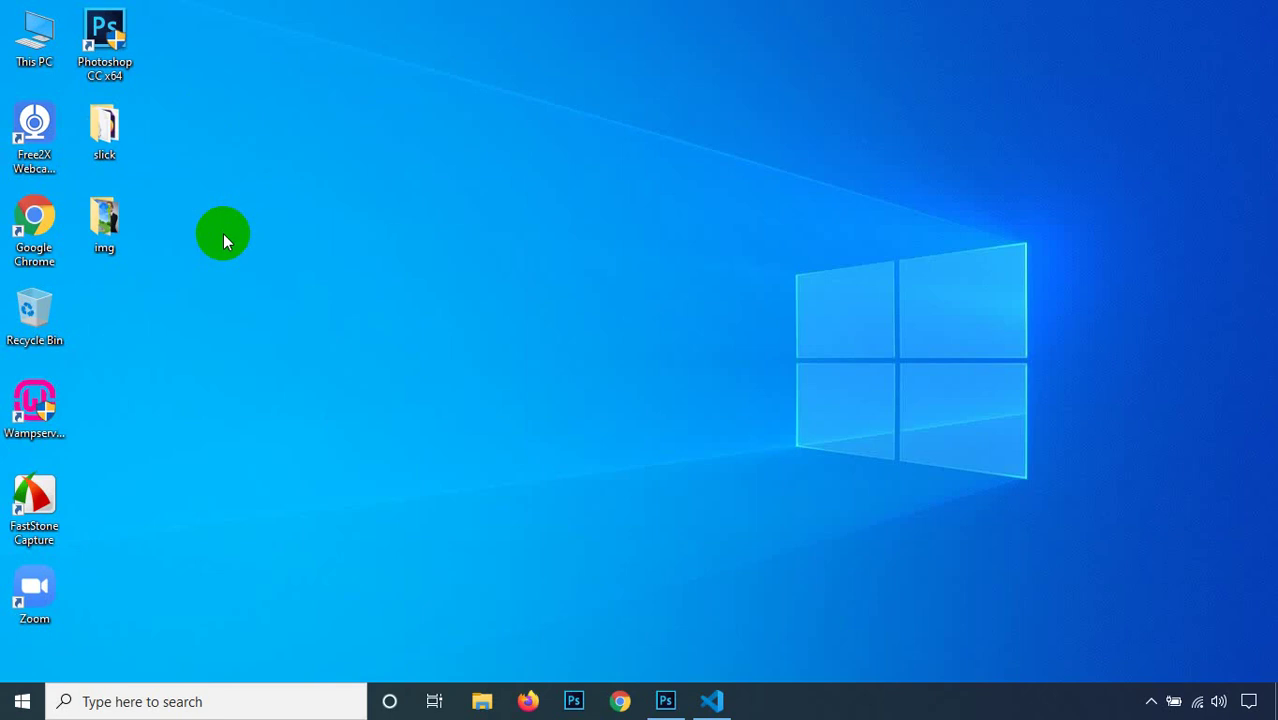
pyautogui.rightClick(249, 164)
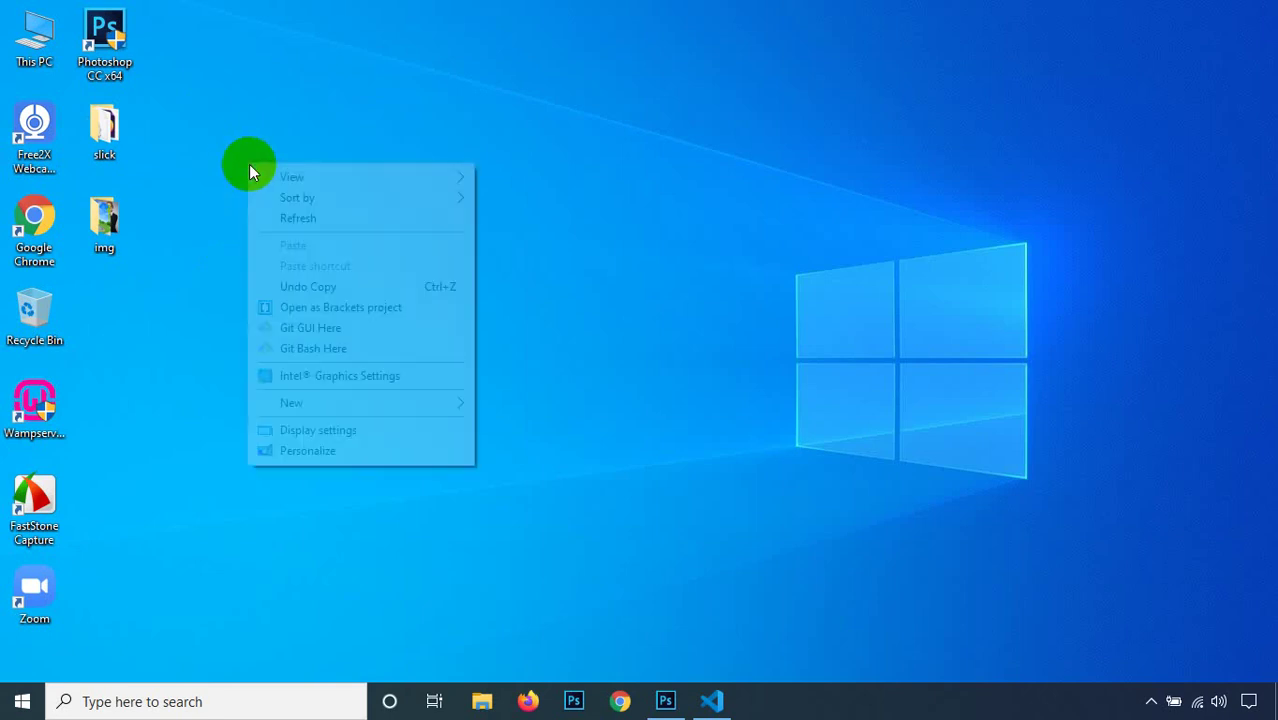
pyautogui.click(283, 218)
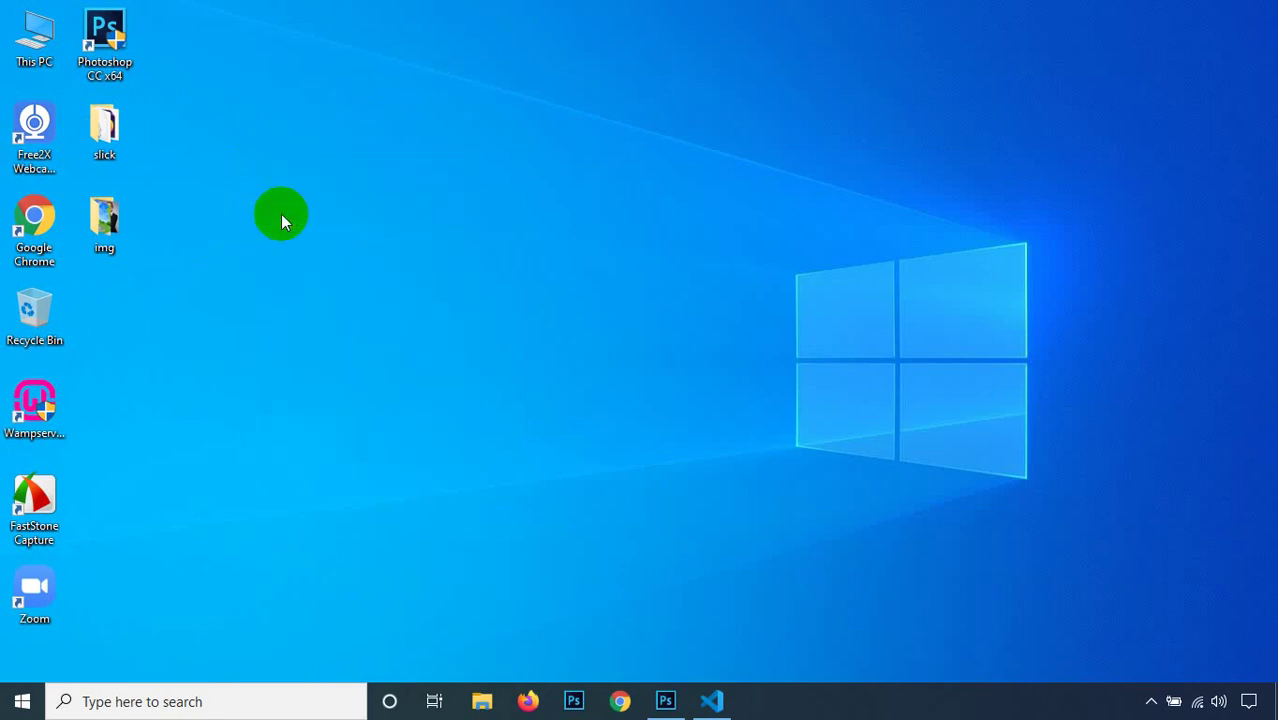
# Step: Open index.html from the slick project in Visual Studio Code and hide the file explorer
pyautogui.click(709, 700)
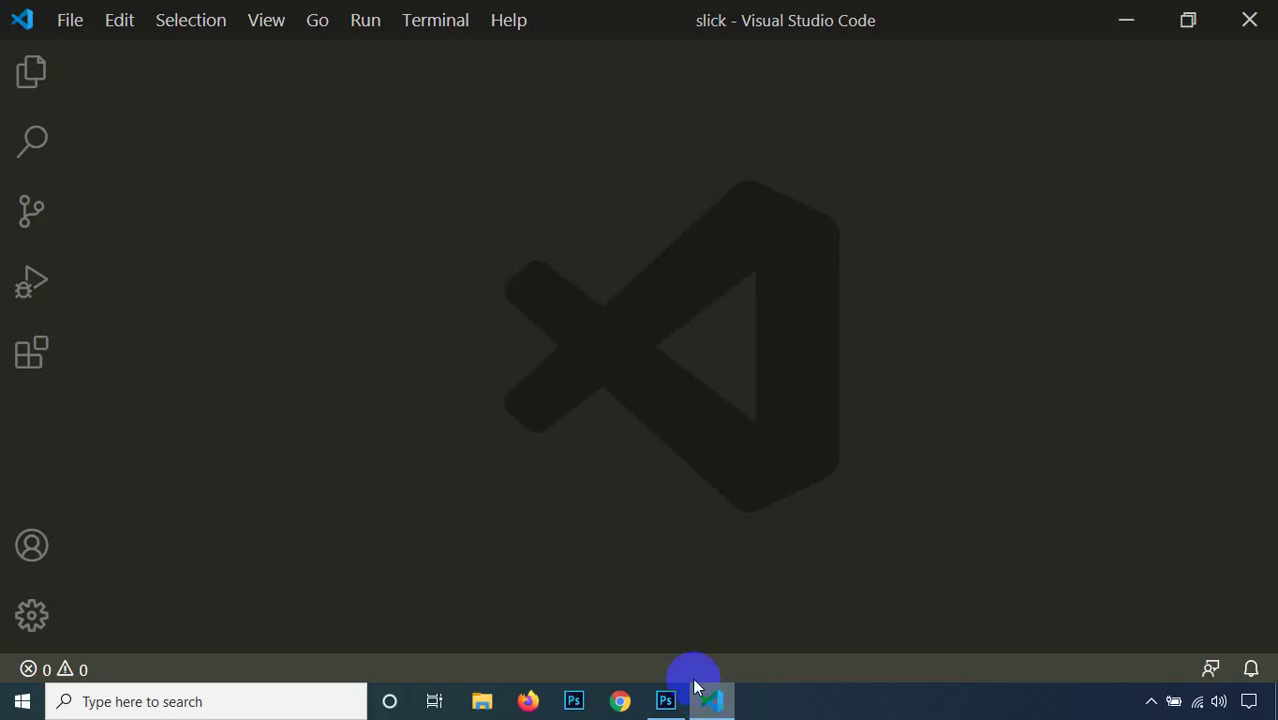
pyautogui.click(31, 70)
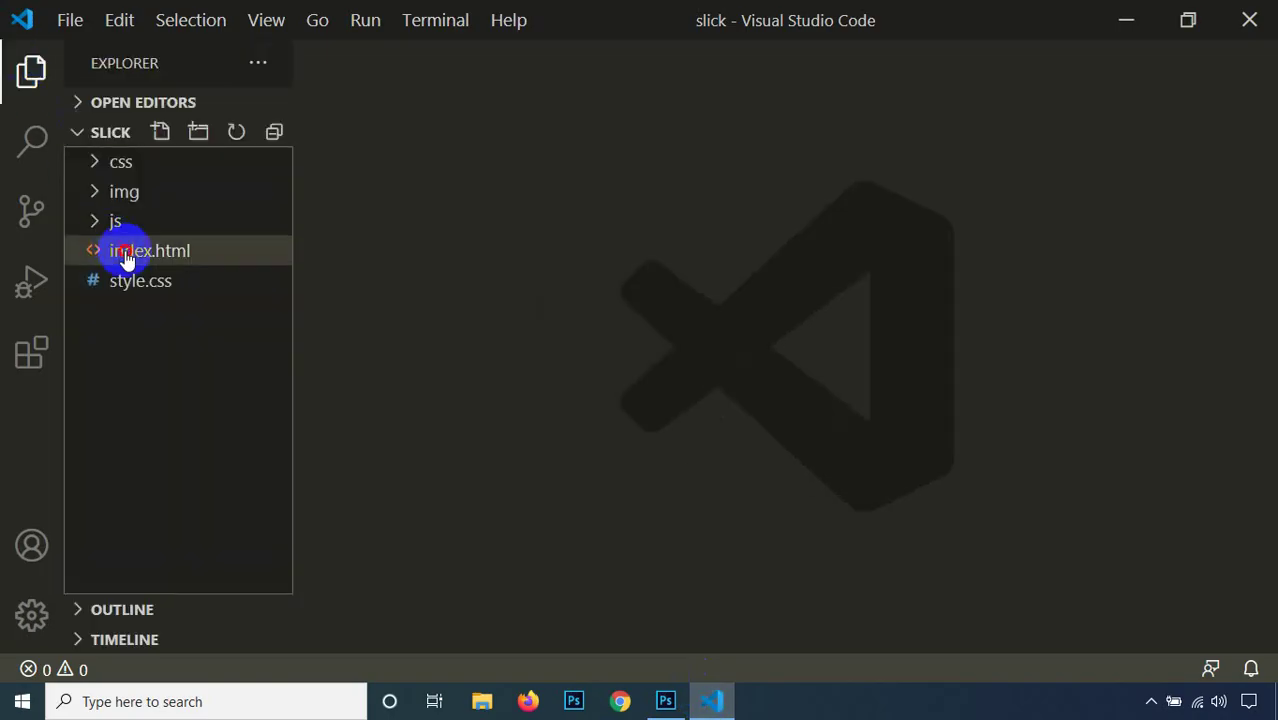
pyautogui.click(125, 255)
pyautogui.click(31, 70)
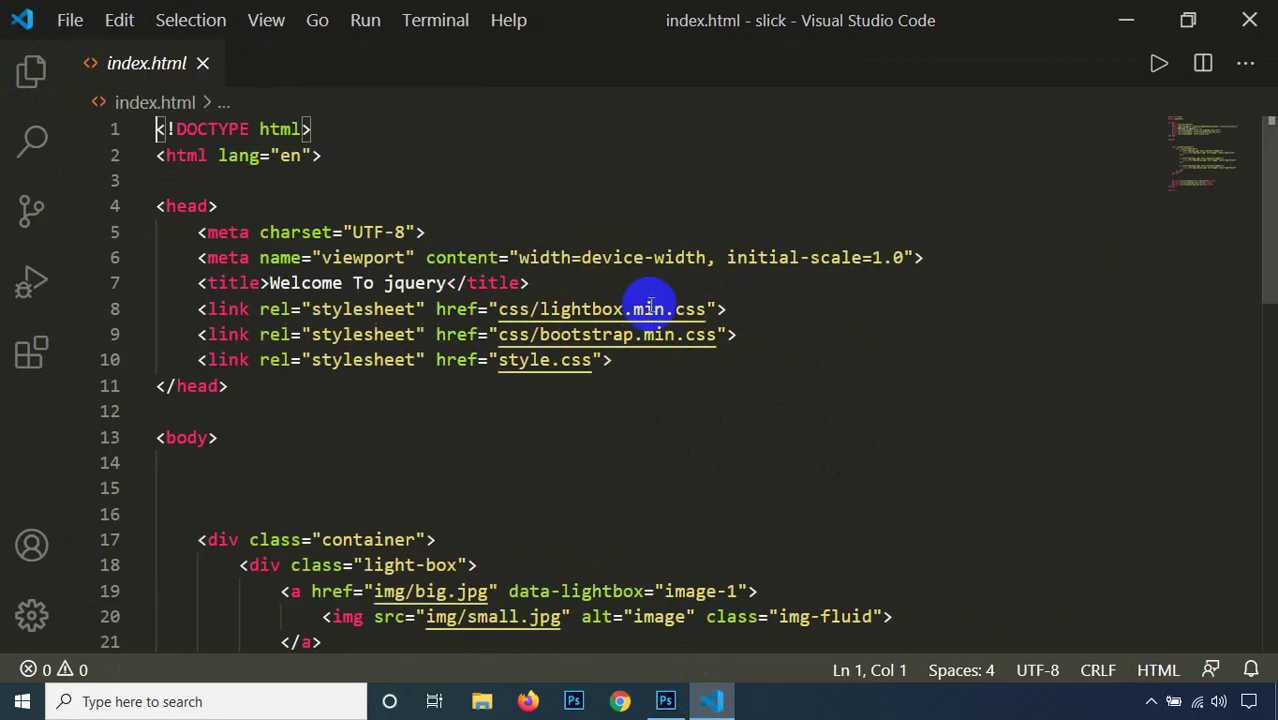
# Step: Delete the whole container div with its light-box image links from the body of index.html
pyautogui.scroll(-4, 650, 300)
pyautogui.scroll(-1, 268, 300)
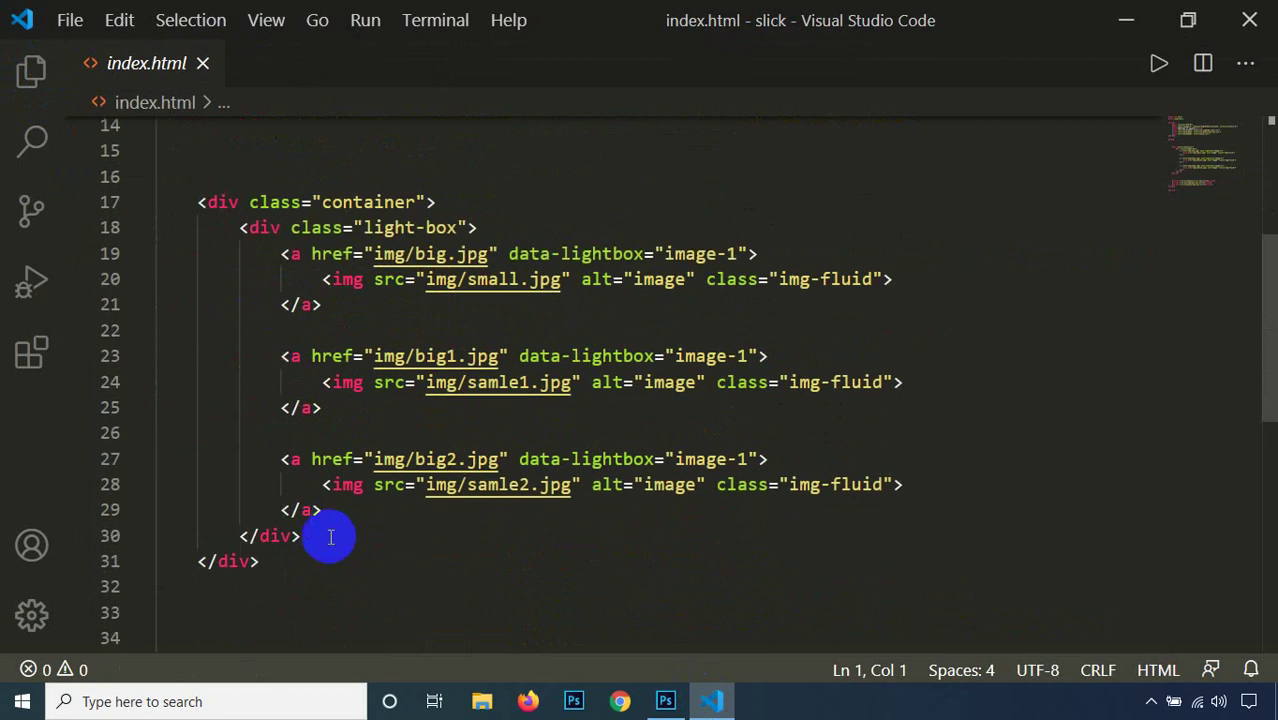
pyautogui.moveTo(297, 555); pyautogui.dragTo(198, 202)
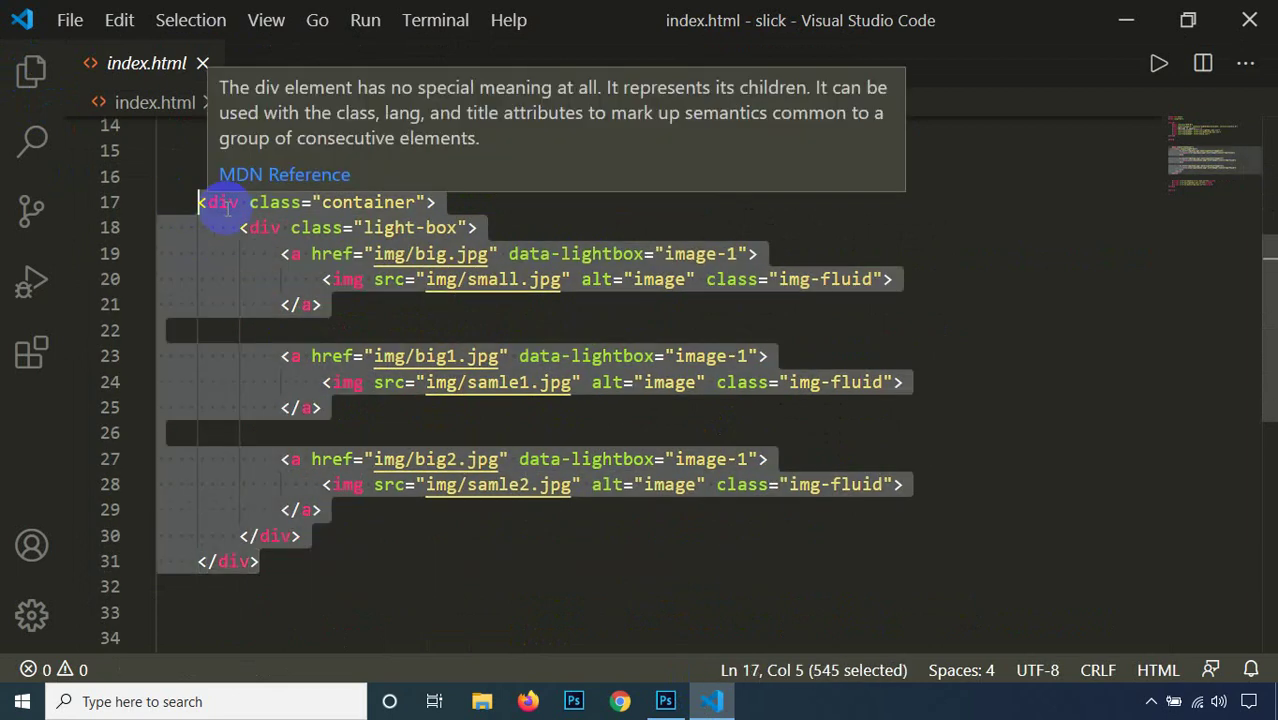
pyautogui.press('BackSpace')
pyautogui.press('BackSpace')
pyautogui.scroll(2, 507, 233)
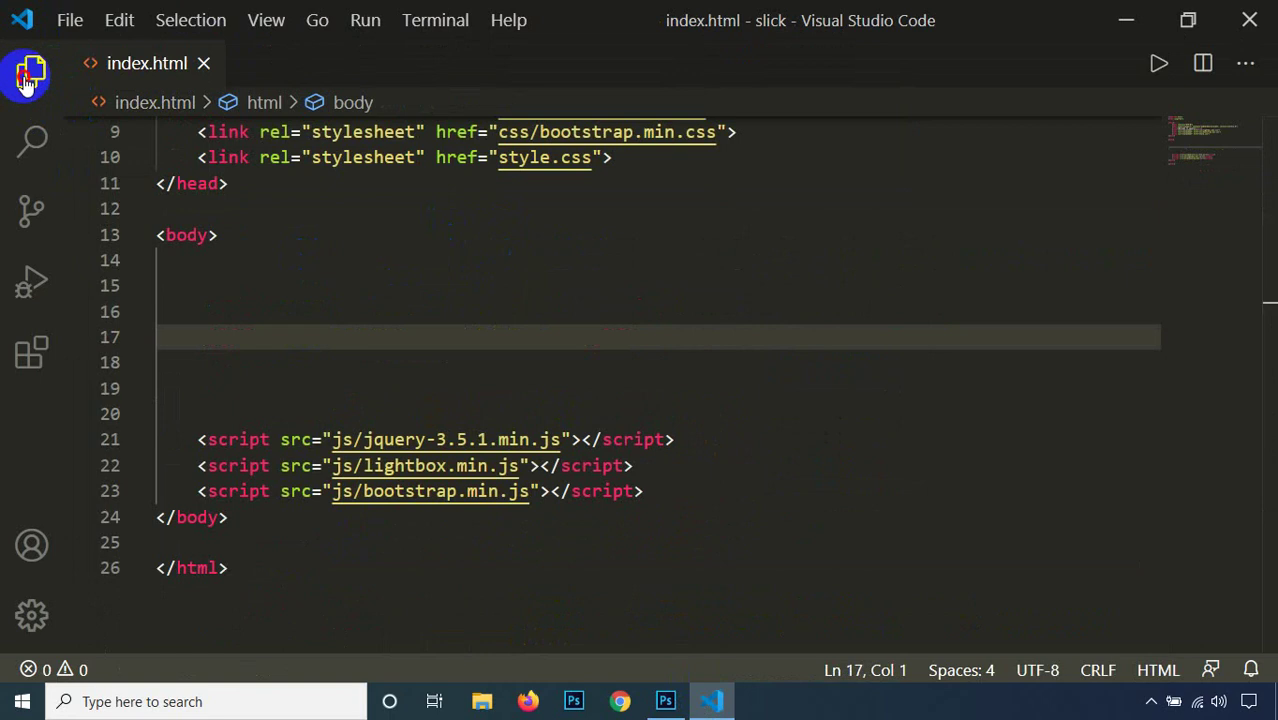
# Step: Check which stylesheets are stored in the css folder of the slick project in File Explorer
pyautogui.click(28, 76)
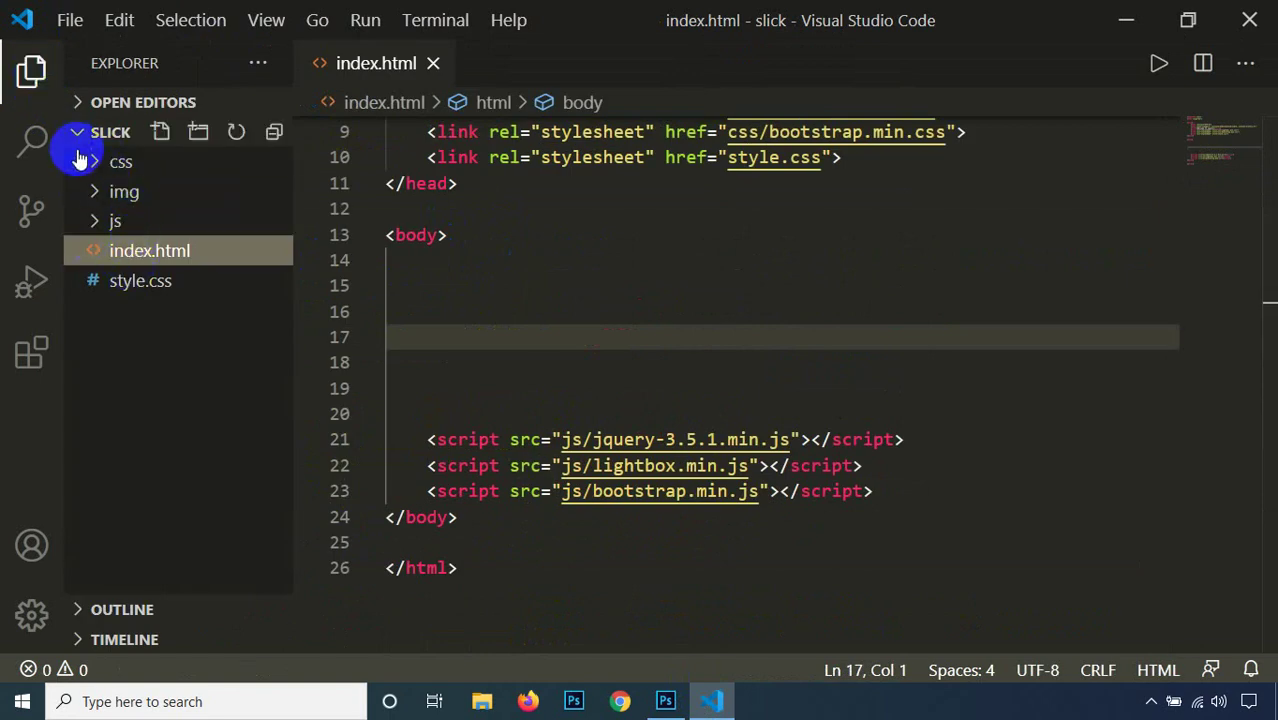
pyautogui.click(25, 66)
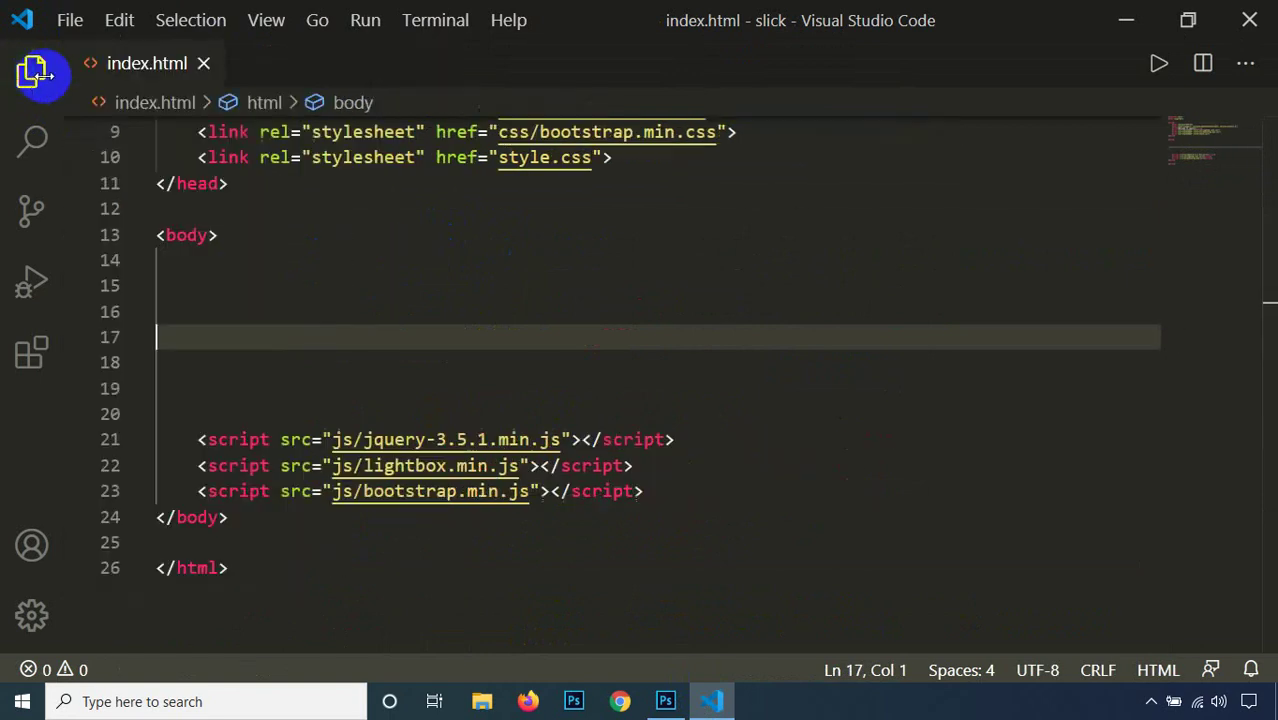
pyautogui.click(1122, 36)
pyautogui.doubleClick(104, 137)
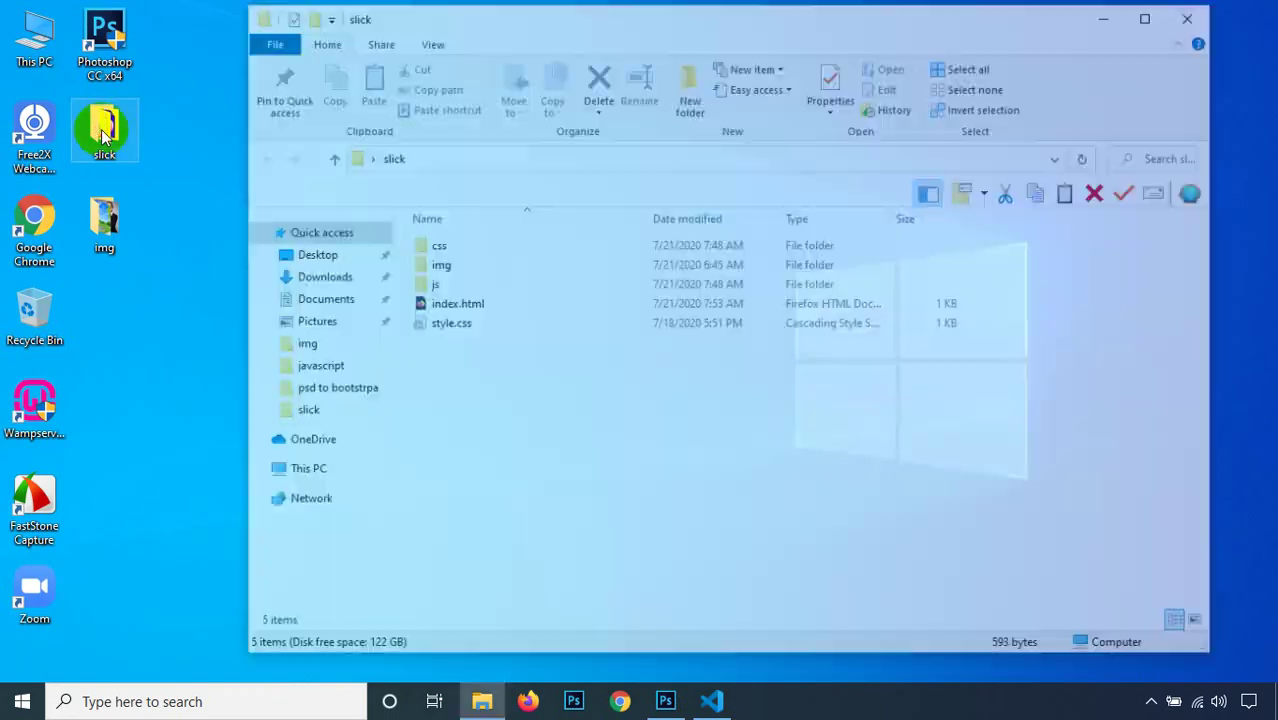
pyautogui.click(446, 250)
pyautogui.doubleClick(446, 247)
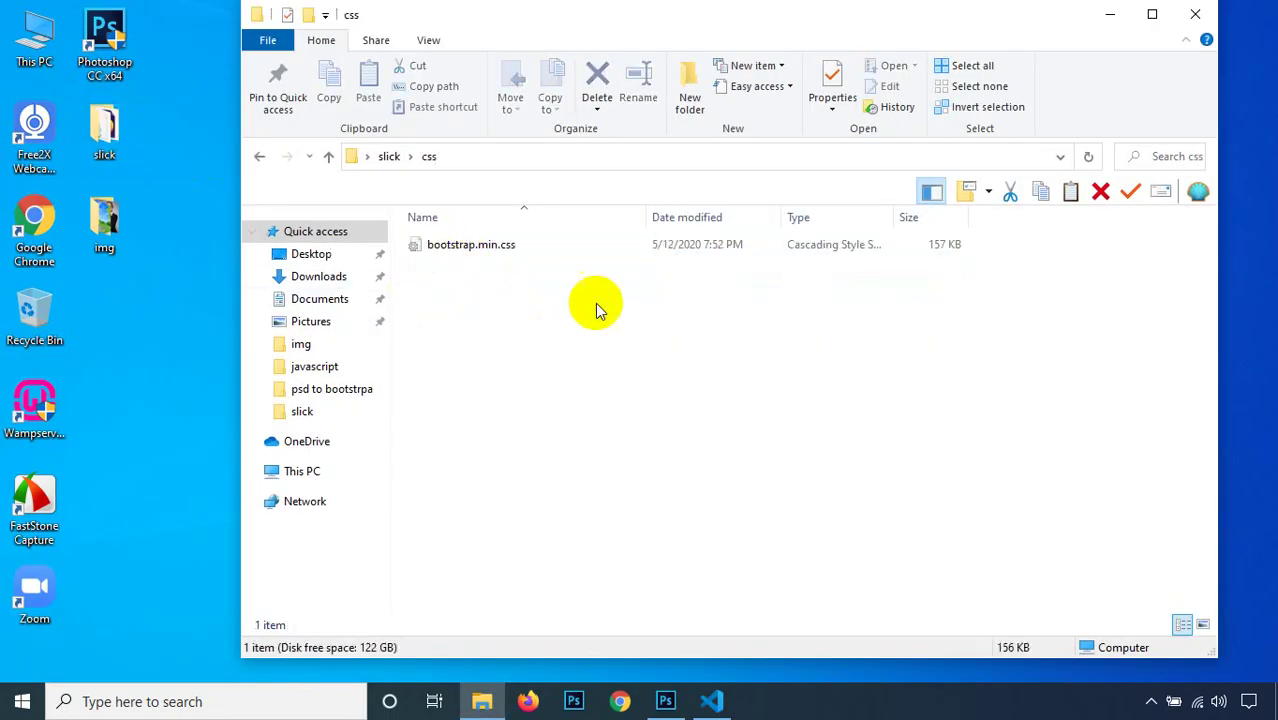
pyautogui.click(1110, 14)
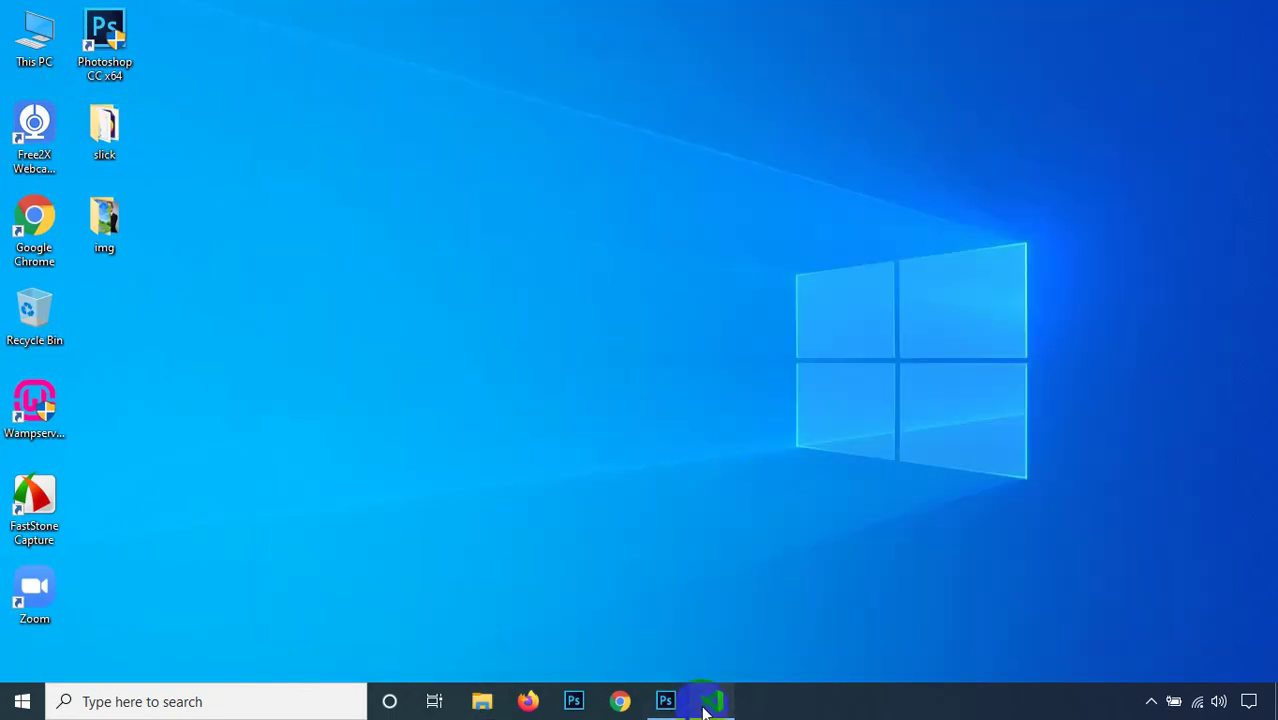
# Step: Switch back to Visual Studio Code and delete the lightbox.min.js script line from the body of index.html
pyautogui.click(710, 702)
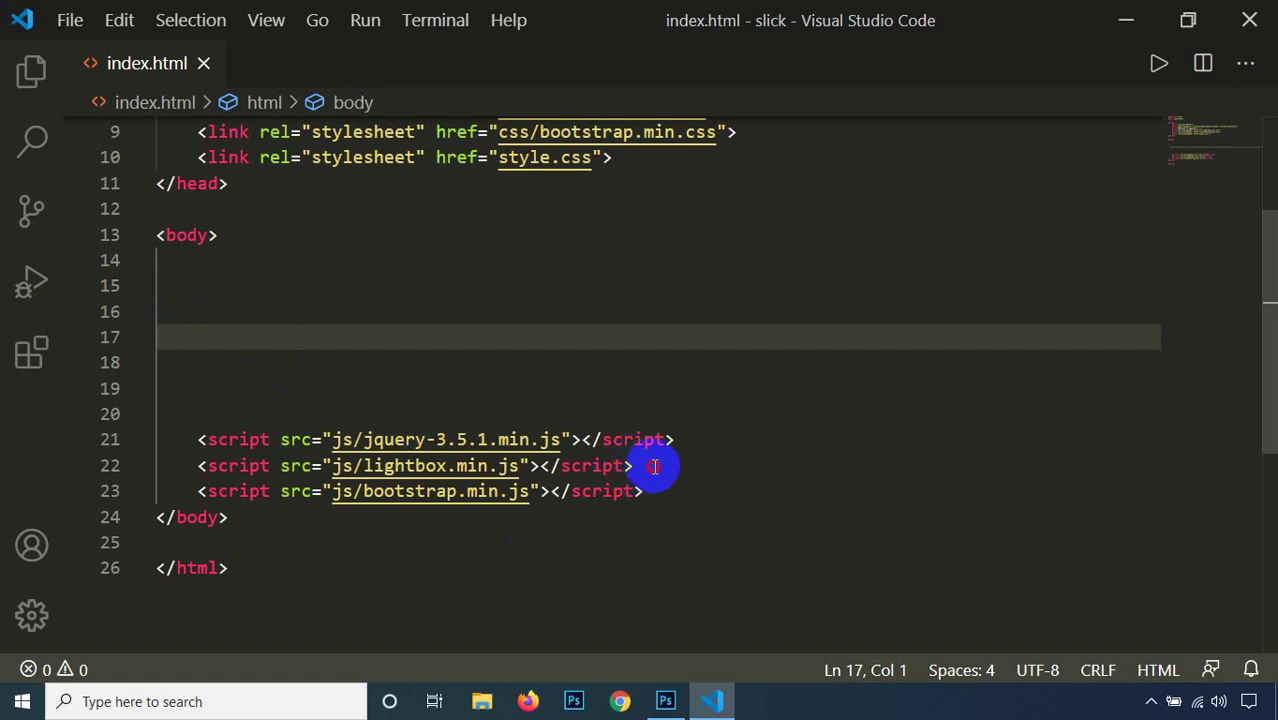
pyautogui.moveTo(653, 466); pyautogui.dragTo(180, 466)
pyautogui.hotkey('ctrl', 'x')
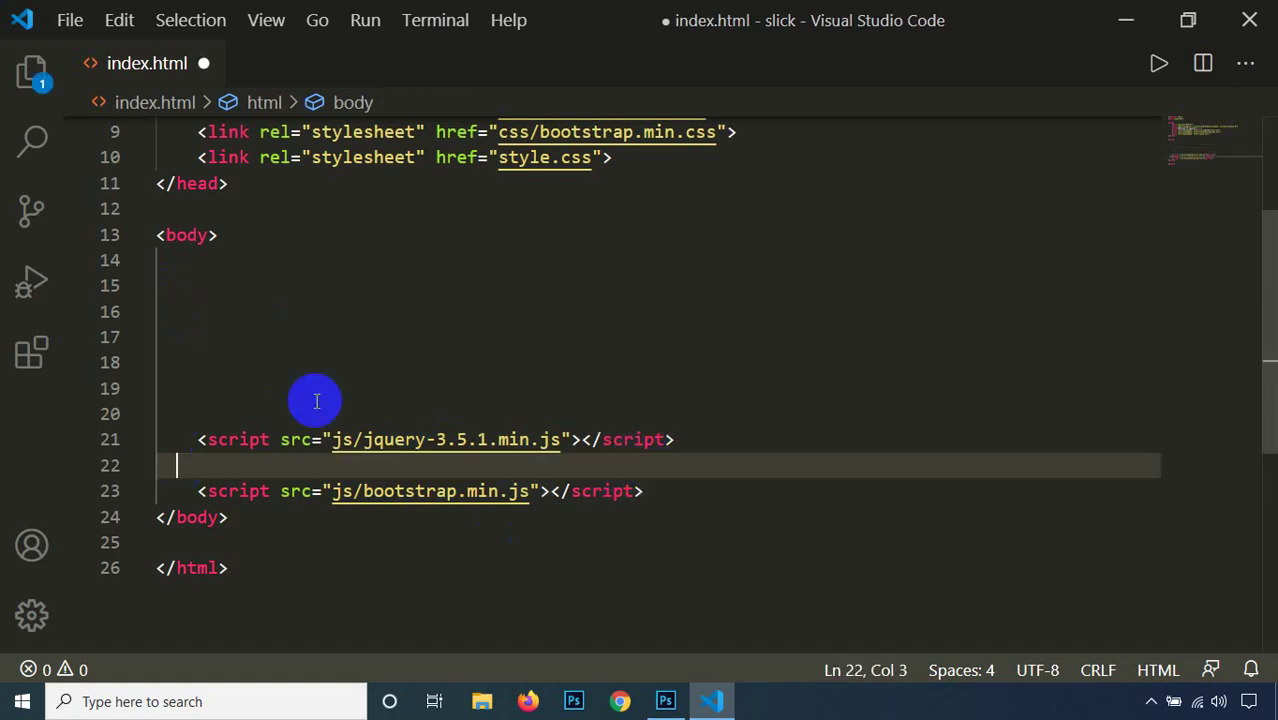
pyautogui.press('BackSpace')
pyautogui.press('BackSpace')
# Step: Delete the lightbox.min.css stylesheet link from the head of index.html and save the file
pyautogui.scroll(3, 540, 280)
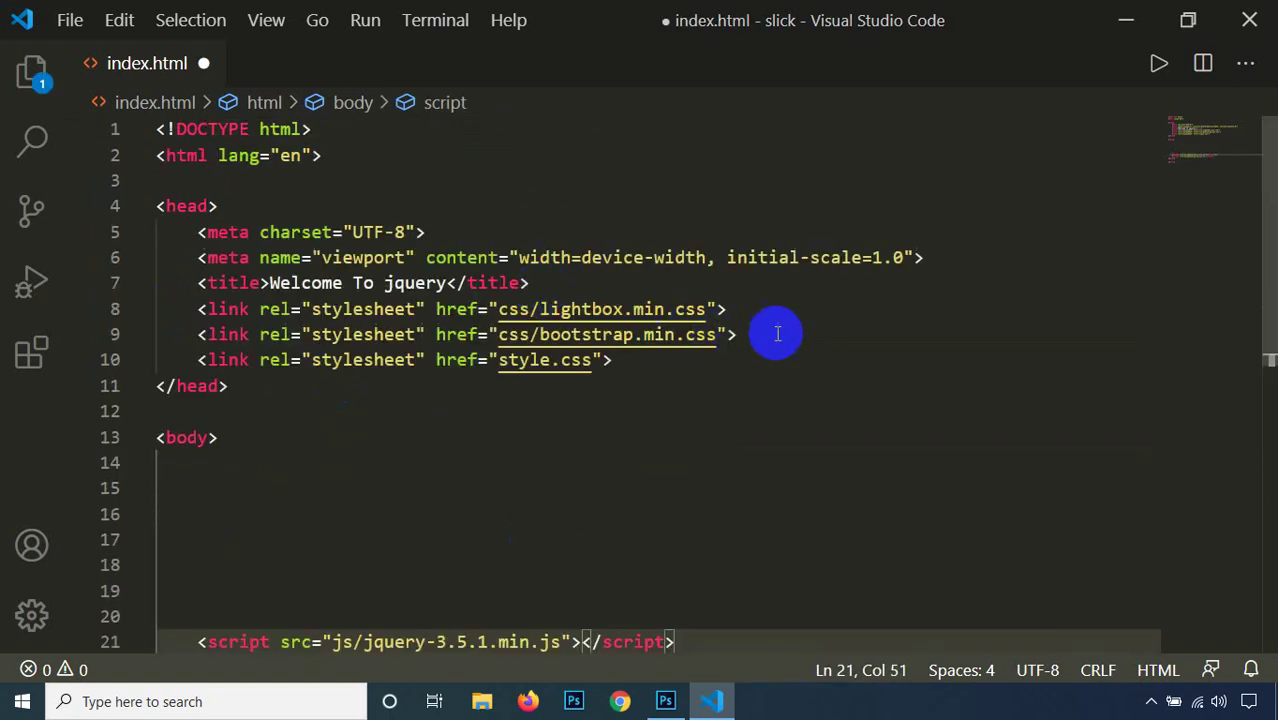
pyautogui.click(750, 308)
pyautogui.moveTo(750, 308); pyautogui.dragTo(177, 308)
pyautogui.hotkey('ctrl', 'x')
pyautogui.press('BackSpace')
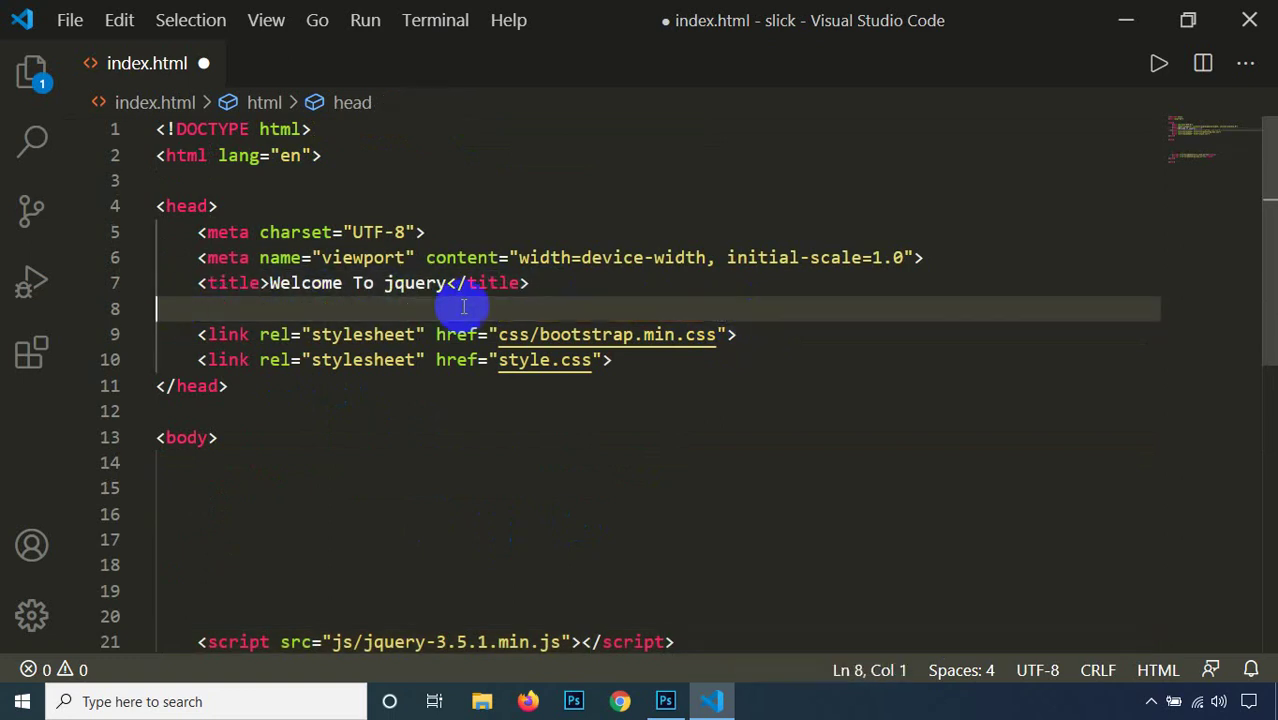
pyautogui.press('BackSpace')
pyautogui.hotkey('ctrl', 's')
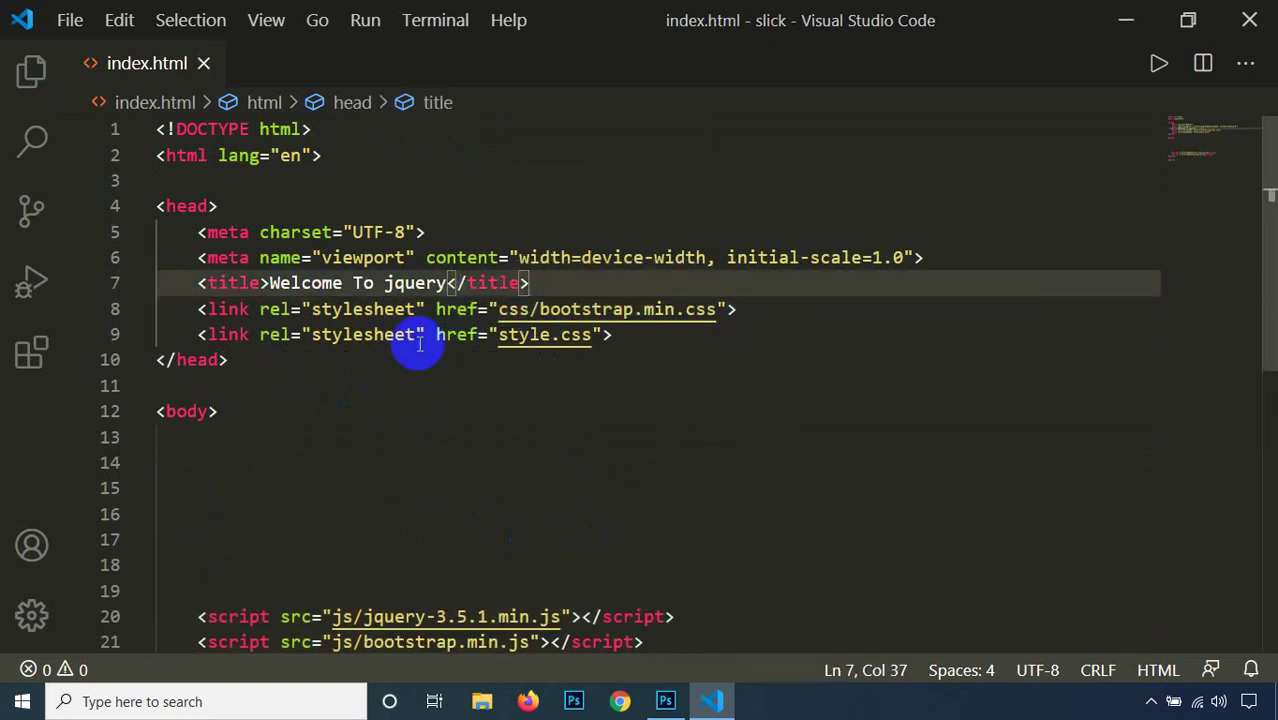
# Step: Minimise Visual Studio Code and open index.html from the desktop's slick folder in Firefox
pyautogui.click(1120, 18)
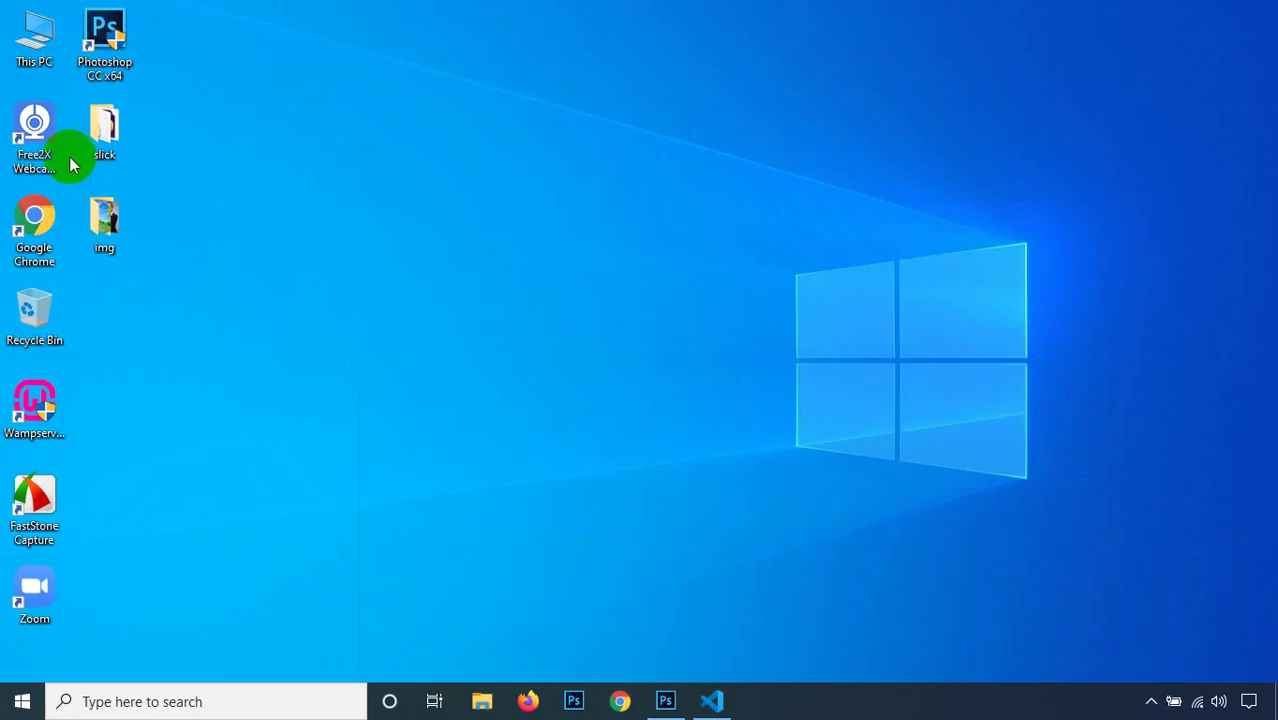
pyautogui.rightClick(204, 144)
pyautogui.click(250, 200)
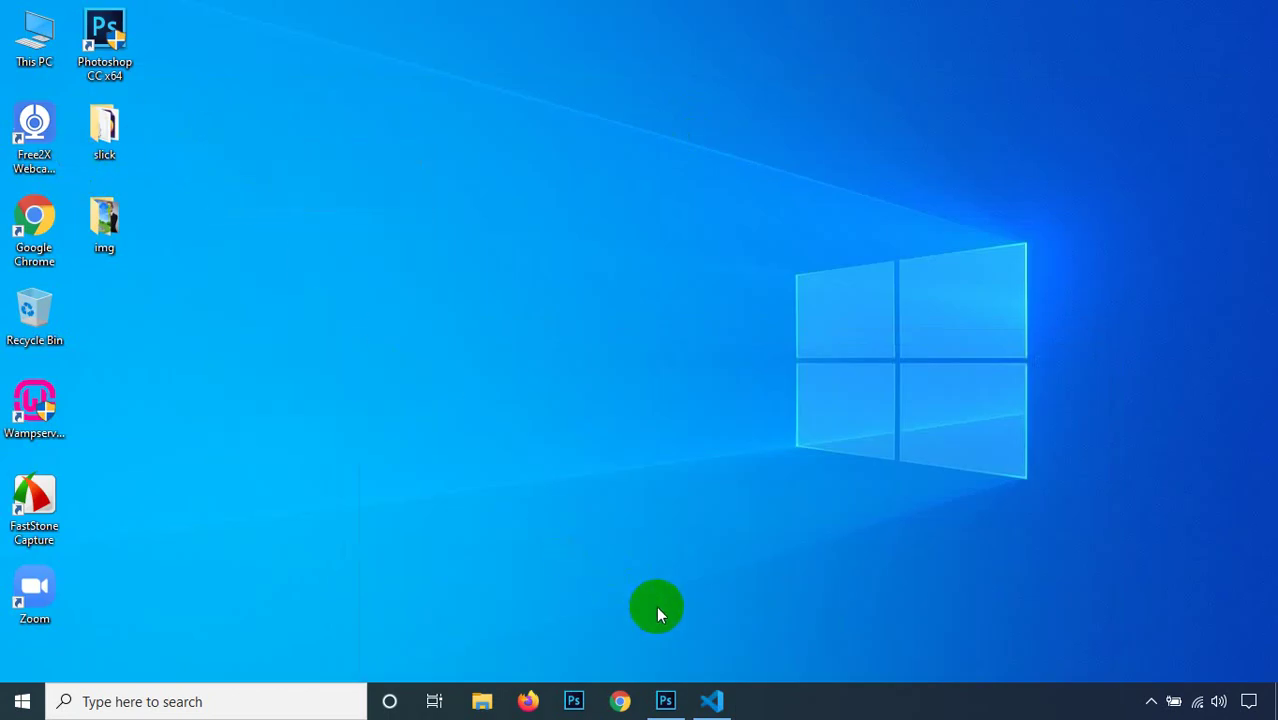
pyautogui.doubleClick(90, 150)
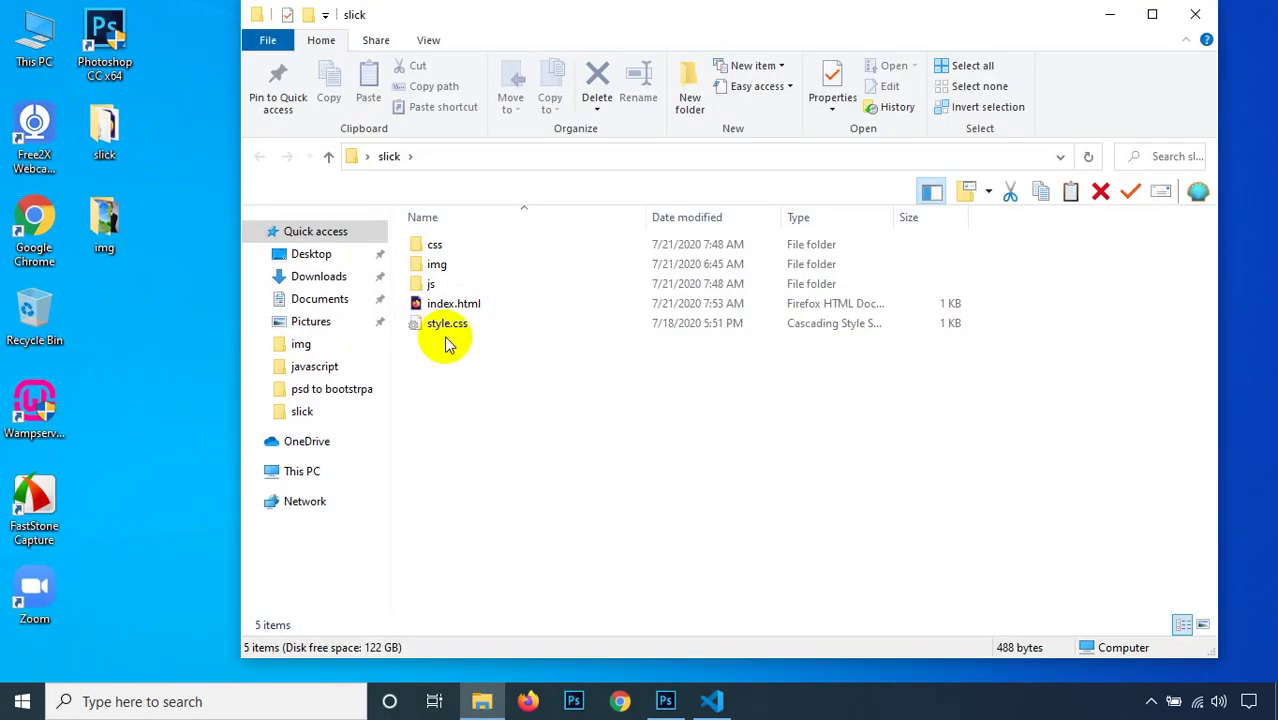
pyautogui.click(458, 306)
pyautogui.doubleClick(478, 307)
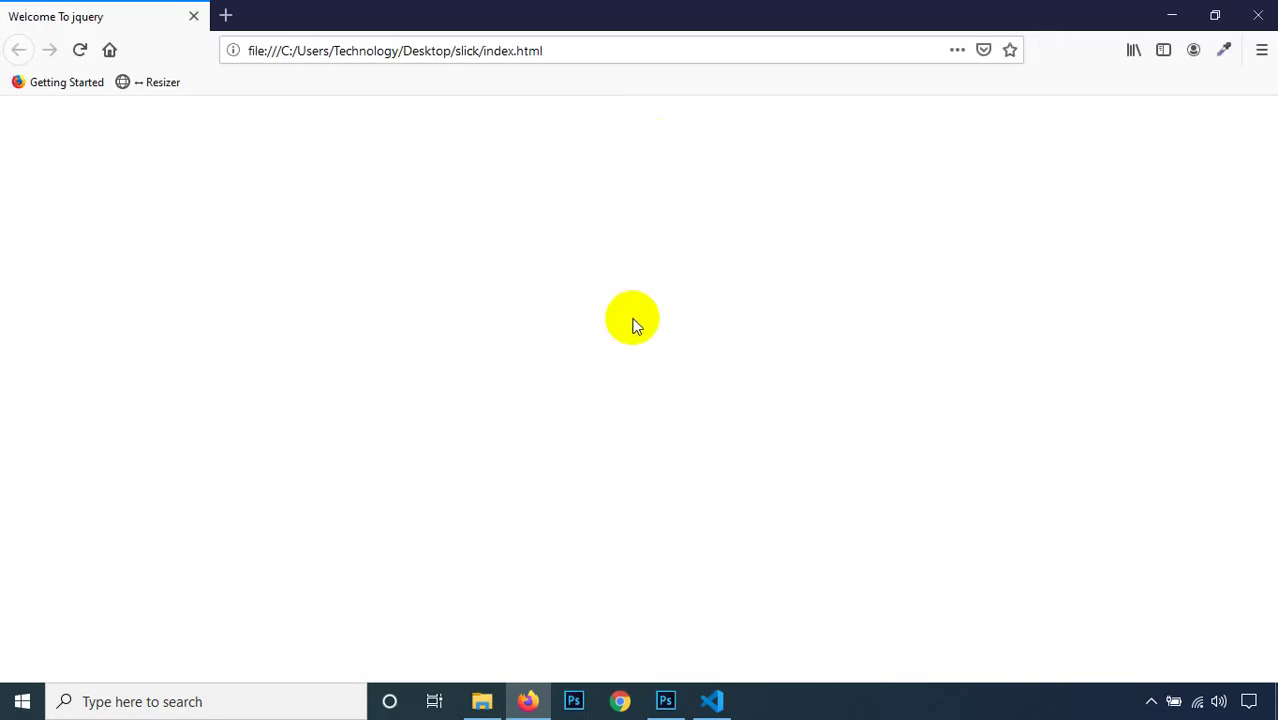
pyautogui.click(741, 384)
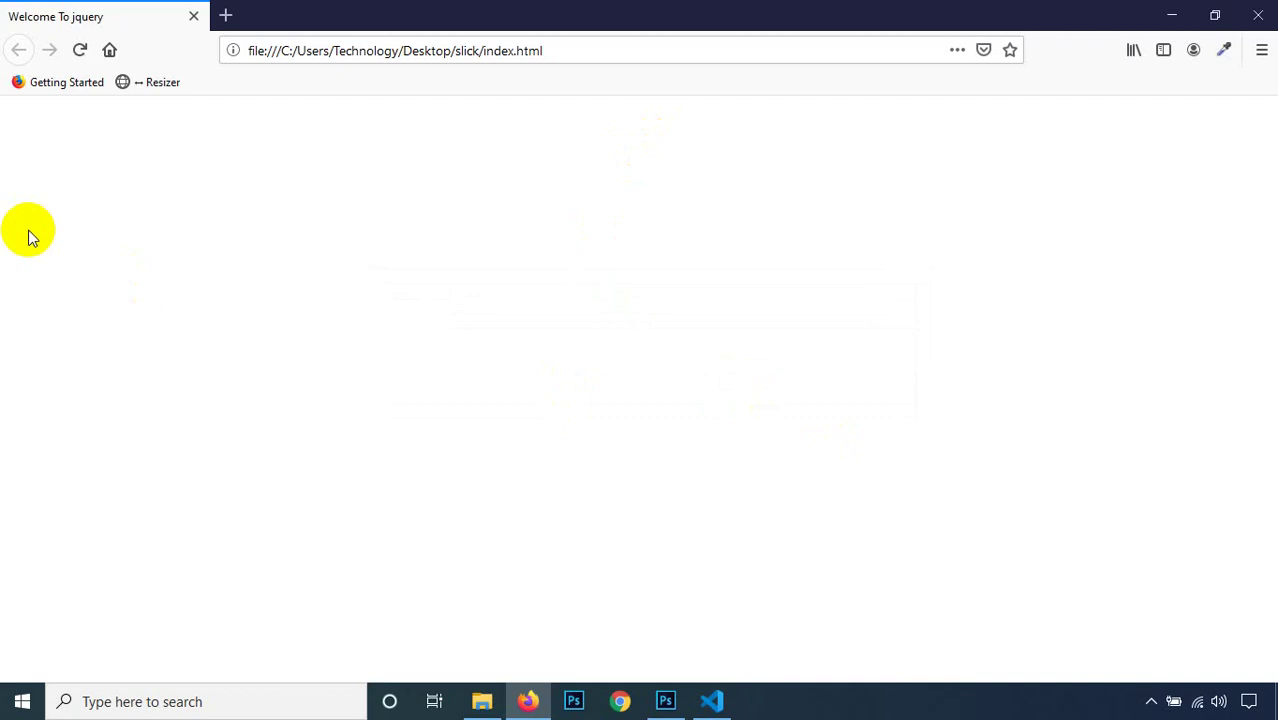
# Step: Capture the upper area of the blank page, draw nested red rectangles on it to illustrate slider widths, and discard the capture
pyautogui.press('Print')
pyautogui.moveTo(1, 97)
pyautogui.mouseDown()
pyautogui.moveTo(913, 311)
pyautogui.moveTo(1275, 338)
pyautogui.moveTo(1084, 262)
pyautogui.moveTo(1272, 325)
pyautogui.mouseUp()
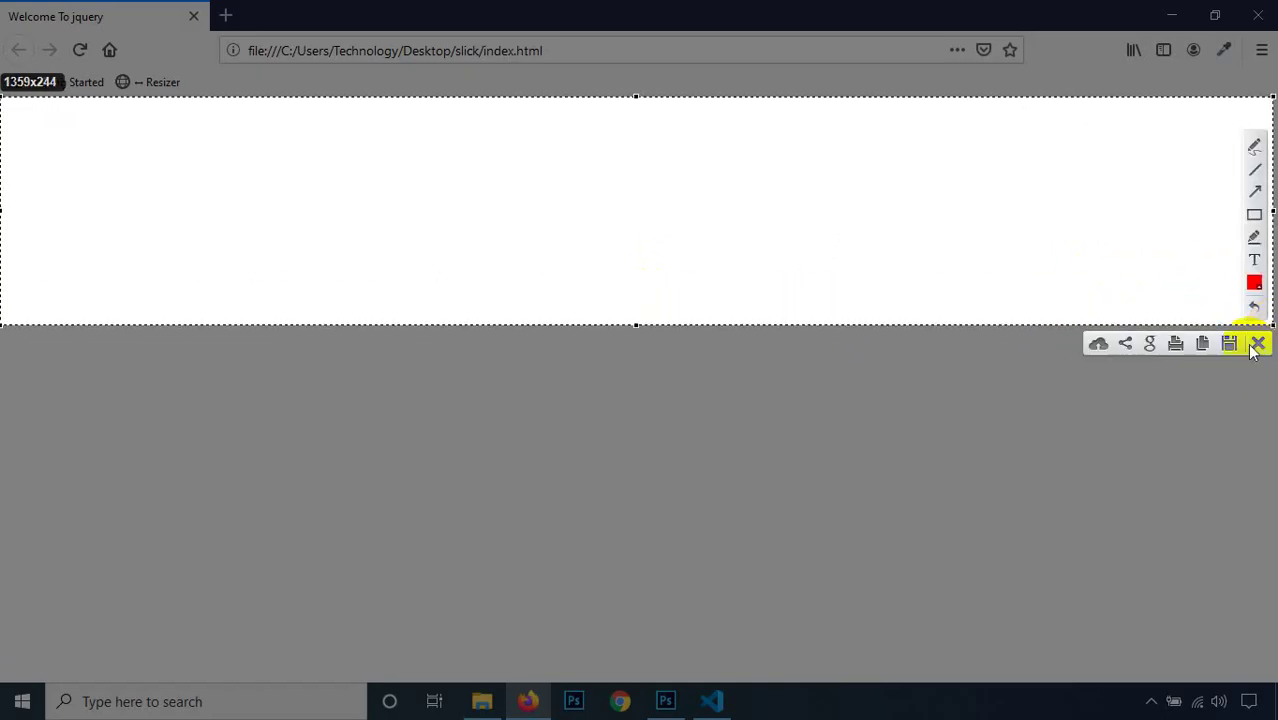
pyautogui.click(1254, 214)
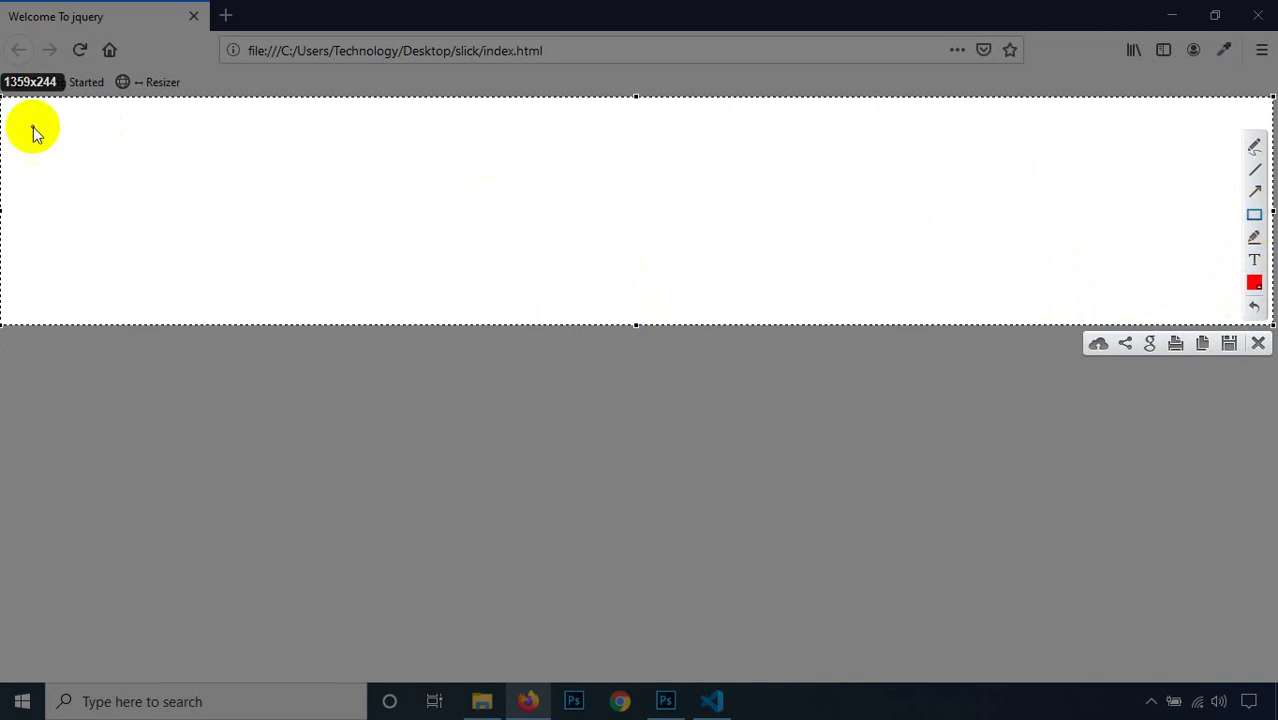
pyautogui.moveTo(10, 117)
pyautogui.mouseDown()
pyautogui.moveTo(205, 160)
pyautogui.moveTo(1212, 282)
pyautogui.moveTo(1260, 307)
pyautogui.mouseUp()
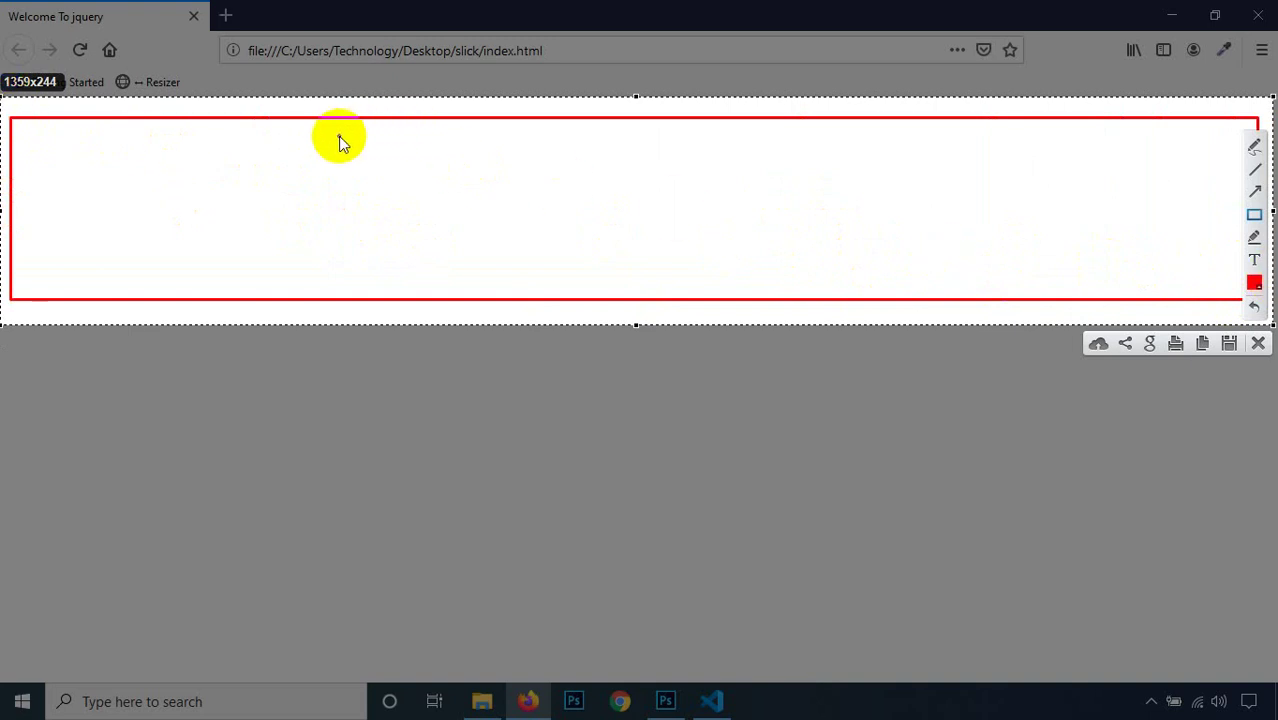
pyautogui.moveTo(329, 131); pyautogui.dragTo(919, 274)
pyautogui.moveTo(140, 125)
pyautogui.mouseDown()
pyautogui.moveTo(667, 259)
pyautogui.moveTo(1080, 286)
pyautogui.mouseUp()
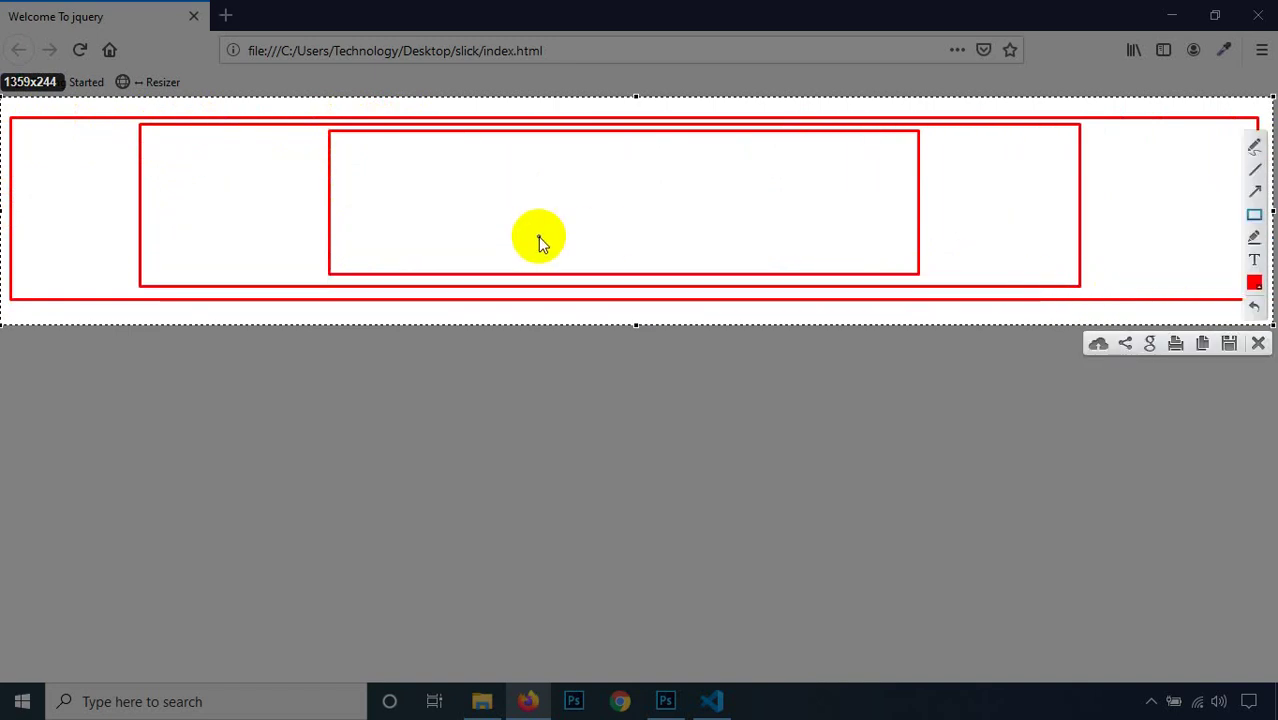
pyautogui.moveTo(3, 108); pyautogui.dragTo(1100, 311)
pyautogui.click(1258, 343)
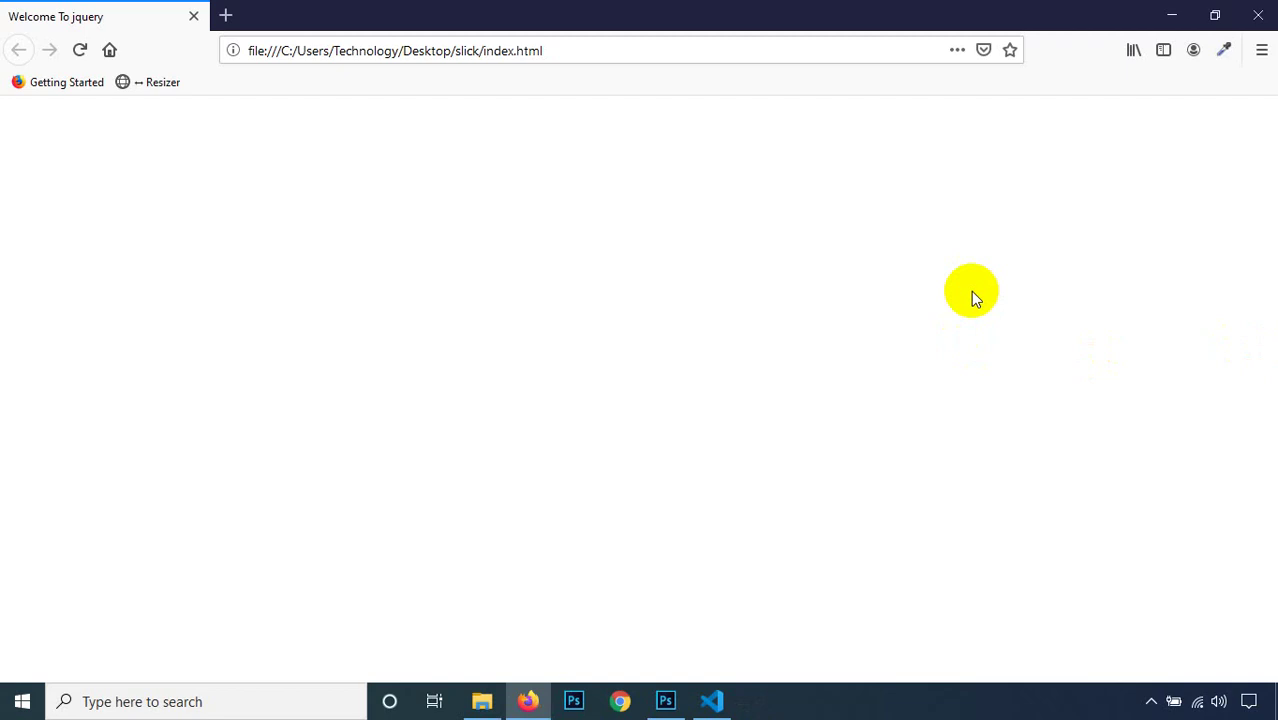
# Step: Minimise Firefox and the slick folder window, and open the img folder from the desktop
pyautogui.click(1172, 15)
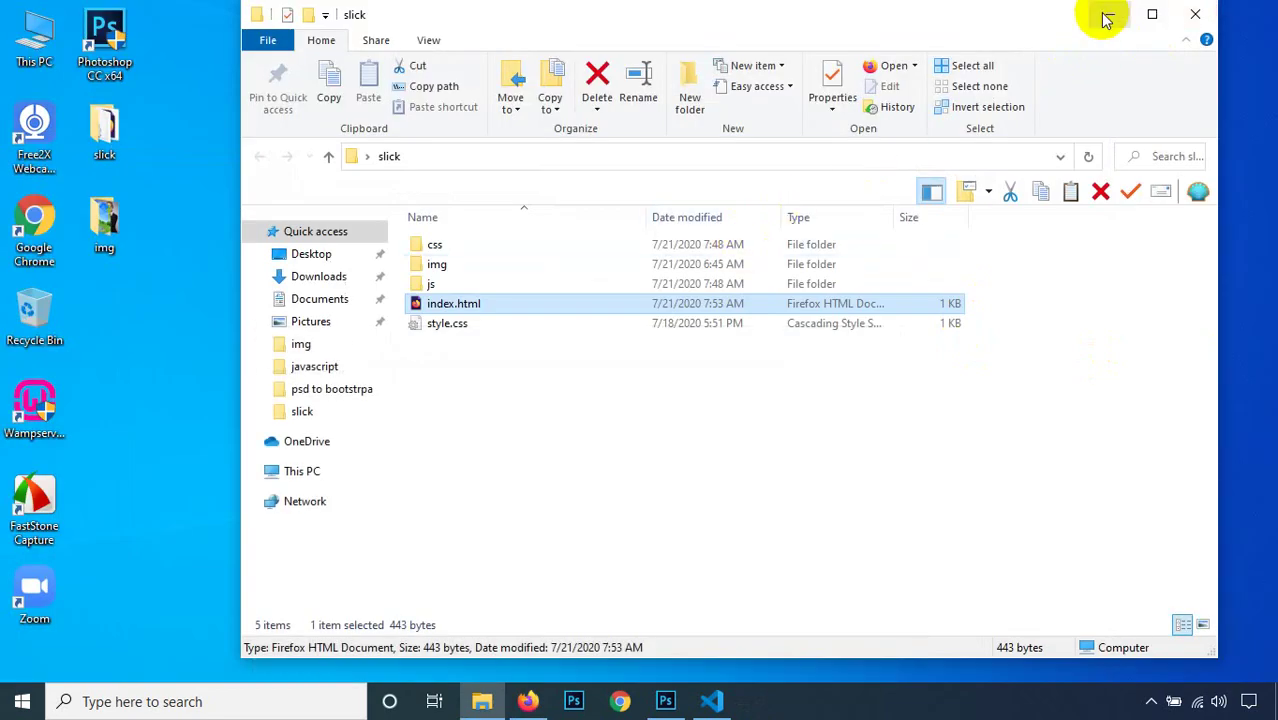
pyautogui.click(1107, 15)
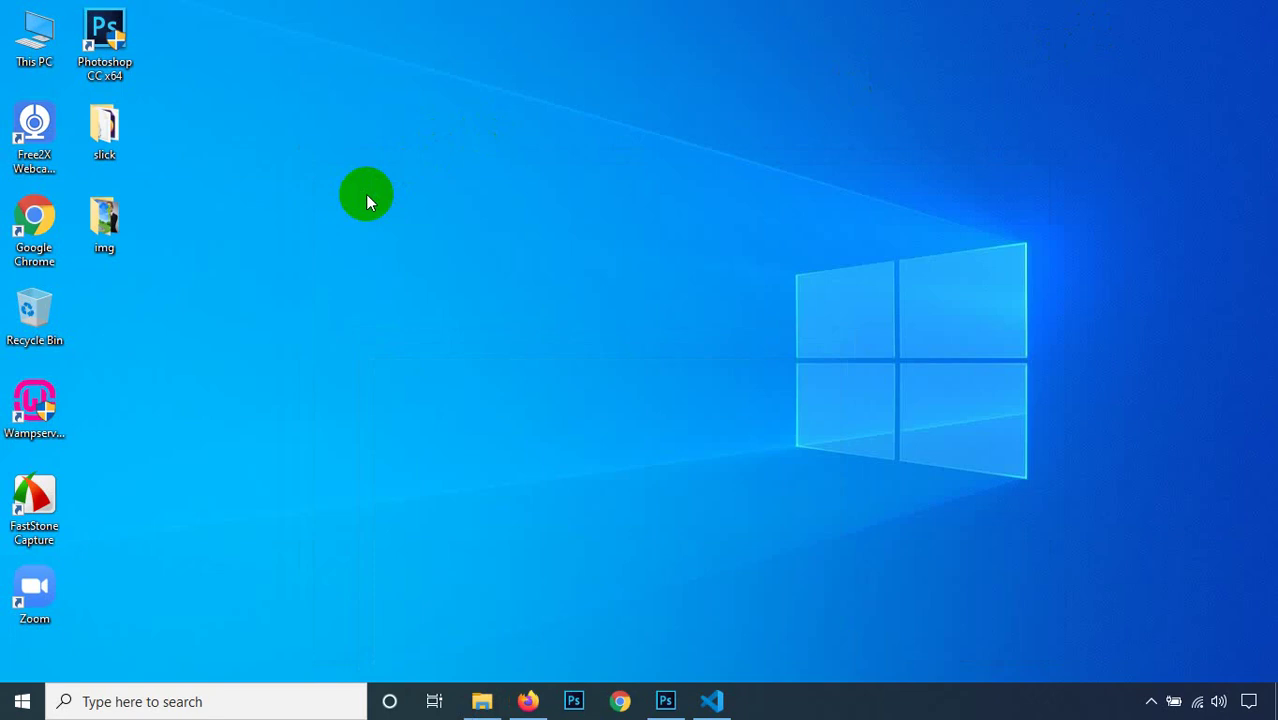
pyautogui.doubleClick(110, 222)
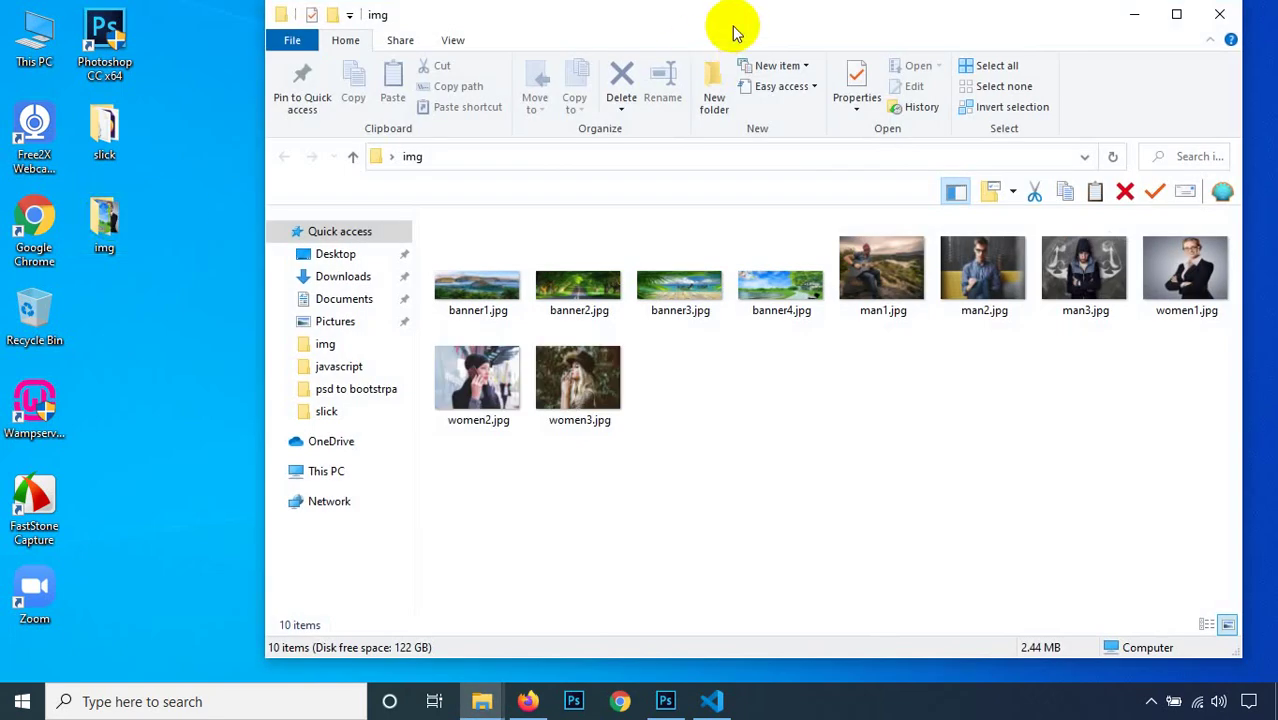
pyautogui.moveTo(733, 28); pyautogui.dragTo(622, 20)
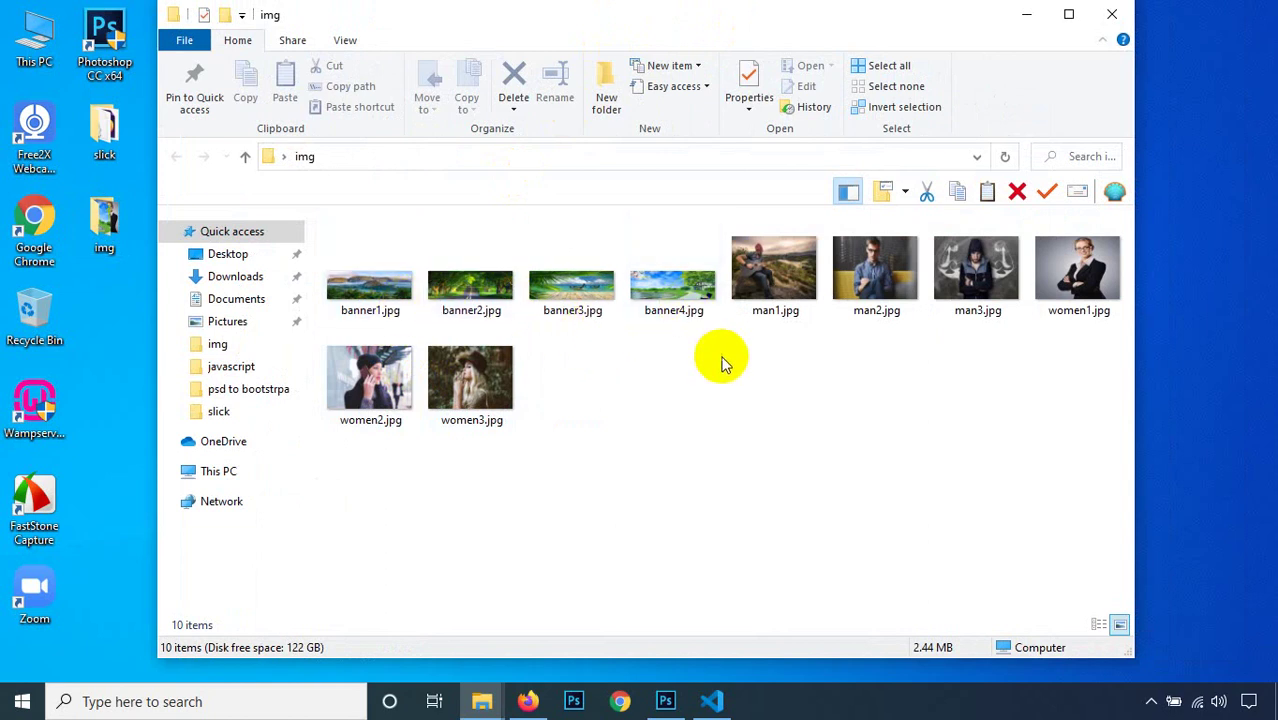
# Step: Examine the banner, man and women images stored in the img folder
pyautogui.moveTo(1118, 390); pyautogui.dragTo(820, 262)
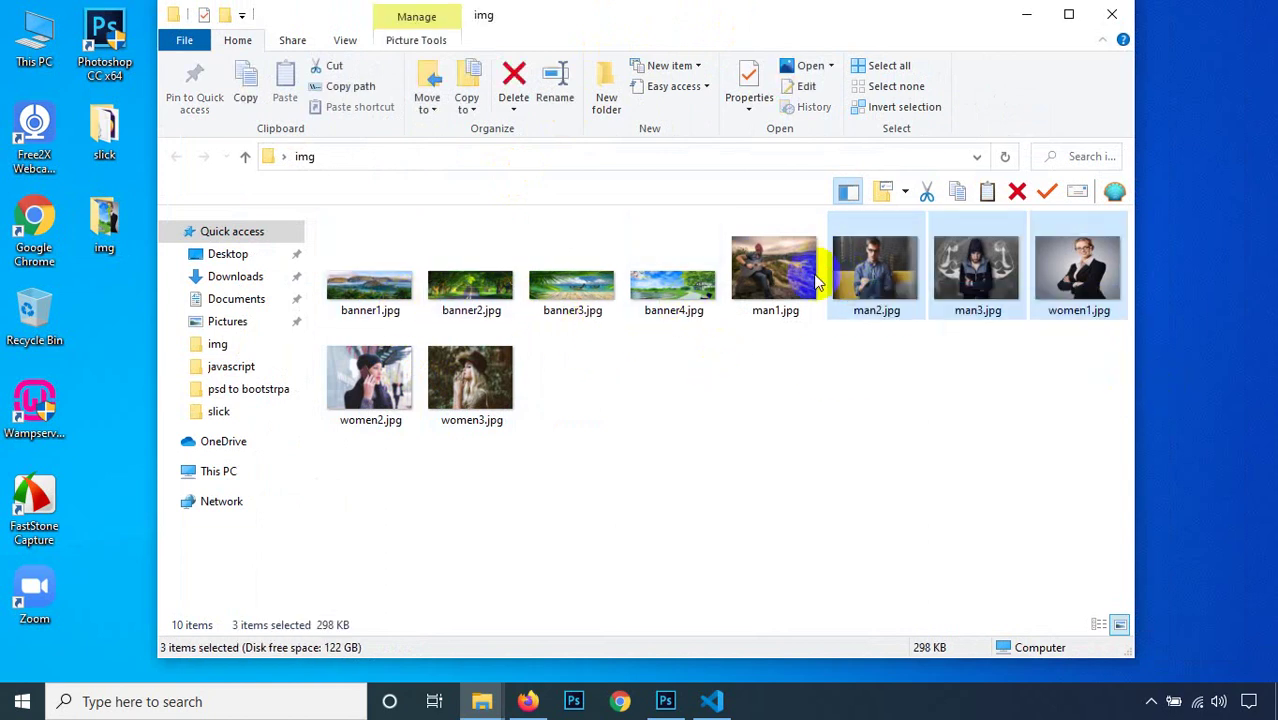
pyautogui.click(836, 371)
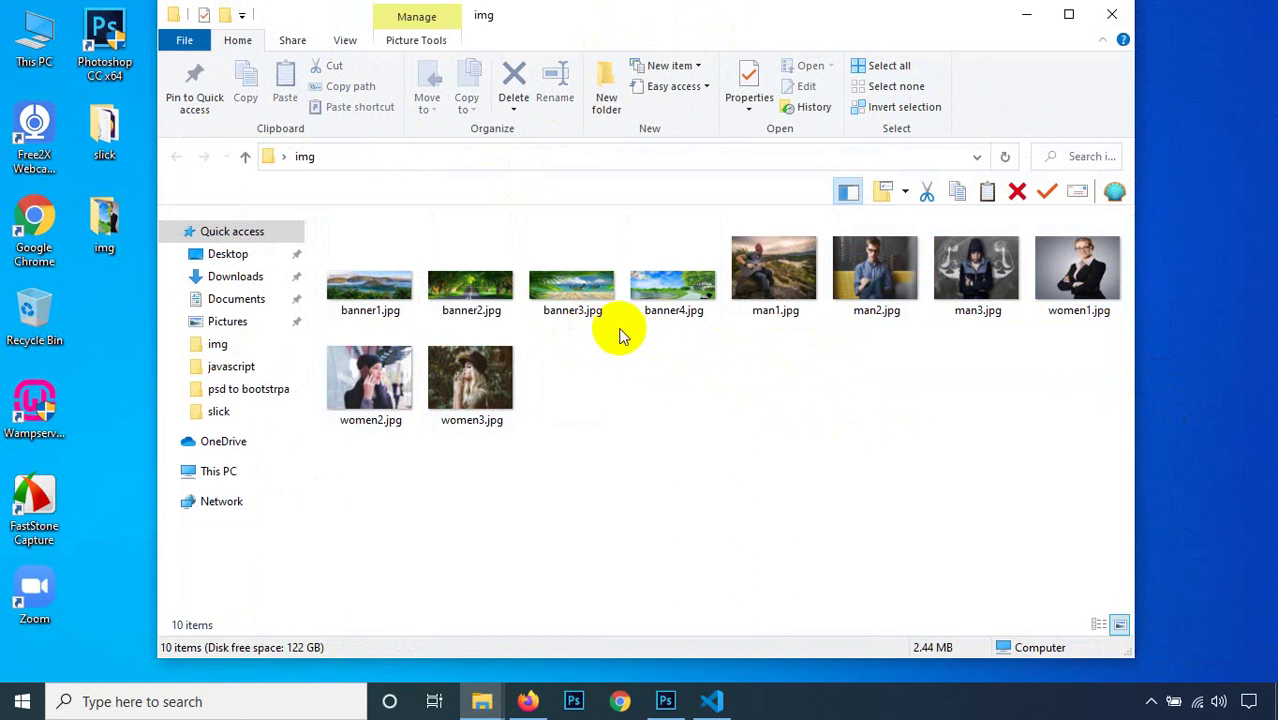
pyautogui.moveTo(385, 300); pyautogui.dragTo(482, 292)
pyautogui.click(846, 286)
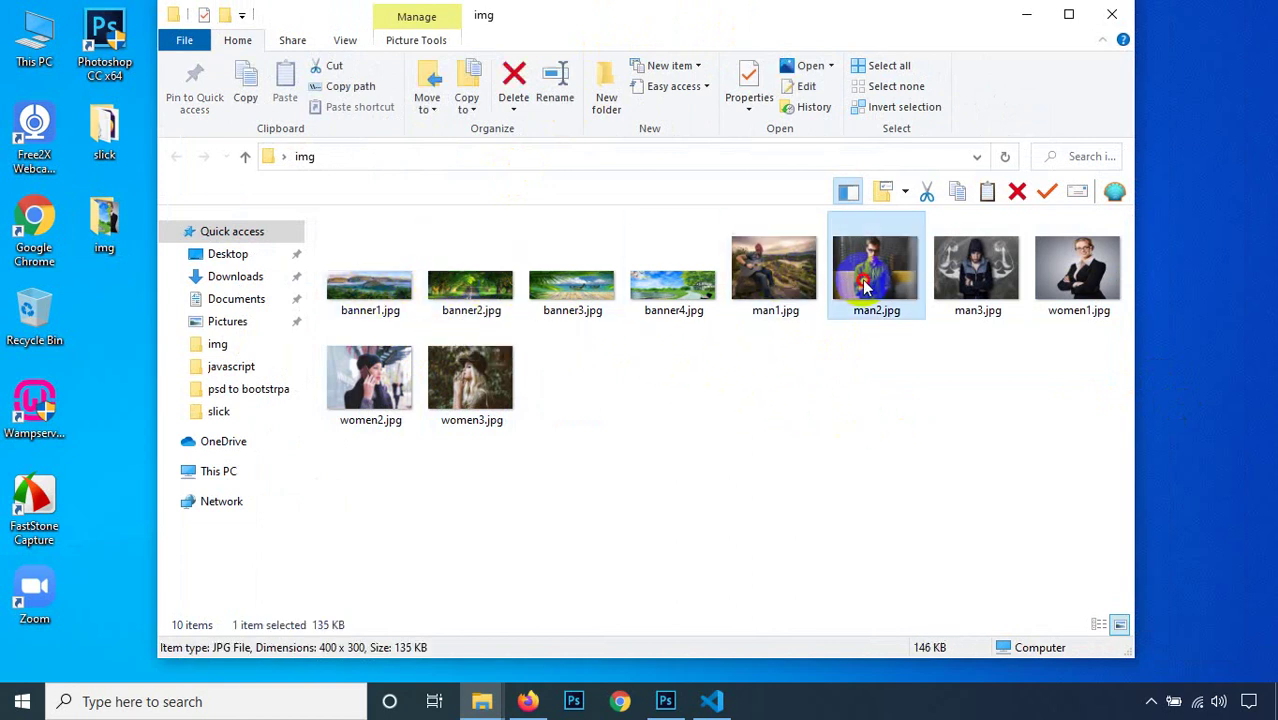
pyautogui.click(960, 285)
pyautogui.click(1068, 288)
pyautogui.click(965, 285)
pyautogui.click(880, 280)
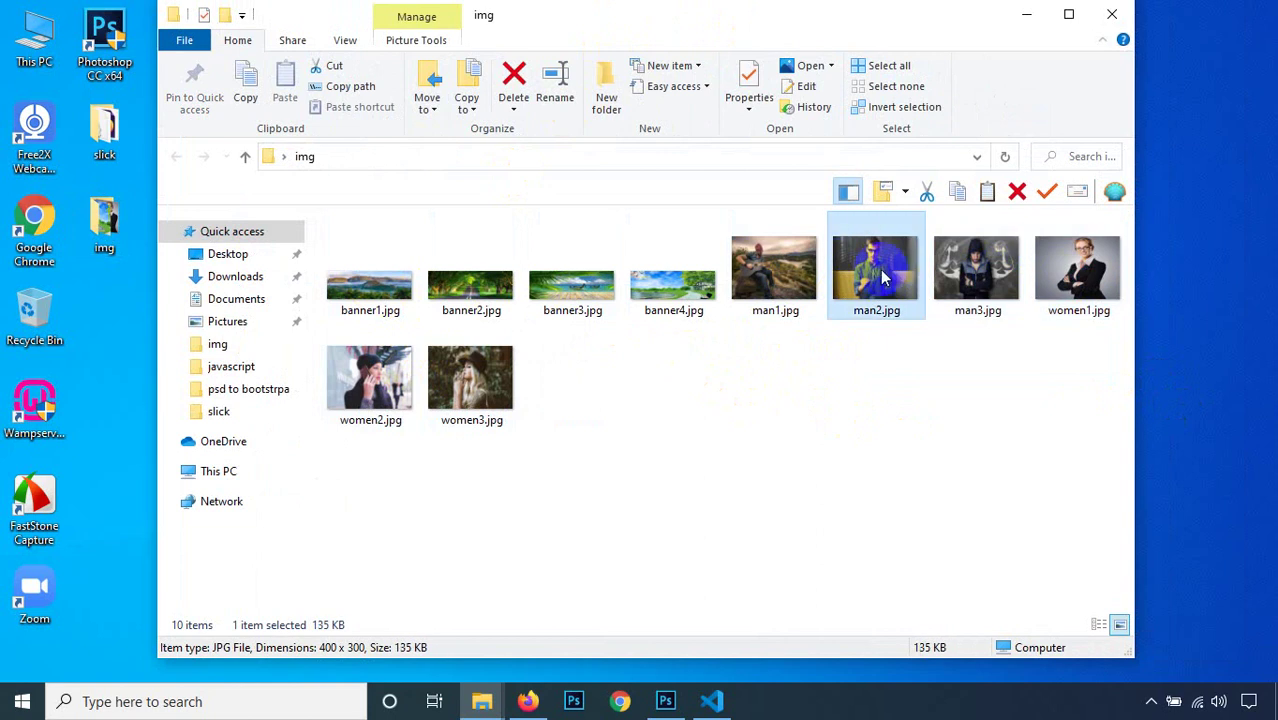
pyautogui.click(795, 280)
pyautogui.click(758, 362)
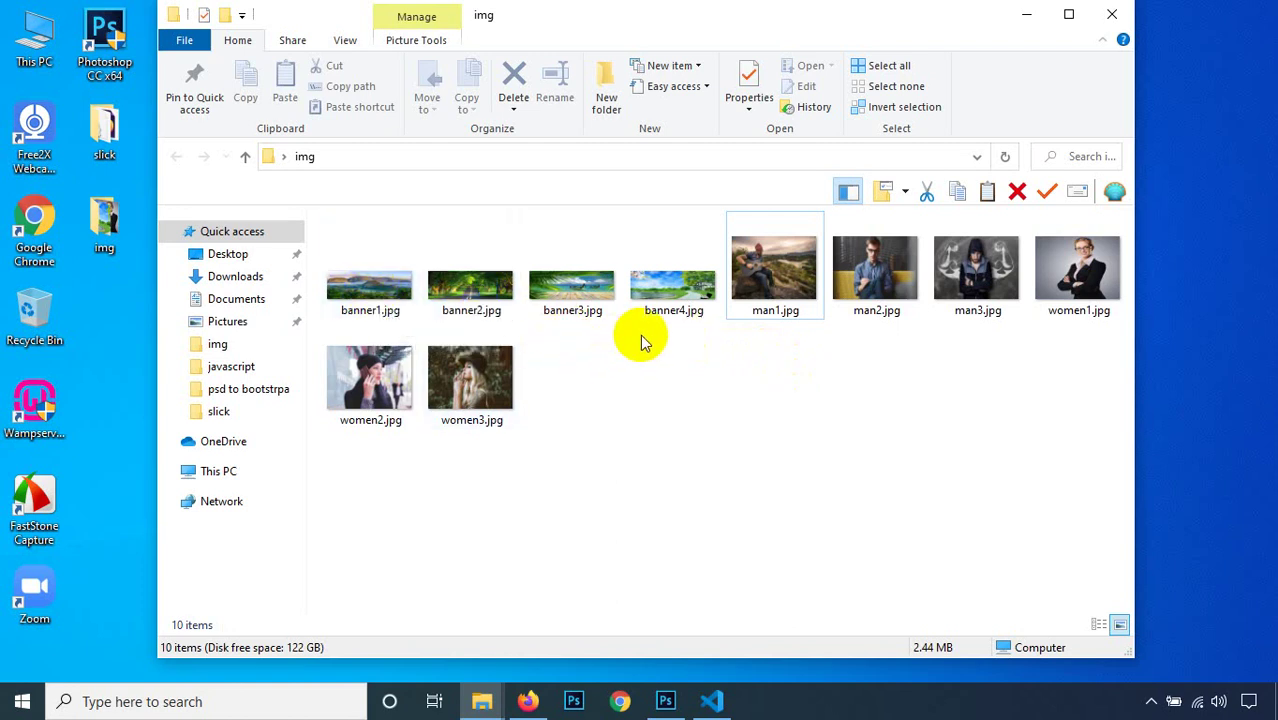
# Step: Maximise the img folder window and check the pixel dimensions of banner1.jpg in its file properties
pyautogui.click(1067, 14)
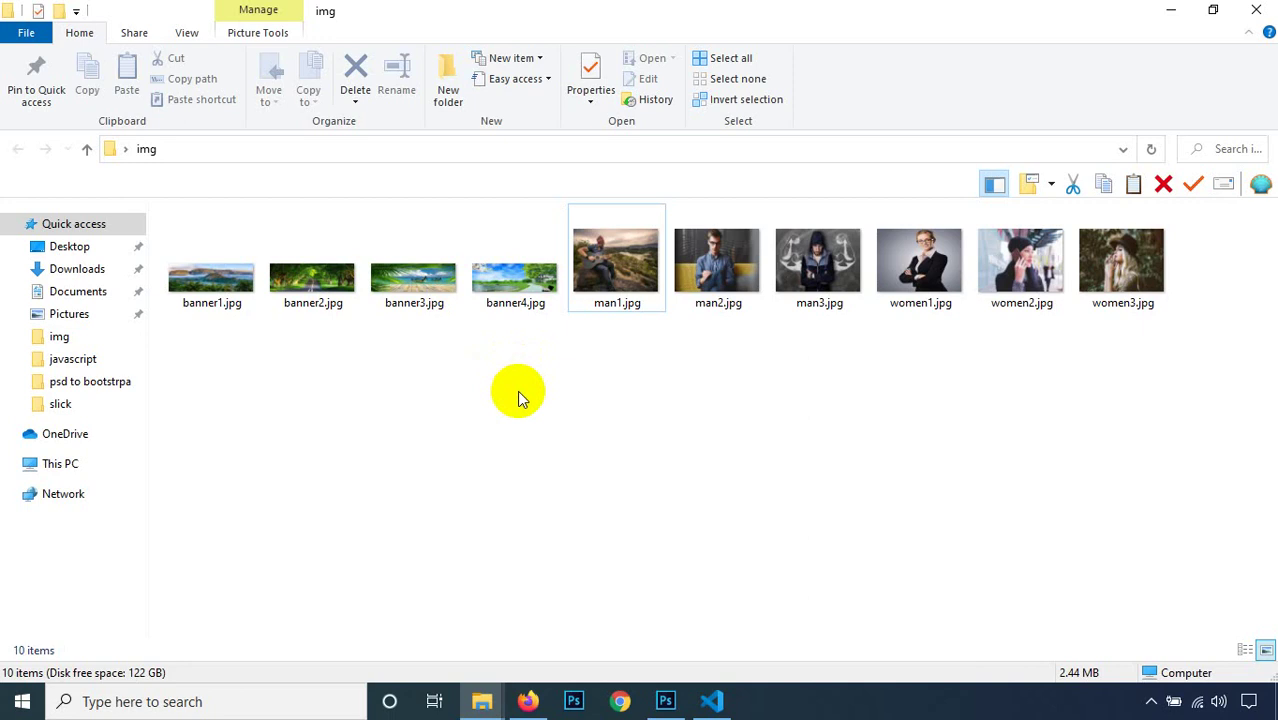
pyautogui.moveTo(287, 313)
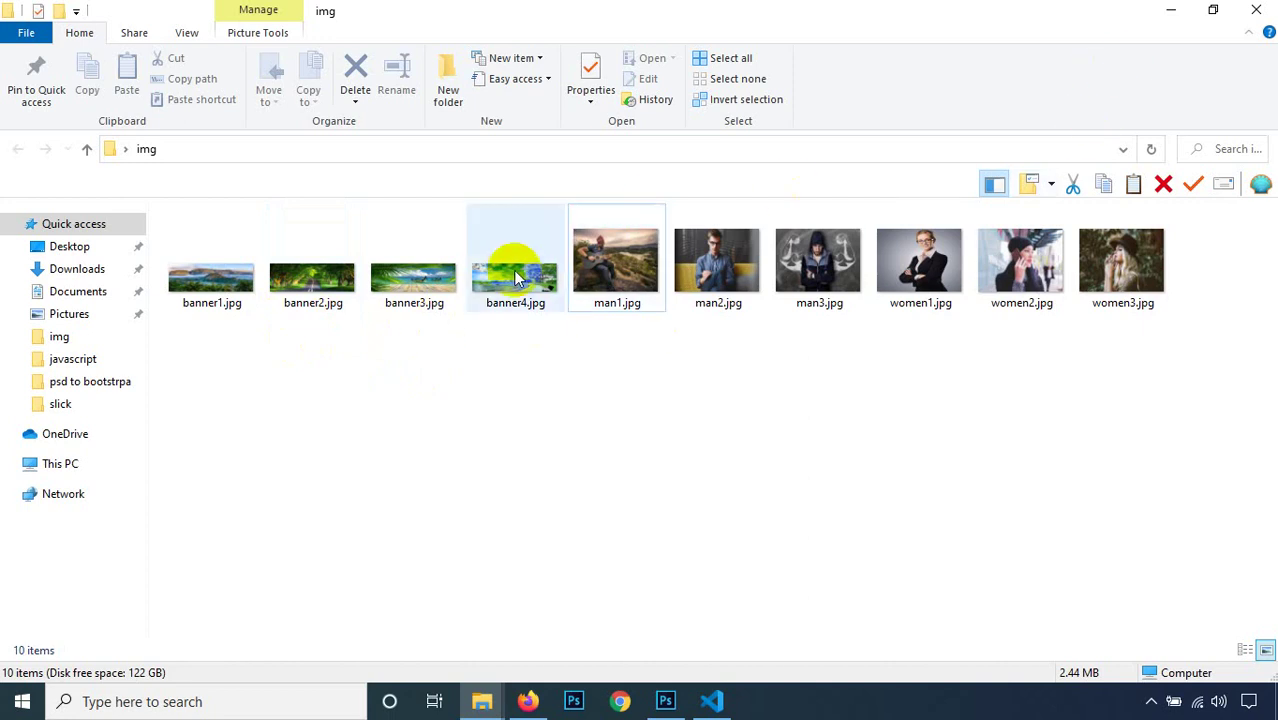
pyautogui.click(226, 286)
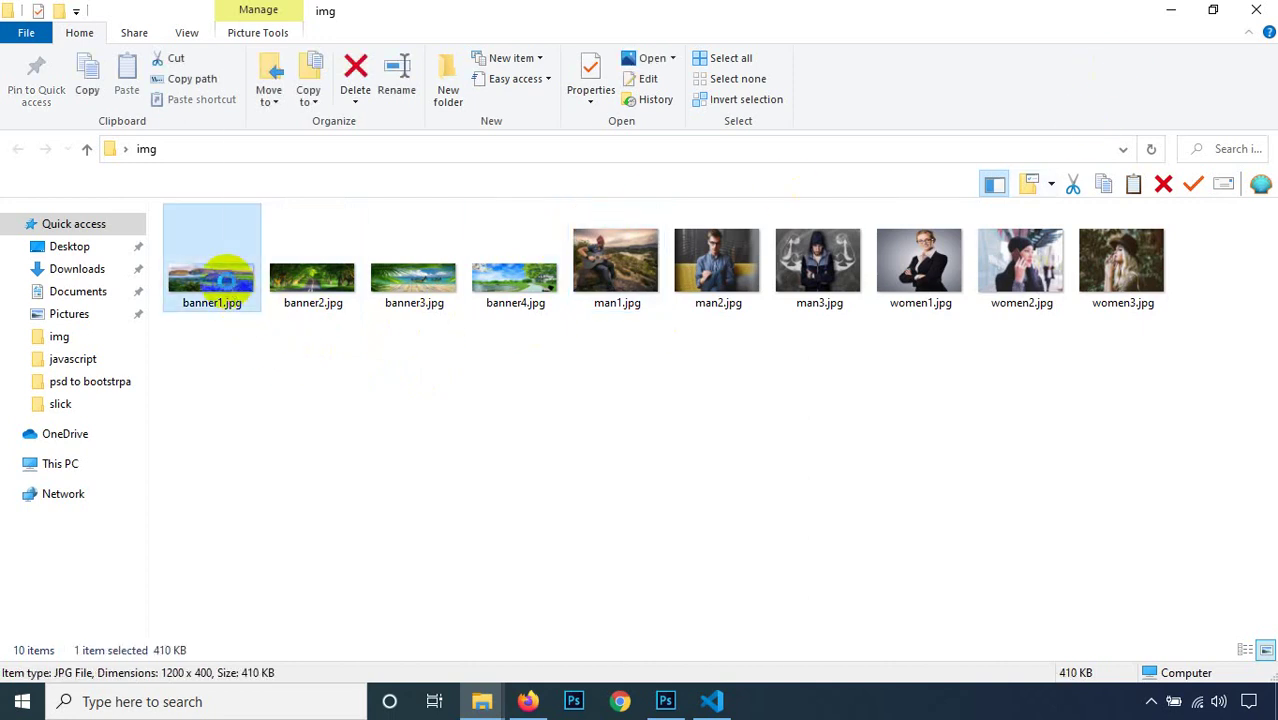
pyautogui.rightClick(226, 286)
pyautogui.click(672, 492)
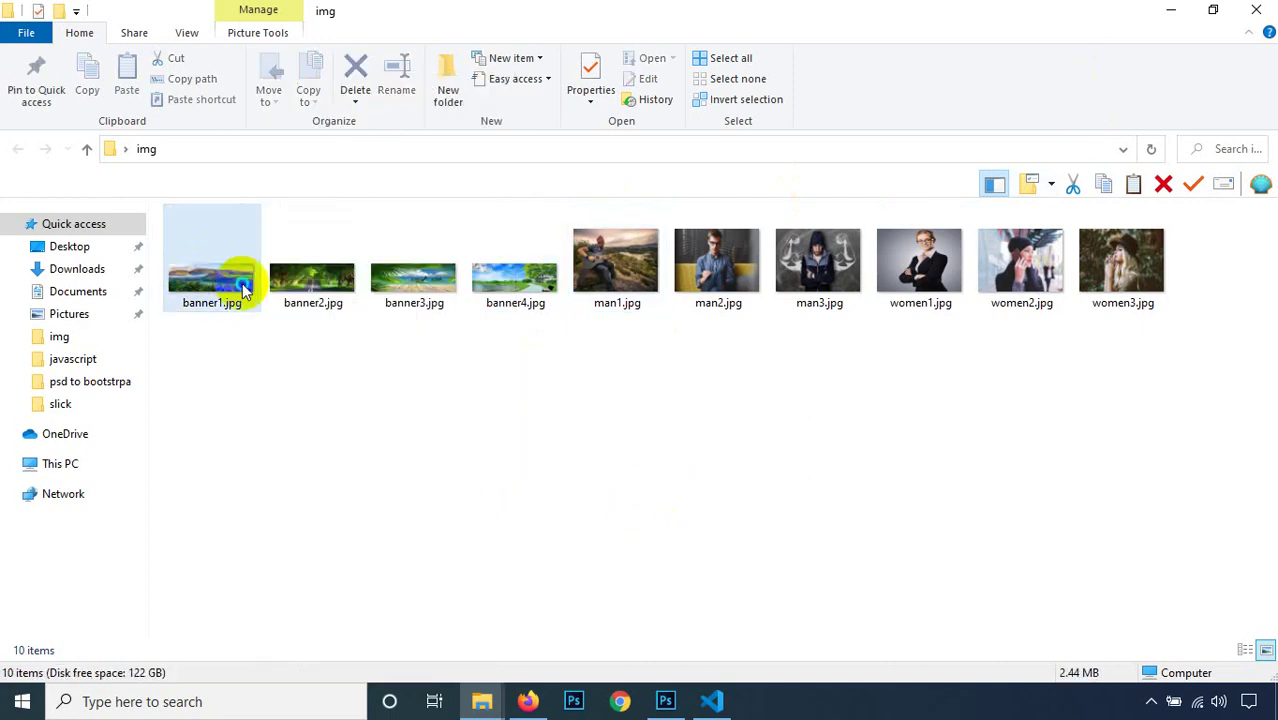
pyautogui.rightClick(243, 287)
pyautogui.click(316, 668)
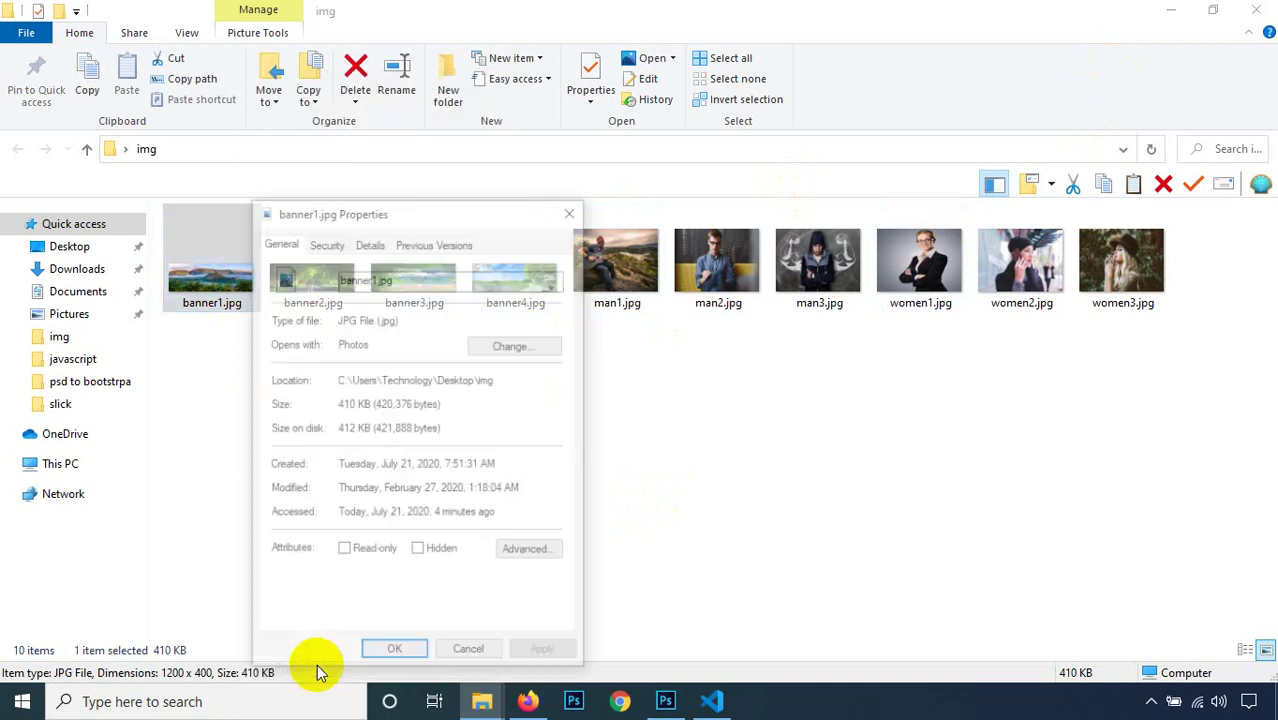
pyautogui.click(368, 246)
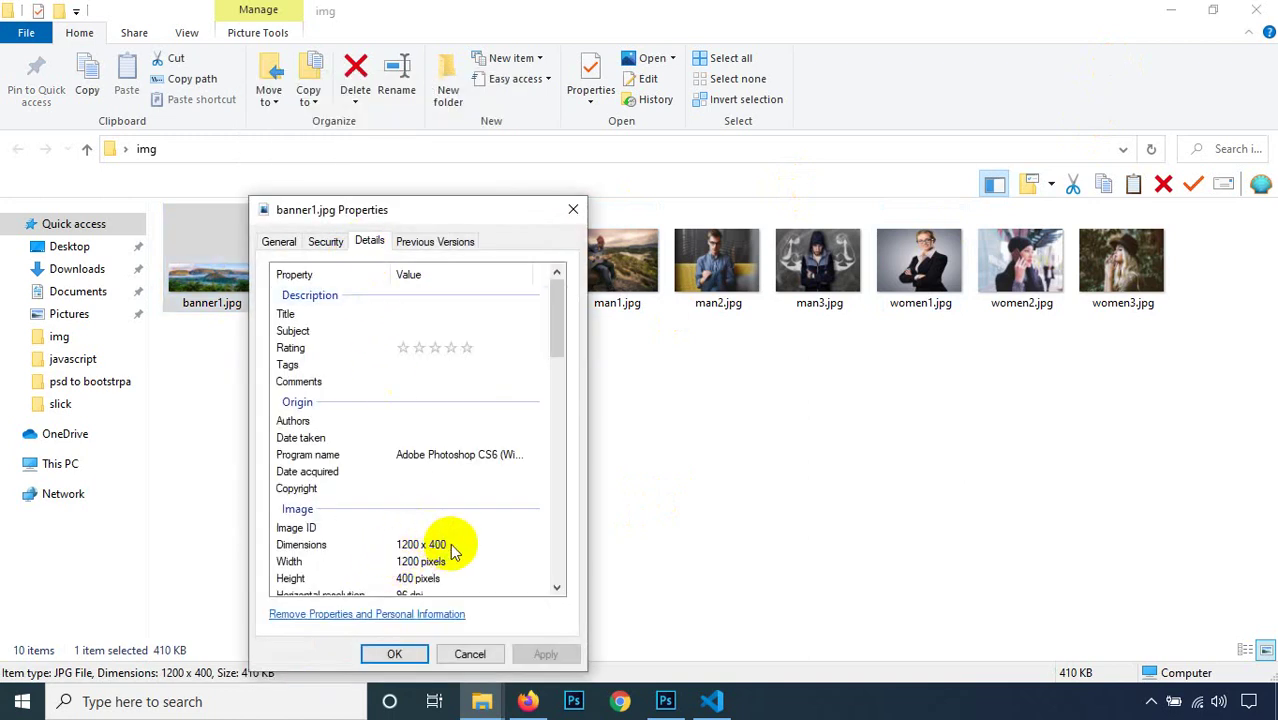
pyautogui.click(573, 209)
# Step: Check the pixel dimensions of banner2.jpg in the details of its file properties
pyautogui.click(315, 274)
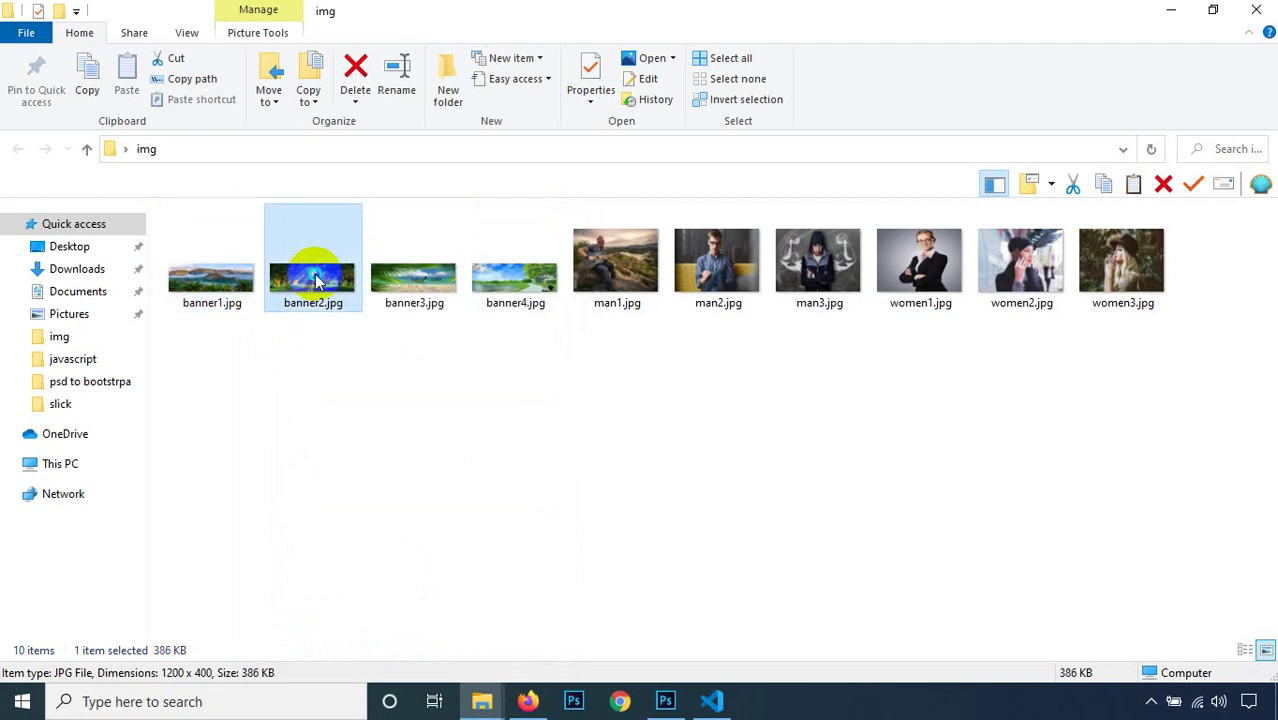
pyautogui.rightClick(315, 274)
pyautogui.click(408, 665)
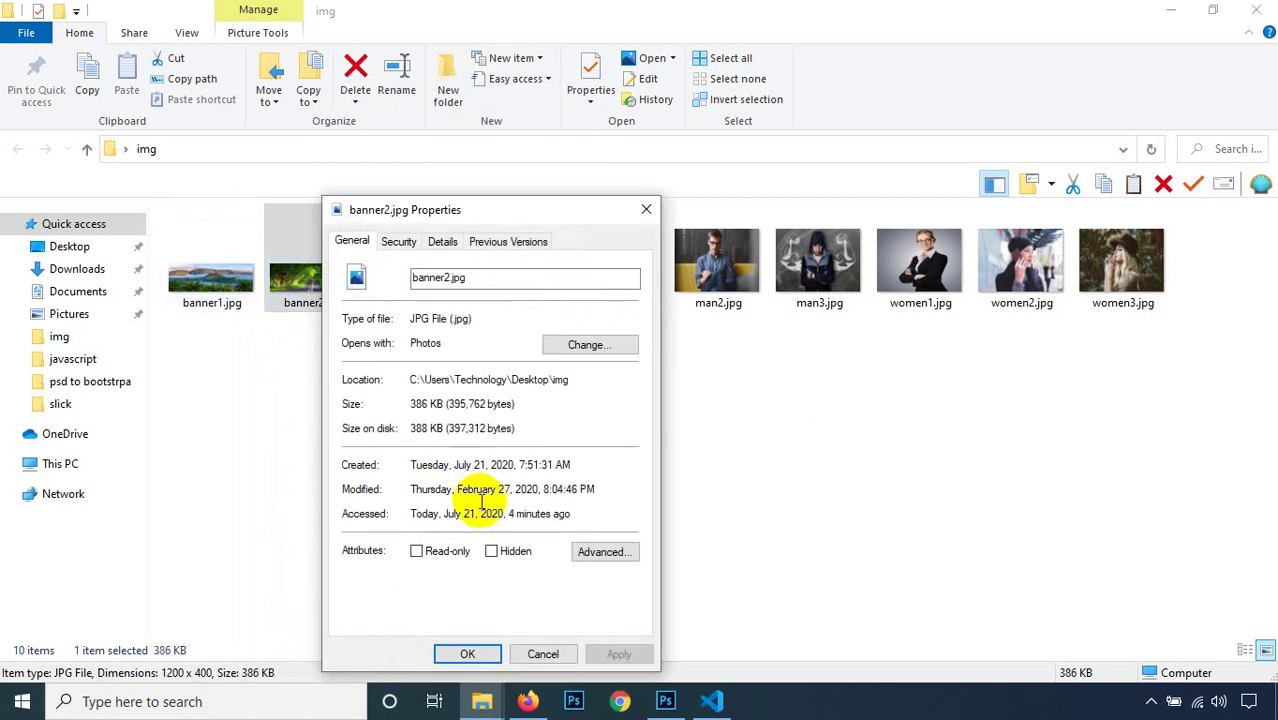
pyautogui.click(443, 241)
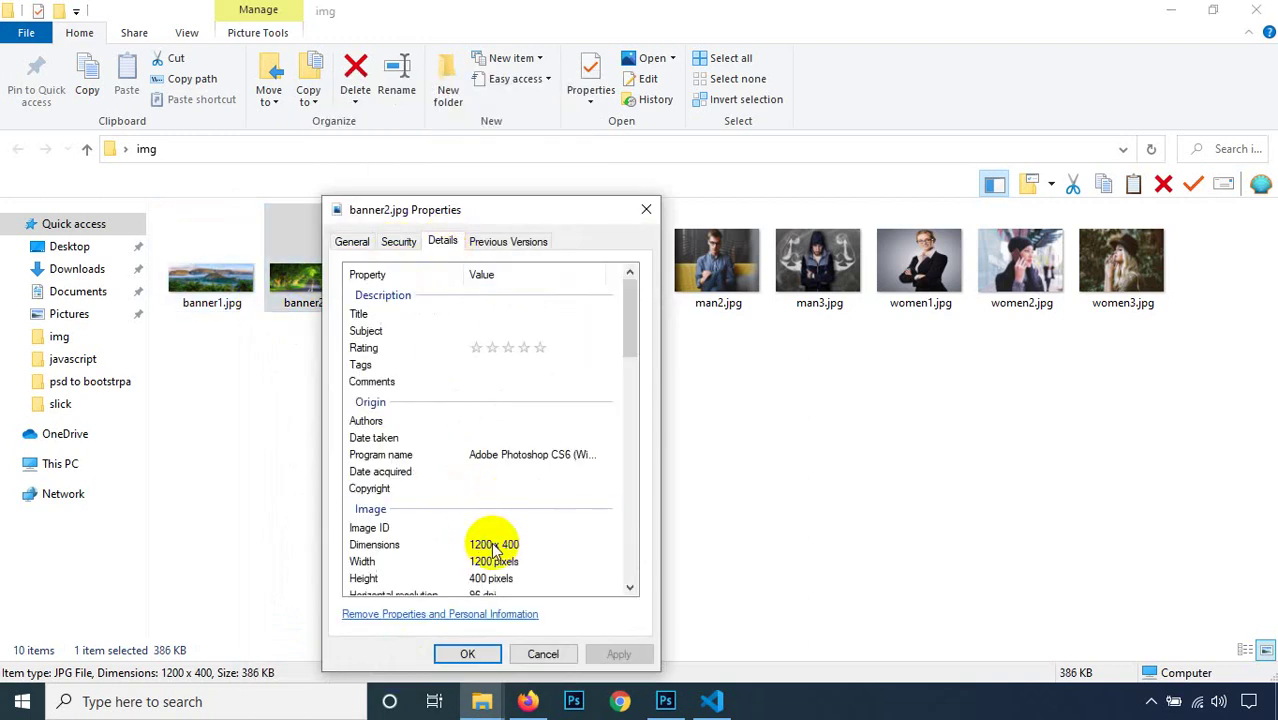
pyautogui.click(460, 552)
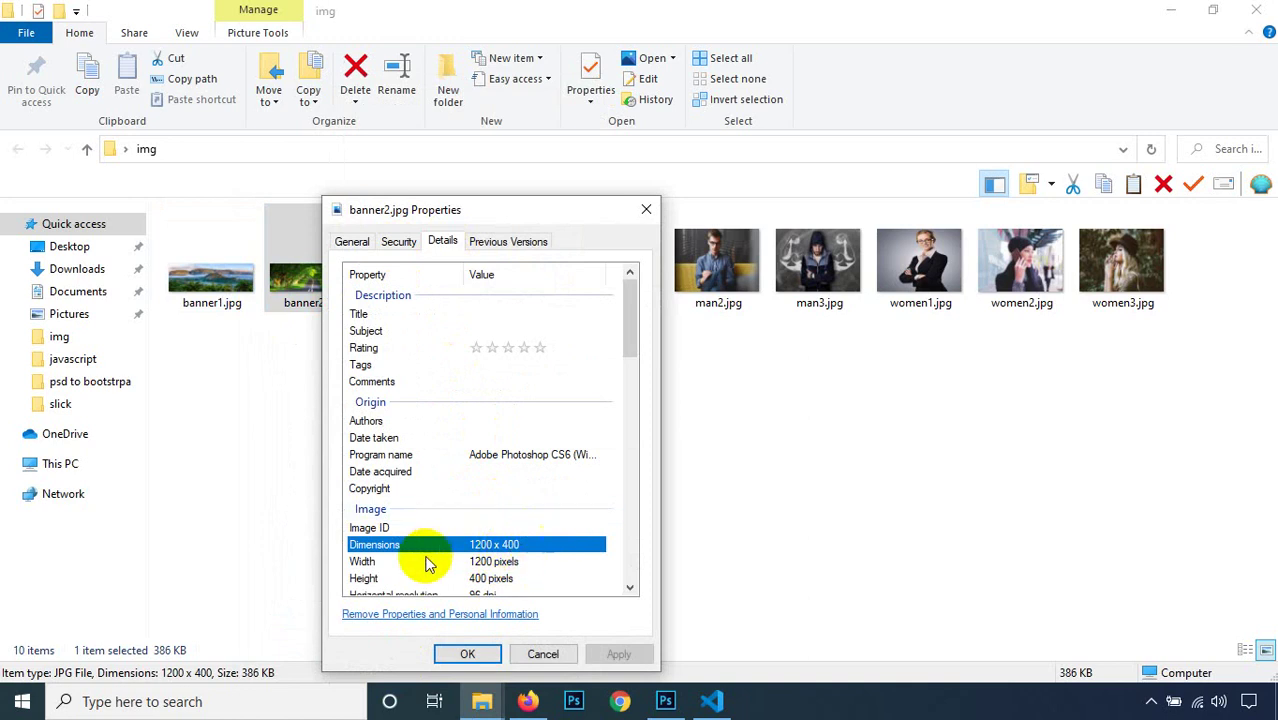
pyautogui.scroll(-1, 590, 465)
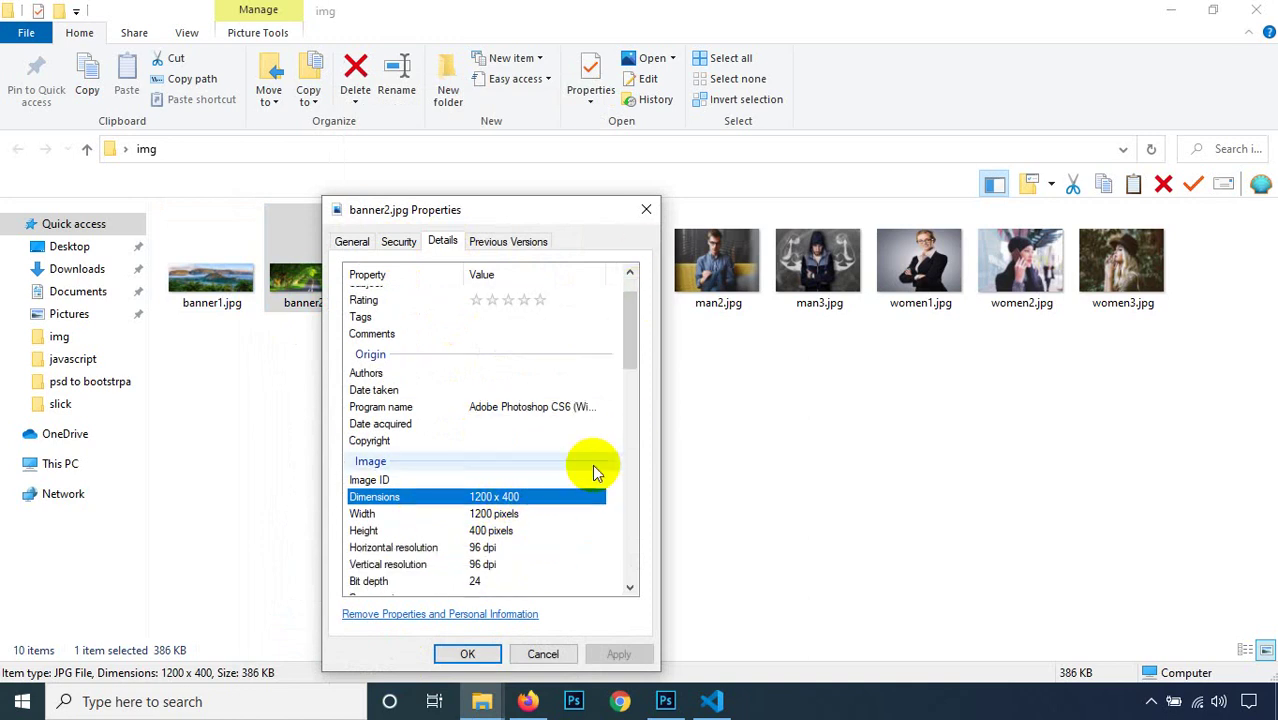
# Step: Close the banner2.jpg properties and the img folder window, and refresh the desktop
pyautogui.click(645, 210)
pyautogui.click(918, 203)
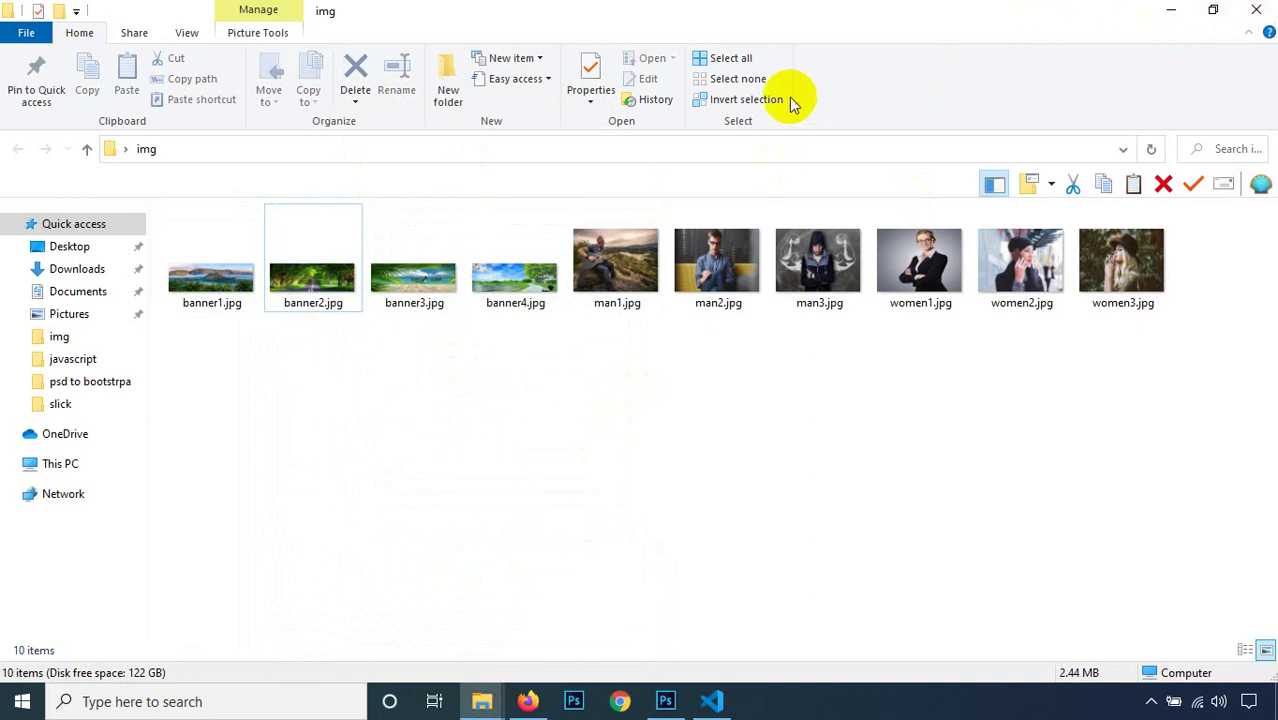
pyautogui.click(1260, 9)
pyautogui.rightClick(263, 163)
pyautogui.click(321, 219)
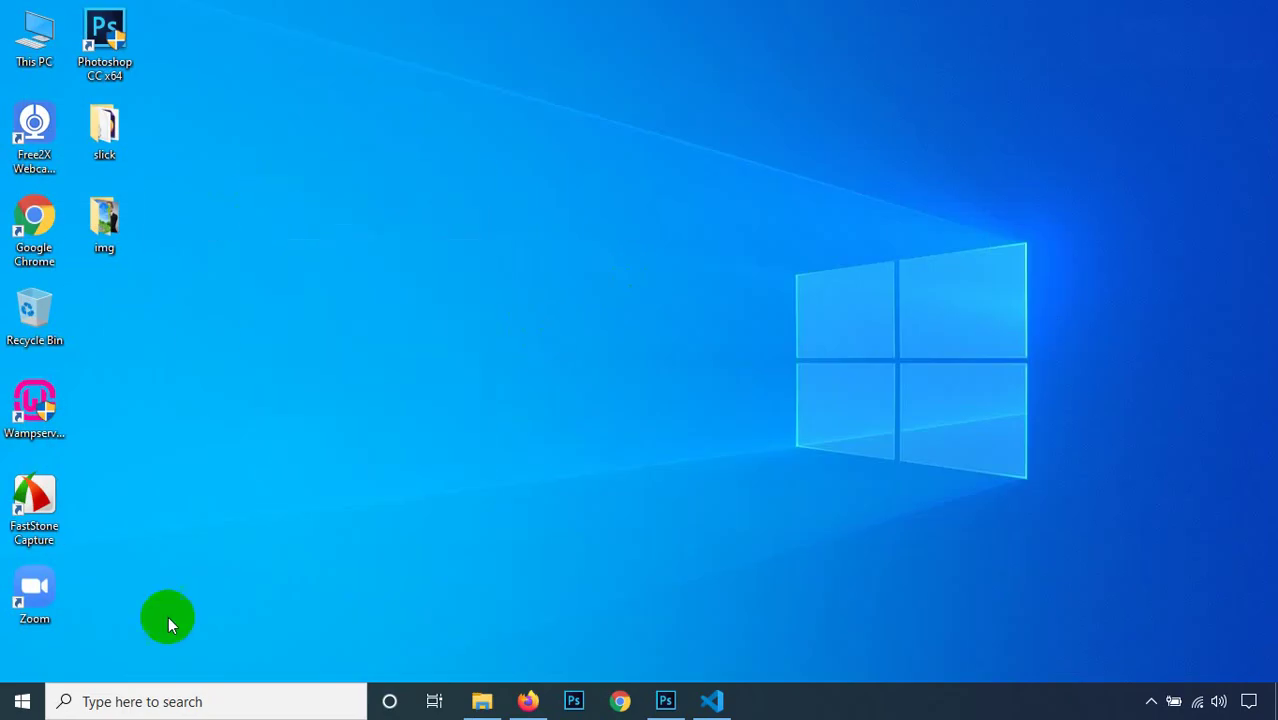
pyautogui.doubleClick(110, 226)
pyautogui.rightClick(254, 309)
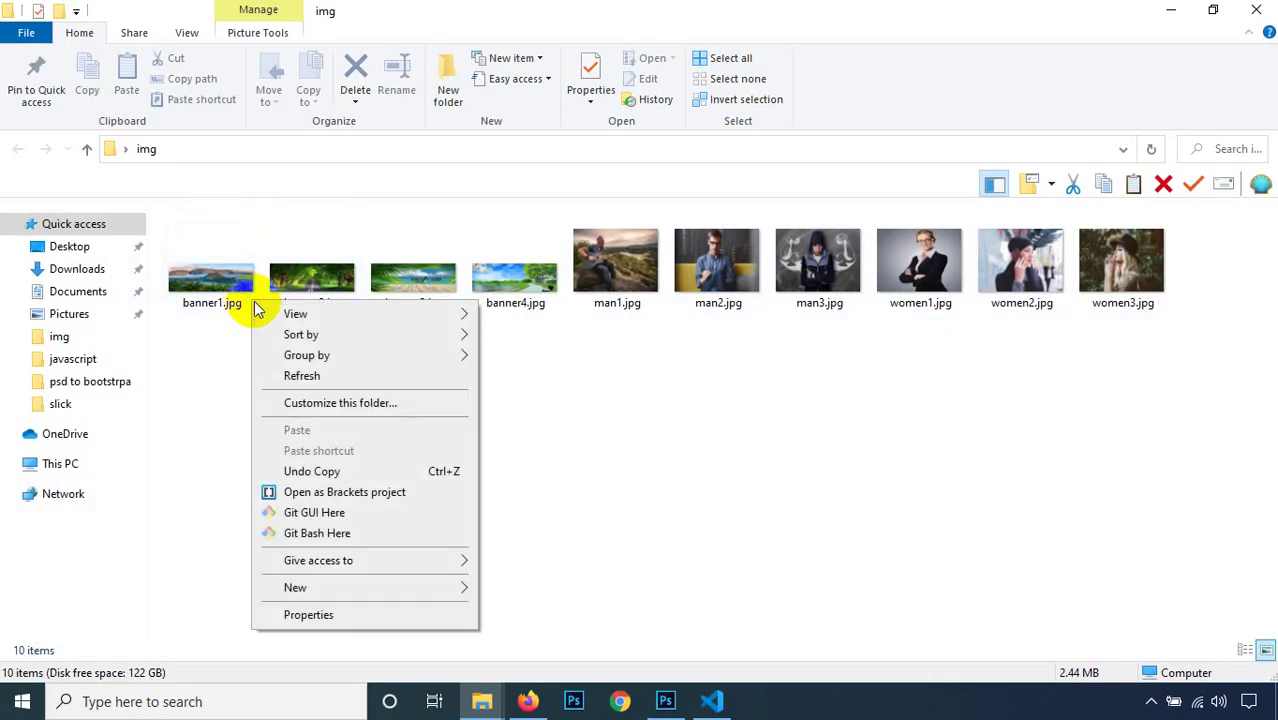
pyautogui.click(594, 422)
pyautogui.rightClick(231, 287)
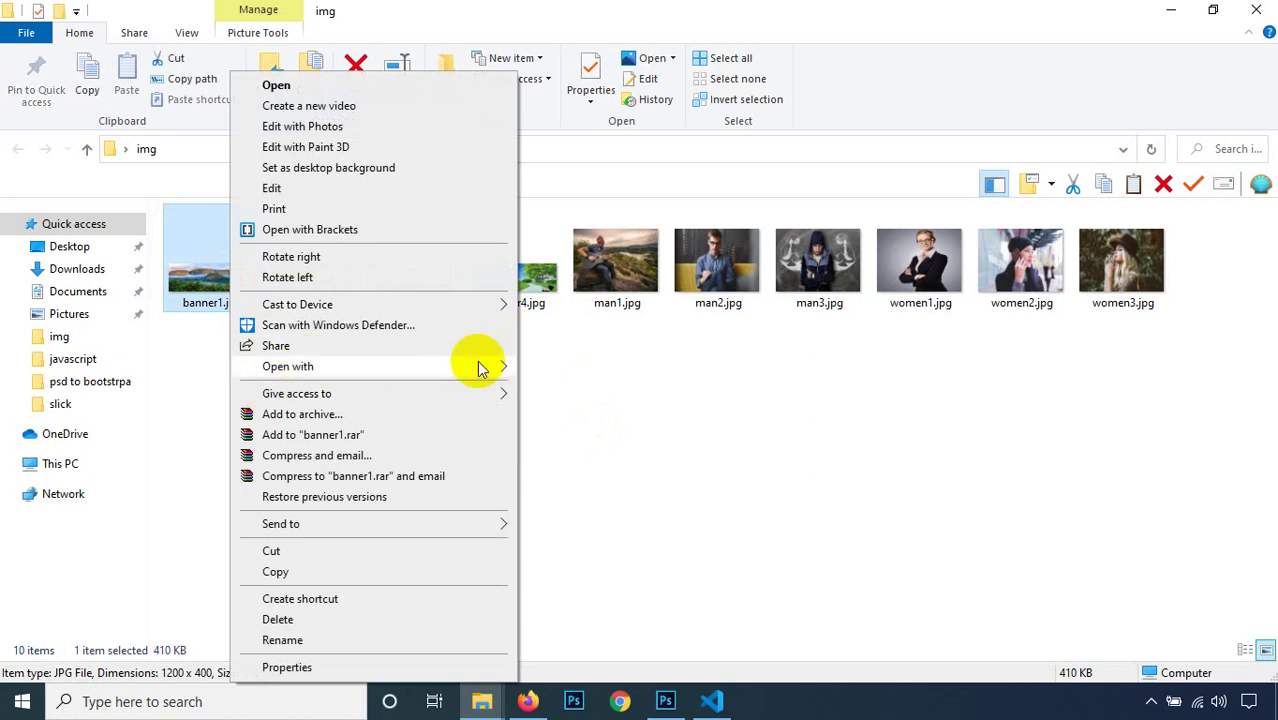
pyautogui.moveTo(508, 367)
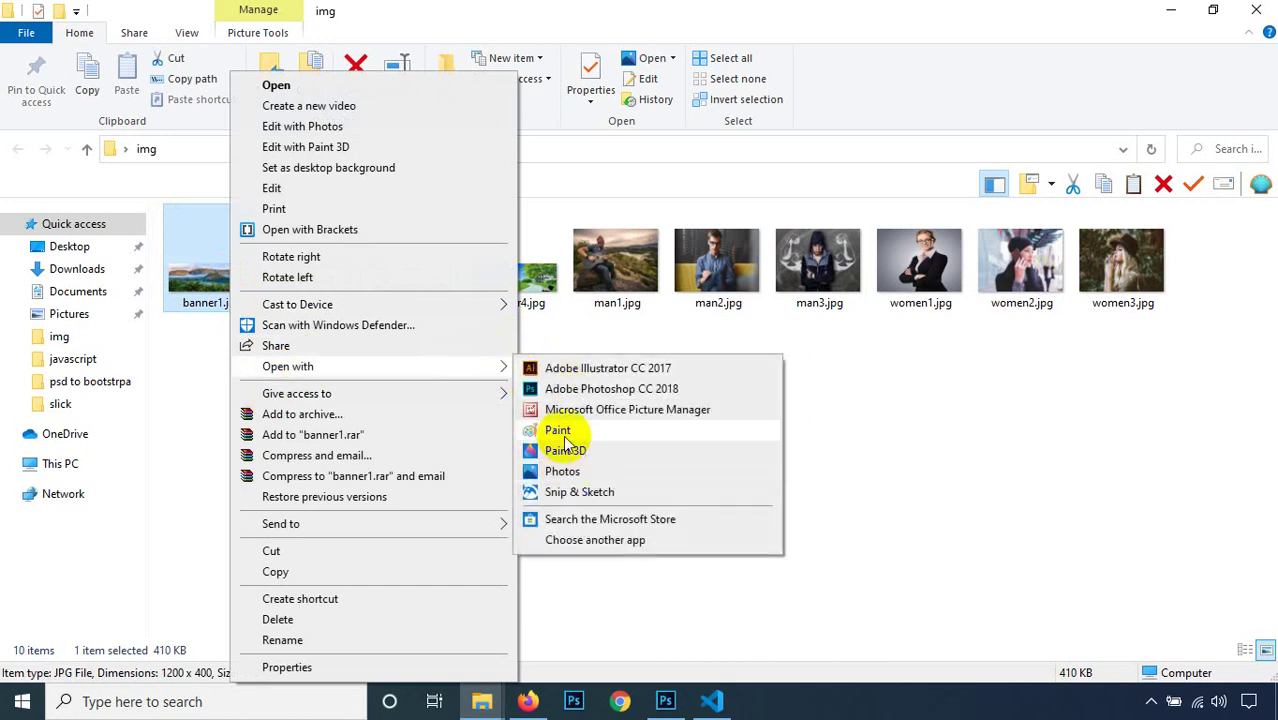
pyautogui.click(1035, 456)
pyautogui.click(1044, 362)
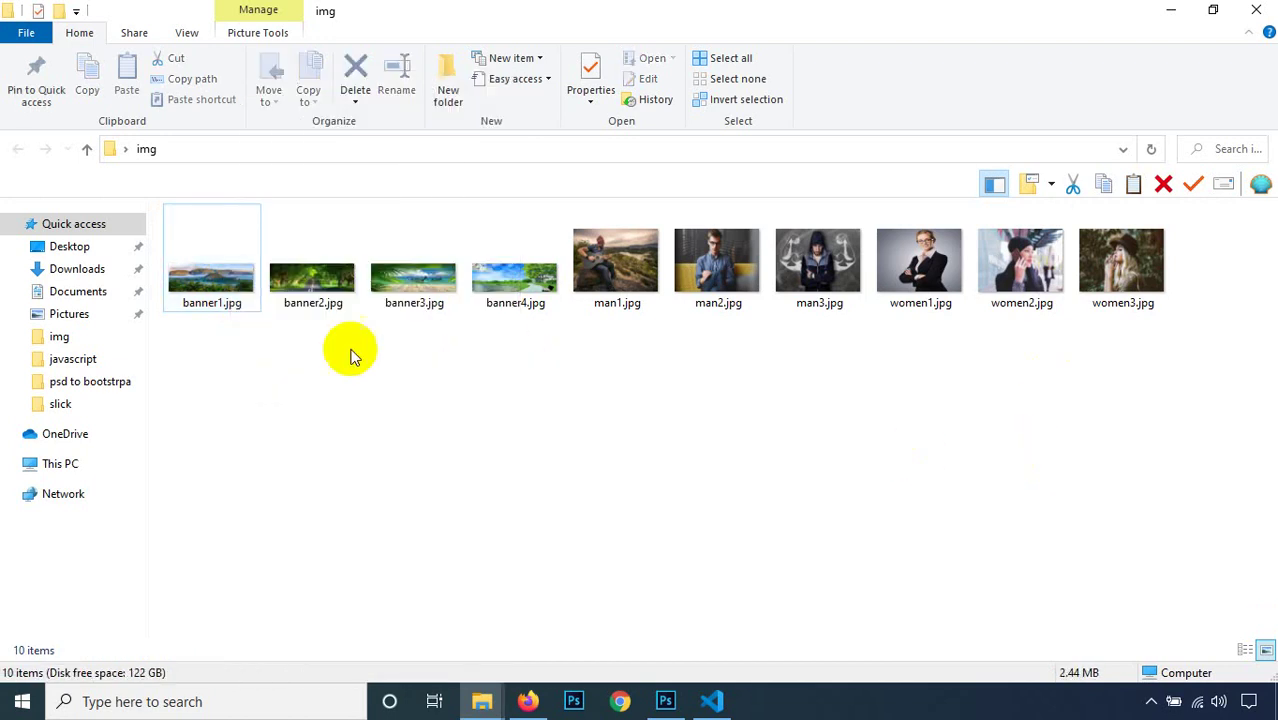
pyautogui.click(1253, 10)
pyautogui.rightClick(309, 171)
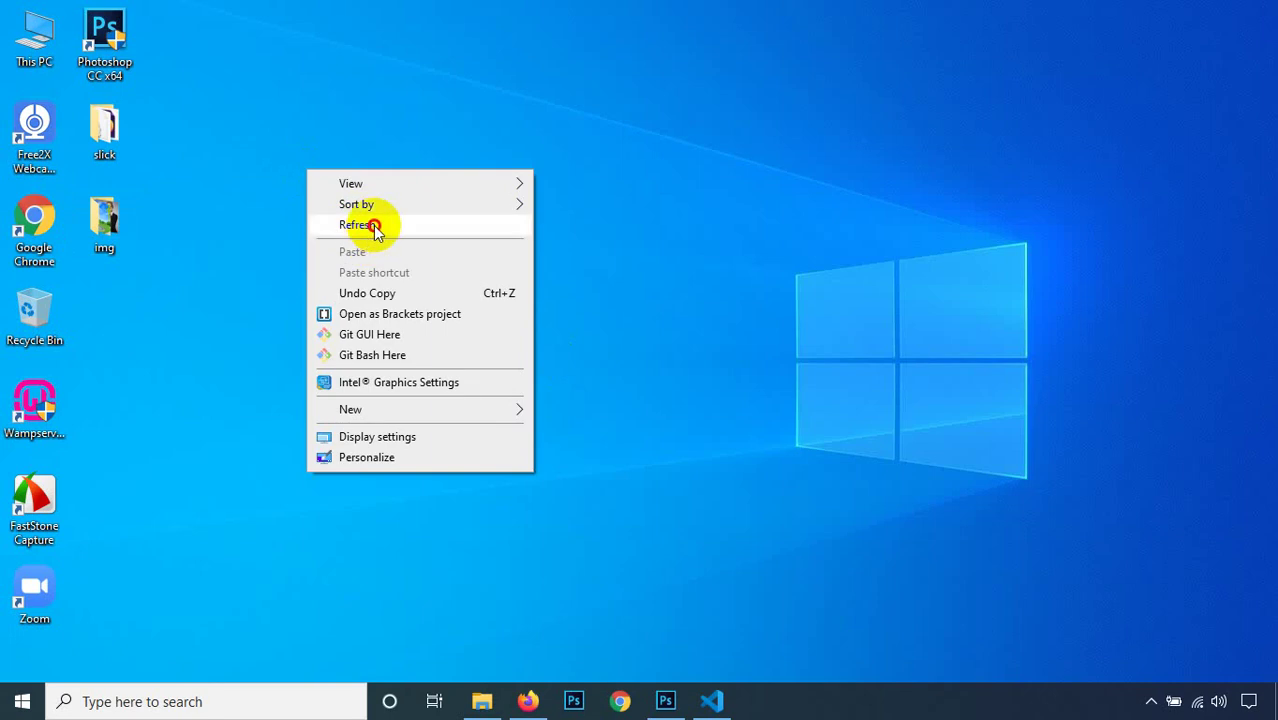
pyautogui.click(376, 227)
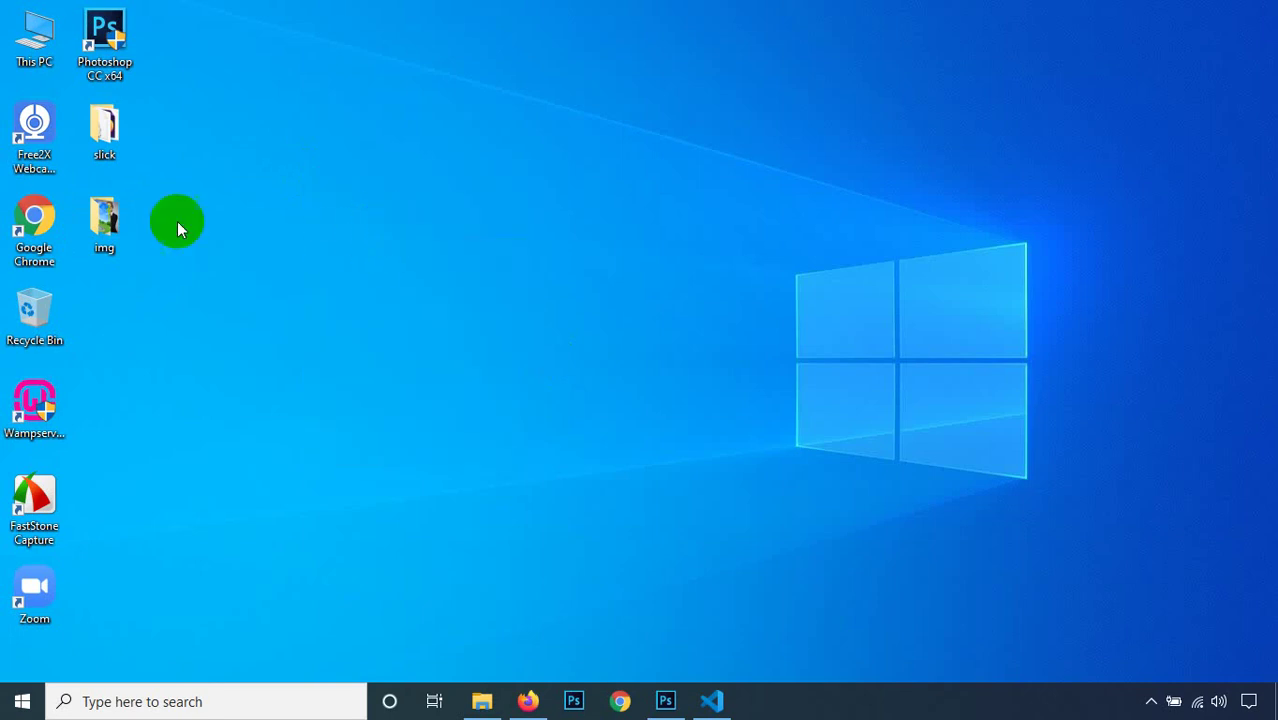
# Step: Reopen the img folder and check the pixel dimensions of banner1.jpg in its file properties
pyautogui.doubleClick(108, 225)
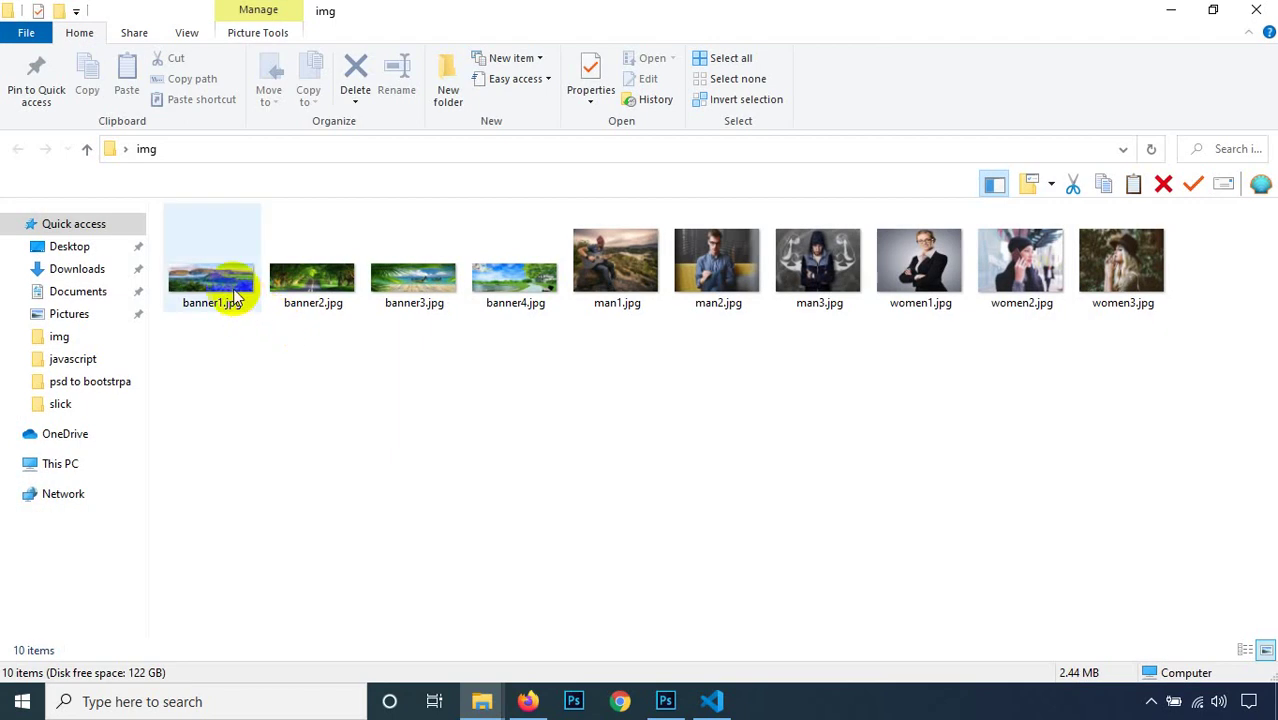
pyautogui.click(233, 285)
pyautogui.rightClick(233, 285)
pyautogui.click(285, 667)
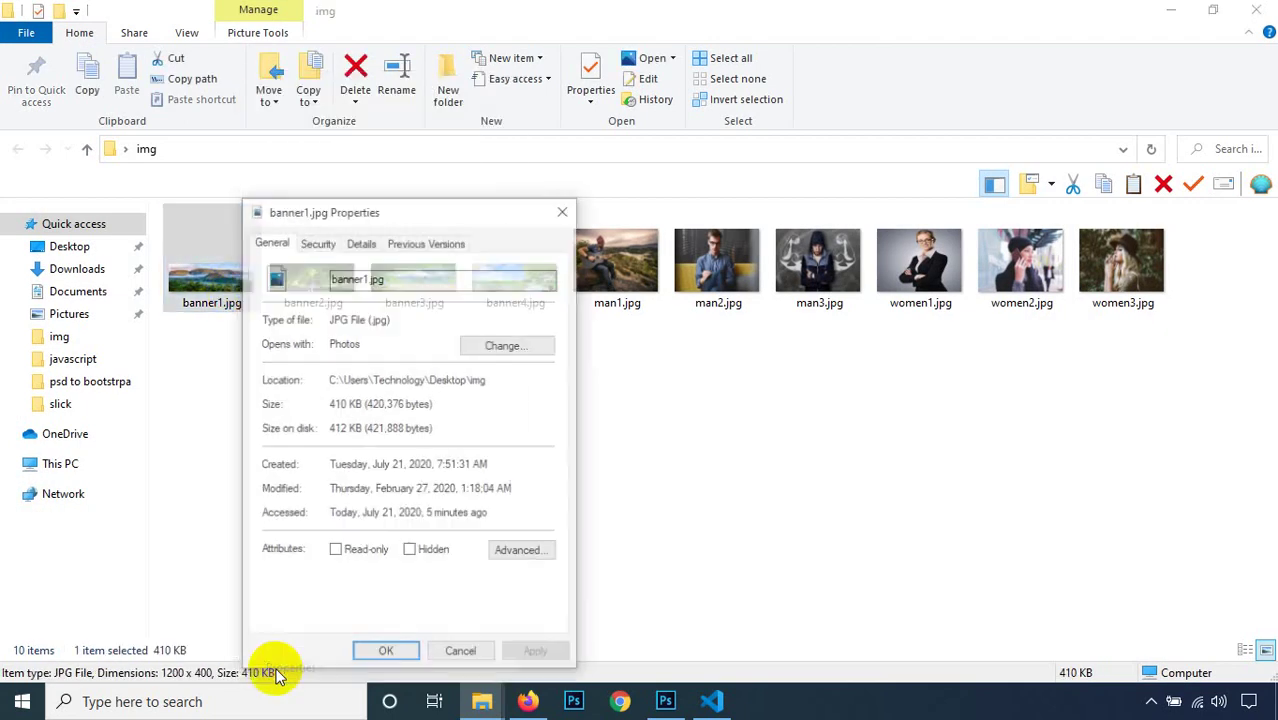
pyautogui.click(361, 241)
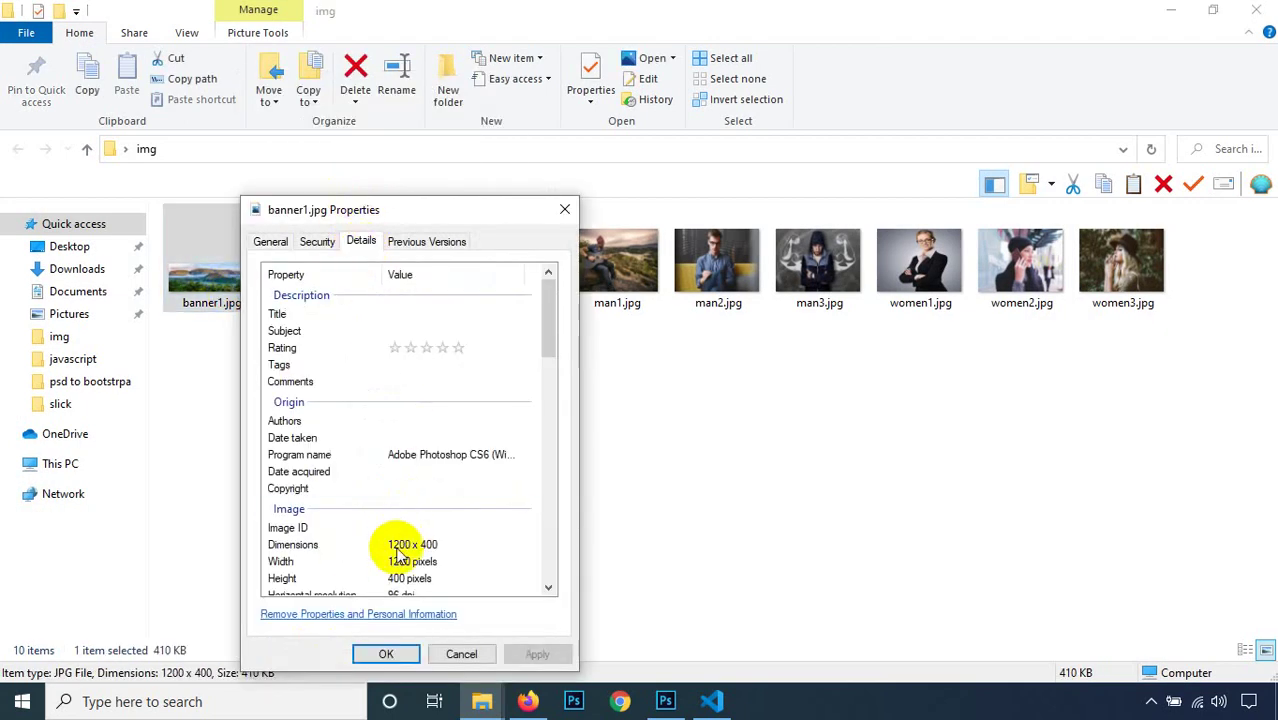
pyautogui.click(565, 210)
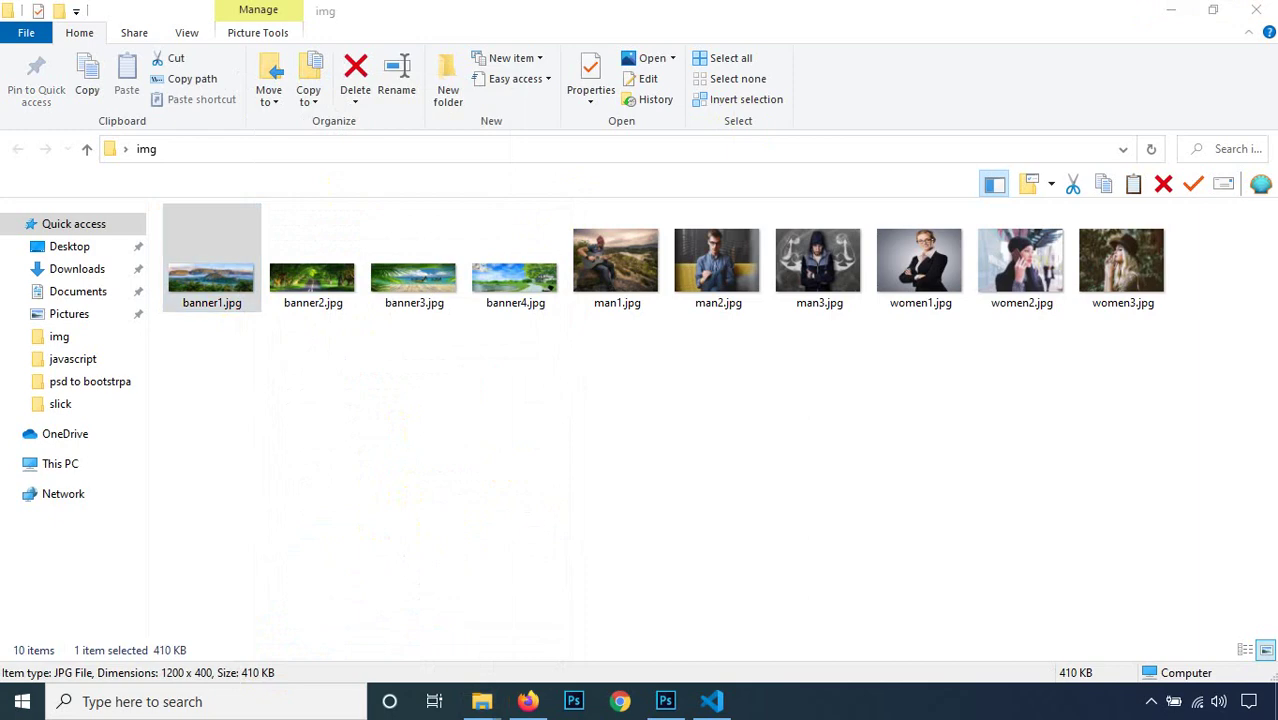
# Step: Close the img folder window and switch to the running Photoshop window
pyautogui.click(1256, 10)
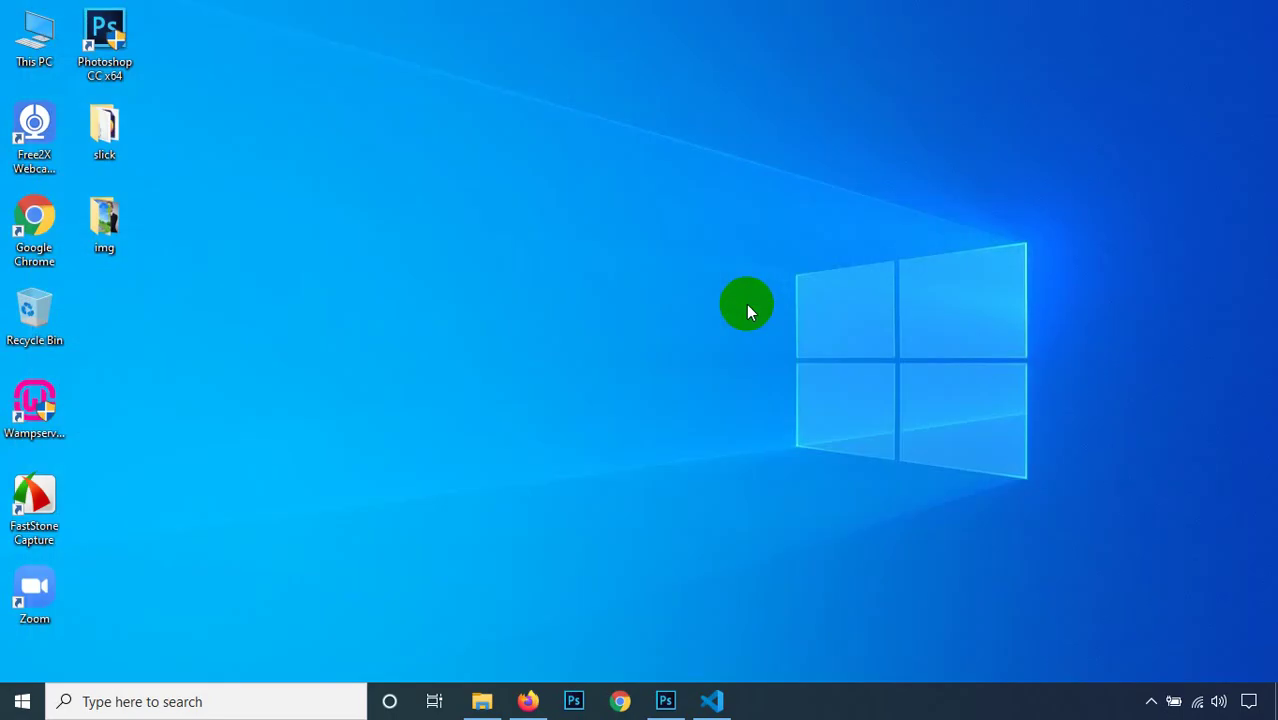
pyautogui.click(665, 700)
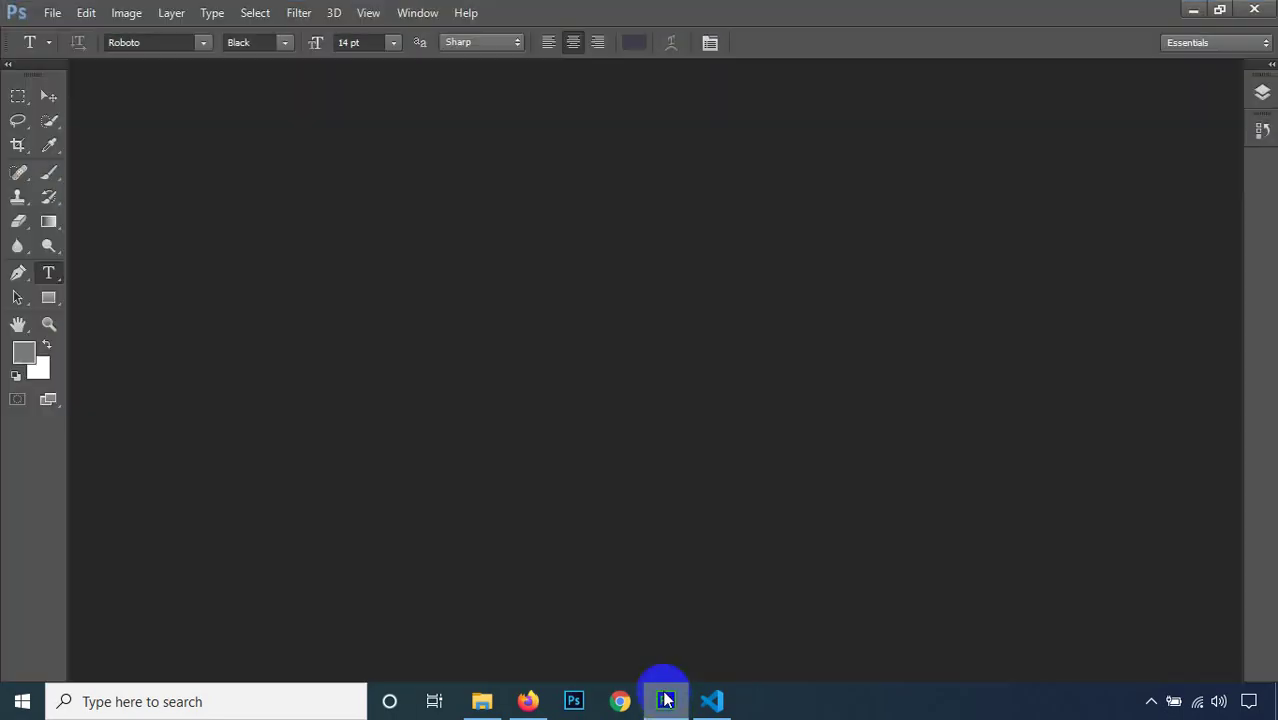
pyautogui.click(52, 13)
pyautogui.click(70, 35)
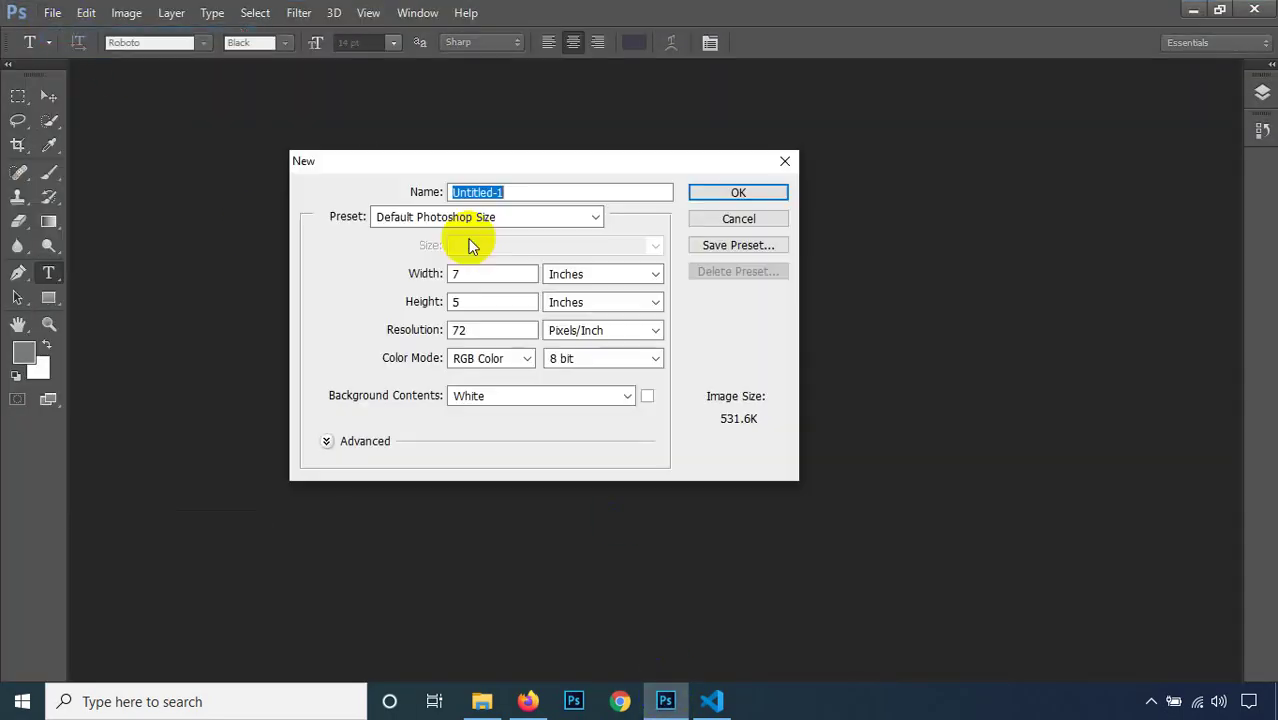
pyautogui.click(785, 161)
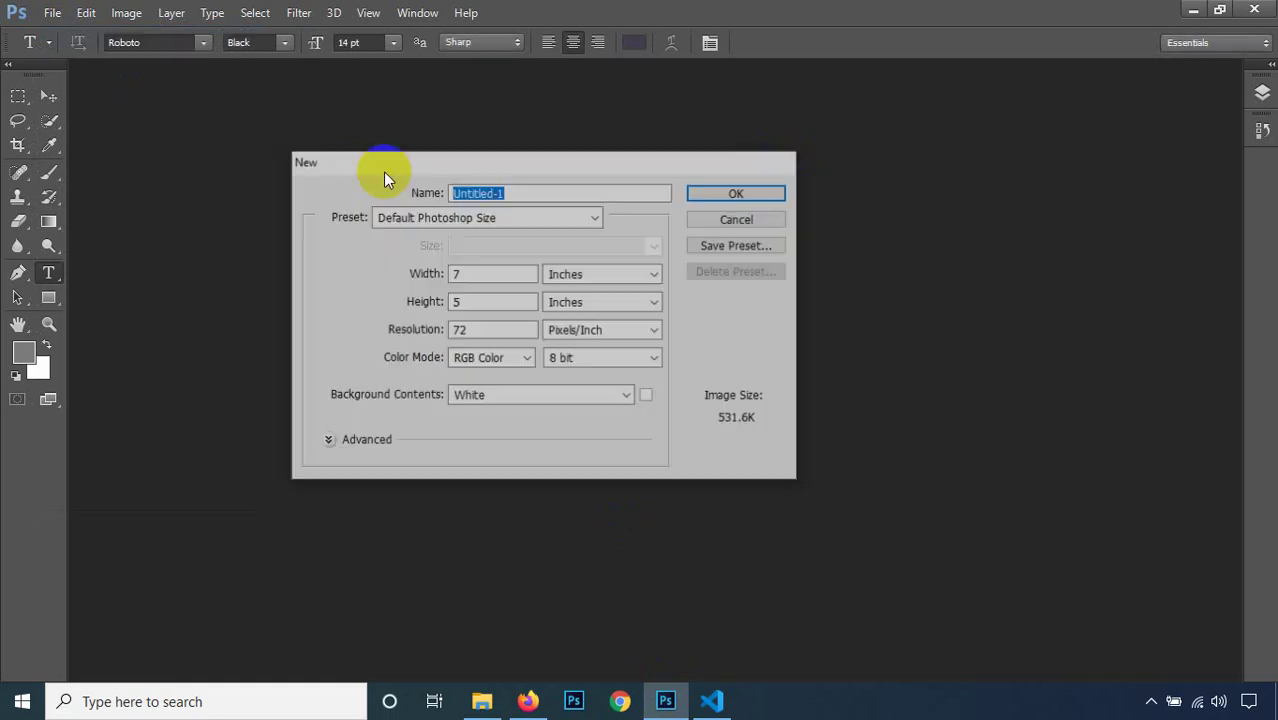
# Step: Start a new document with pixels as the unit, a width of 1200 and a height of 400
pyautogui.click(52, 13)
pyautogui.click(70, 36)
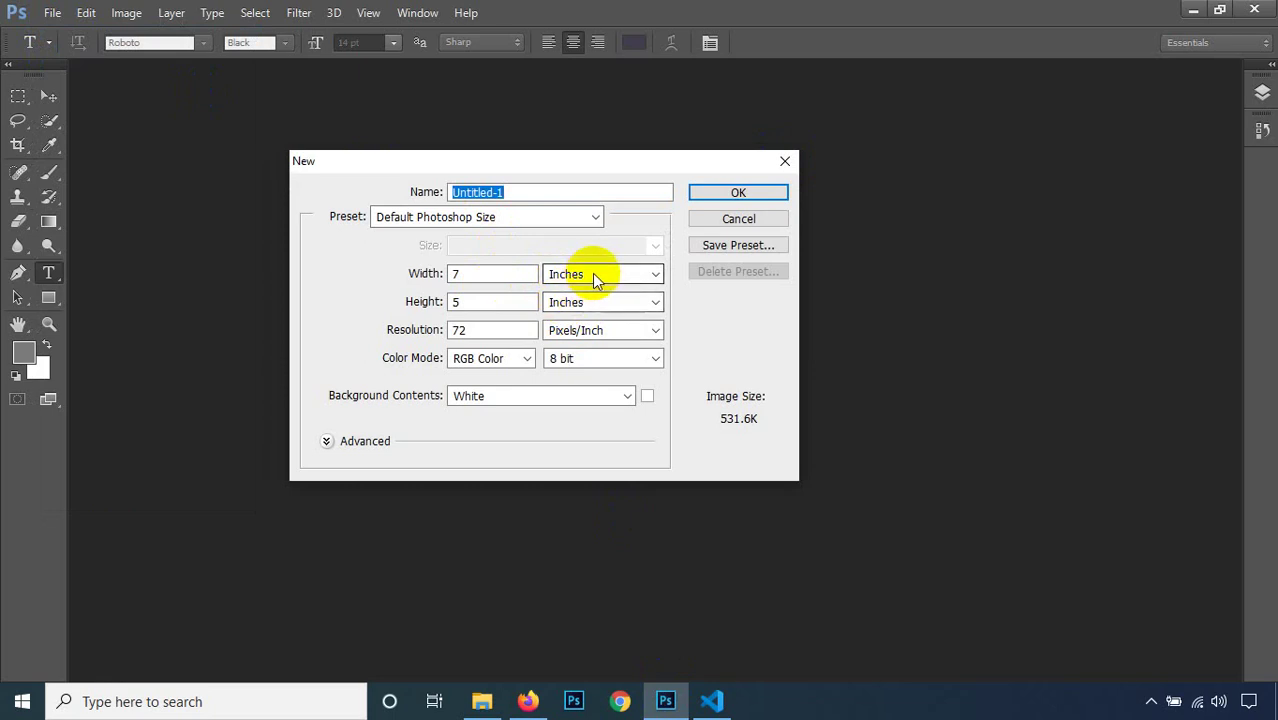
pyautogui.click(592, 274)
pyautogui.click(562, 293)
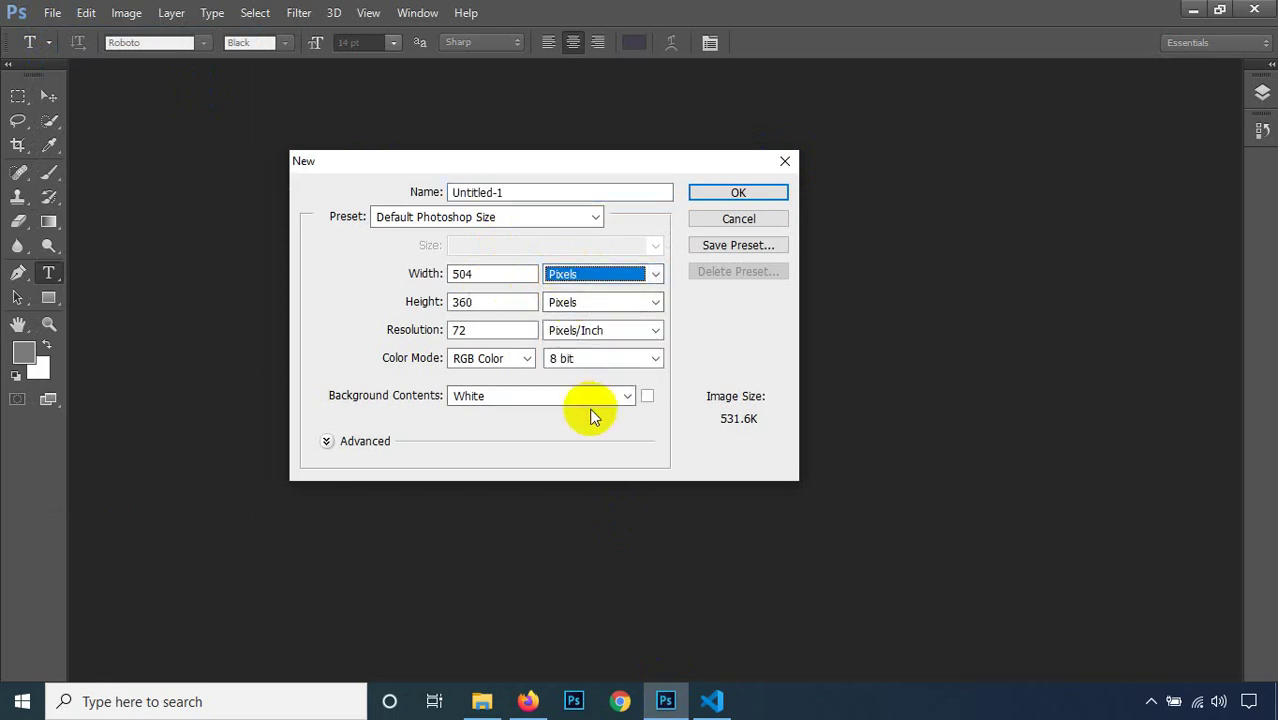
pyautogui.click(488, 274)
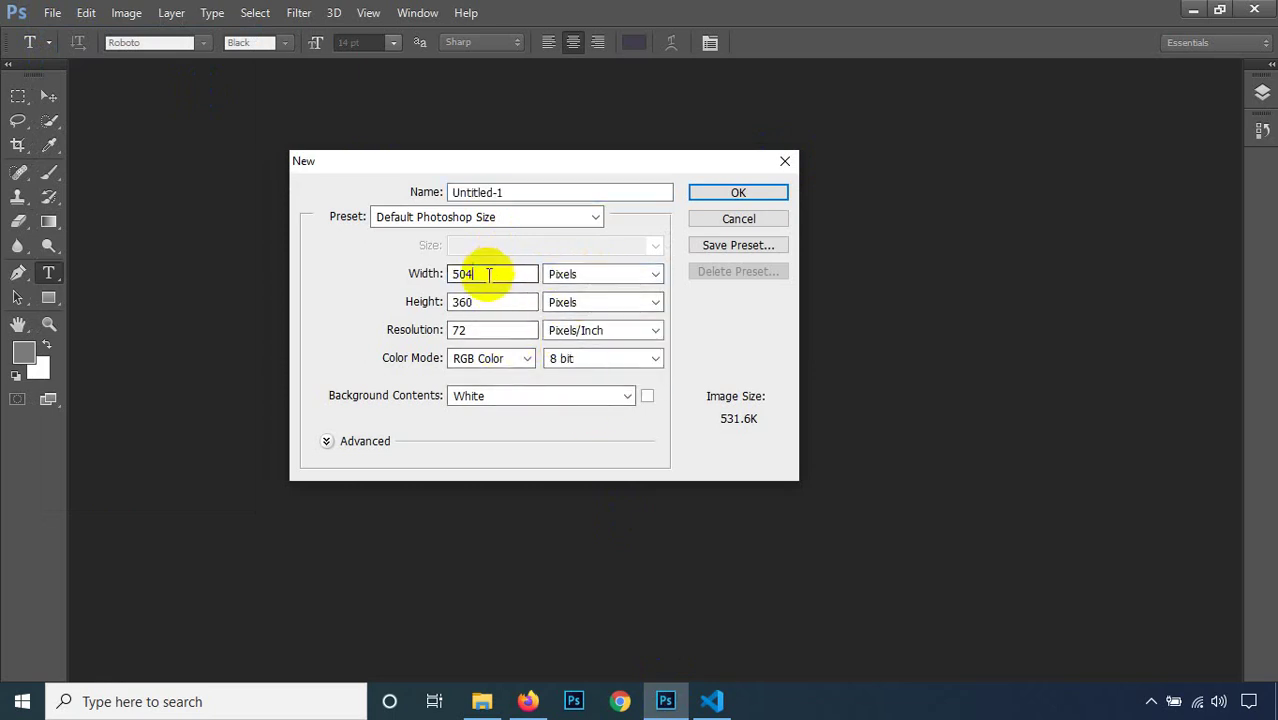
pyautogui.moveTo(497, 274); pyautogui.dragTo(437, 275)
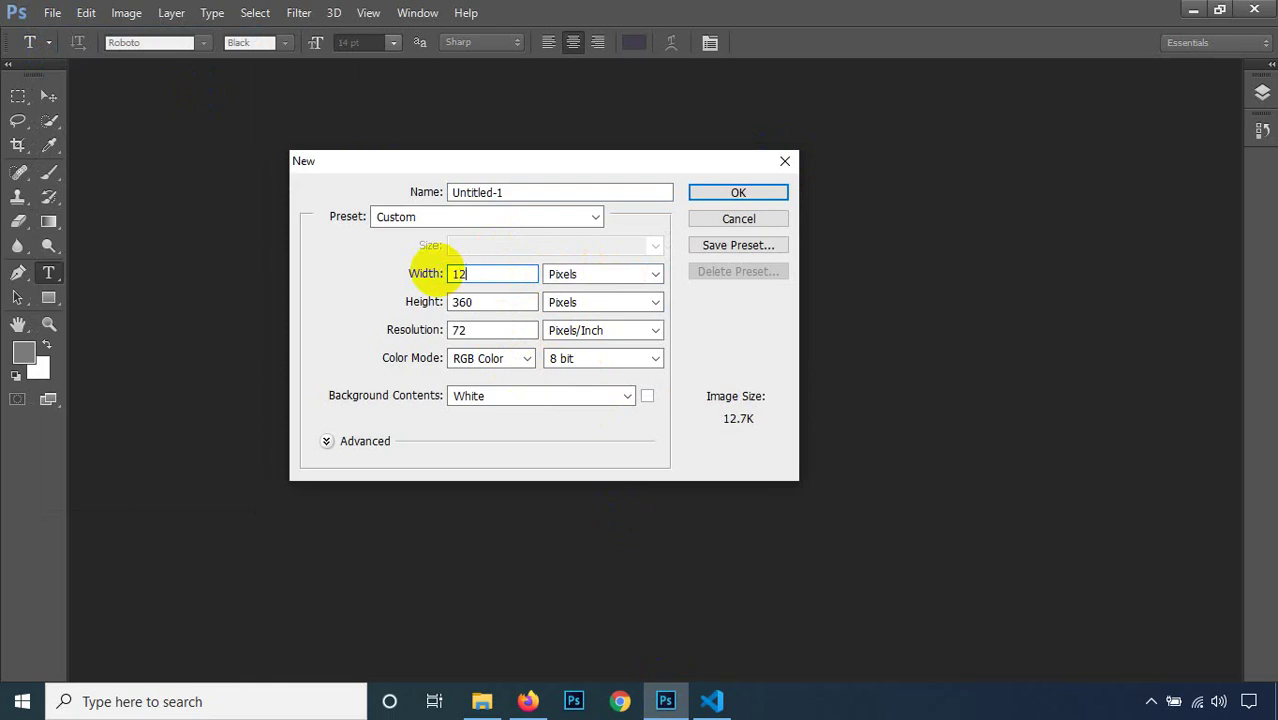
pyautogui.moveTo(505, 304); pyautogui.dragTo(376, 304)
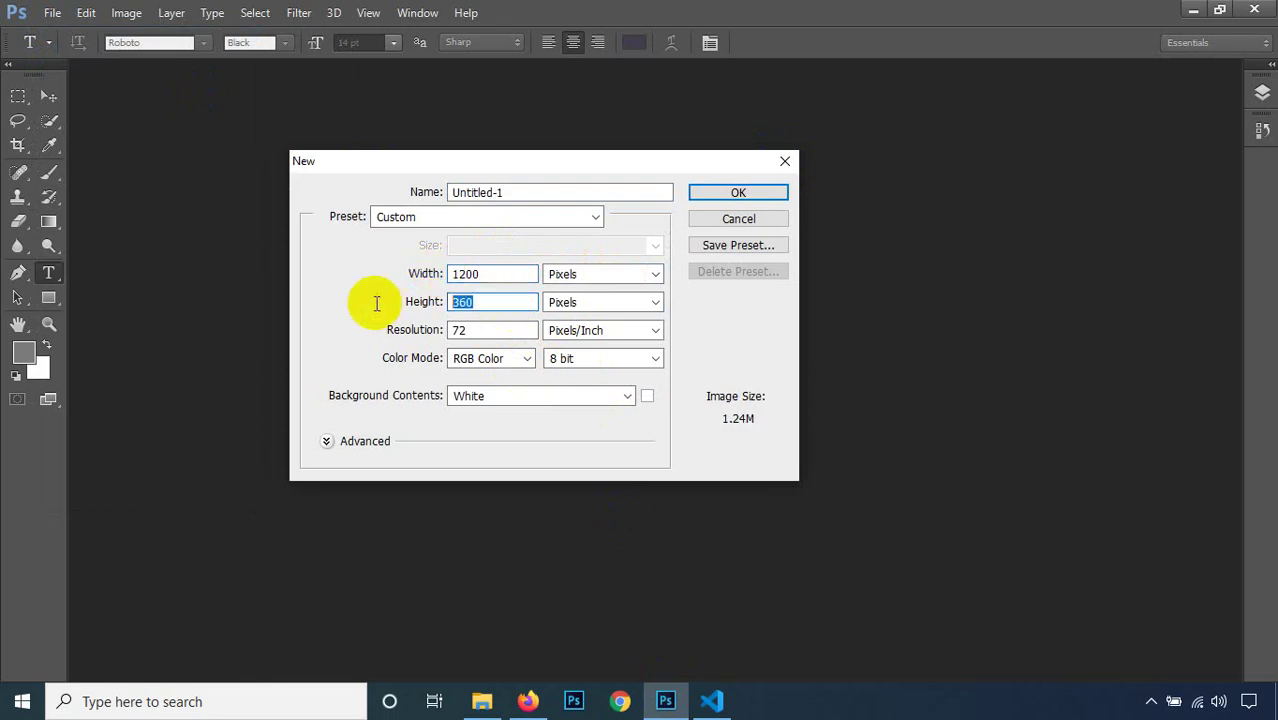
pyautogui.write('400')
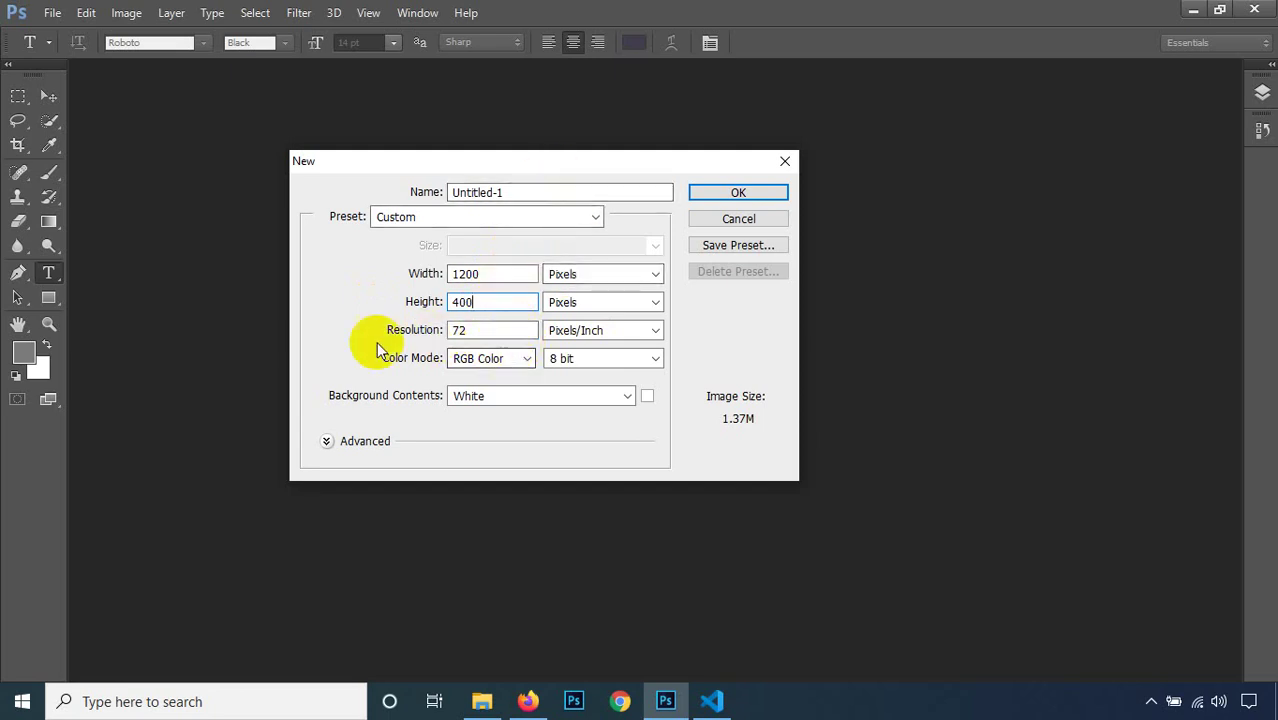
# Step: Set the new document's resolution to 150 pixels/inch and create it
pyautogui.doubleClick(486, 330)
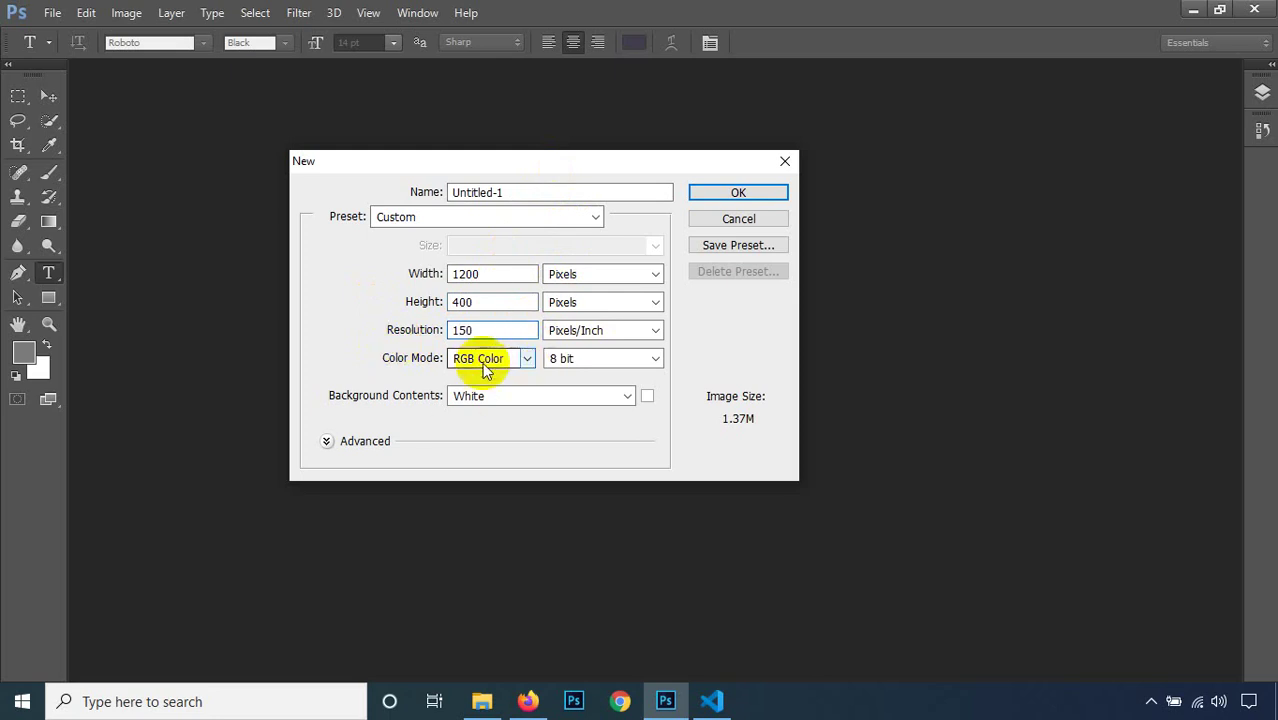
pyautogui.click(527, 160)
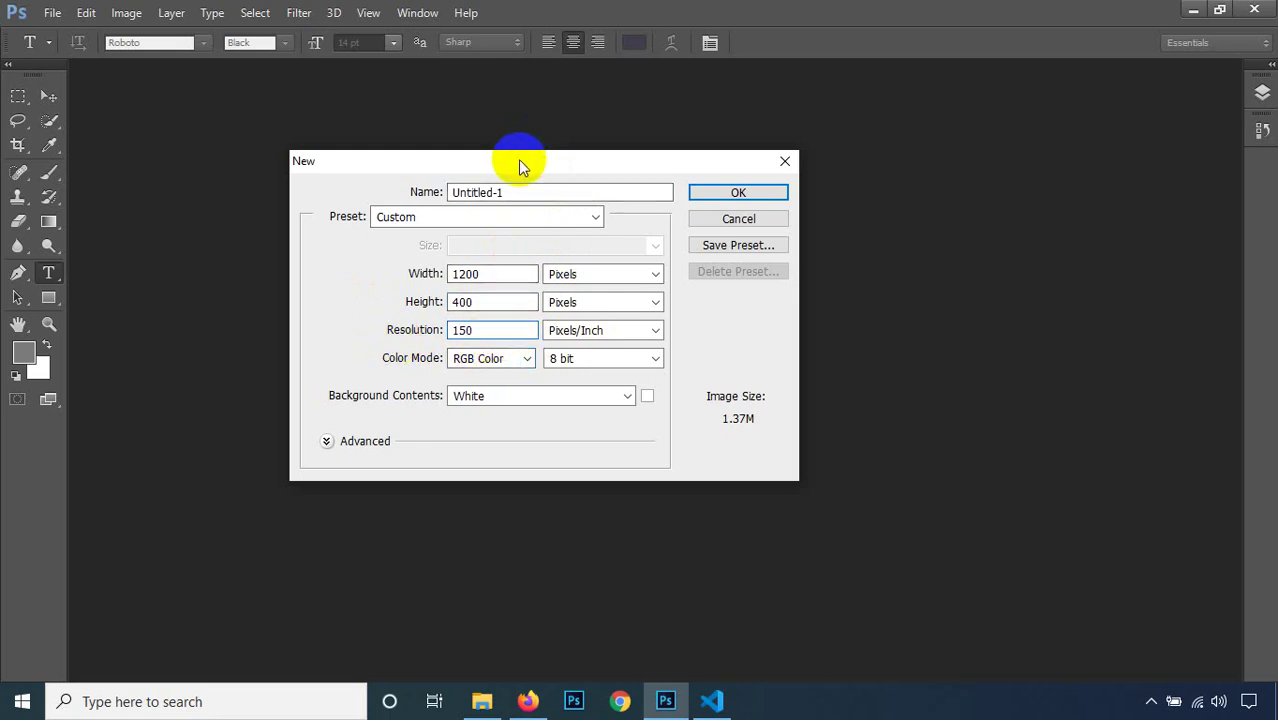
pyautogui.moveTo(518, 159); pyautogui.dragTo(549, 152)
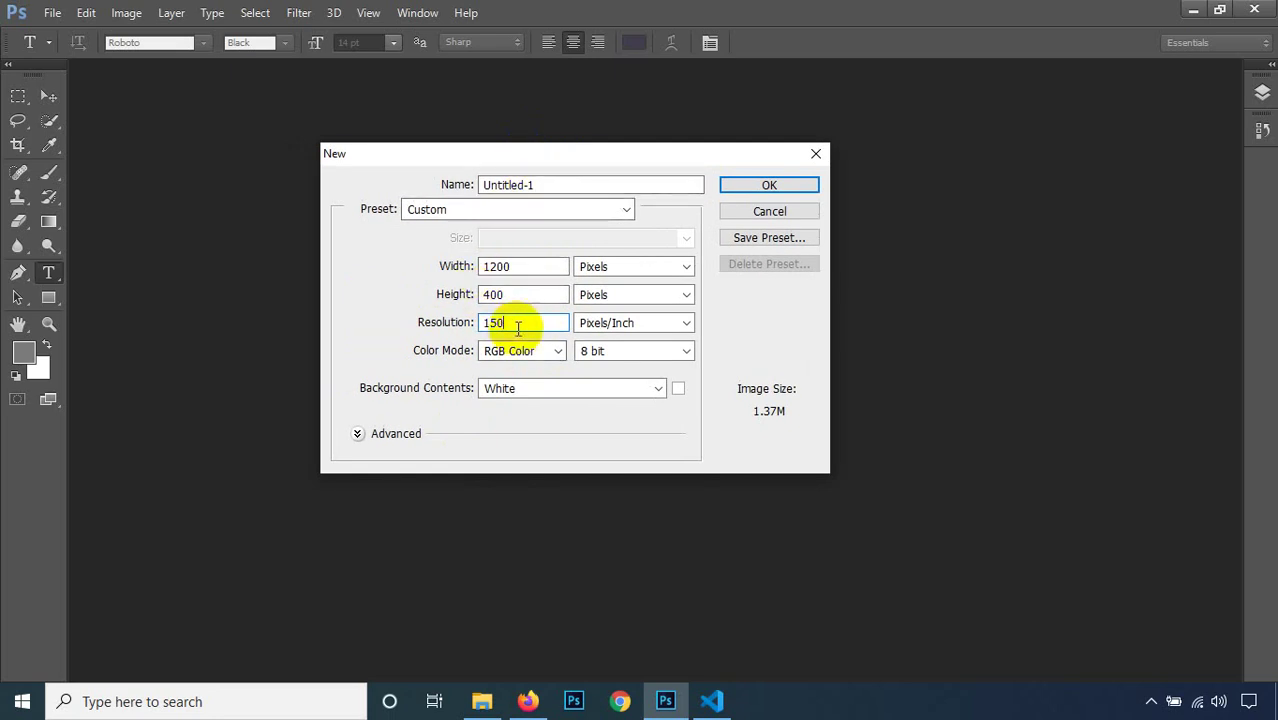
pyautogui.click(450, 327)
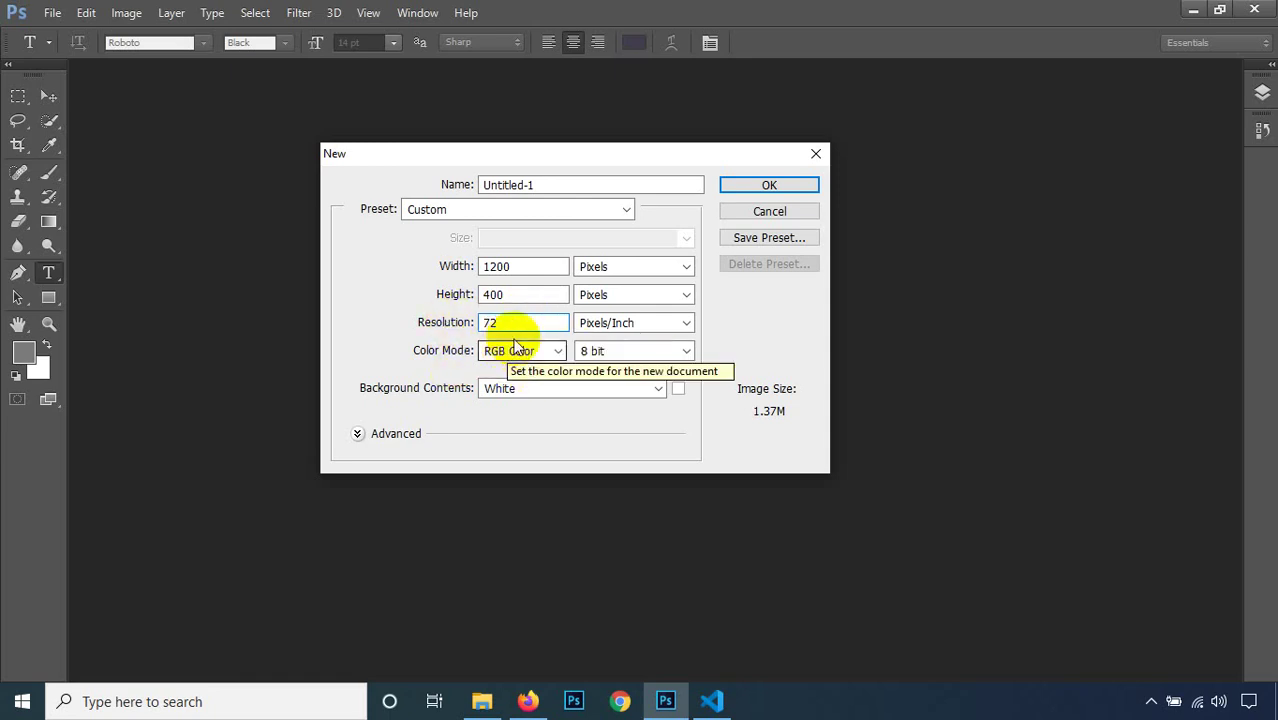
pyautogui.click(425, 328)
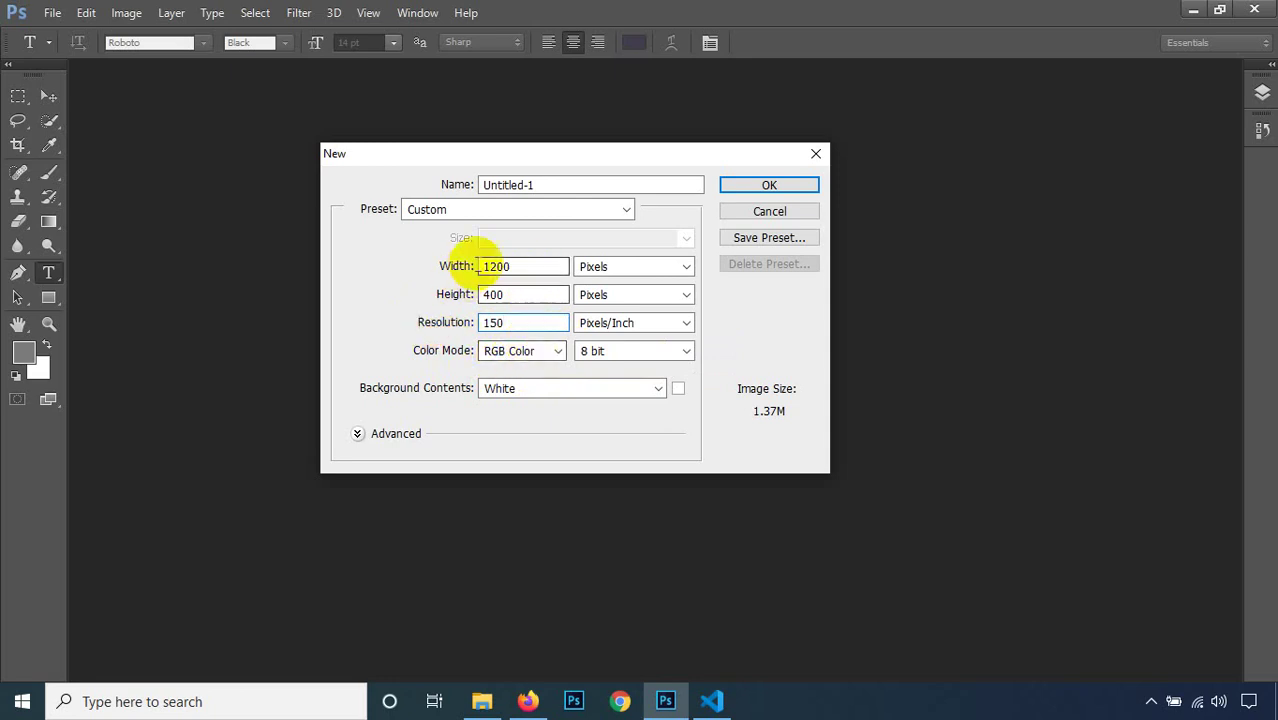
pyautogui.click(775, 184)
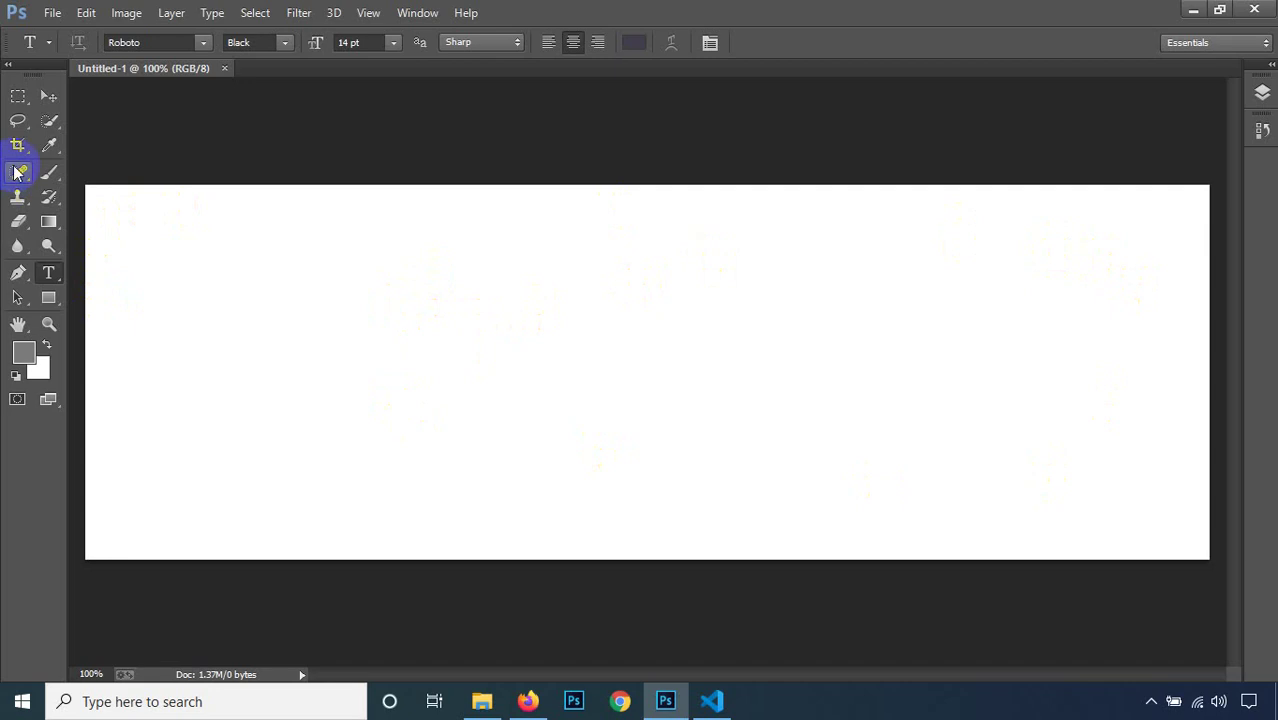
# Step: Switch from the Type tool to the Move tool and keep the blank canvas at 100% zoom
pyautogui.click(299, 133)
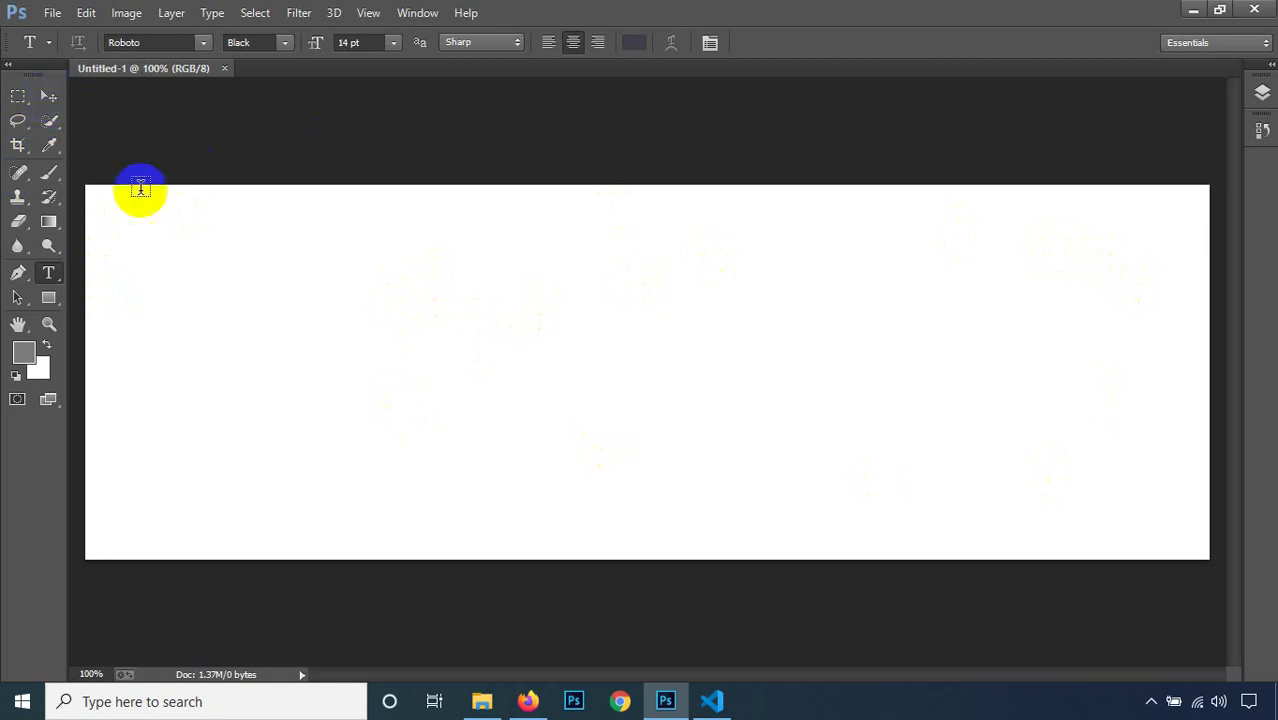
pyautogui.click(48, 95)
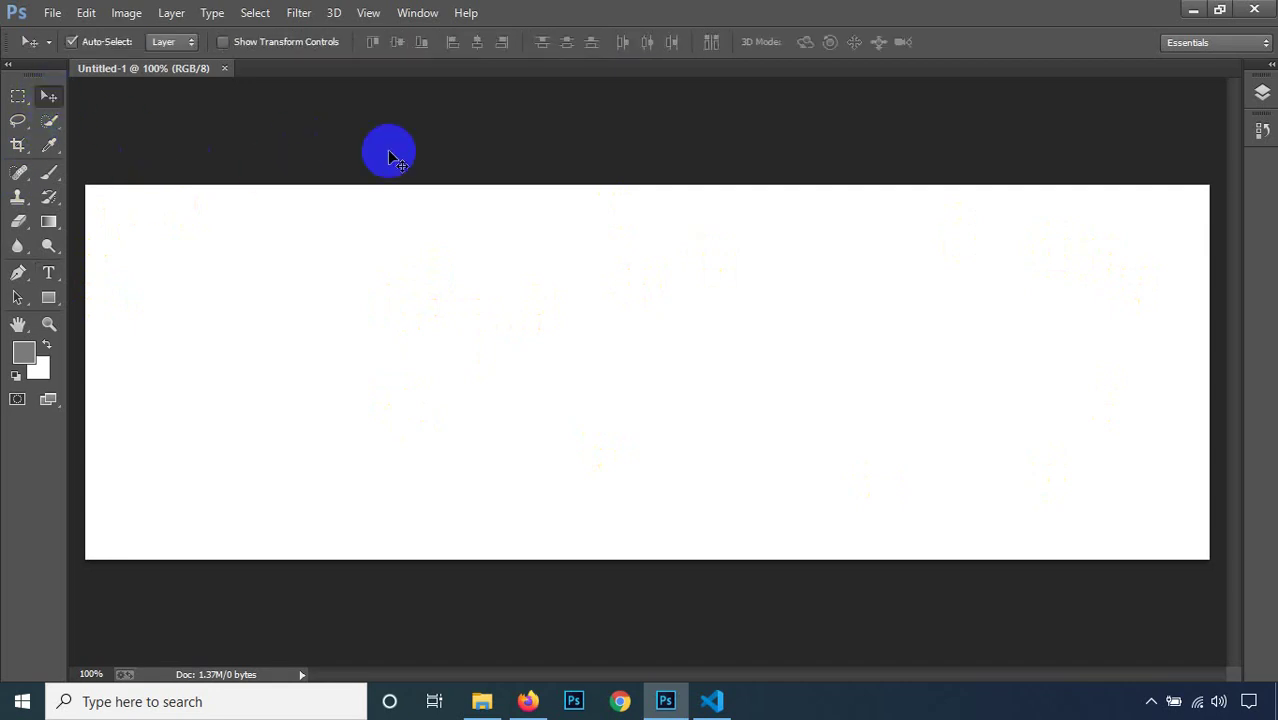
pyautogui.scroll(1, 393, 157)
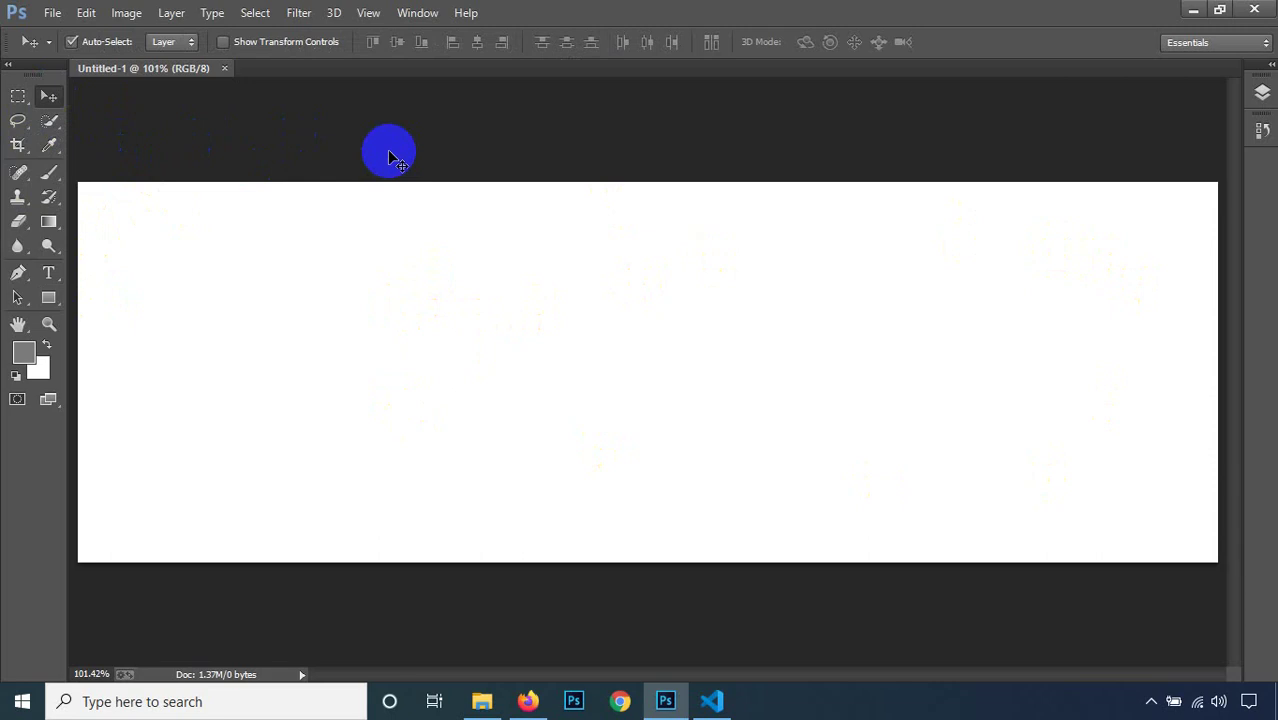
pyautogui.scroll(-1, 393, 157)
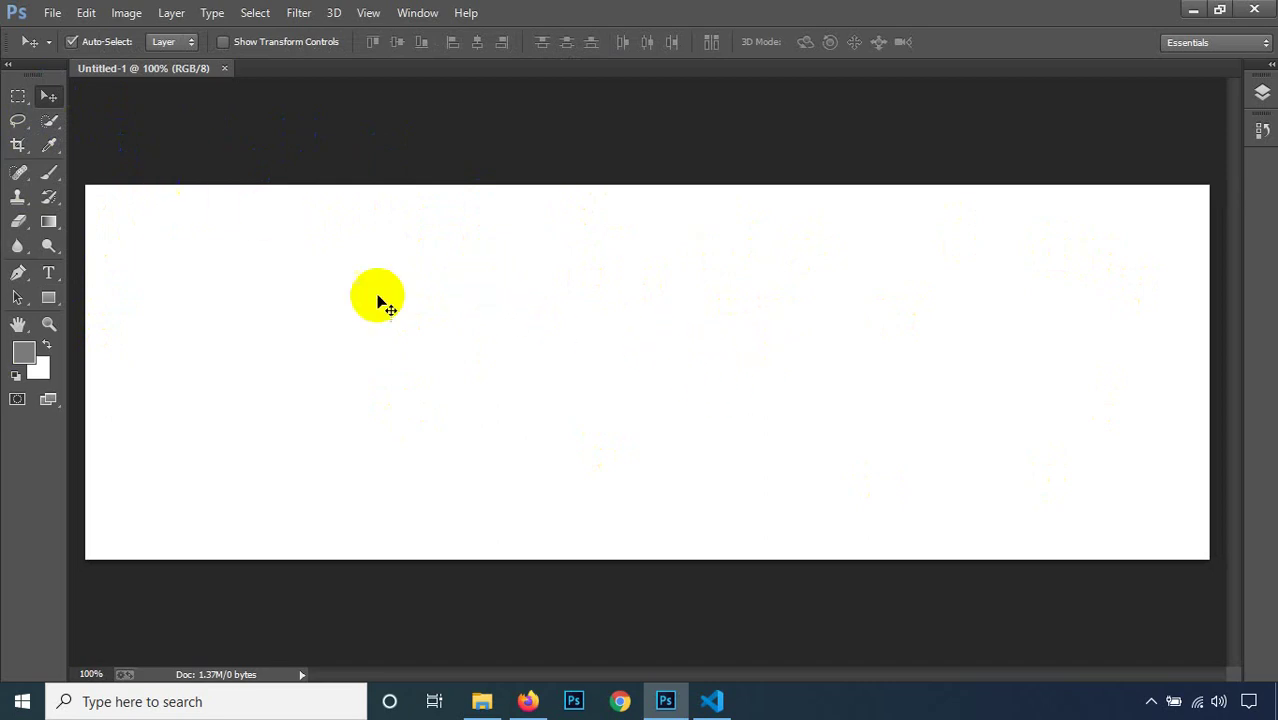
# Step: Check the blank document's image size in pixels, leaving its dimensions as they are
pyautogui.click(126, 14)
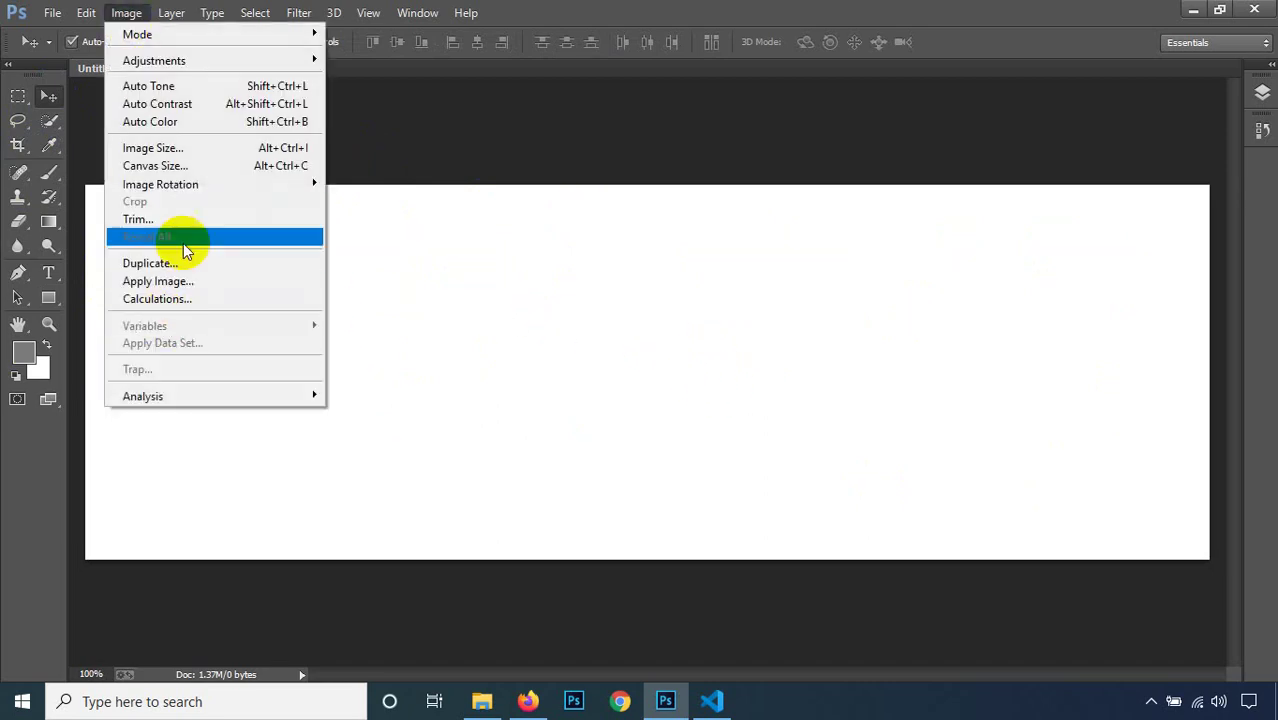
pyautogui.click(185, 150)
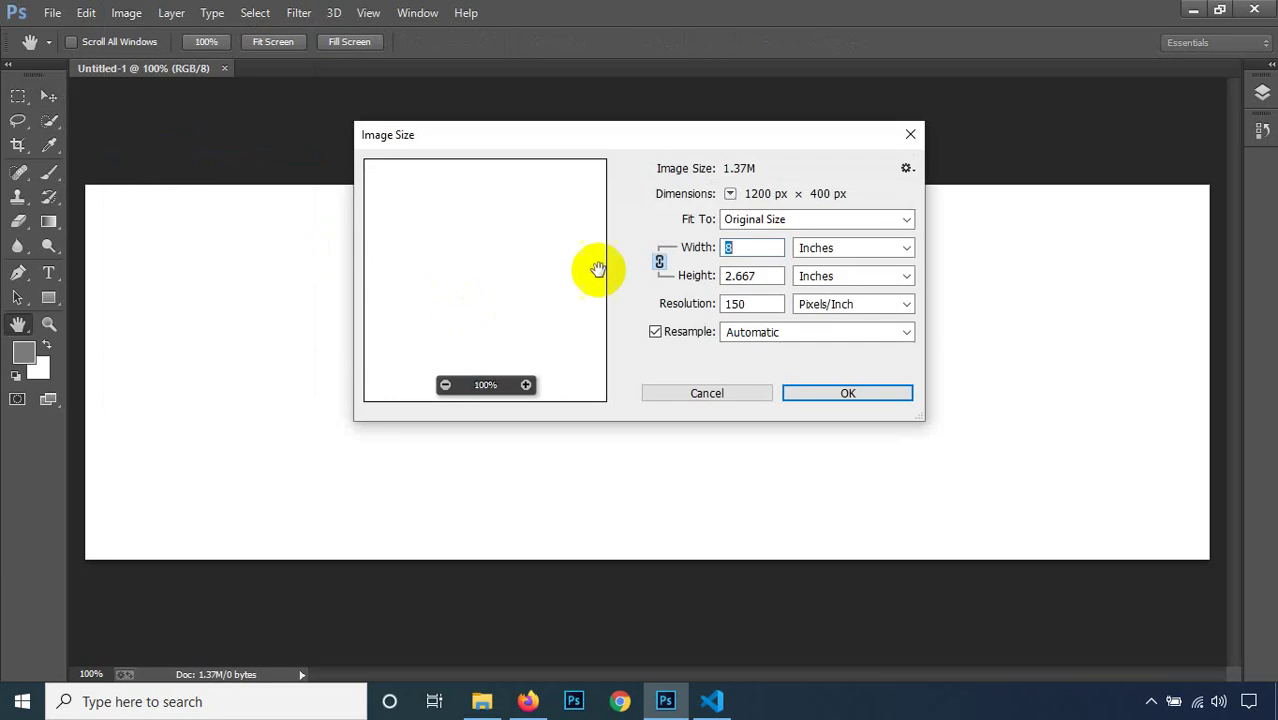
pyautogui.click(843, 250)
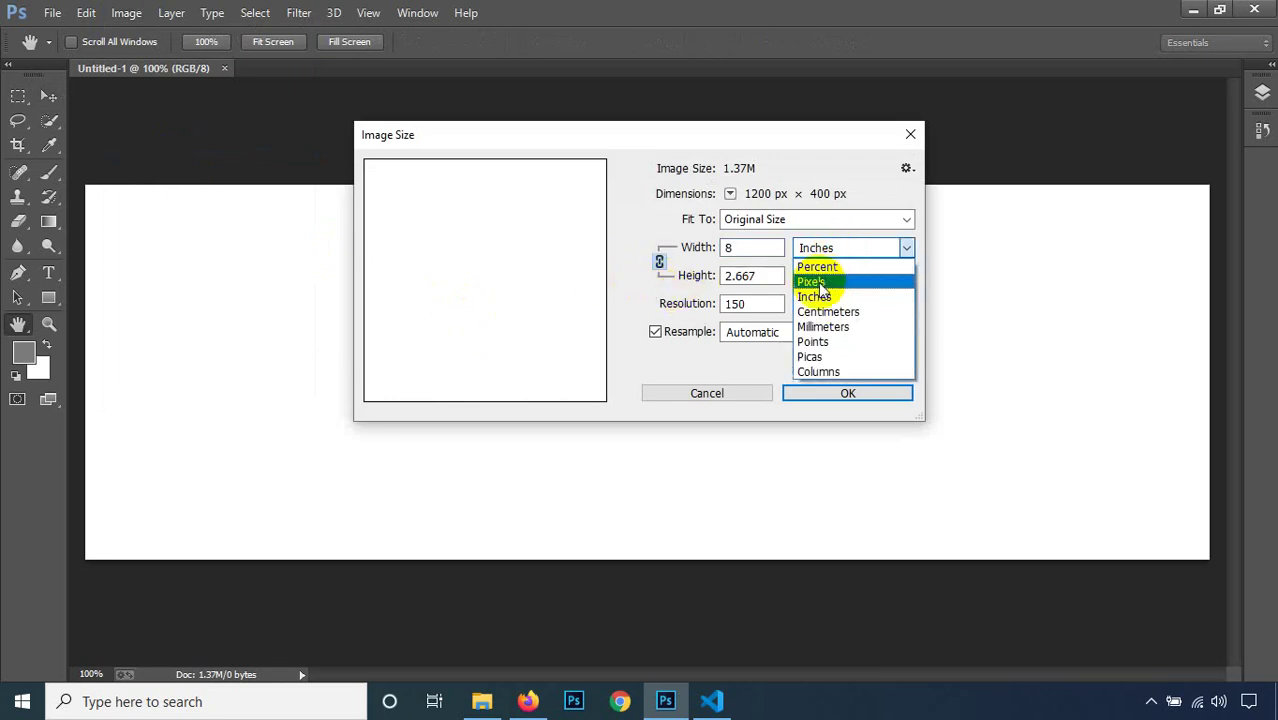
pyautogui.click(850, 278)
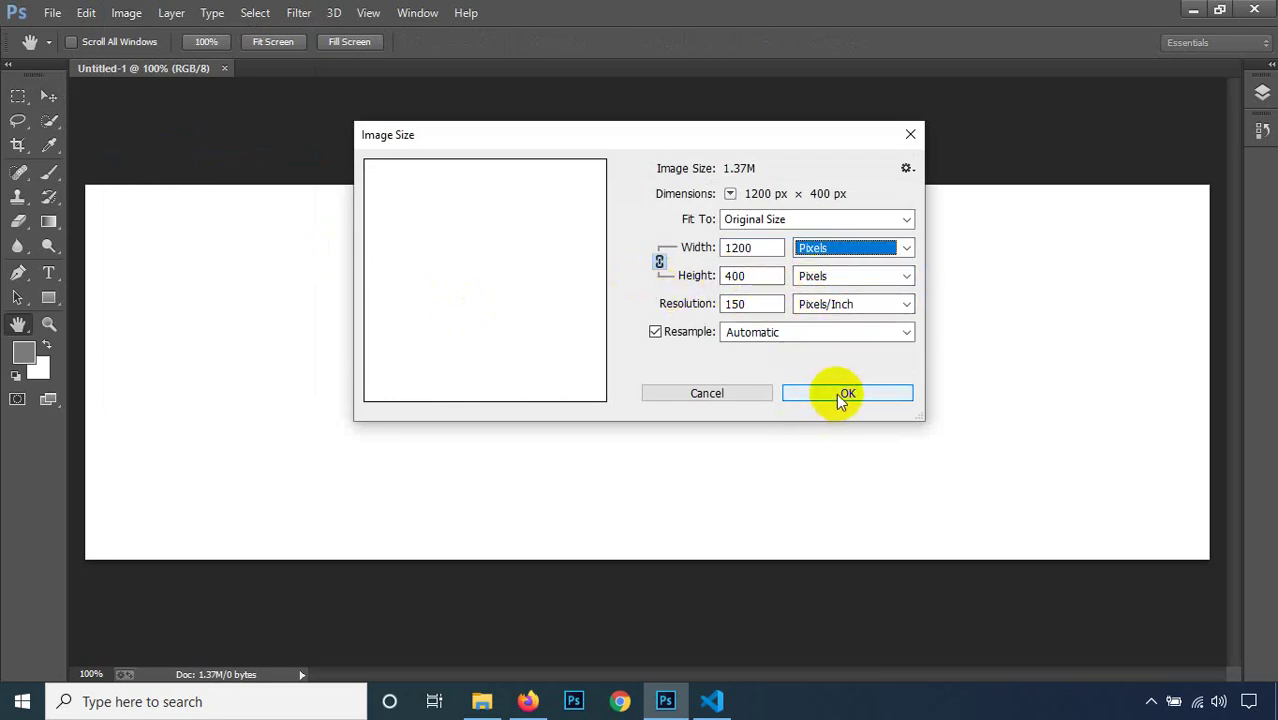
pyautogui.click(909, 133)
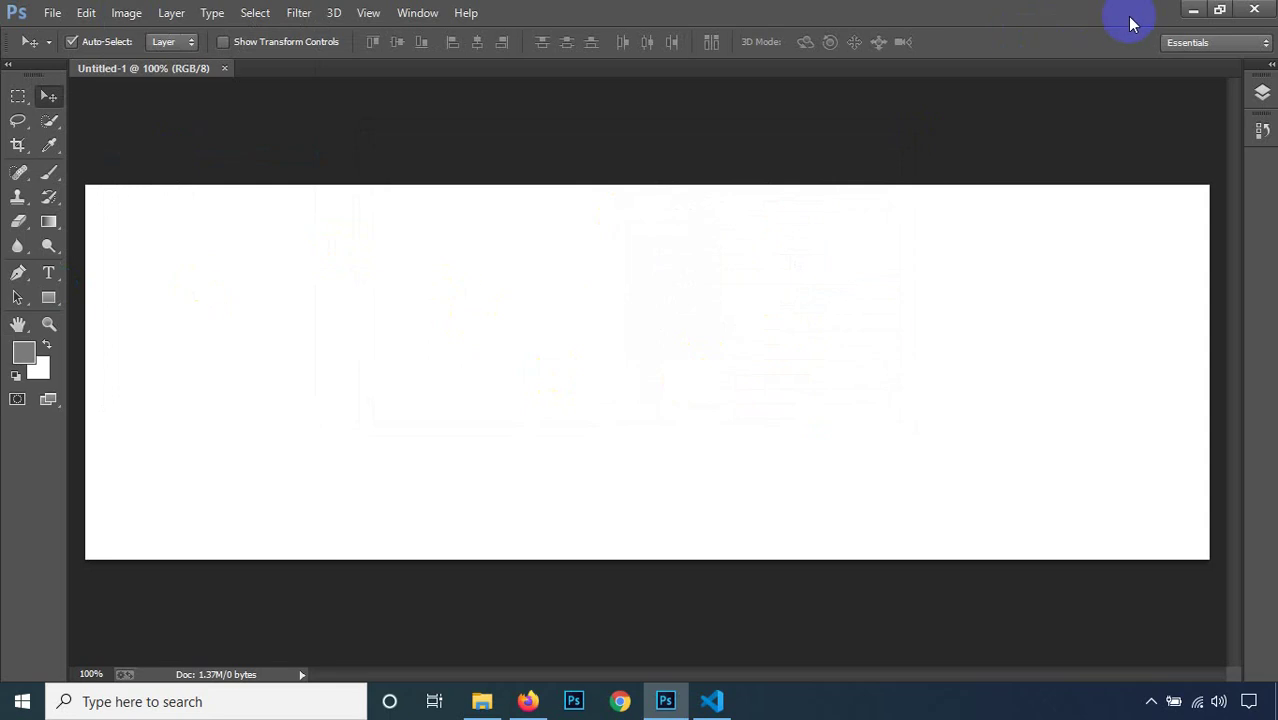
# Step: Switch from Photoshop to Google Chrome and open the Pixabay website through a web search for "pixabay"
pyautogui.click(1193, 12)
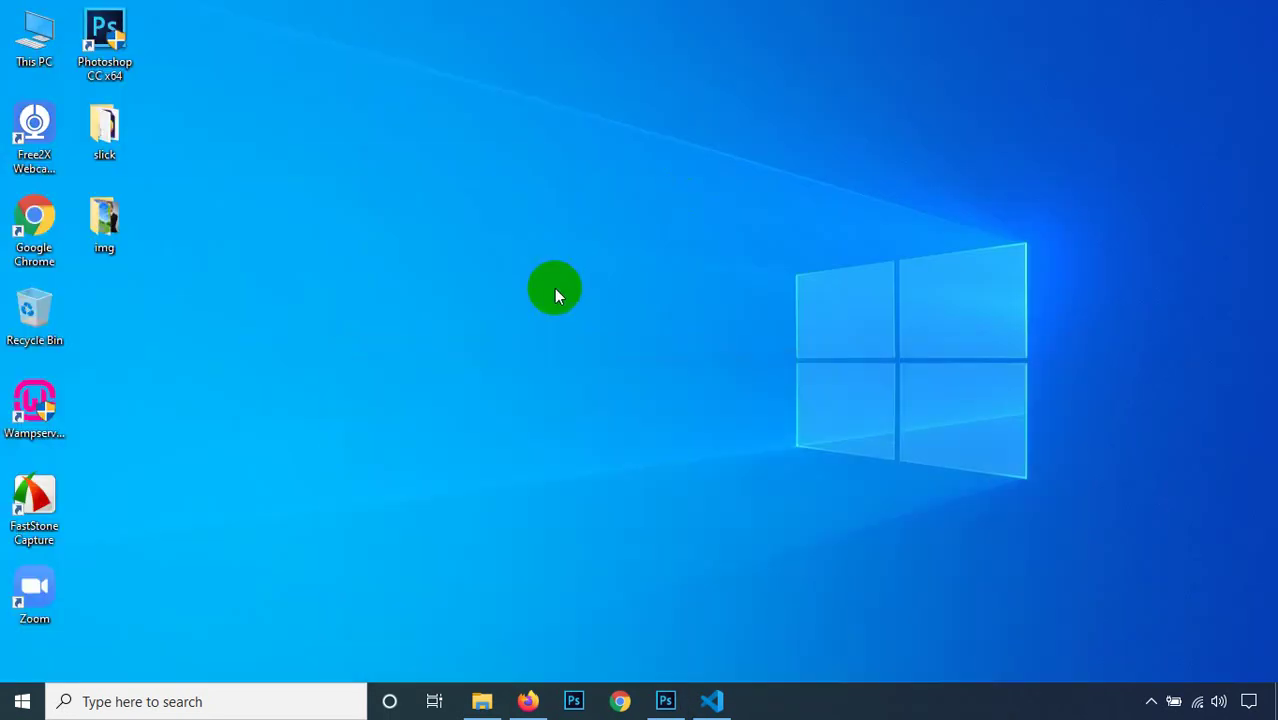
pyautogui.doubleClick(30, 248)
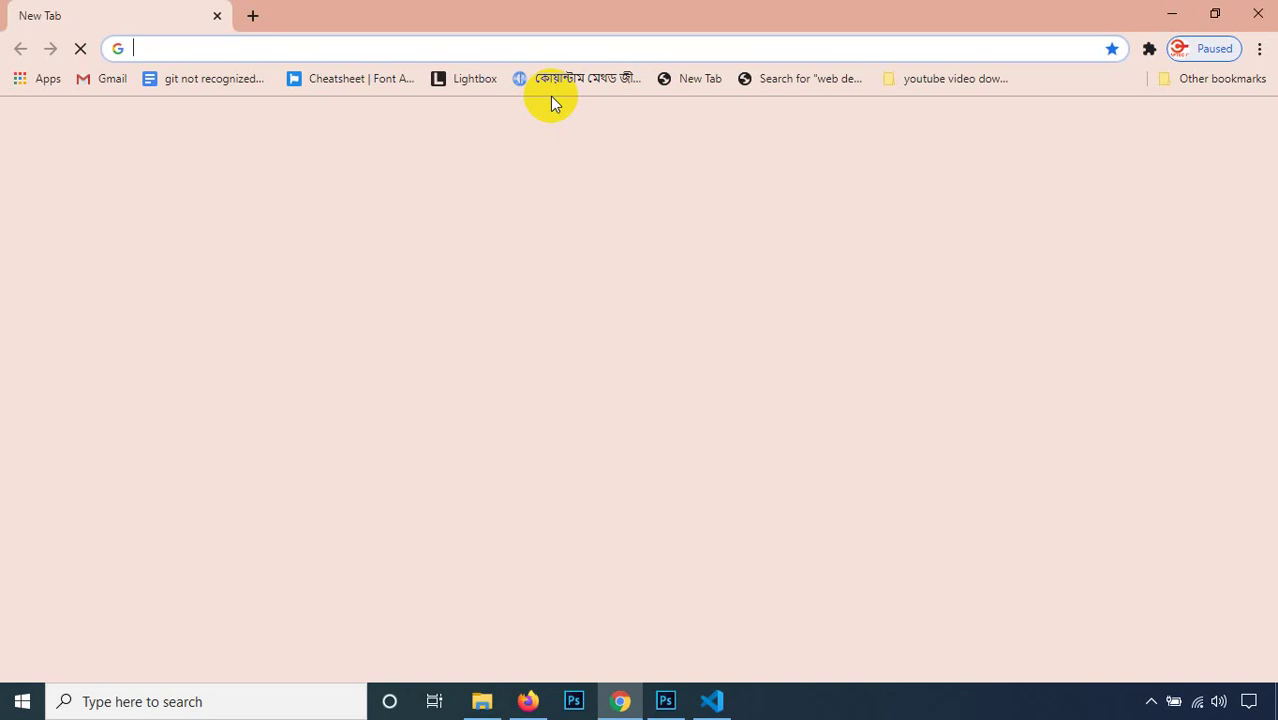
pyautogui.click(550, 48)
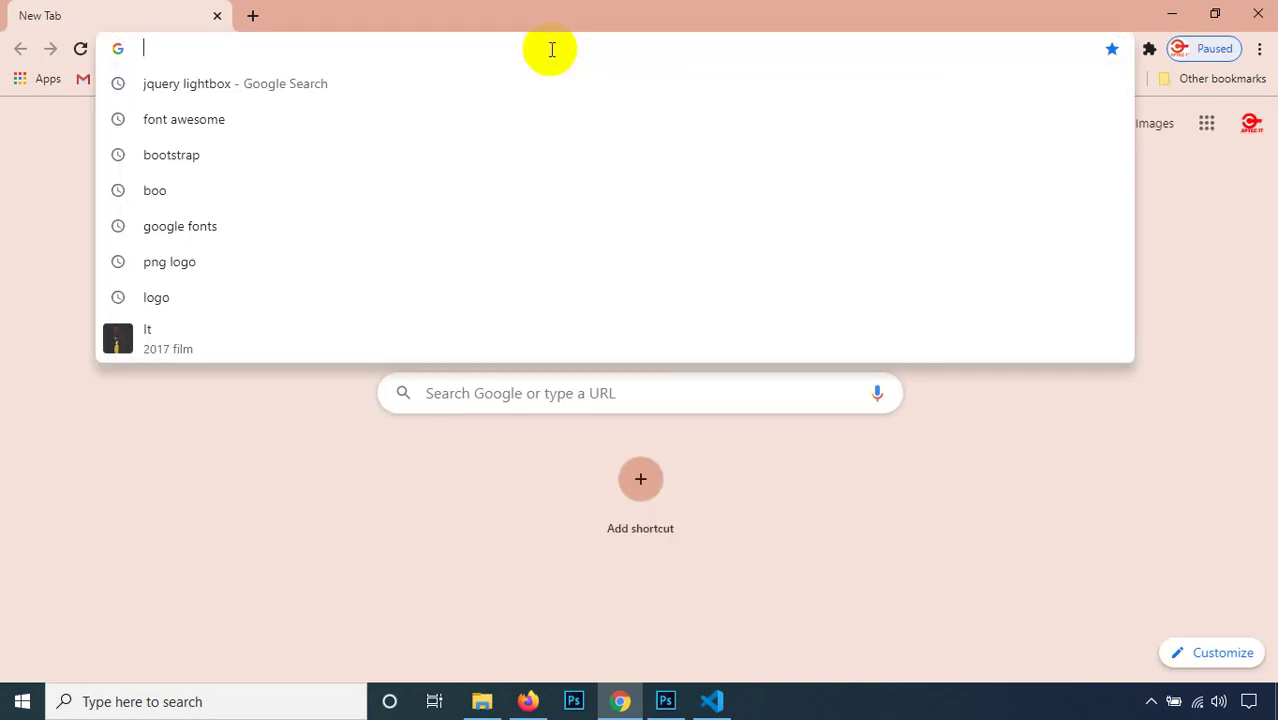
pyautogui.write('pi')
pyautogui.press('BackSpace')
pyautogui.press('BackSpace')
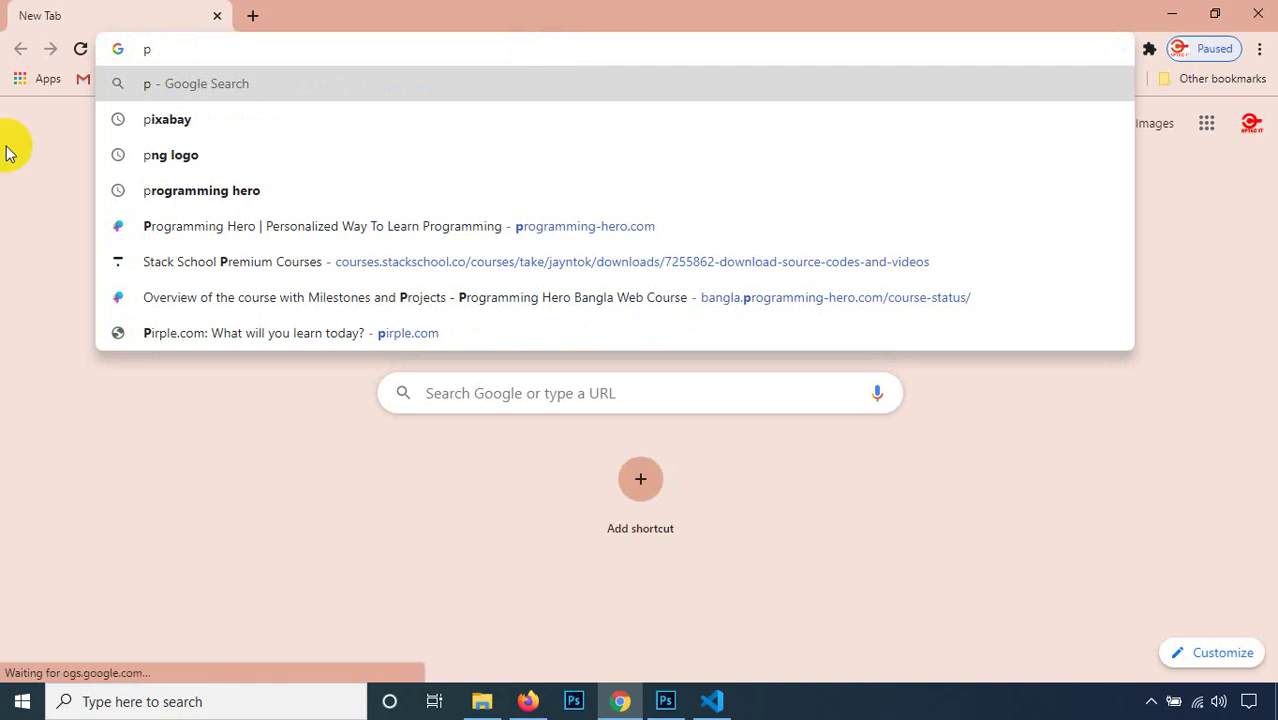
pyautogui.click(185, 117)
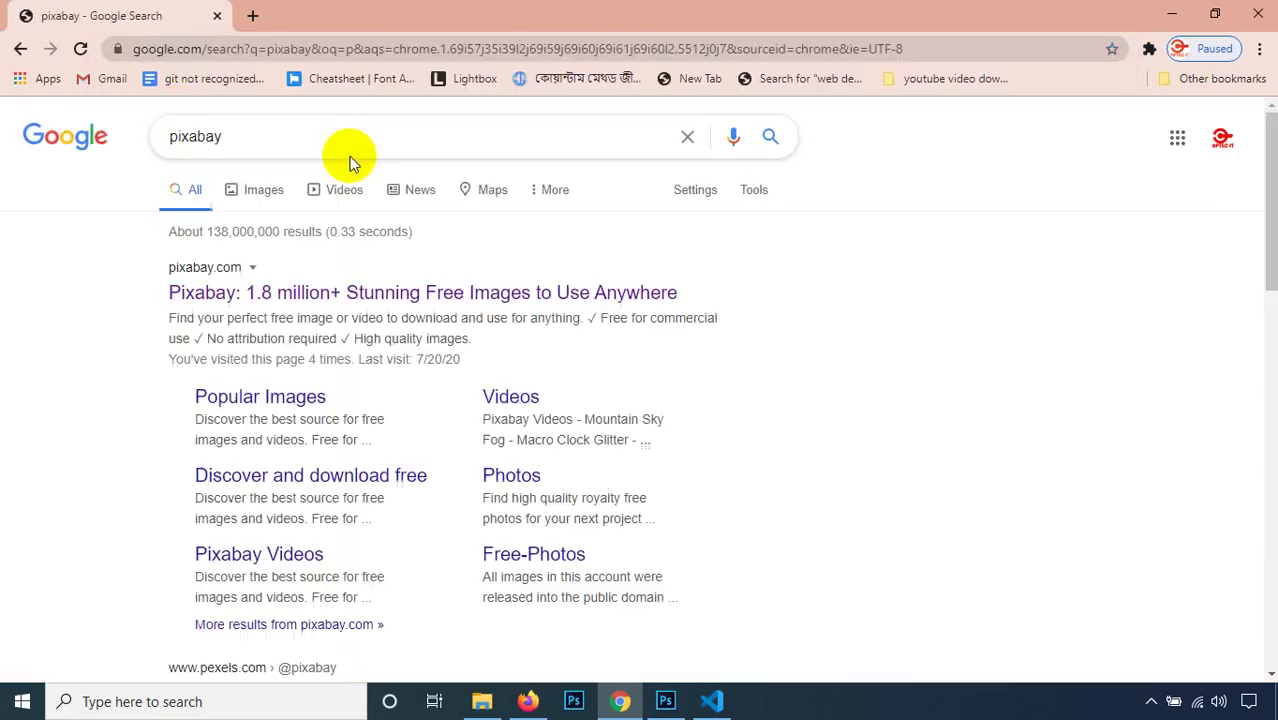
pyautogui.click(322, 290)
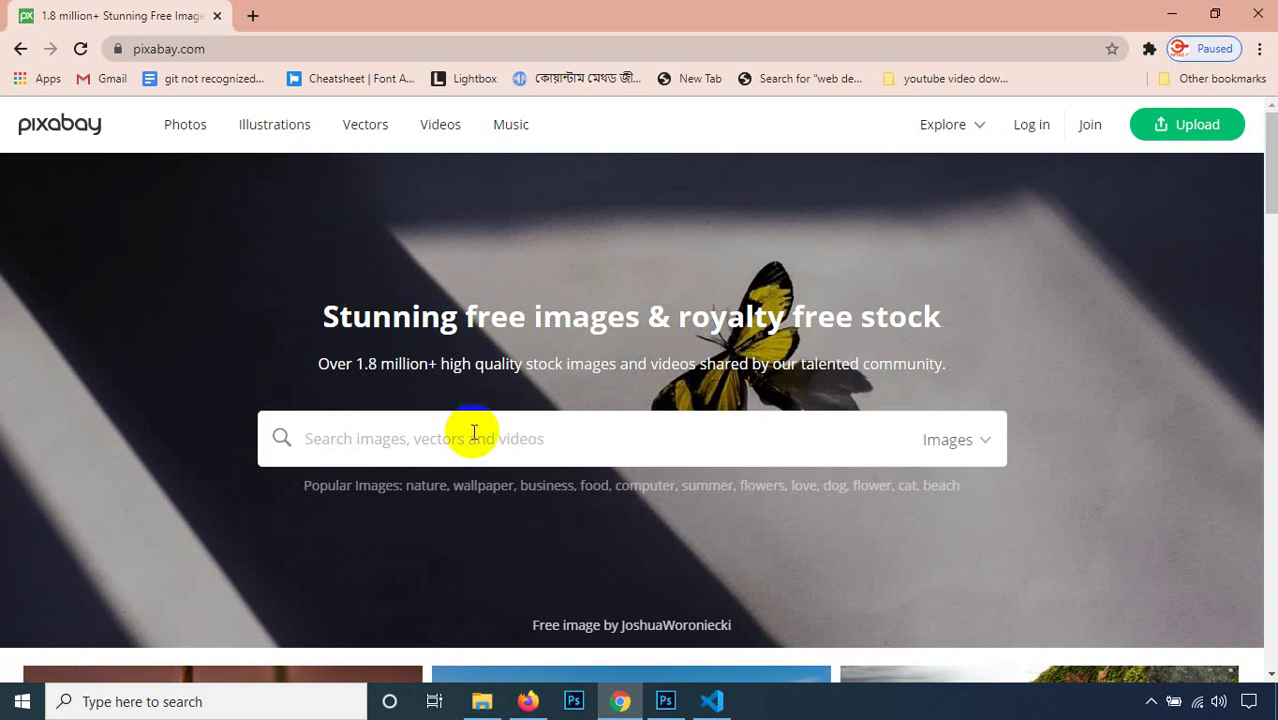
# Step: Browse the images on the Pixabay home page and search the site for "natural"
pyautogui.scroll(-10, 520, 428)
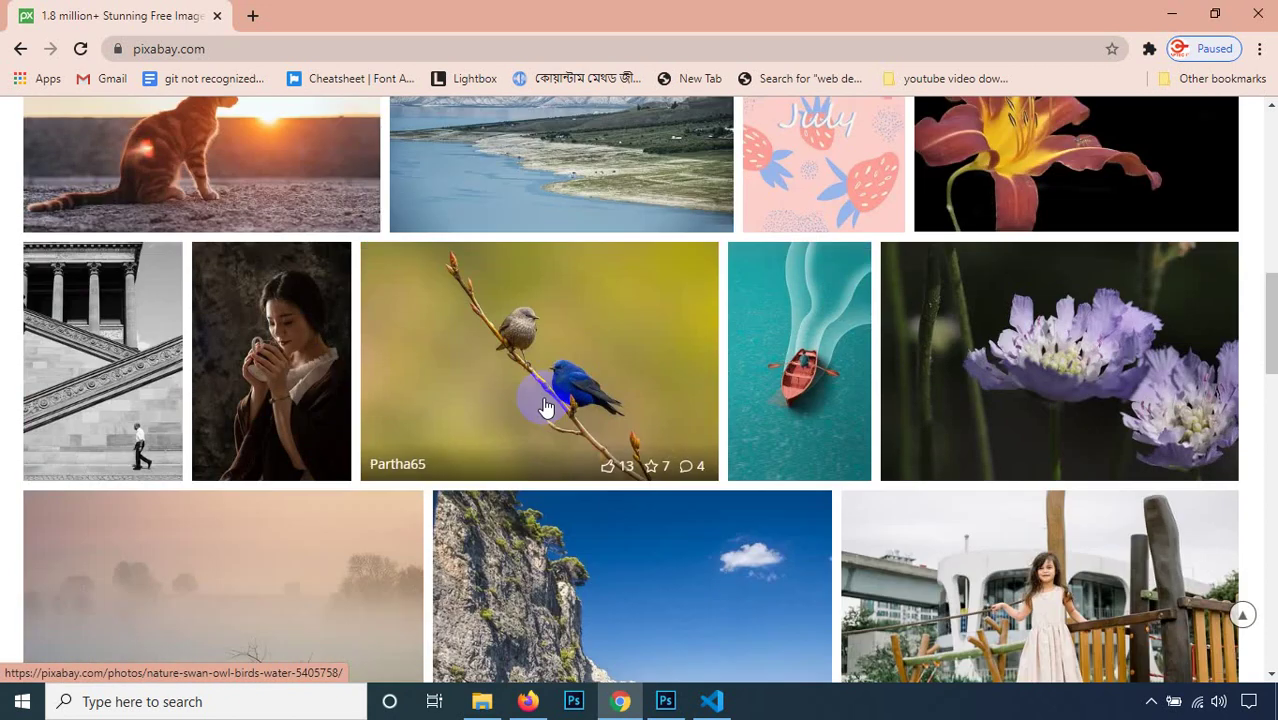
pyautogui.scroll(-6, 545, 407)
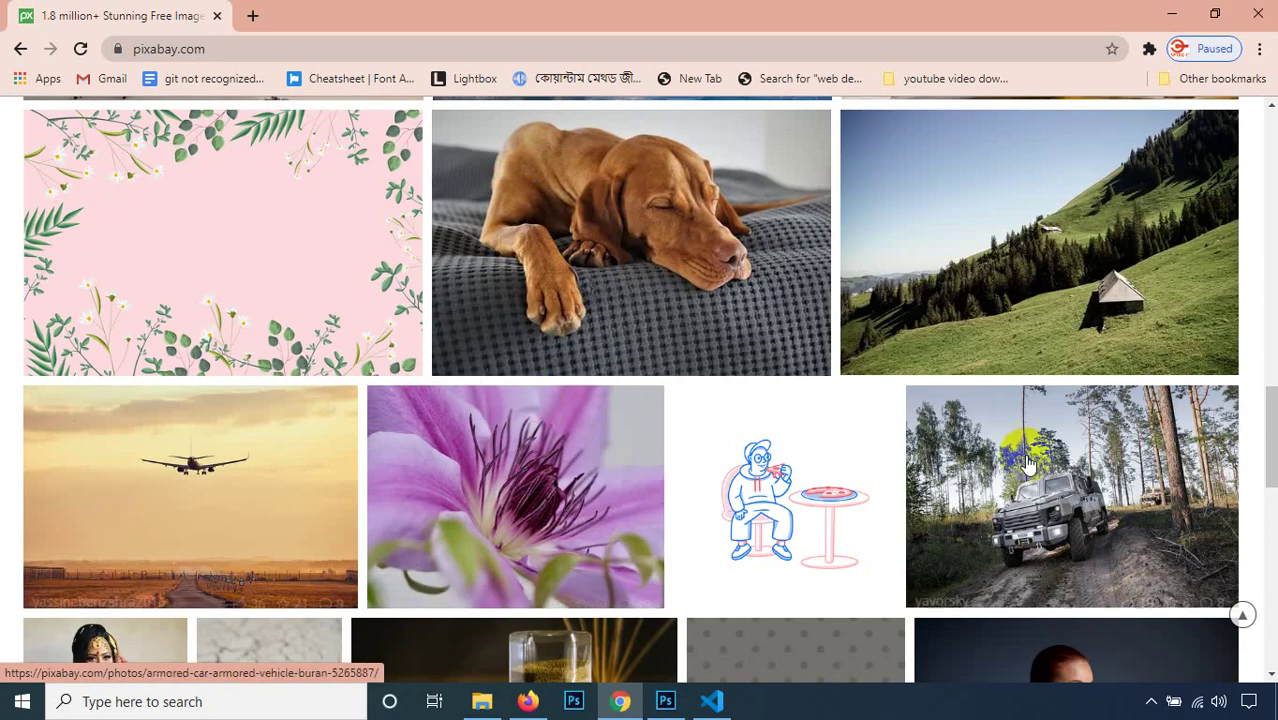
pyautogui.scroll(-5, 870, 412)
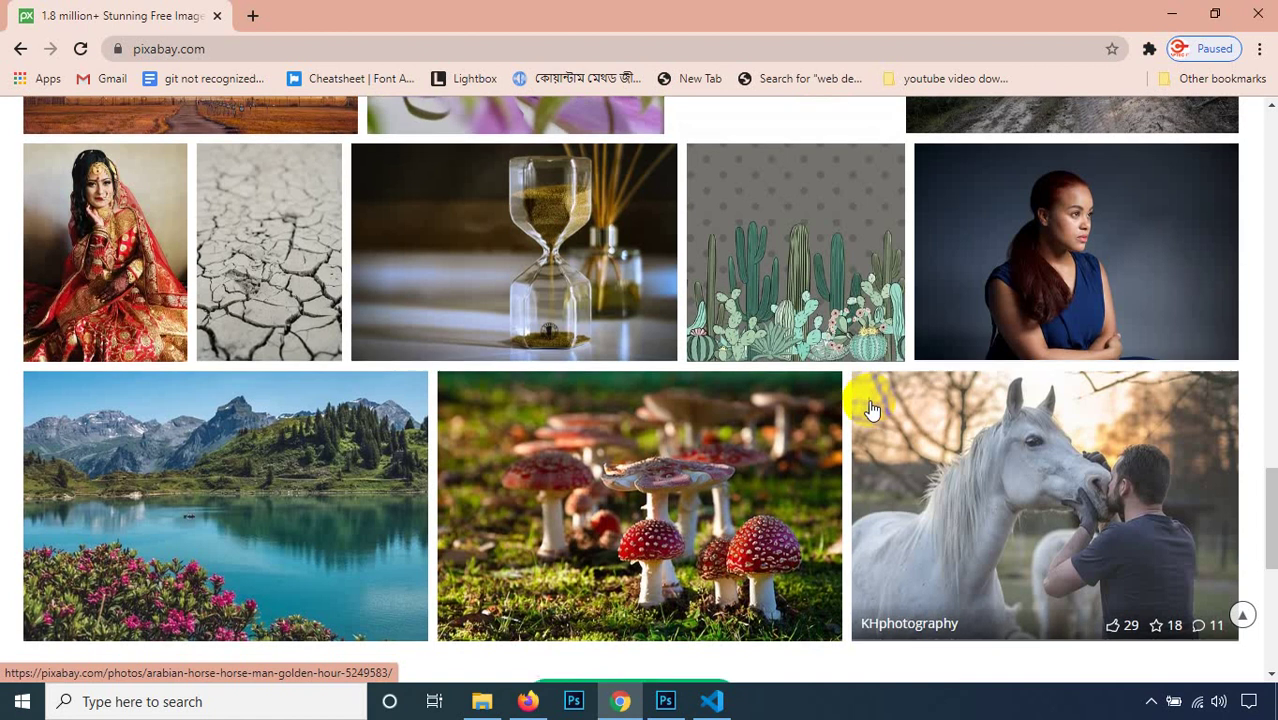
pyautogui.scroll(-5, 870, 412)
pyautogui.scroll(20, 871, 399)
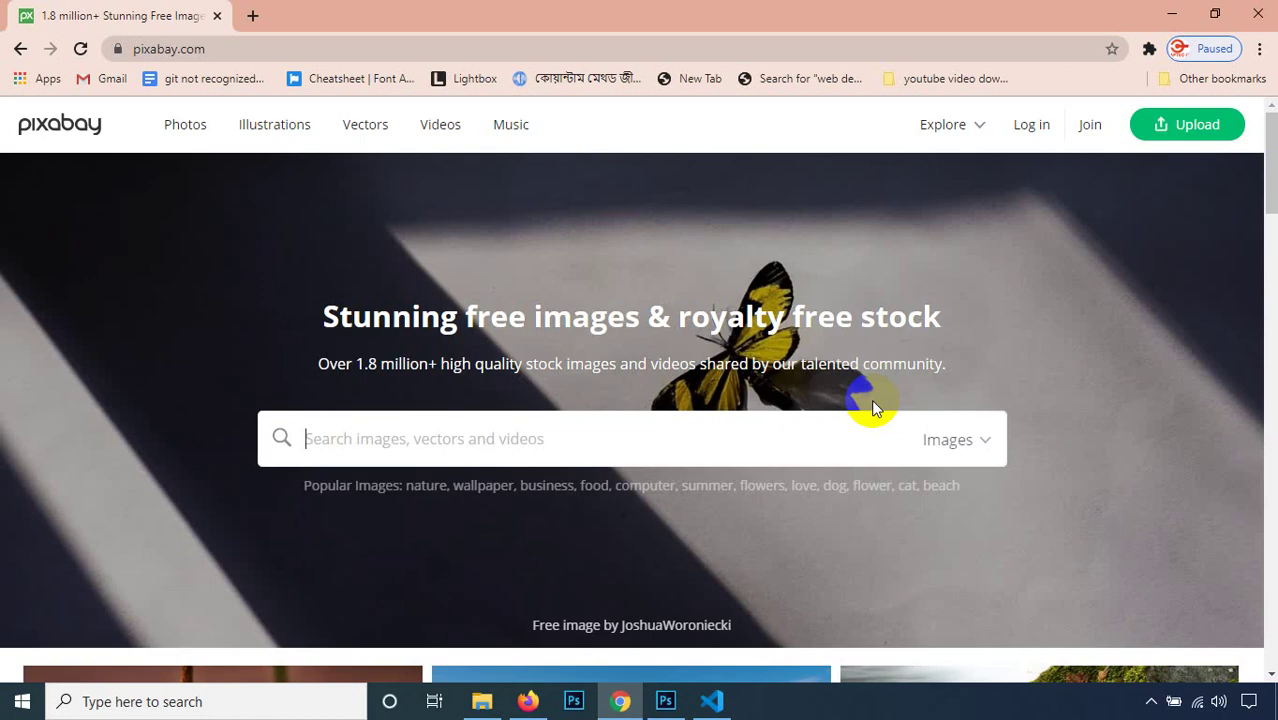
pyautogui.click(871, 412)
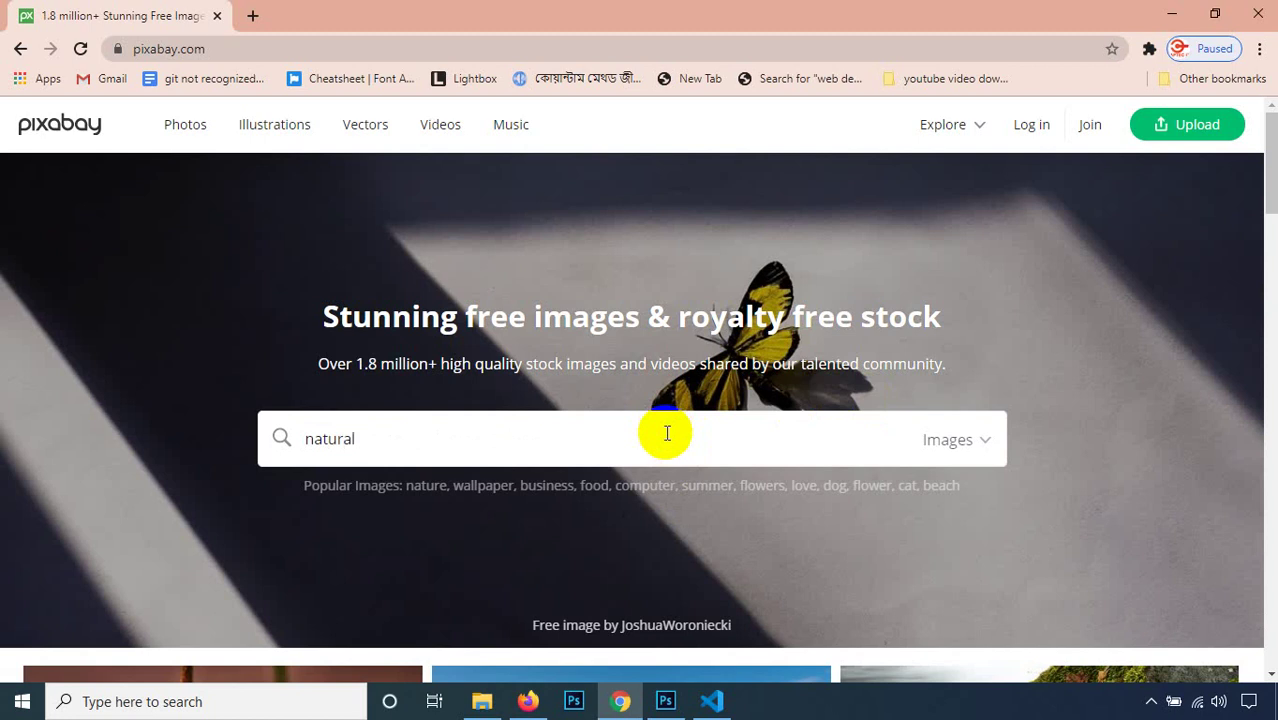
pyautogui.write('natural')
pyautogui.press('Return')
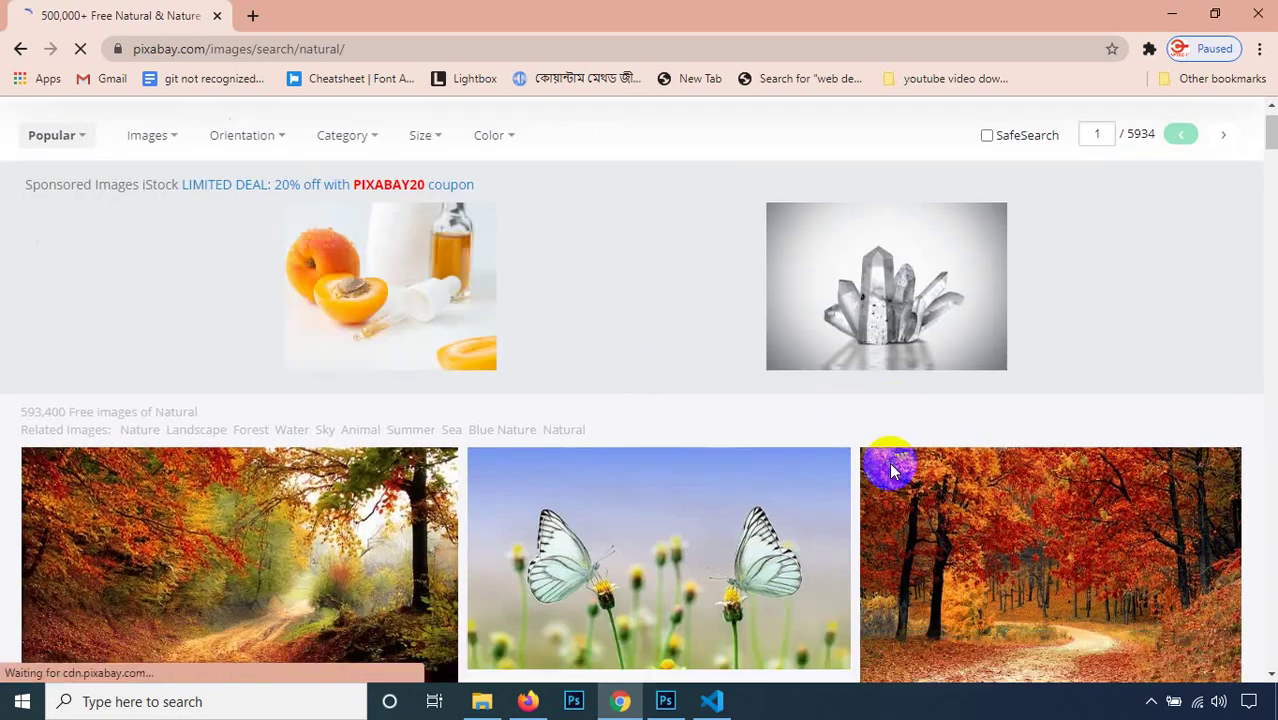
# Step: Open the photo of the elephant walking in the forest from the search results
pyautogui.scroll(-3, 889, 462)
pyautogui.scroll(-3, 895, 440)
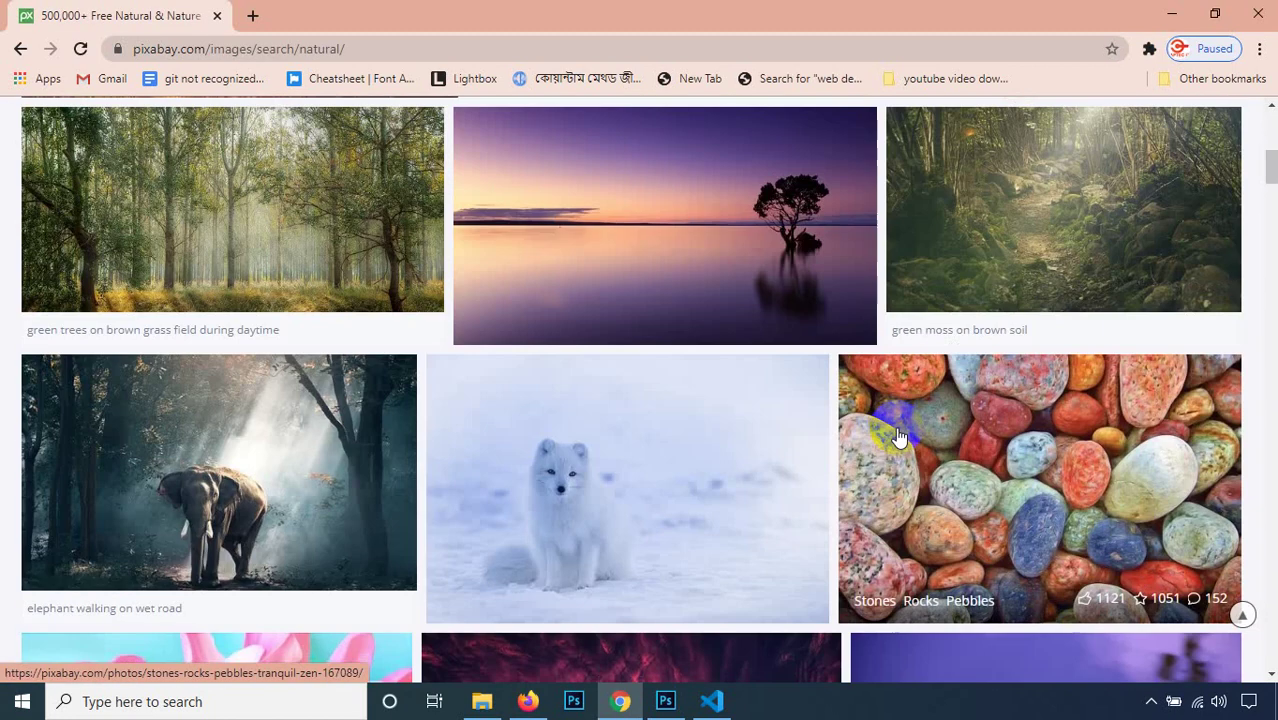
pyautogui.scroll(-3, 899, 437)
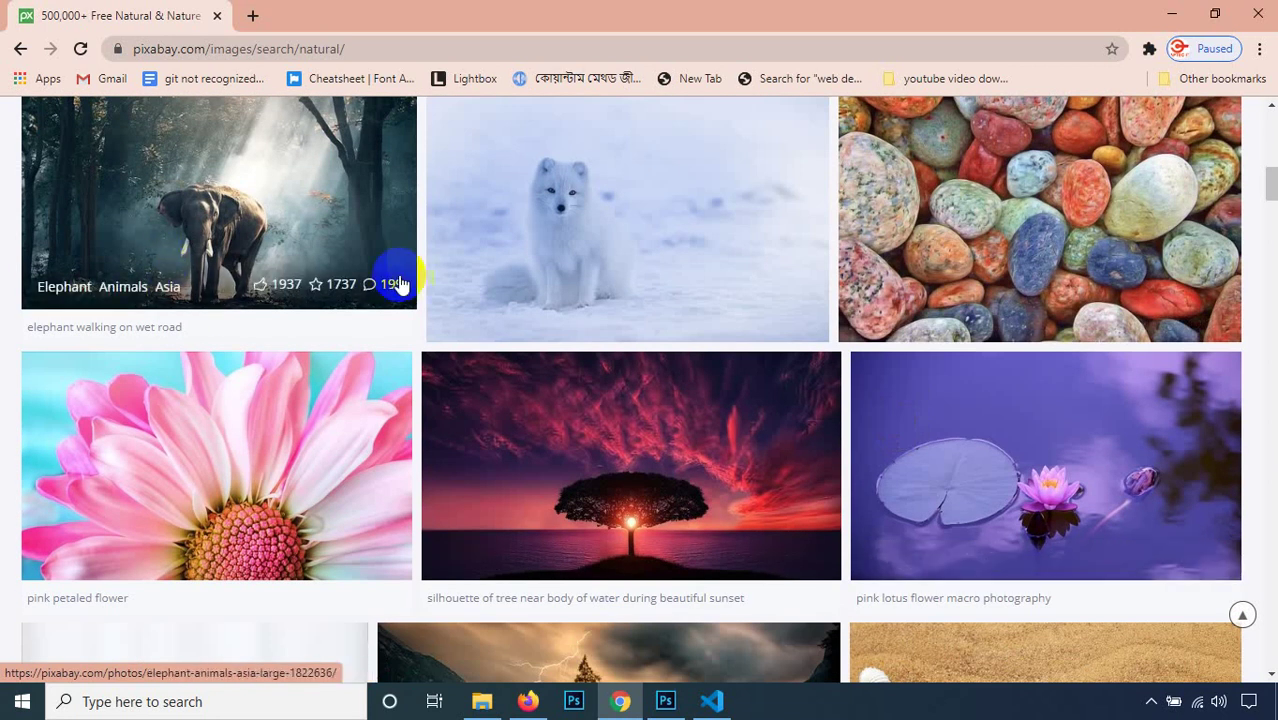
pyautogui.click(203, 199)
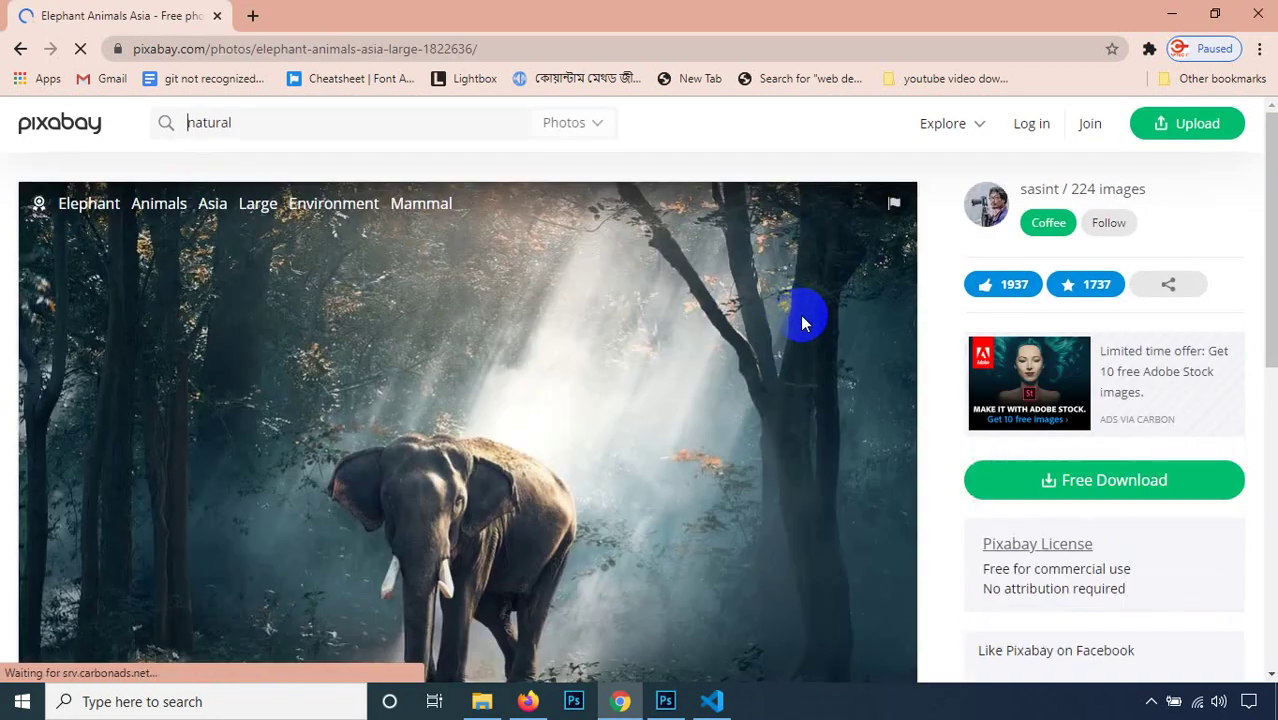
pyautogui.scroll(-2, 780, 320)
pyautogui.scroll(-2, 778, 335)
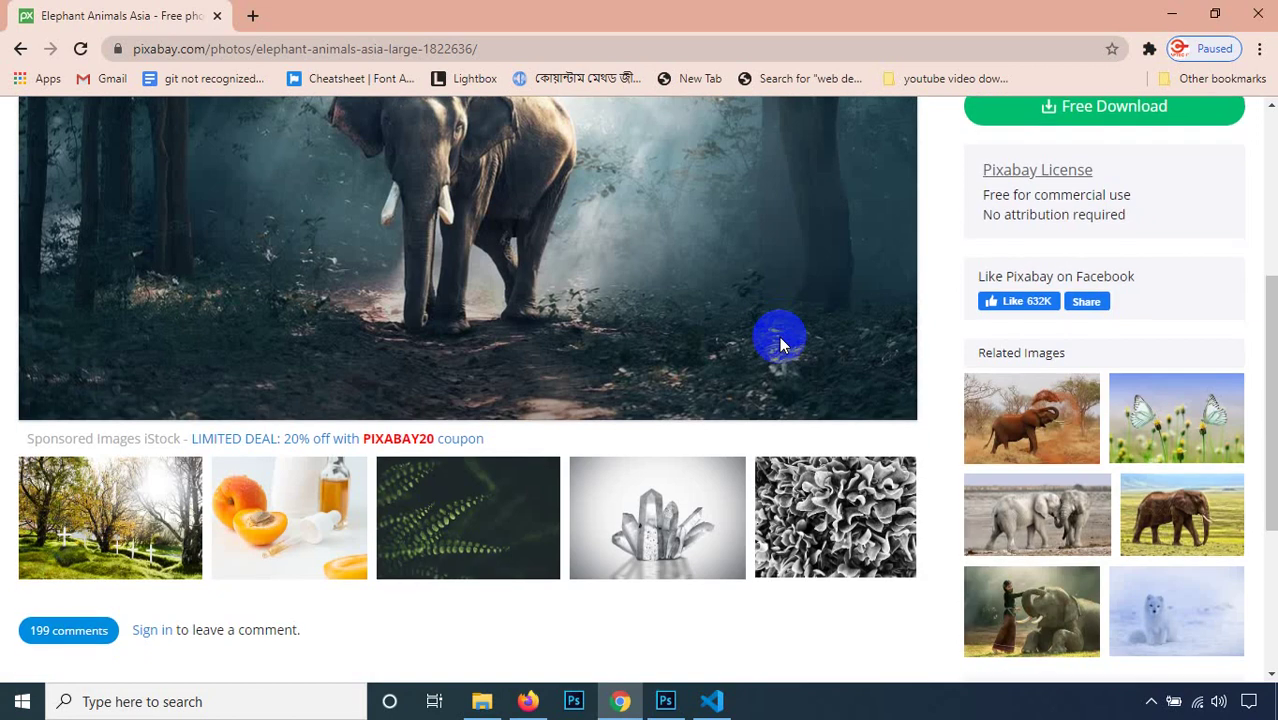
# Step: Download the elephant photo as a 1280×873 JPG, completing the captcha check
pyautogui.scroll(3, 740, 345)
pyautogui.click(1040, 393)
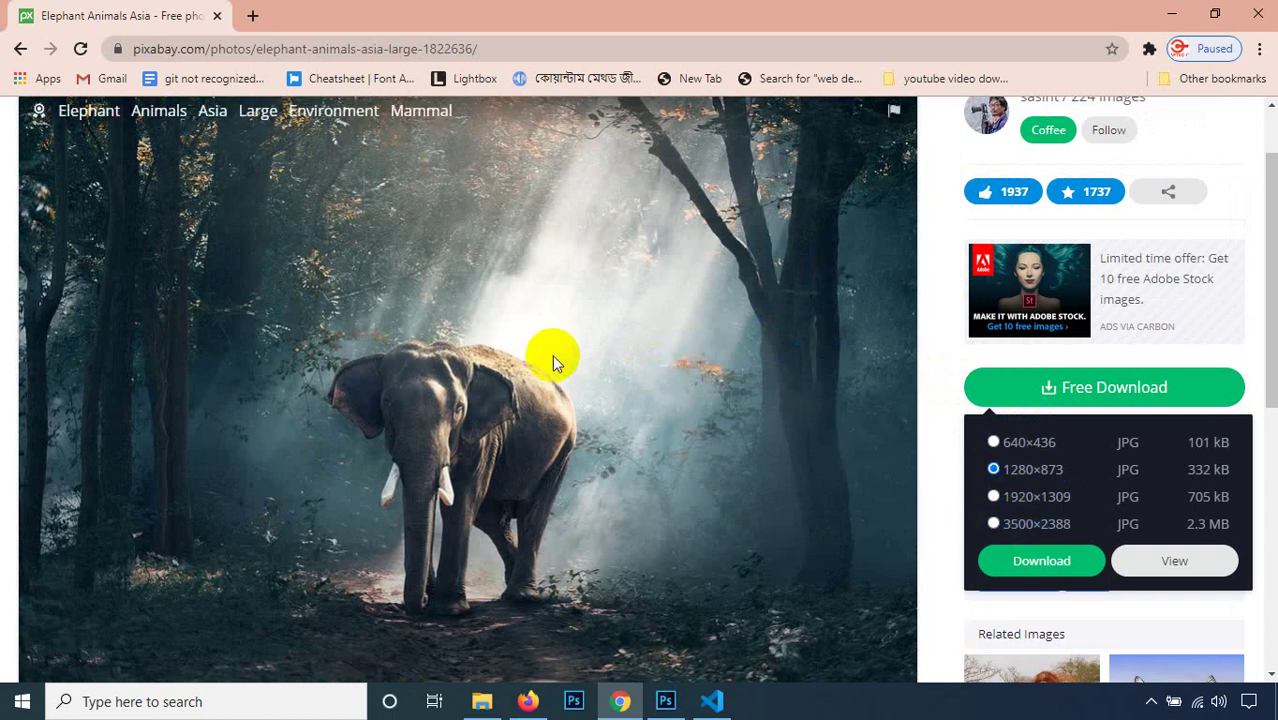
pyautogui.scroll(-2, 552, 356)
pyautogui.scroll(2, 598, 357)
pyautogui.click(1040, 565)
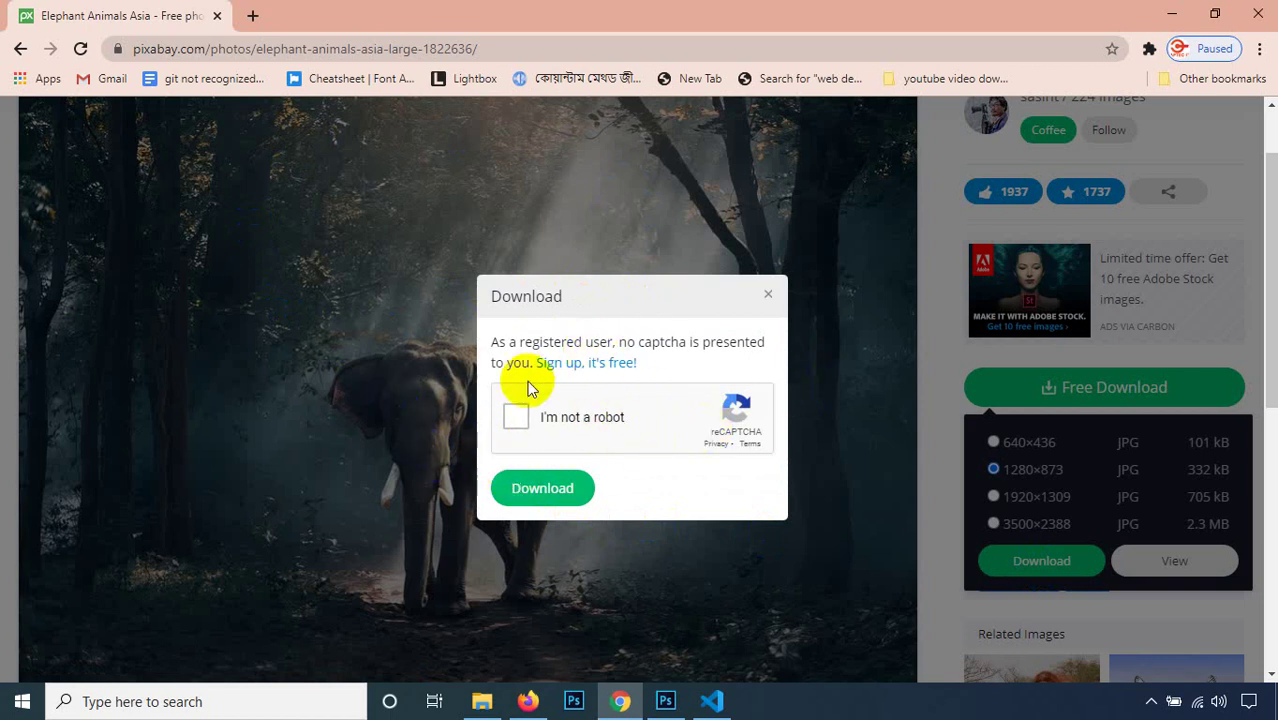
pyautogui.click(517, 418)
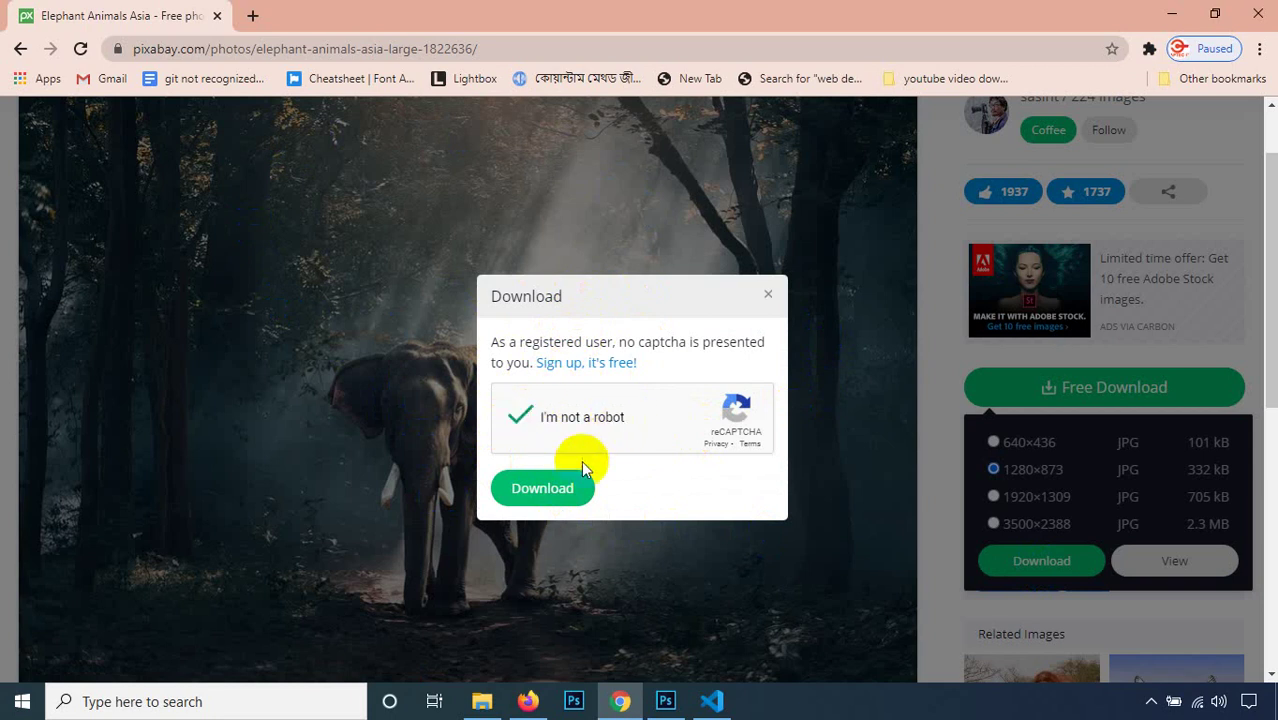
pyautogui.click(551, 490)
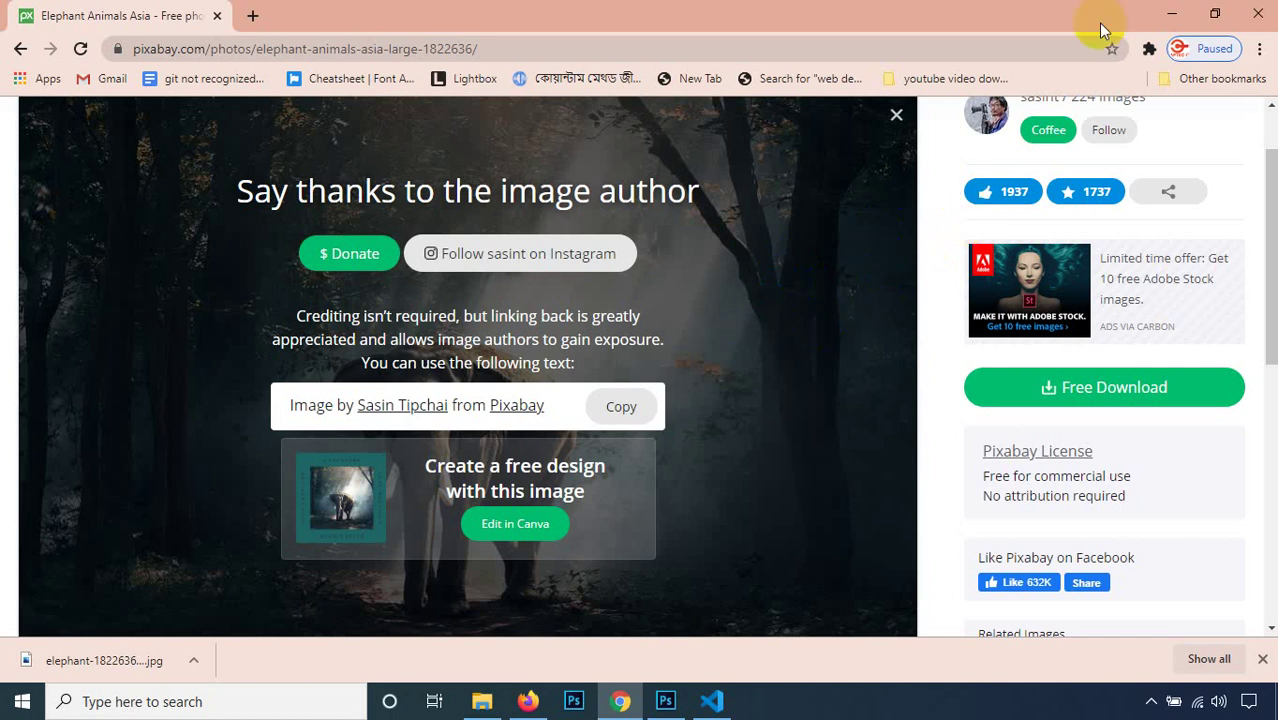
# Step: Copy the downloaded elephant image from the browser onto the desktop beside the img folder, and close Chrome
pyautogui.click(1214, 13)
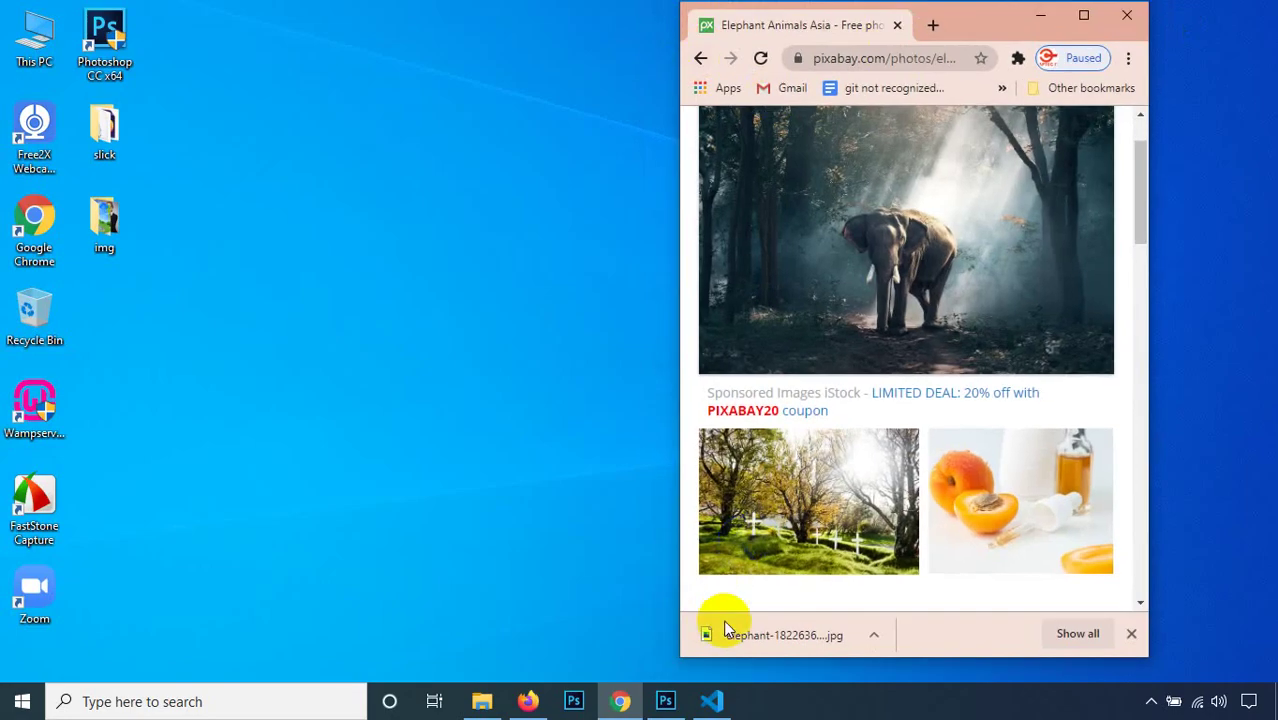
pyautogui.moveTo(726, 628); pyautogui.dragTo(172, 287)
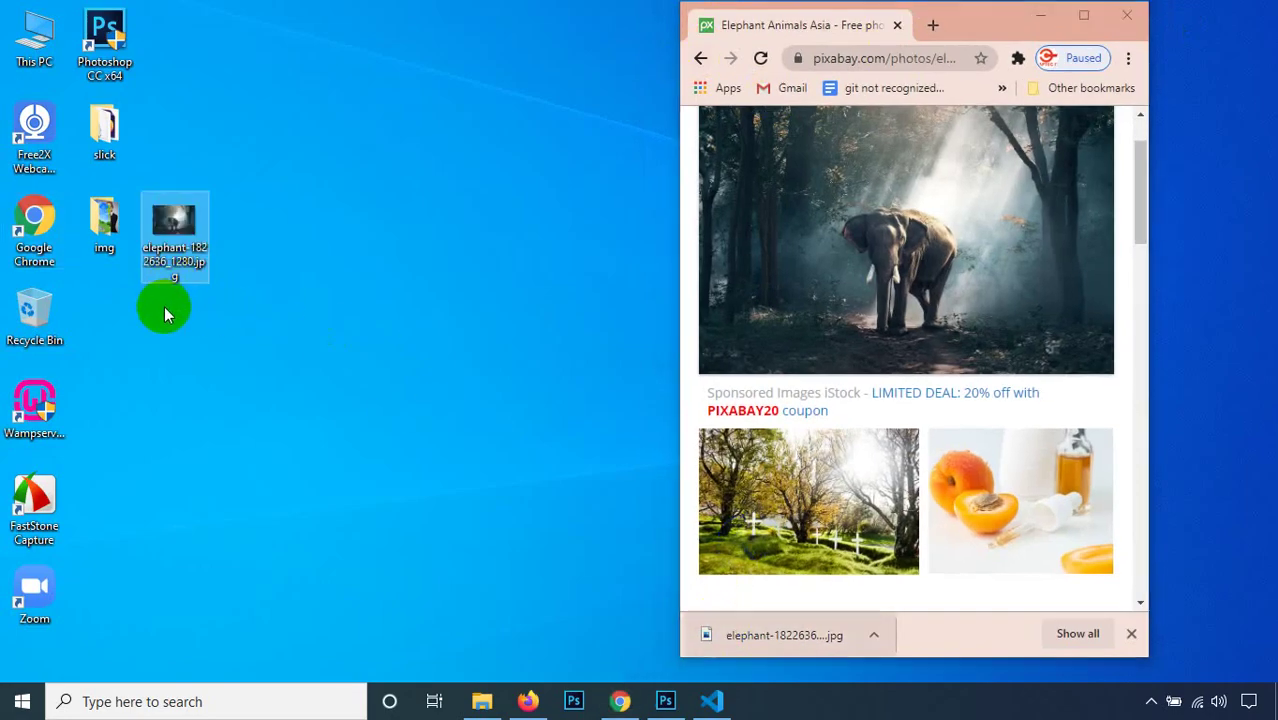
pyautogui.click(513, 262)
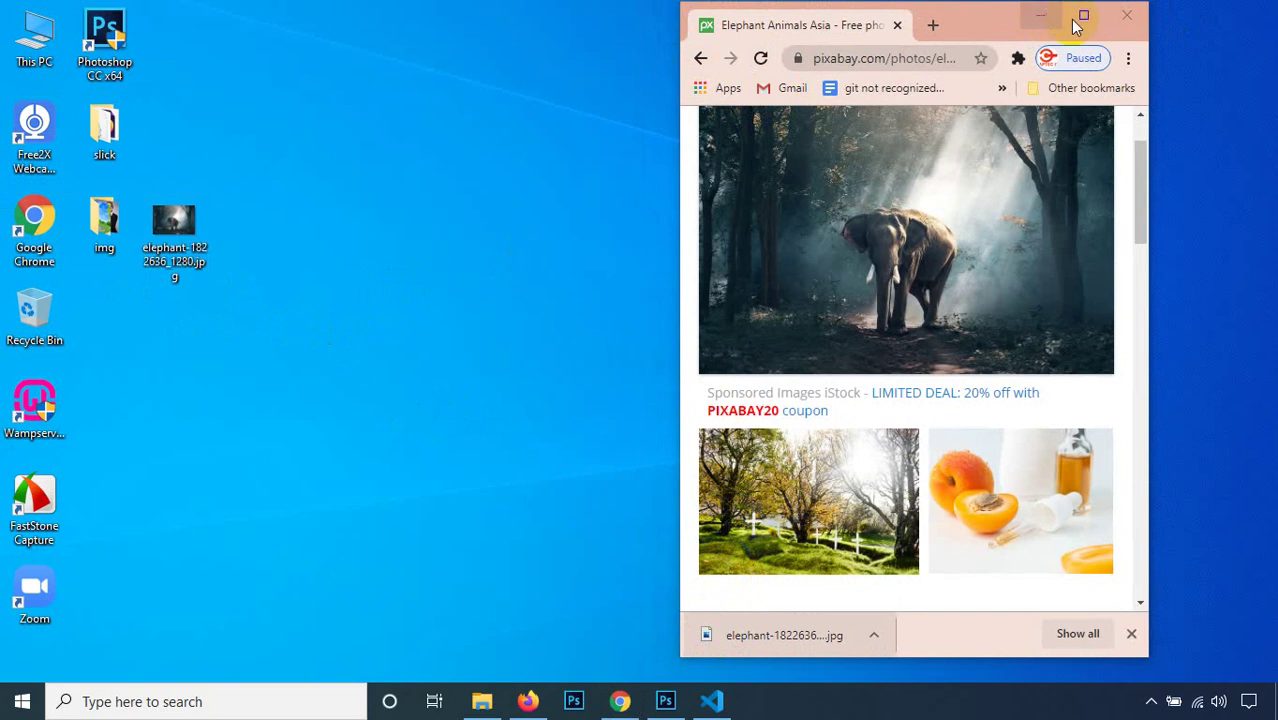
pyautogui.click(1127, 15)
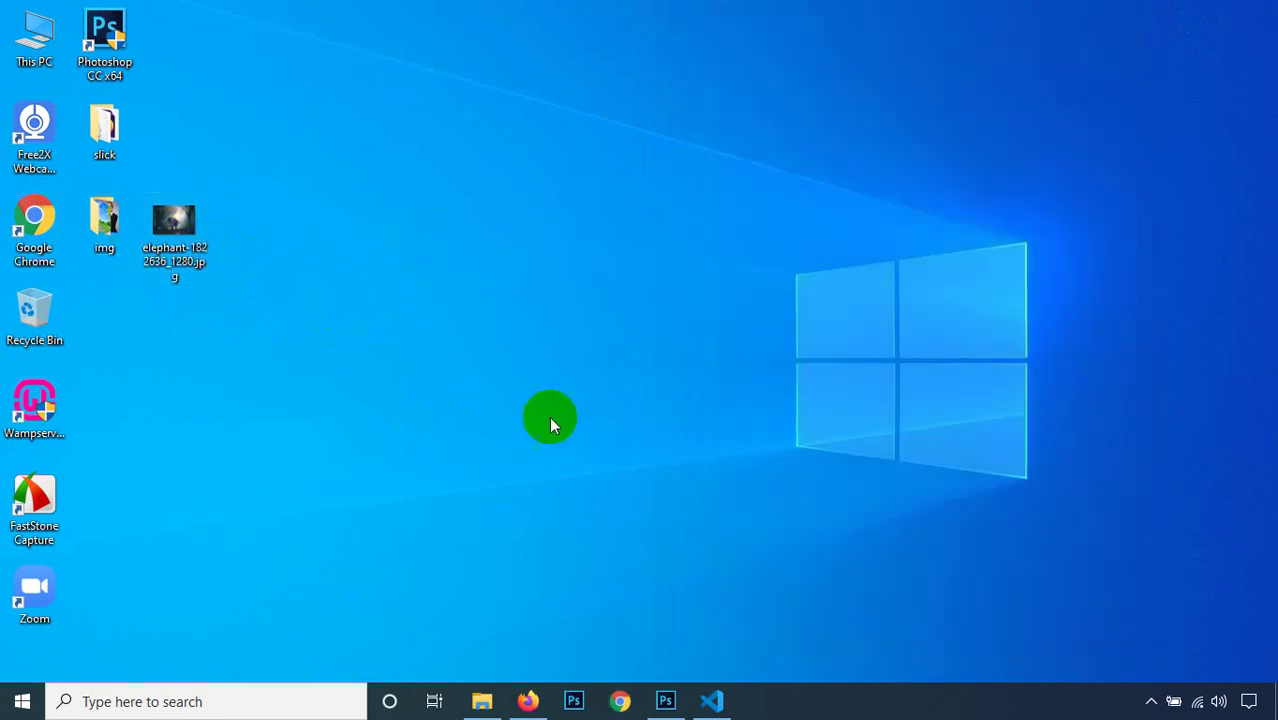
# Step: Switch back to Photoshop and zoom the blank banner canvas out to 66.67% with the Move tool active
pyautogui.click(665, 701)
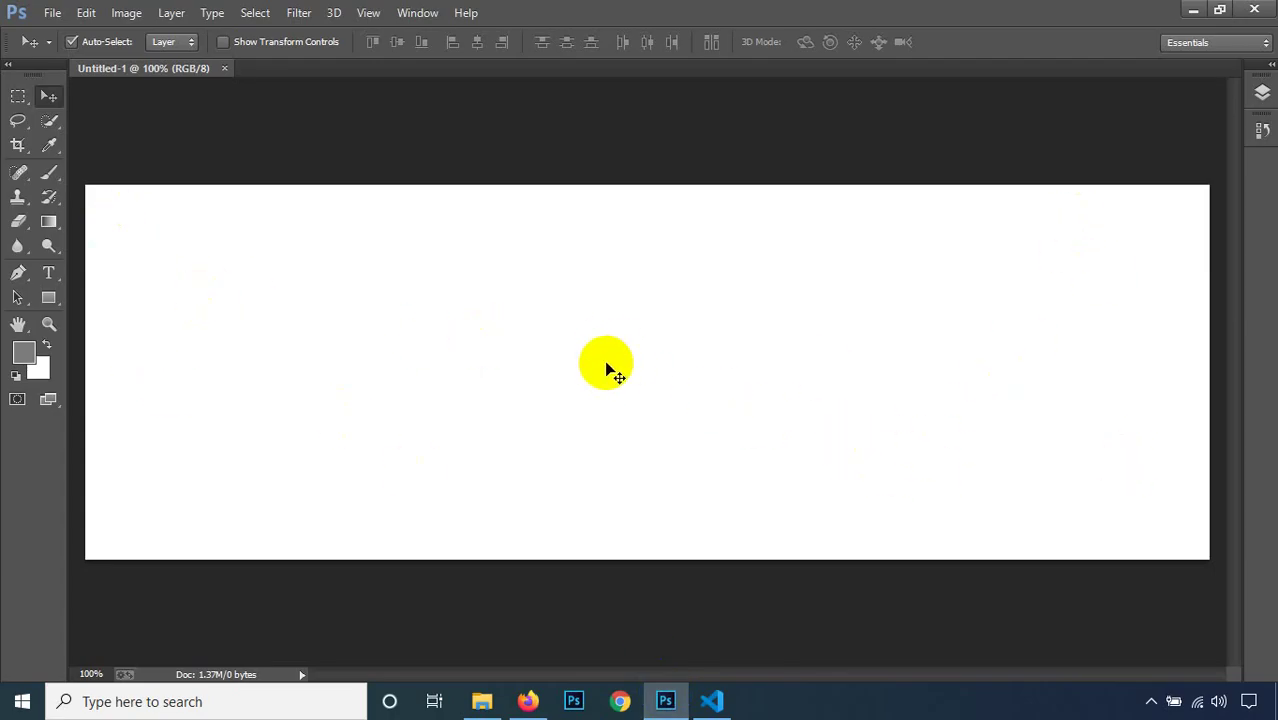
pyautogui.hotkey('ctrl', '-')
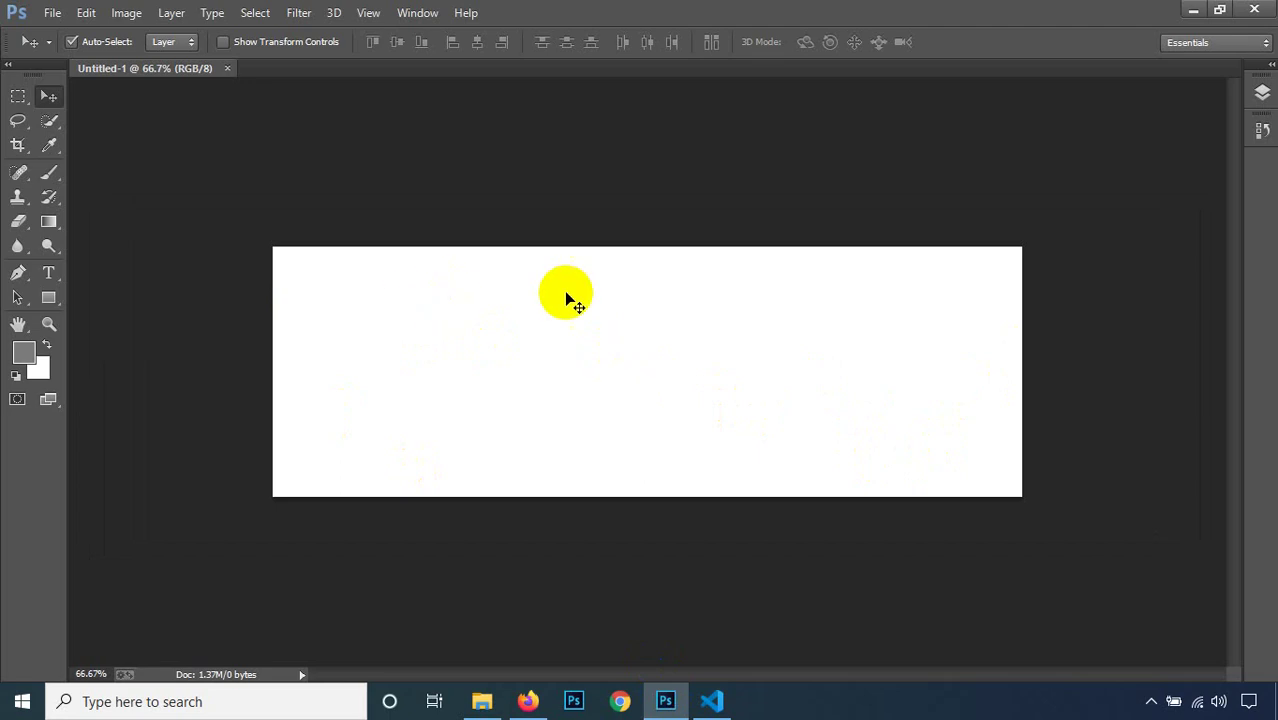
pyautogui.click(45, 96)
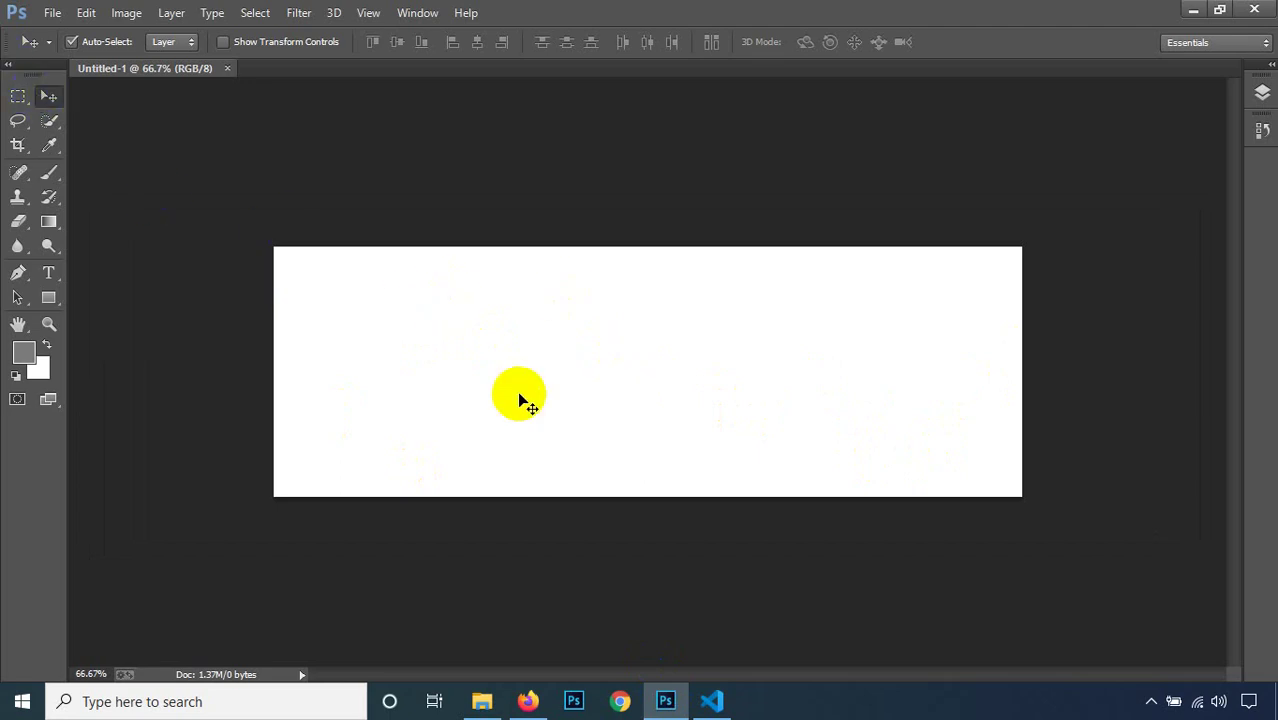
pyautogui.hotkey('ctrl', '-')
pyautogui.hotkey('ctrl', '+')
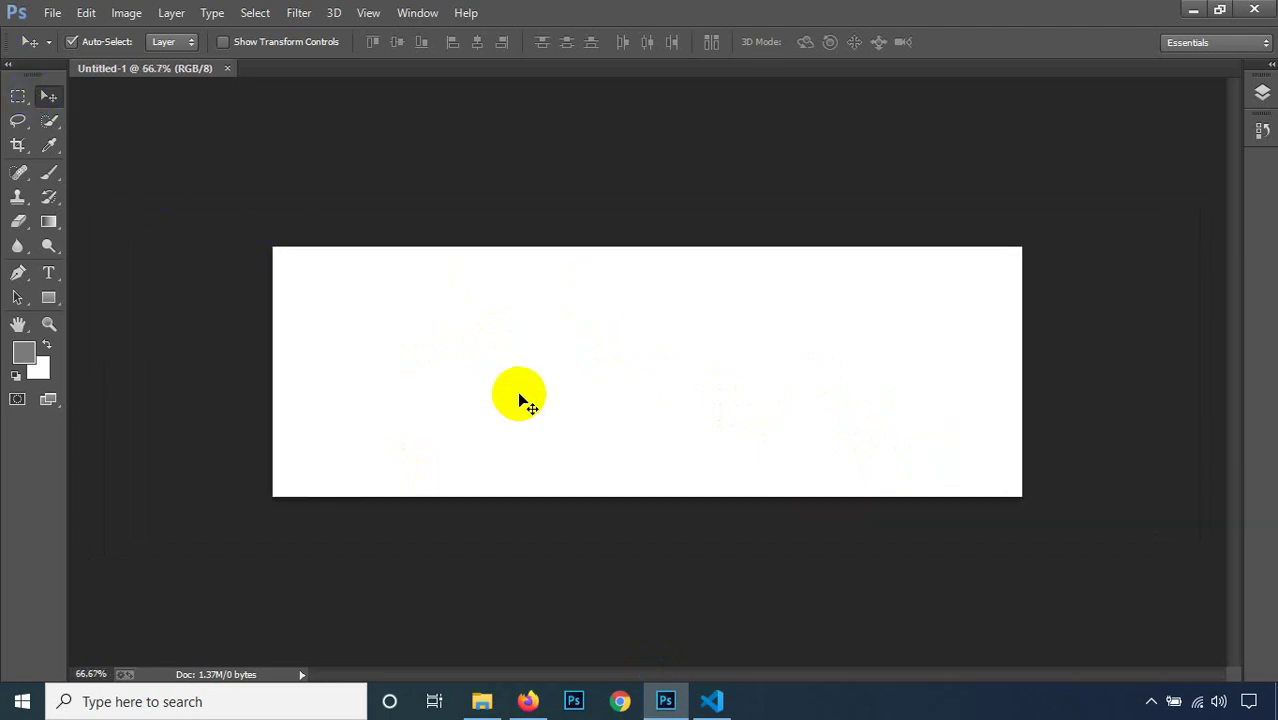
# Step: Activate the Rectangular Marquee tool with the canvas kept at 66.67% zoom
pyautogui.click(17, 97)
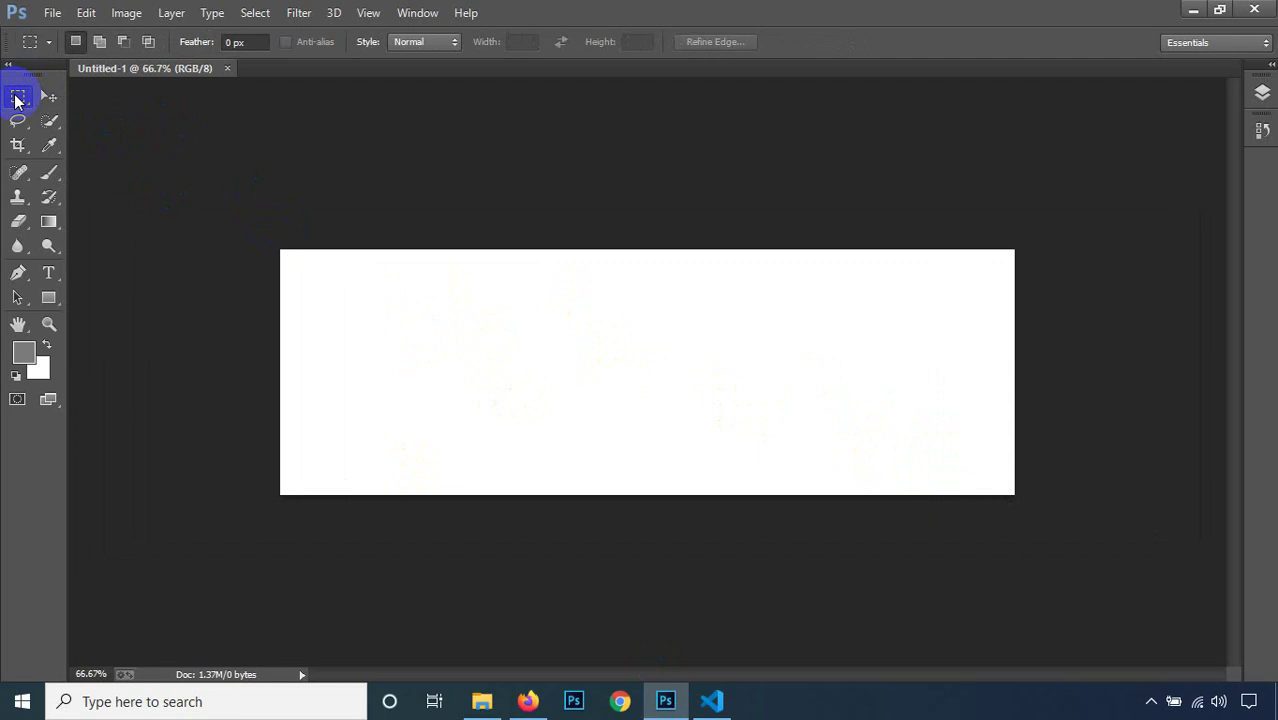
pyautogui.hotkey('ctrl', '-')
pyautogui.hotkey('ctrl', '+')
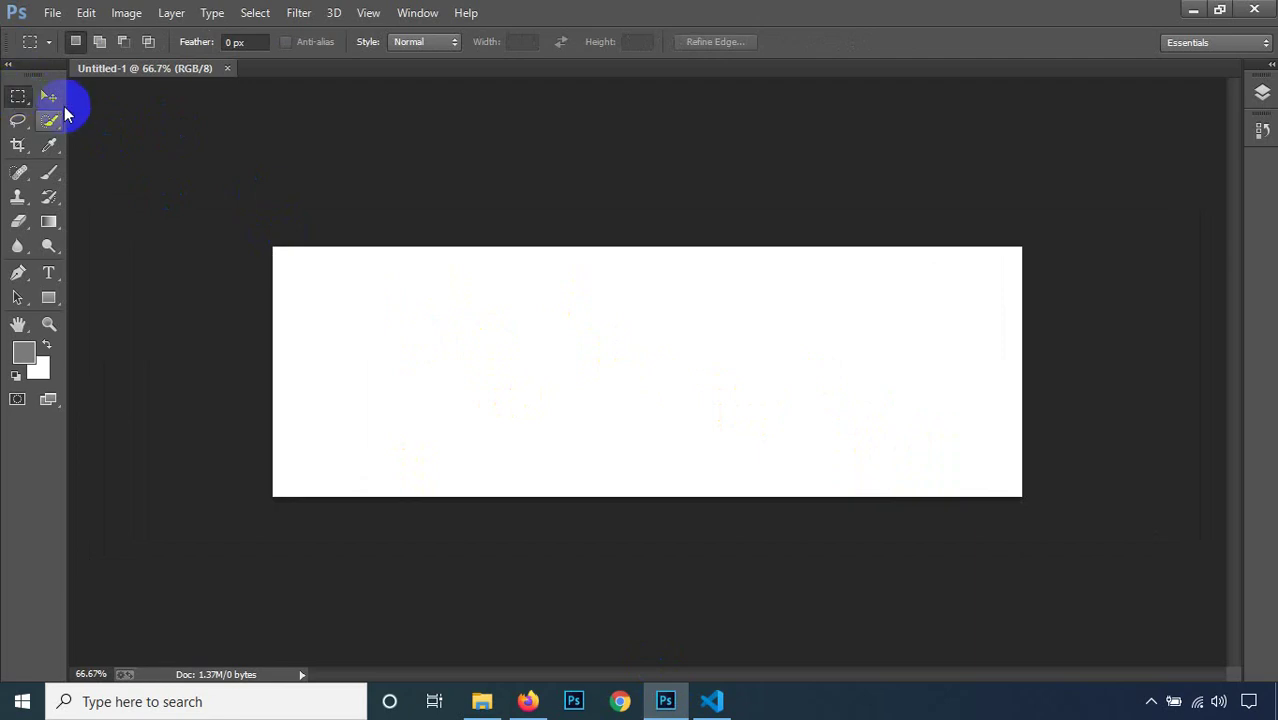
# Step: Activate the Move tool for the blank banner document
pyautogui.click(49, 96)
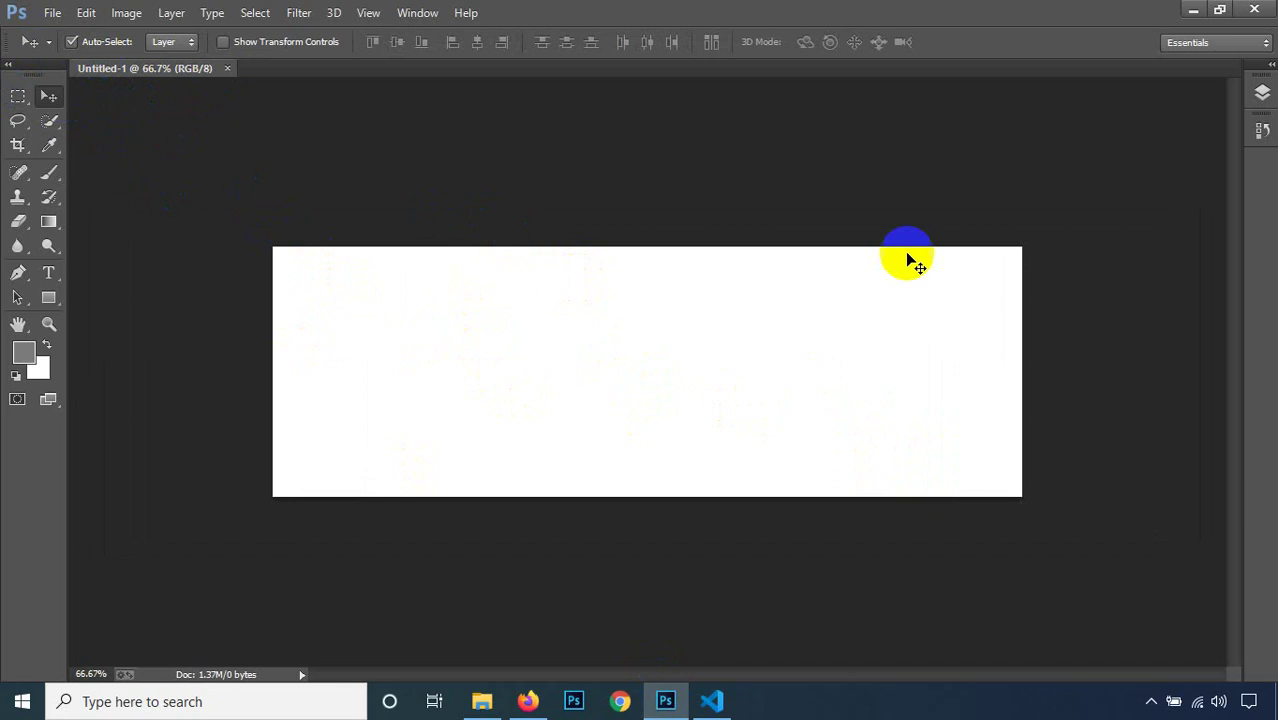
pyautogui.click(51, 13)
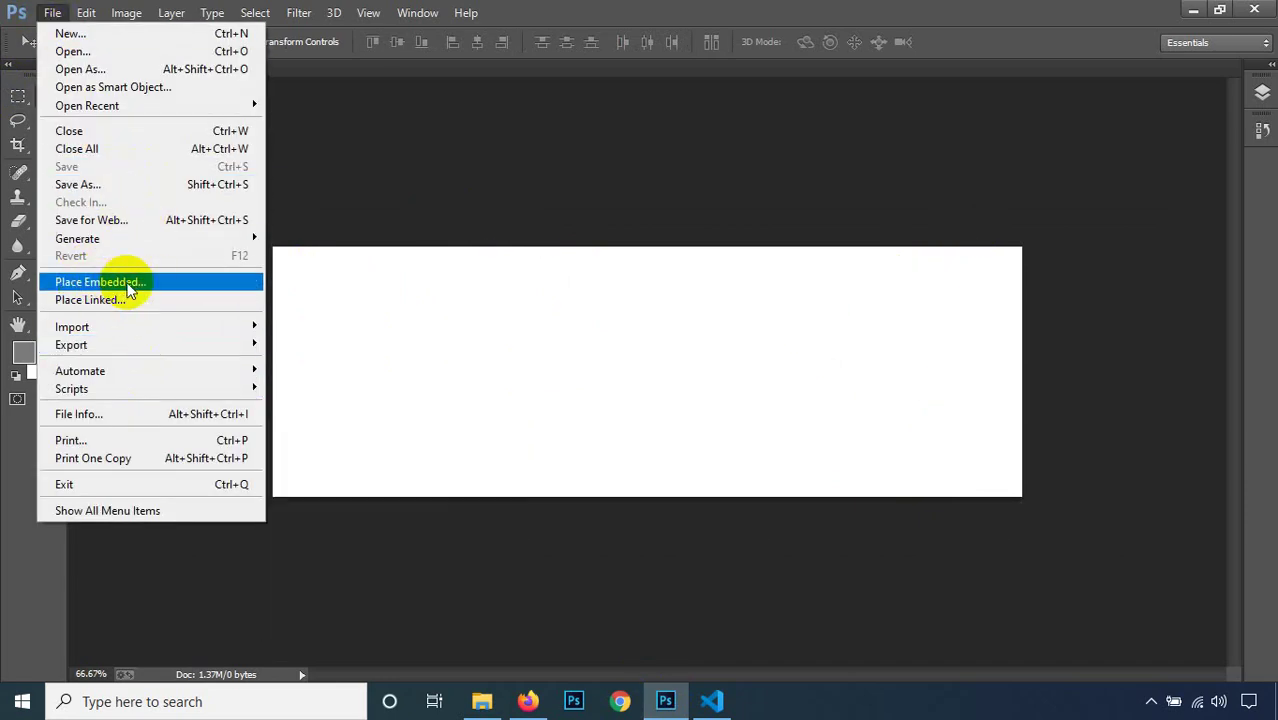
pyautogui.click(100, 282)
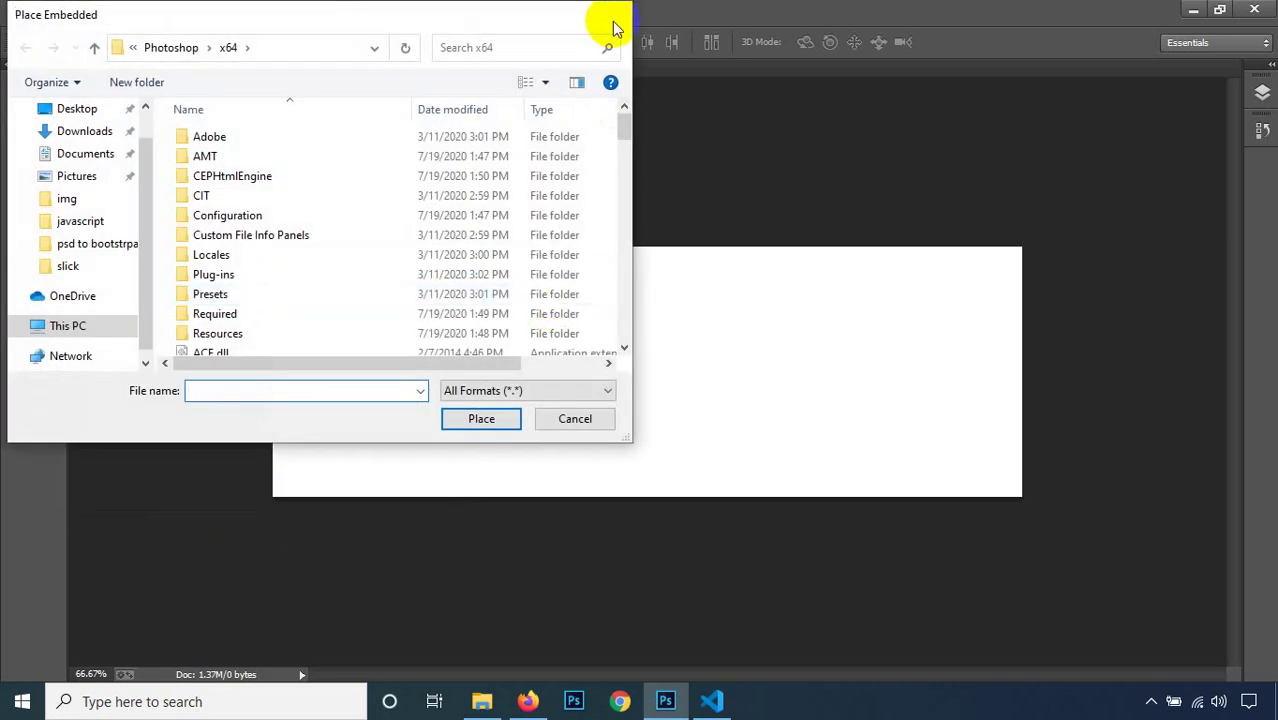
pyautogui.click(618, 14)
# Step: Place elephant-1822636_1280.jpg from the desktop into the banner as an embedded image and shift it slightly to the right
pyautogui.click(52, 13)
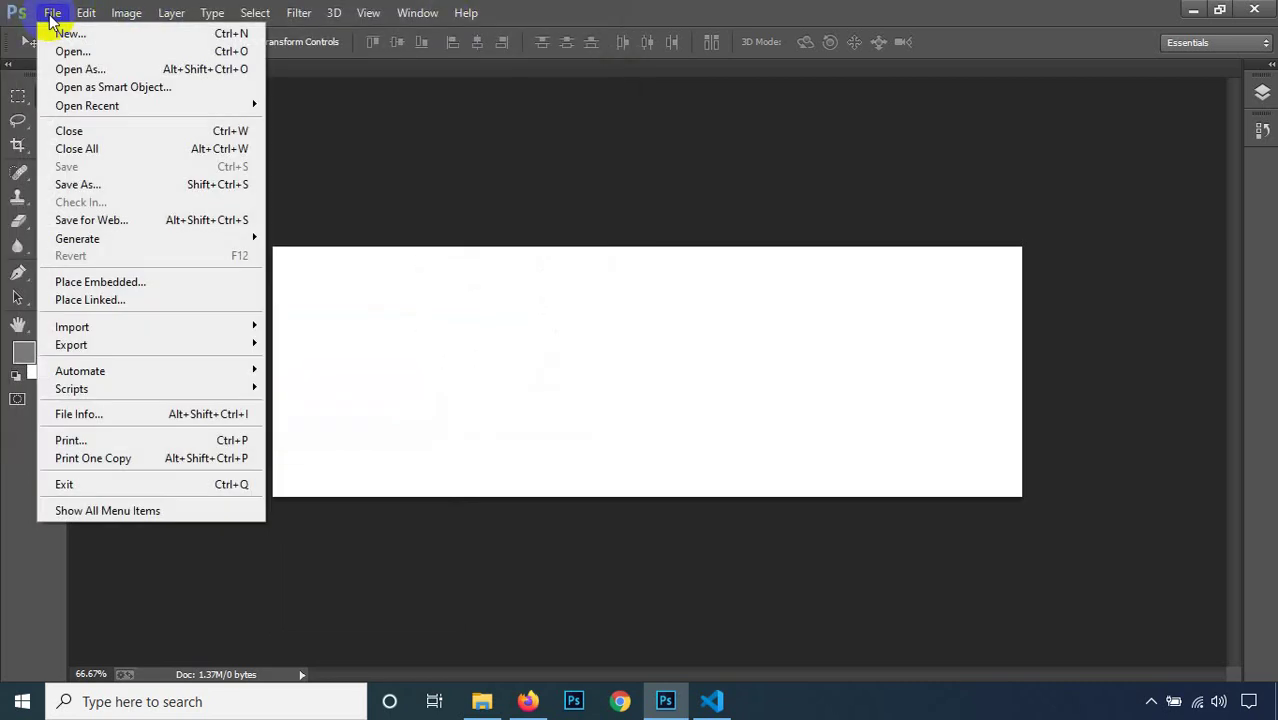
pyautogui.click(86, 283)
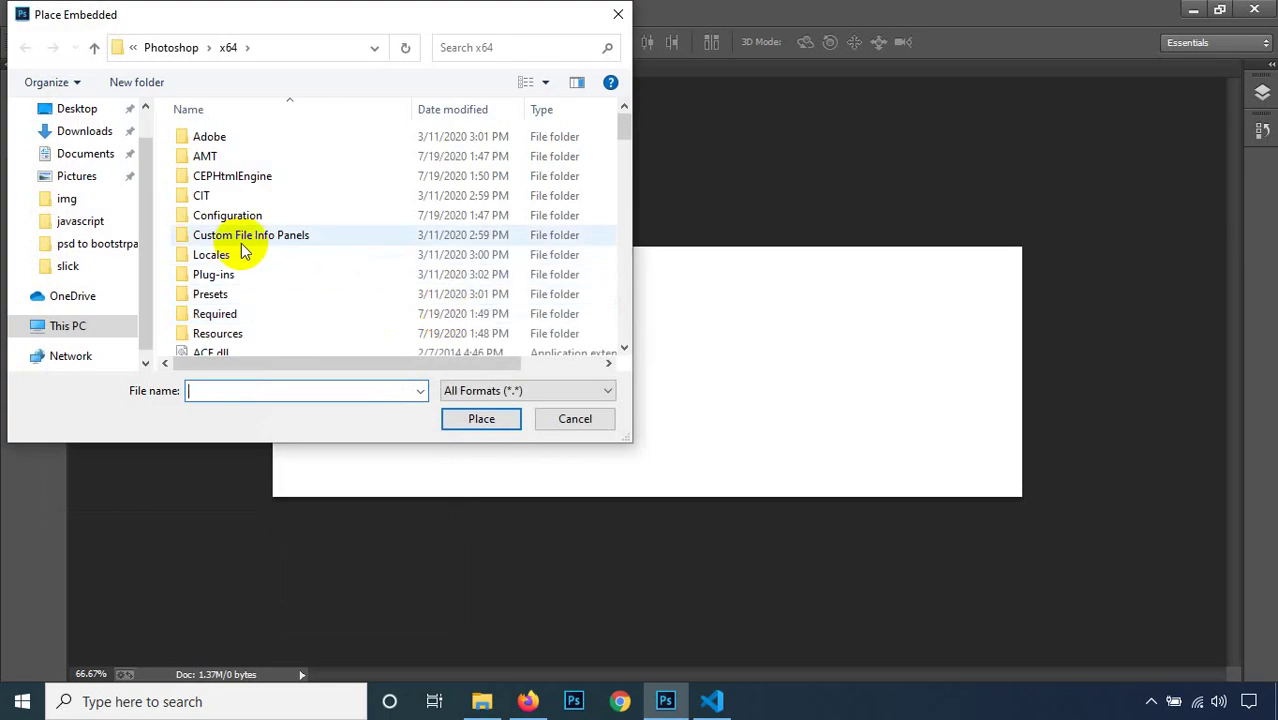
pyautogui.click(78, 110)
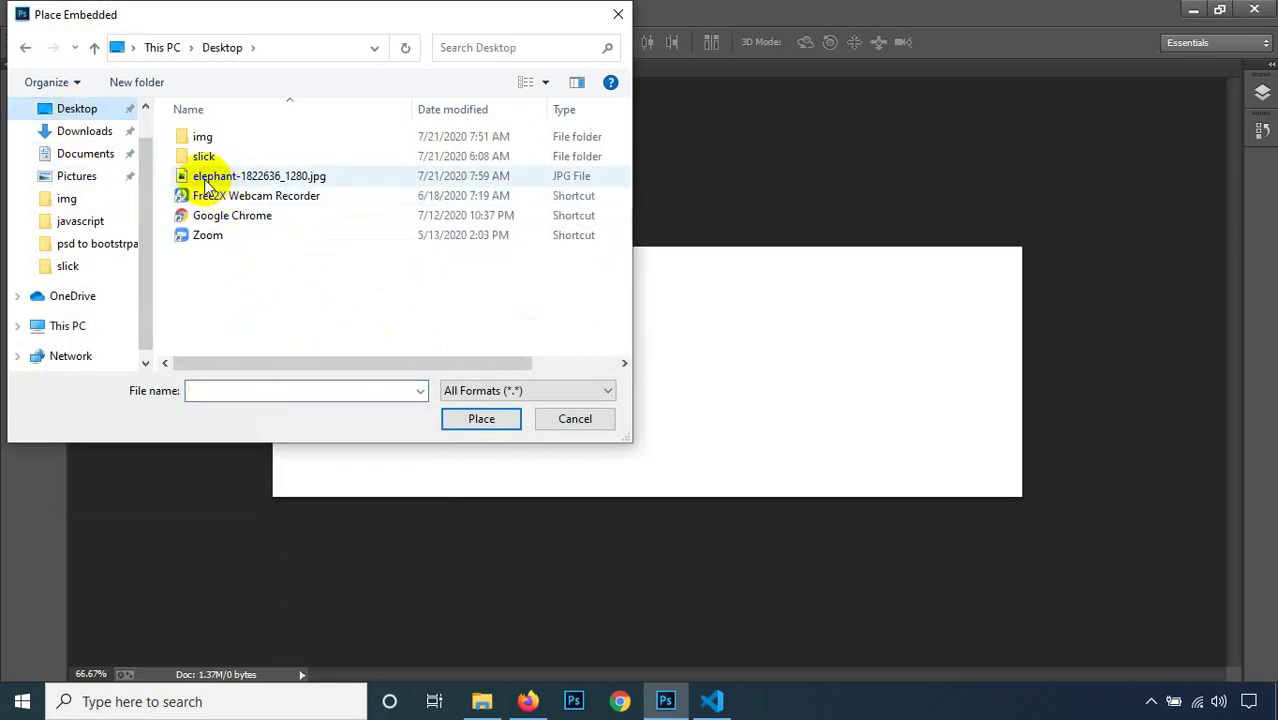
pyautogui.click(297, 180)
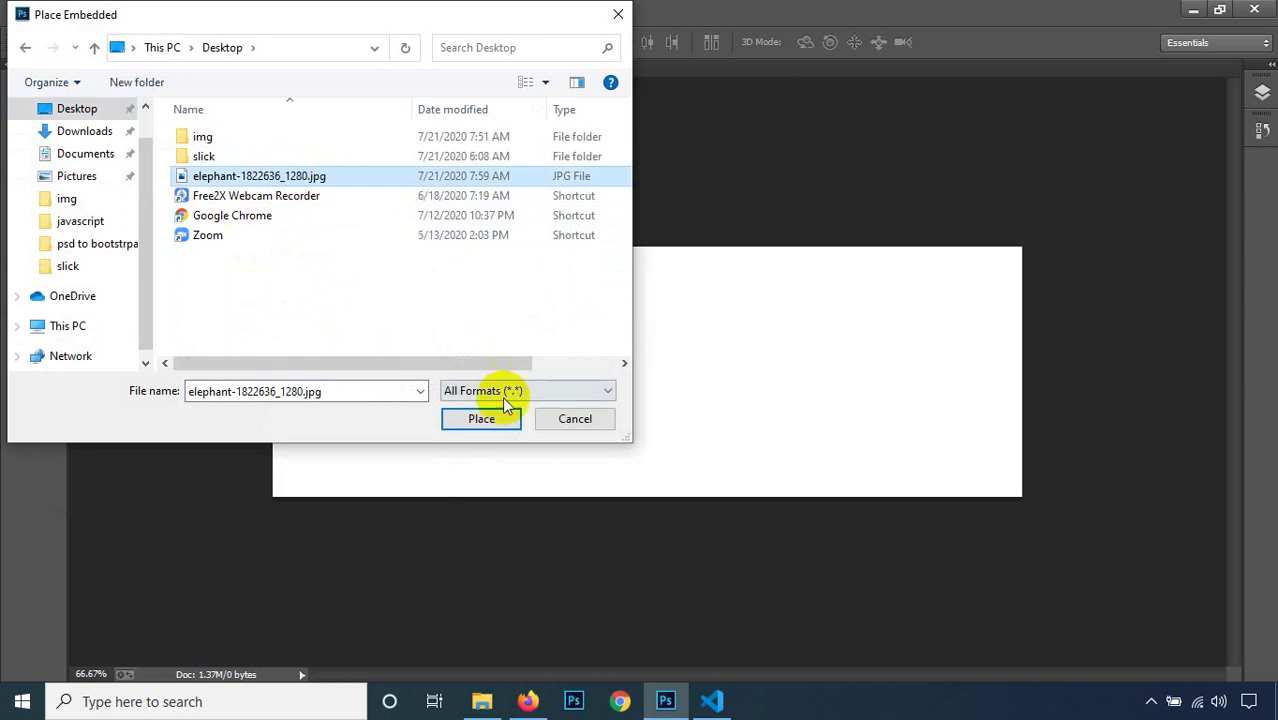
pyautogui.click(483, 424)
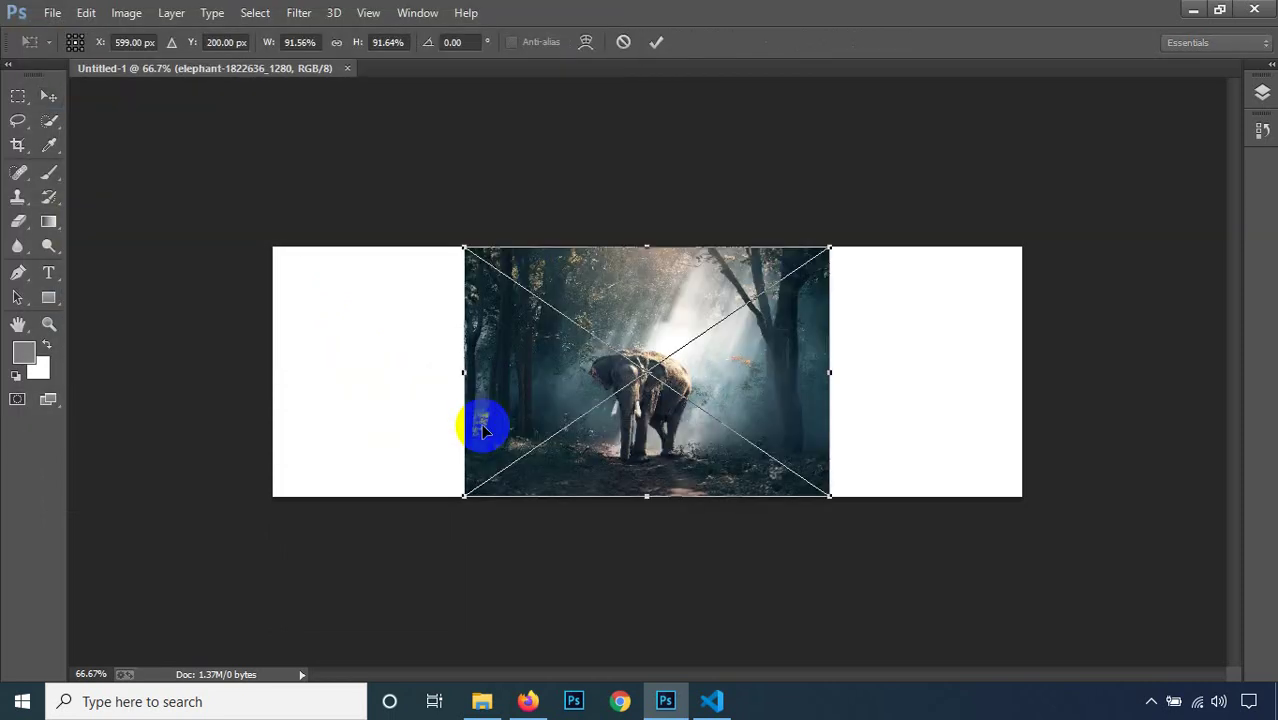
pyautogui.click(660, 419)
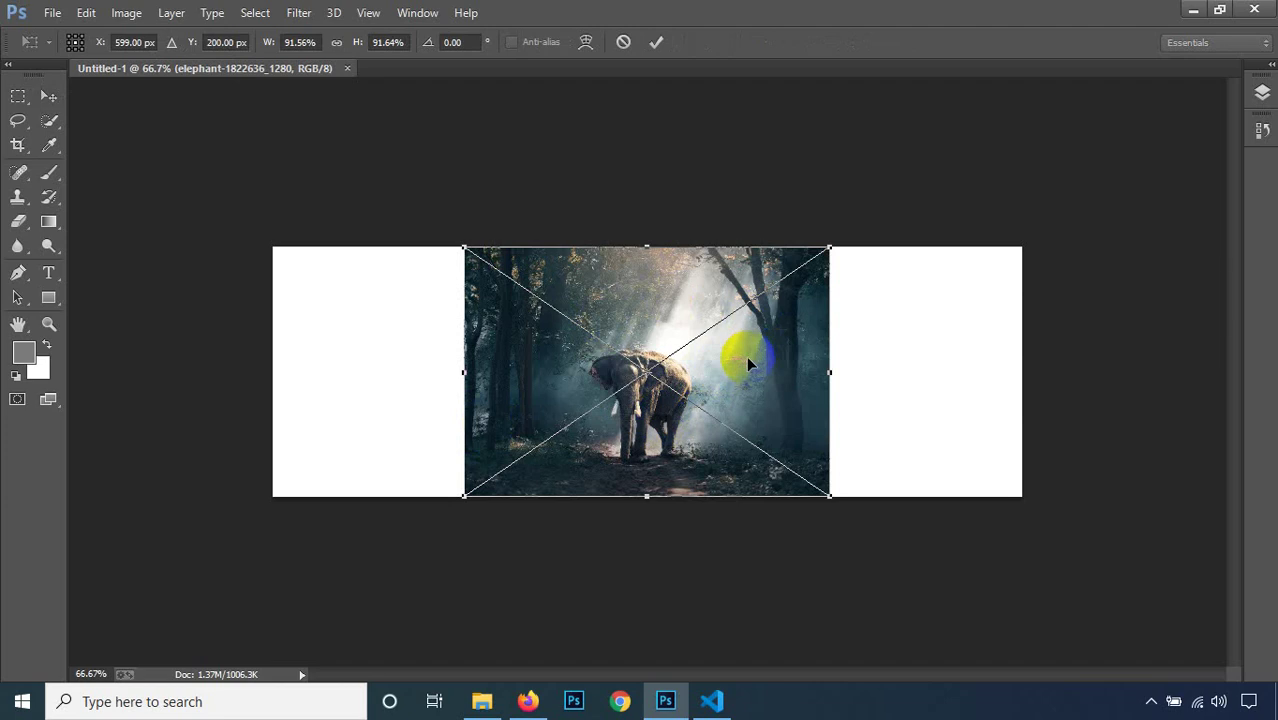
pyautogui.click(657, 43)
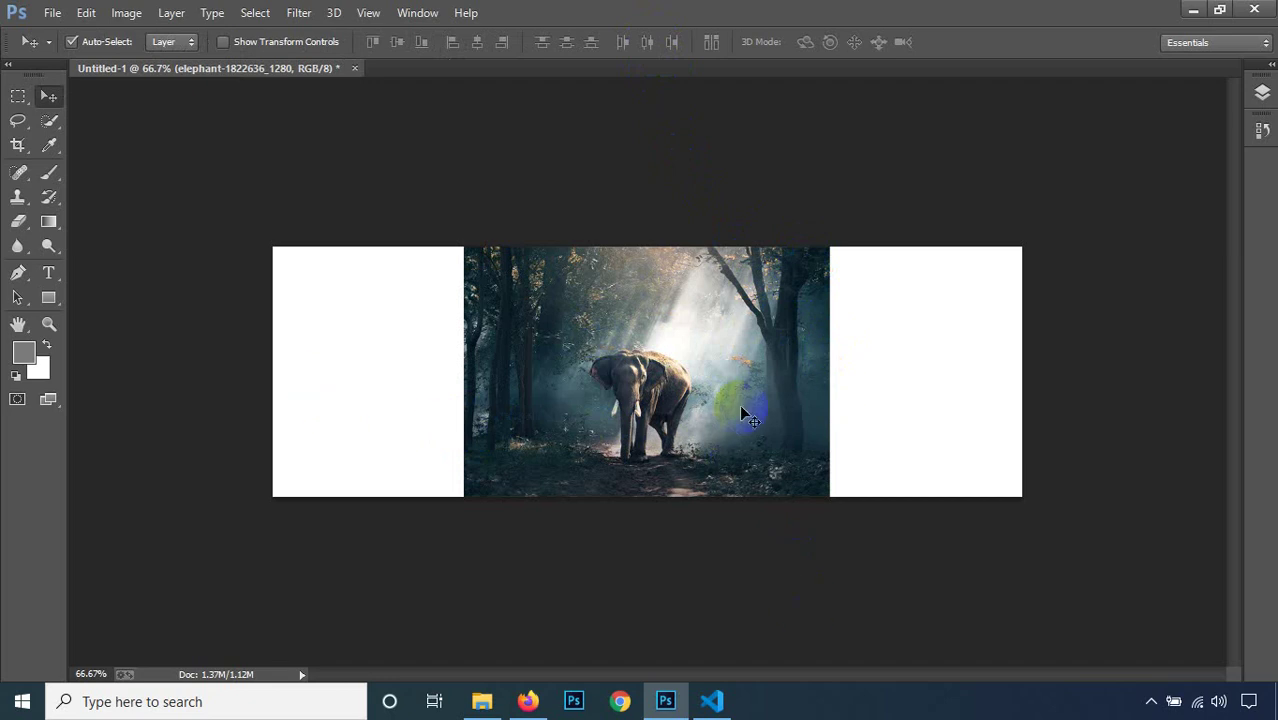
pyautogui.moveTo(728, 380)
pyautogui.mouseDown()
pyautogui.moveTo(712, 427)
pyautogui.moveTo(715, 337)
pyautogui.moveTo(710, 360)
pyautogui.moveTo(508, 359)
pyautogui.moveTo(730, 362)
pyautogui.mouseUp()
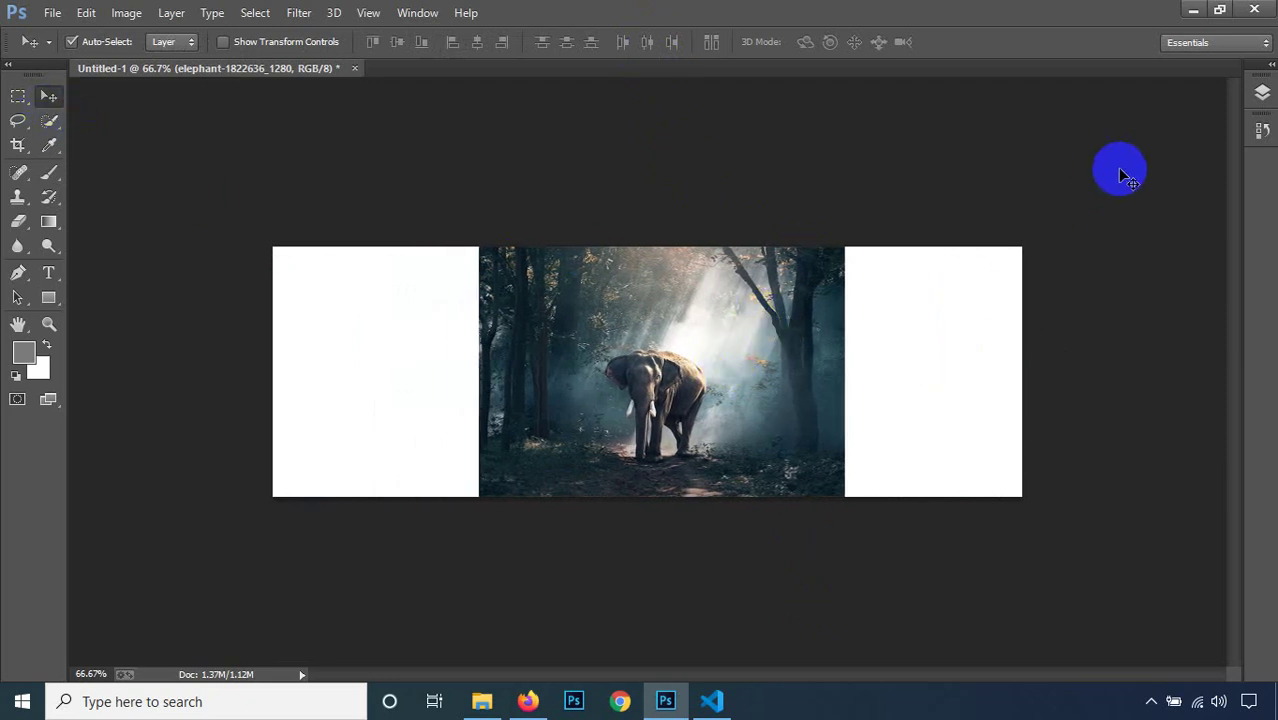
# Step: Show the layer list and check the Background and elephant layers by toggling their visibility, ending with the elephant layer selected
pyautogui.click(1261, 93)
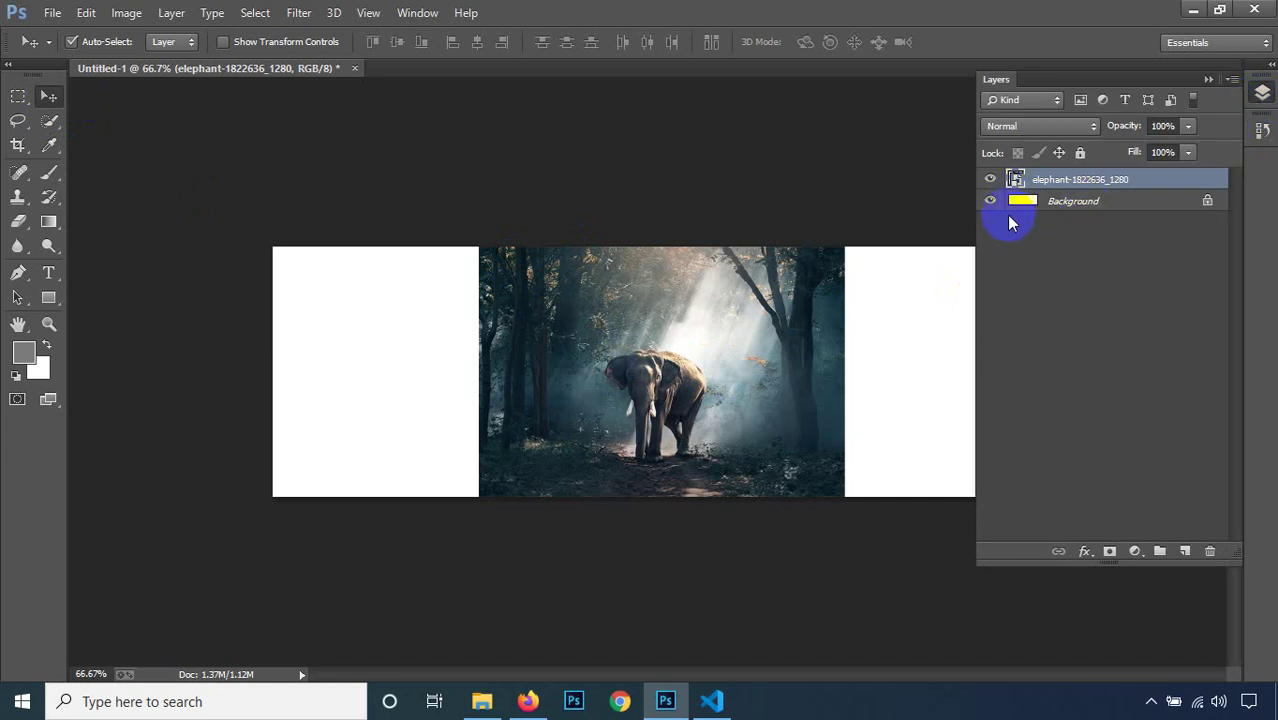
pyautogui.click(1061, 205)
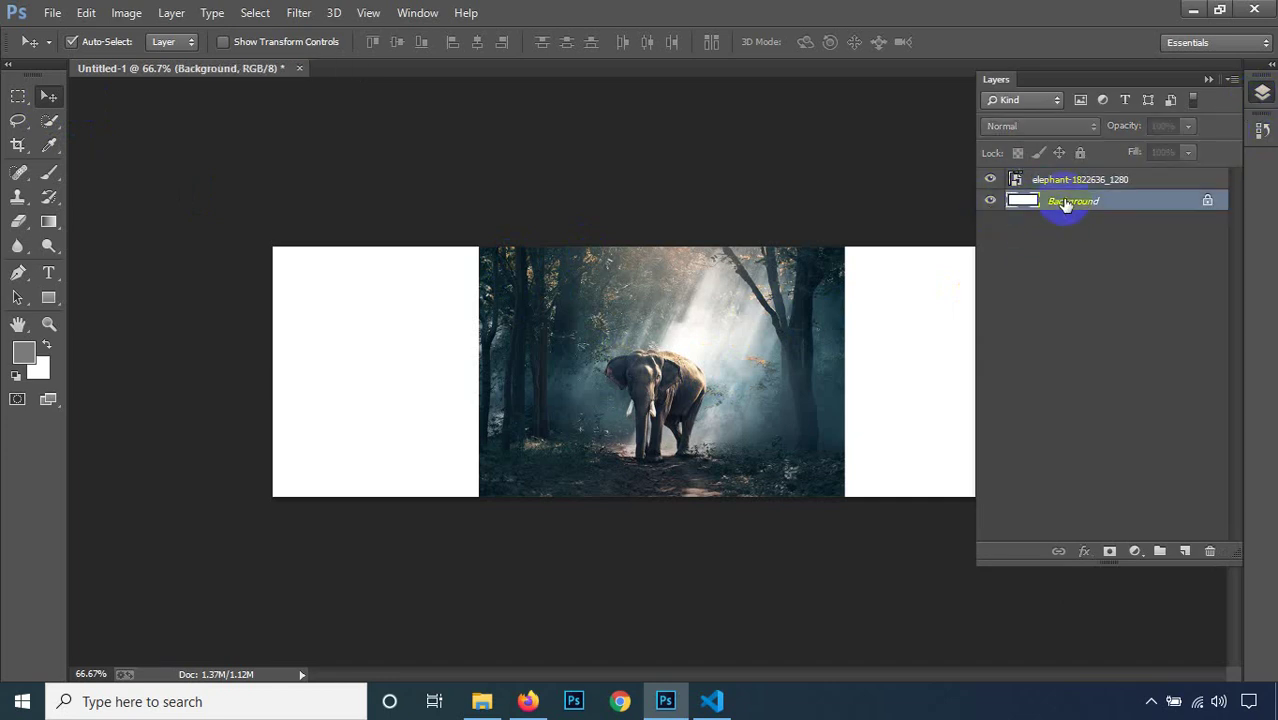
pyautogui.click(992, 202)
pyautogui.click(992, 202)
pyautogui.click(990, 181)
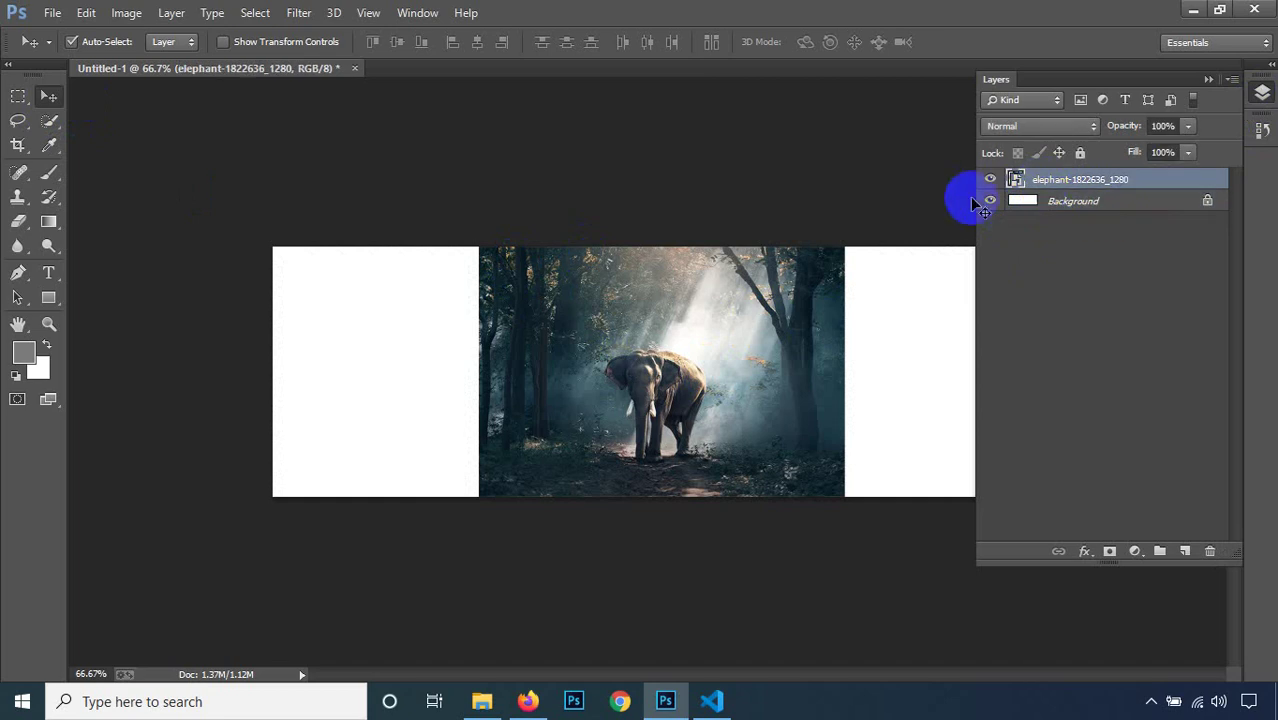
pyautogui.click(989, 181)
pyautogui.click(989, 181)
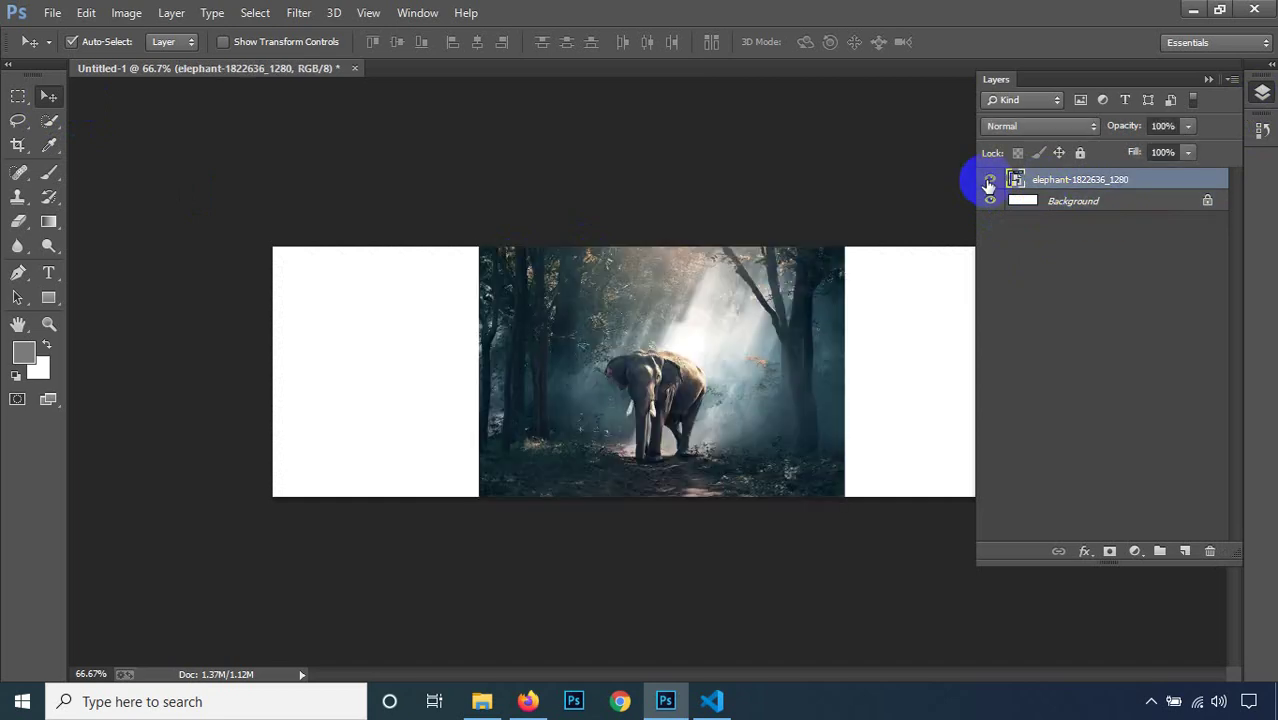
pyautogui.click(1079, 205)
pyautogui.click(1092, 188)
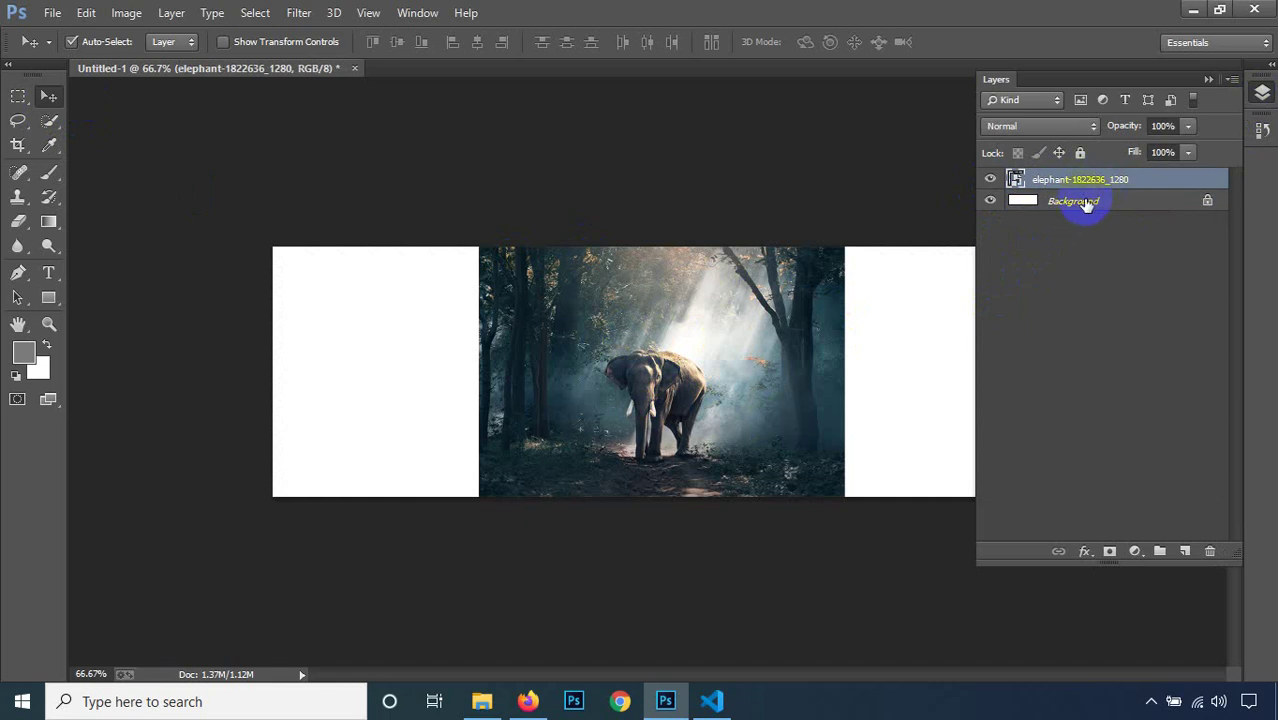
pyautogui.click(1086, 205)
pyautogui.click(1092, 184)
pyautogui.click(1043, 188)
# Step: Scale the elephant layer proportionally about its centre to about 200% (1282 × 875 px) with Free Transform so it covers the banner
pyautogui.hotkey('ctrl', 't')
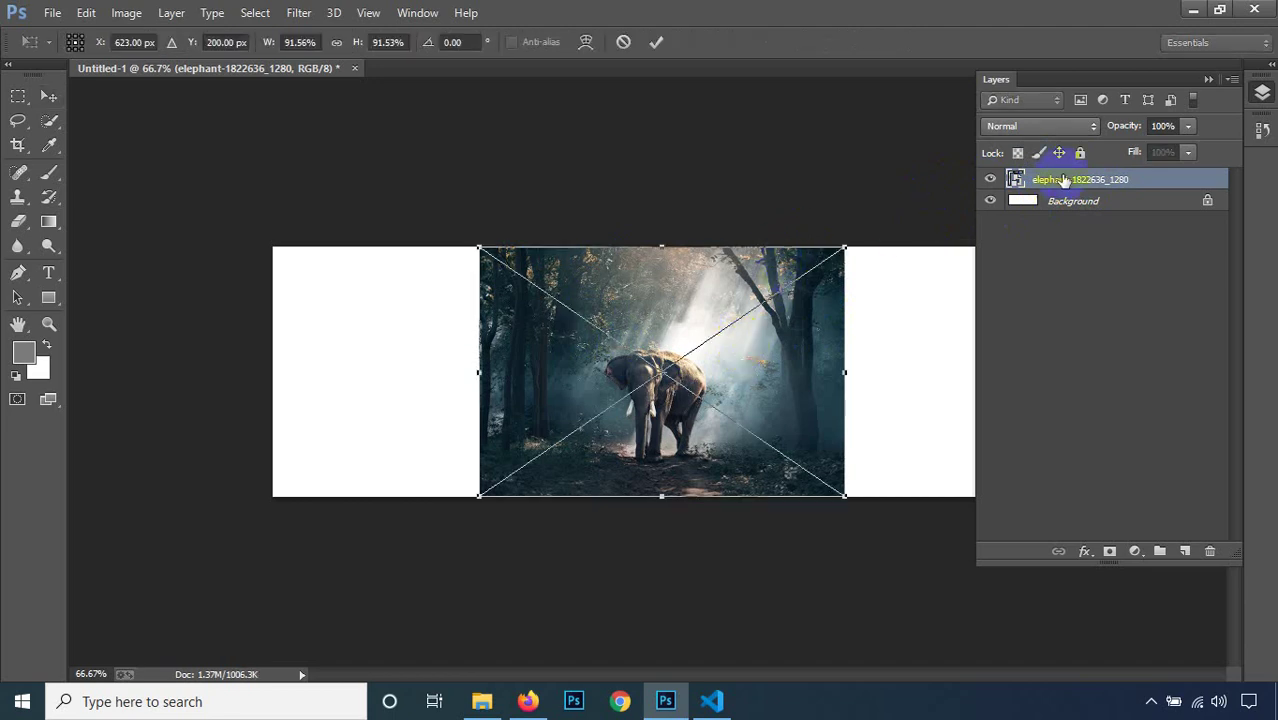
pyautogui.click(655, 44)
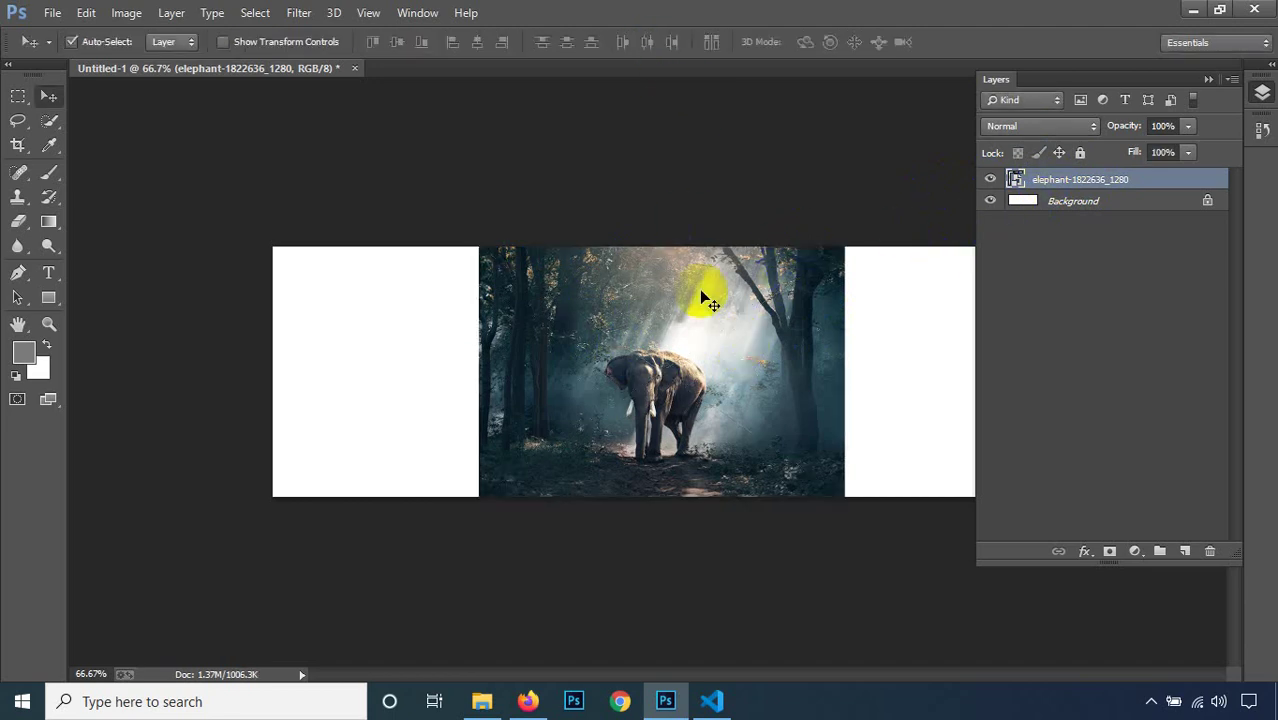
pyautogui.hotkey('ctrl', 't')
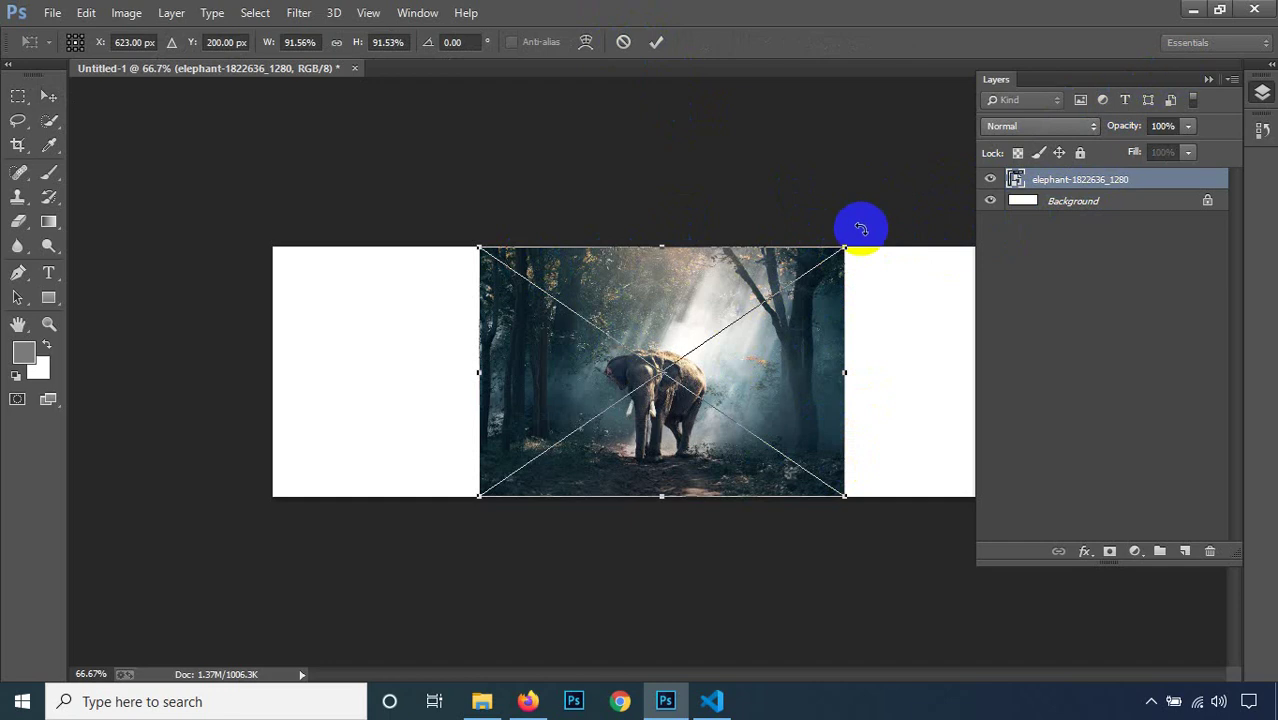
pyautogui.hotkey('ctrl', '-')
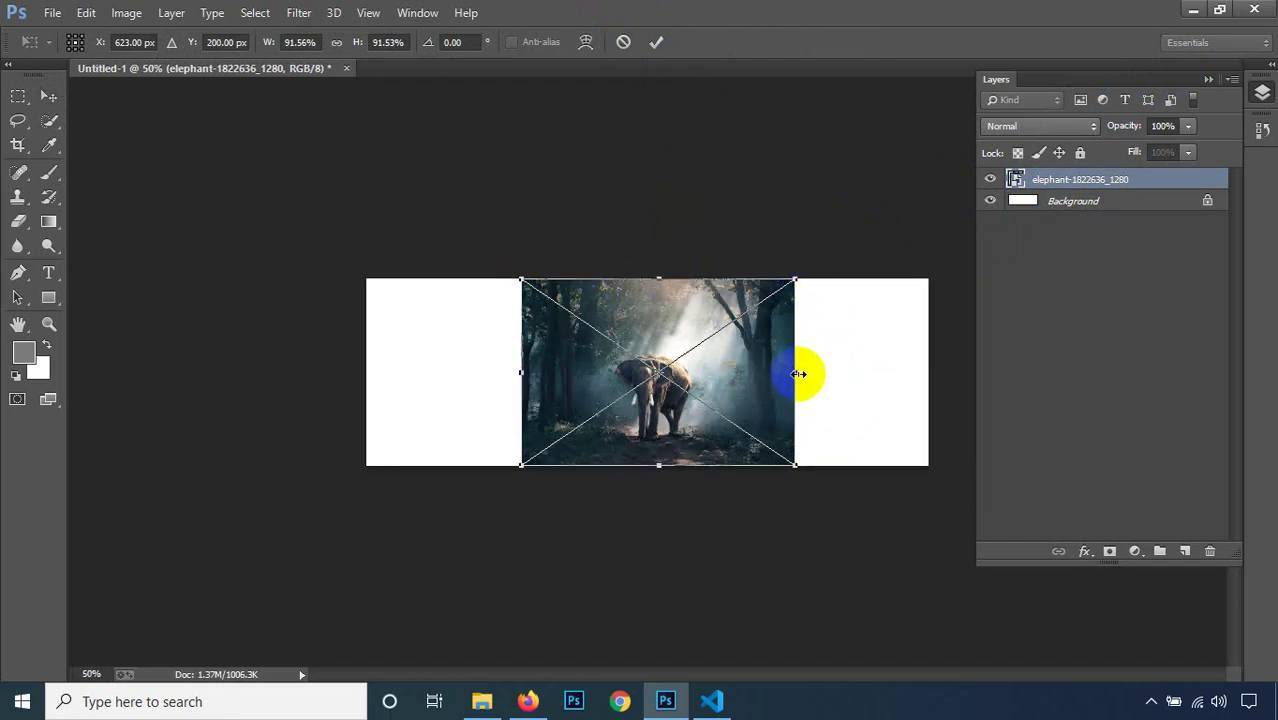
pyautogui.click(800, 280)
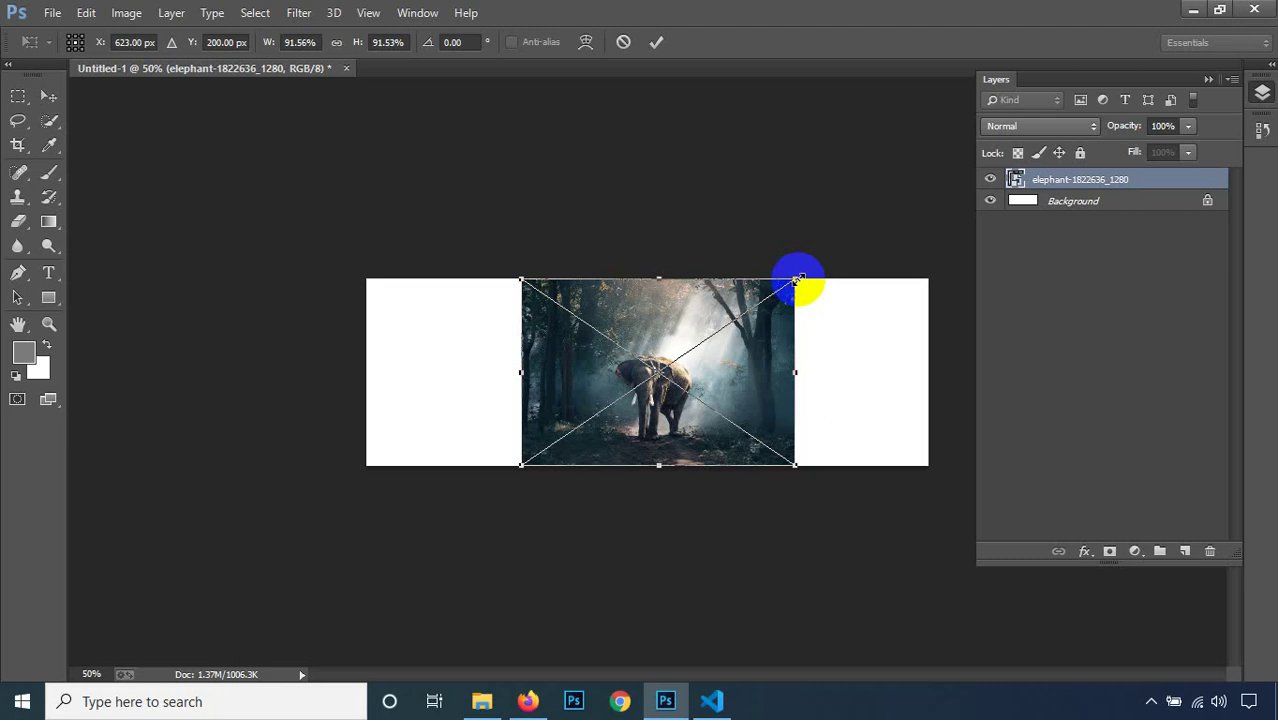
pyautogui.moveTo(797, 279); pyautogui.dragTo(957, 164)
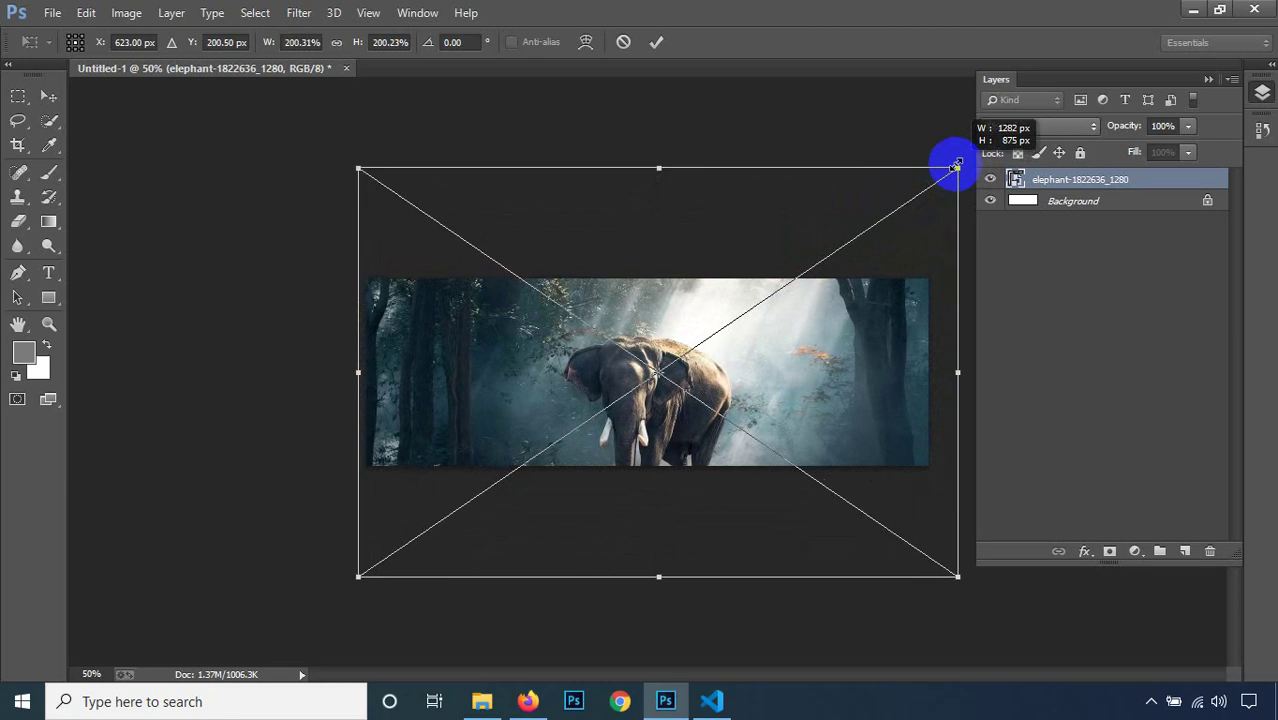
pyautogui.moveTo(956, 166); pyautogui.dragTo(956, 166)
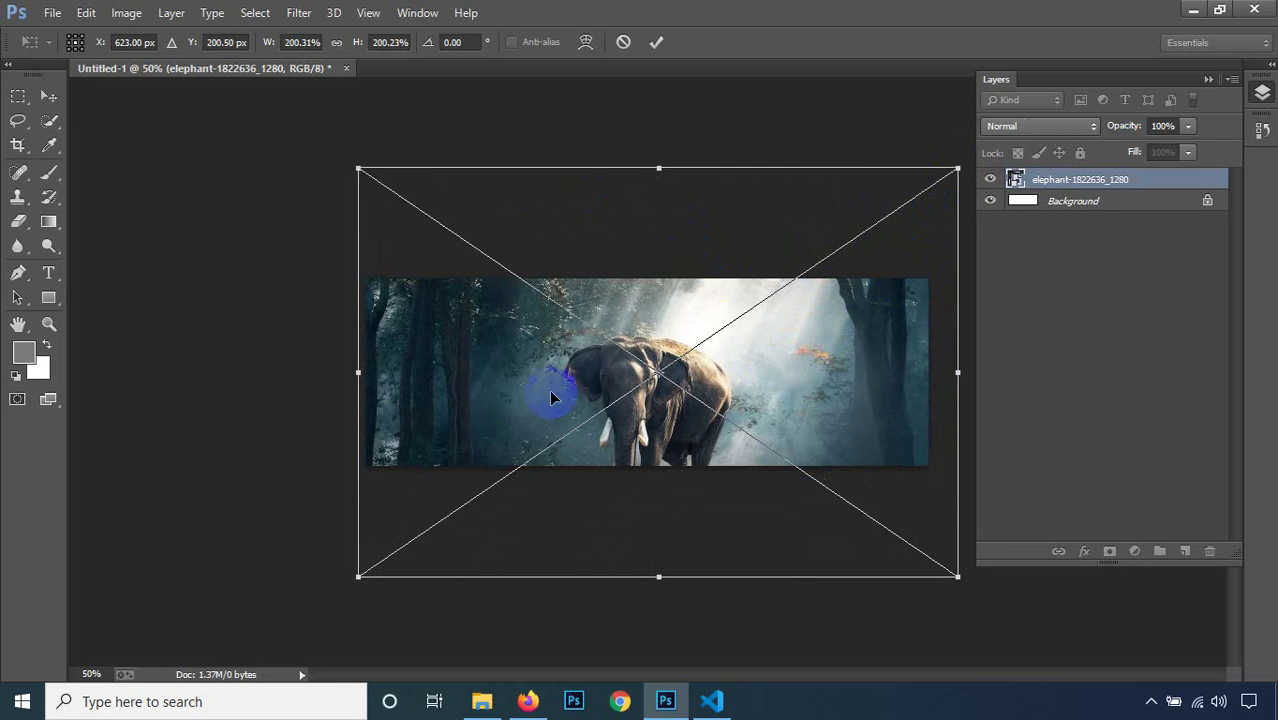
# Step: Move the enlarged elephant image up to about X 641 px, Y 86.5 px, apply the transform and collapse the layer list
pyautogui.moveTo(551, 398); pyautogui.dragTo(723, 341)
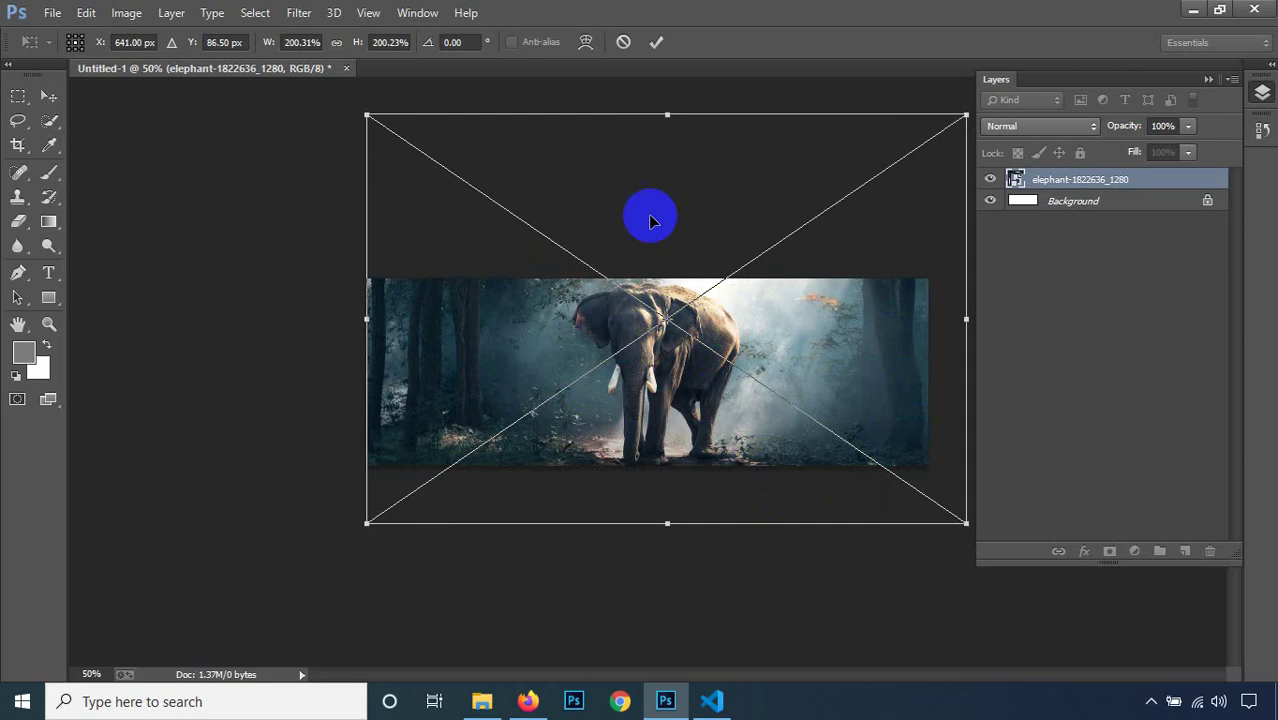
pyautogui.click(655, 44)
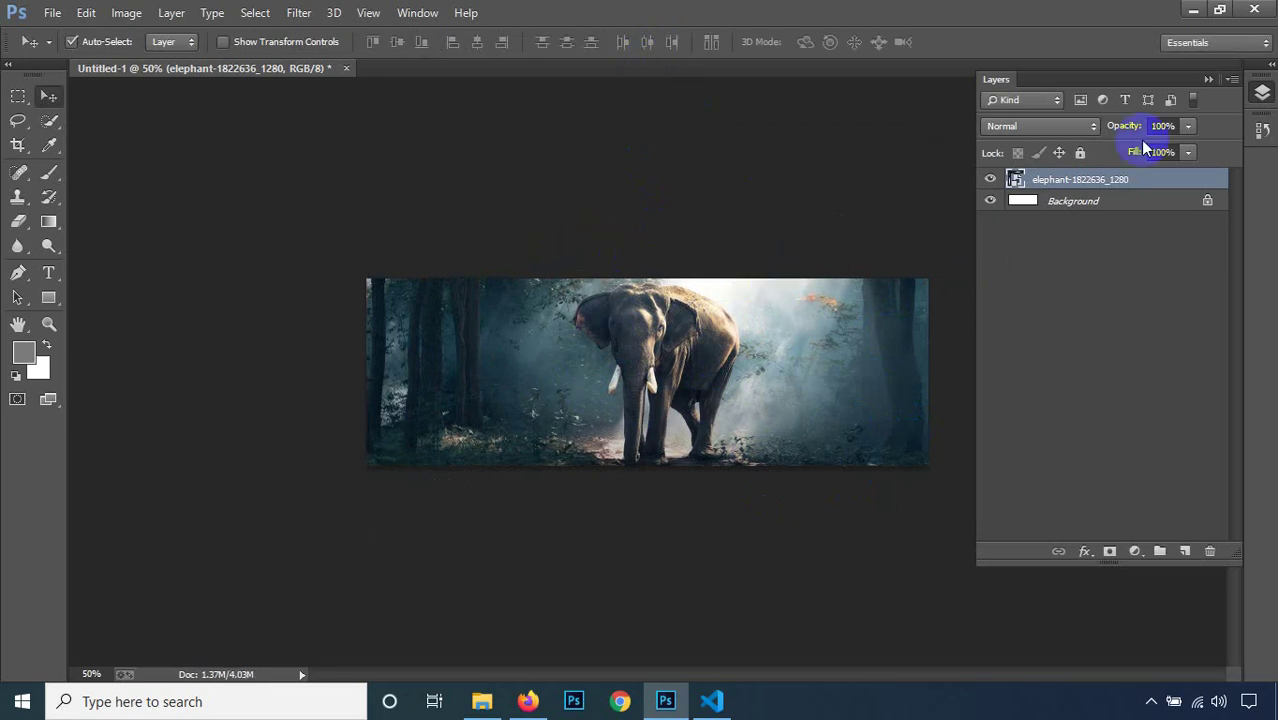
pyautogui.click(1208, 80)
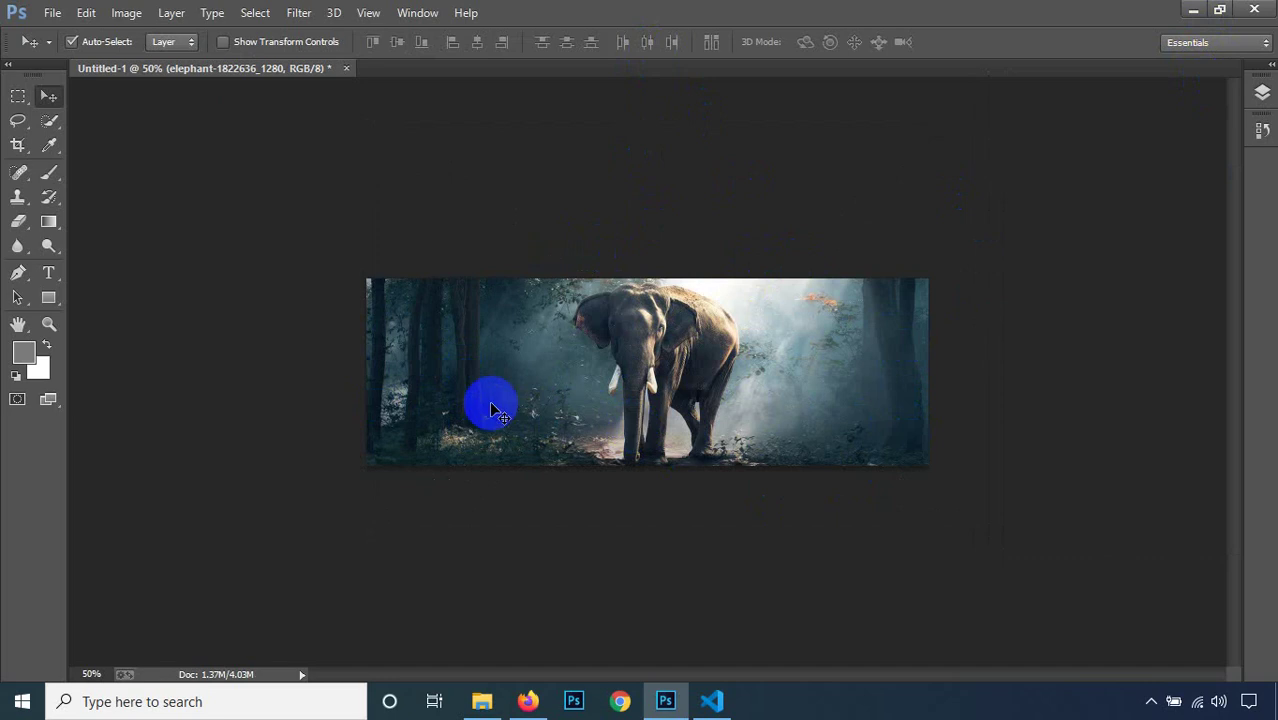
# Step: Save the banner to the desktop as a JPEG named slider 01, at quality 8 (High) with the Baseline ("Standard") format
pyautogui.click(51, 14)
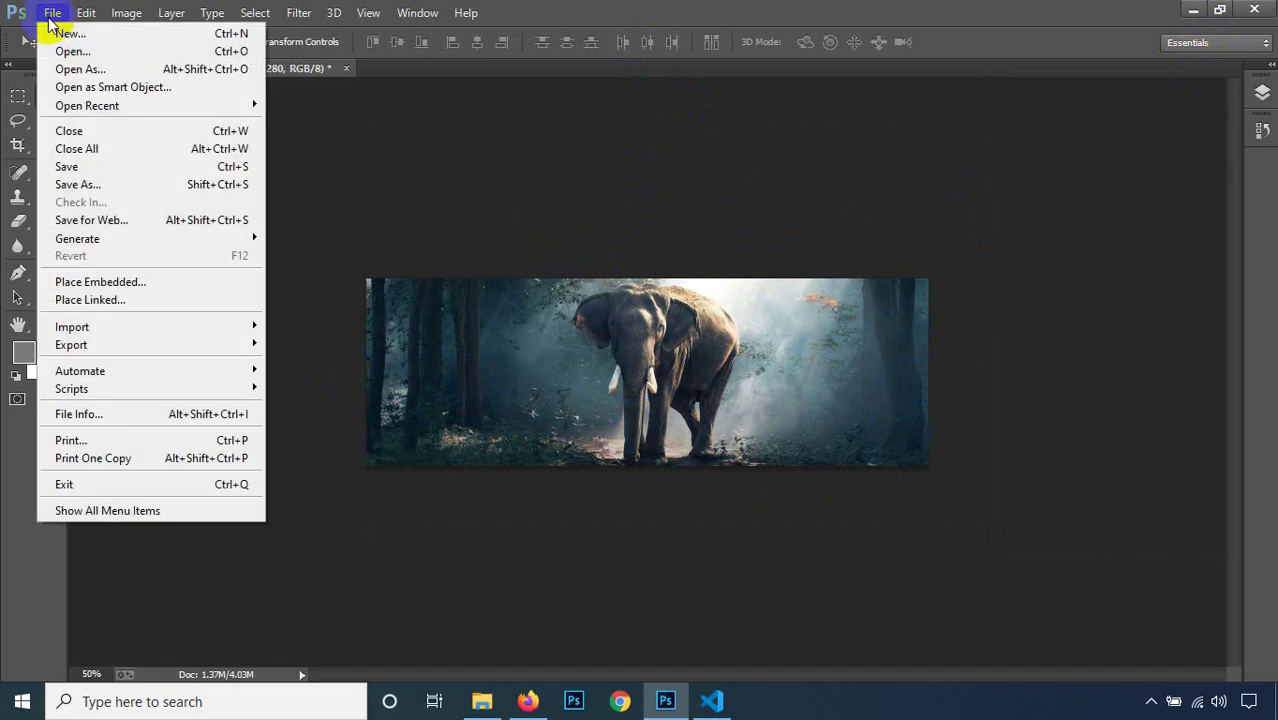
pyautogui.click(110, 190)
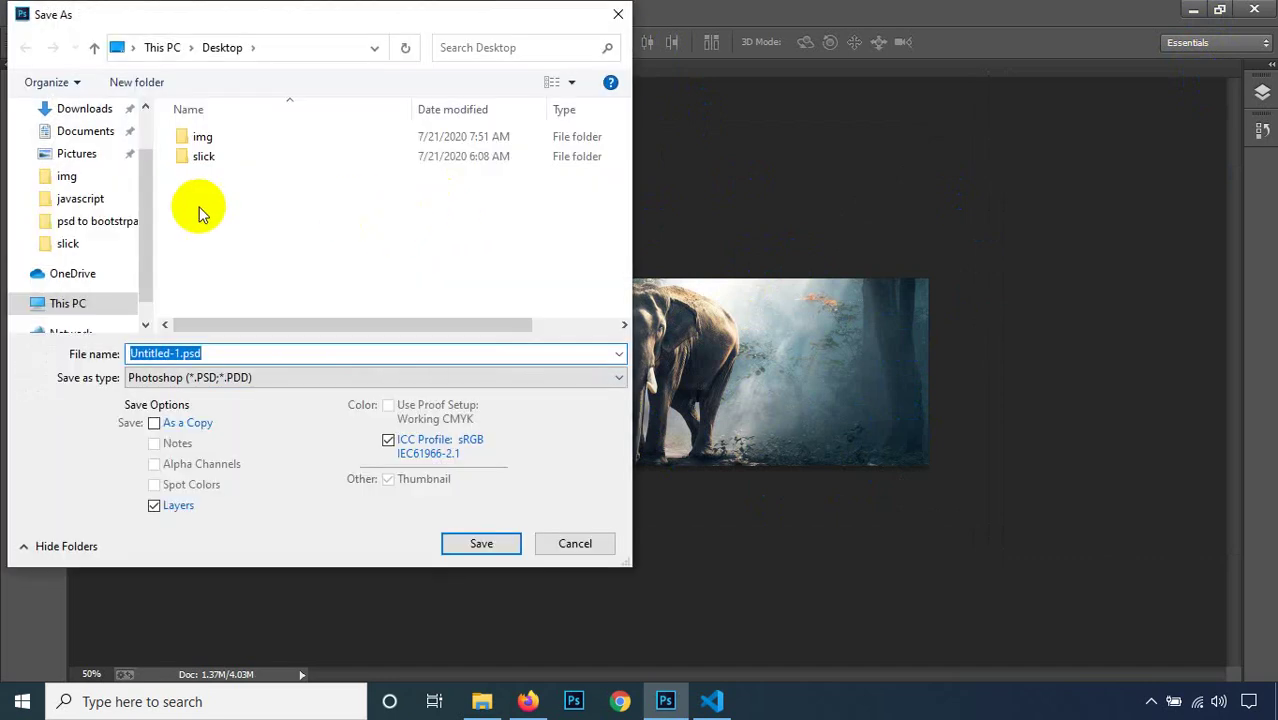
pyautogui.scroll(1, 120, 160)
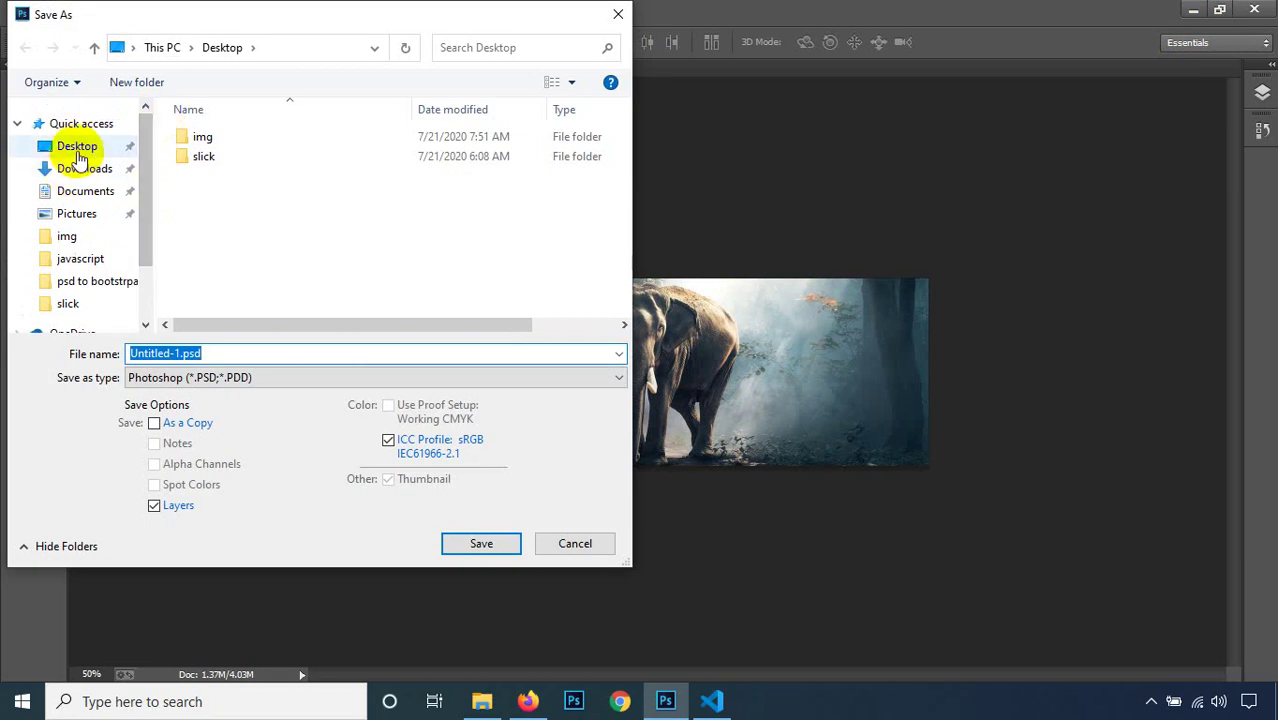
pyautogui.click(77, 146)
pyautogui.click(222, 354)
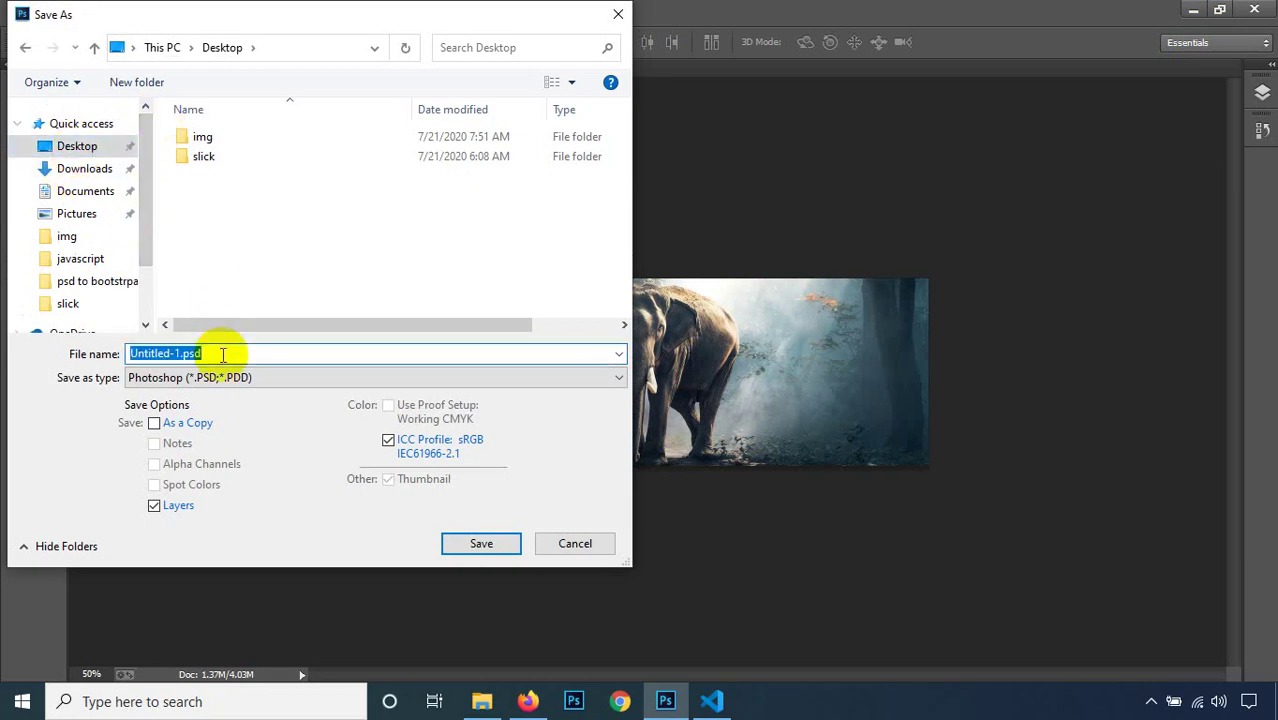
pyautogui.write('slider 01')
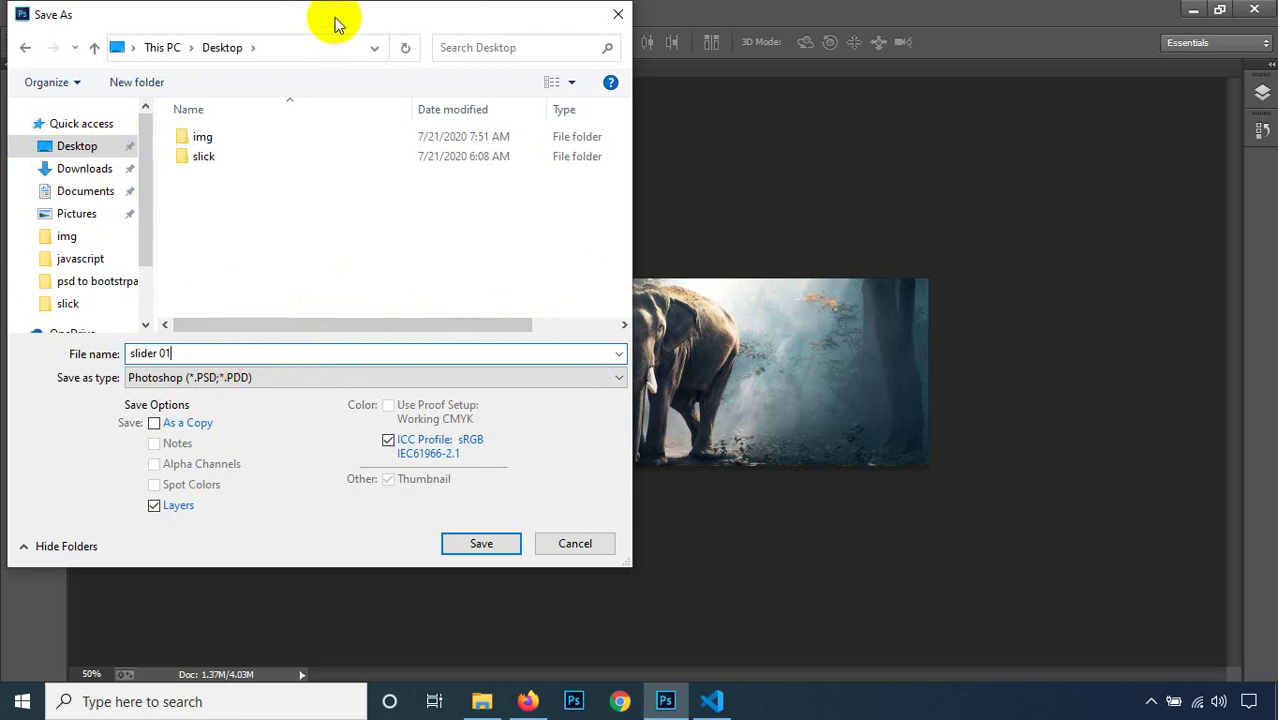
pyautogui.moveTo(337, 23); pyautogui.dragTo(383, 33)
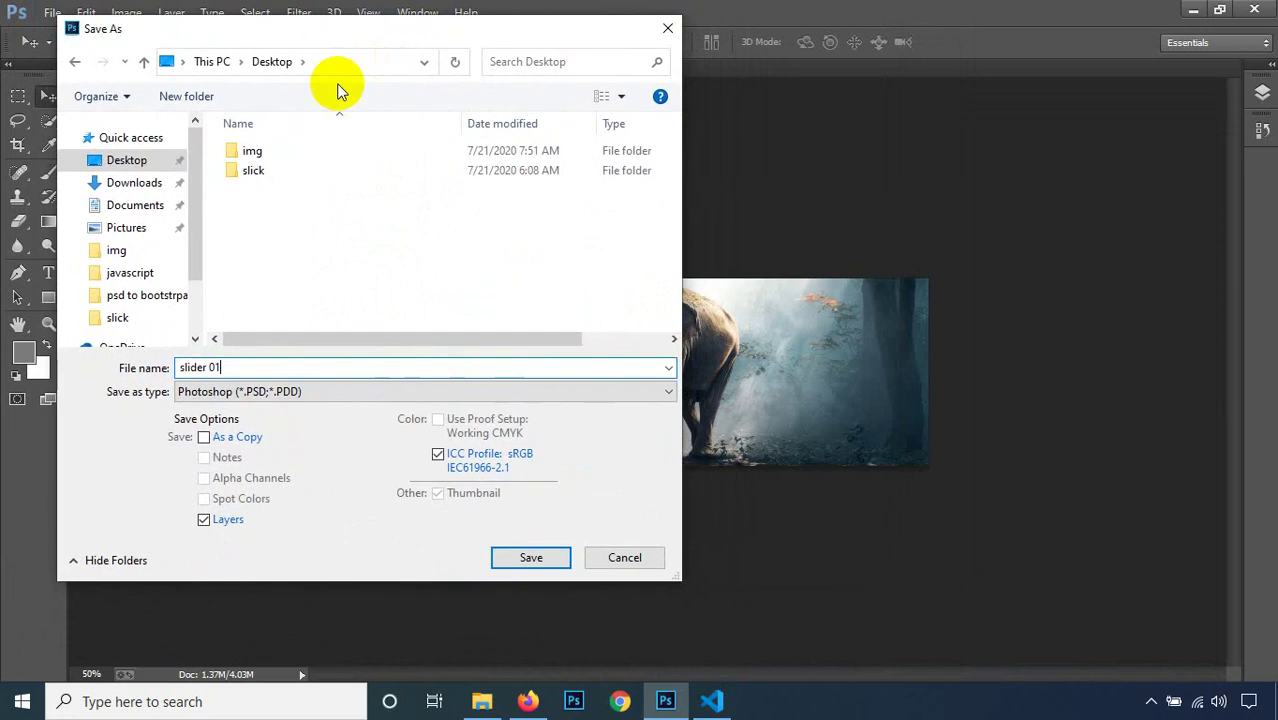
pyautogui.click(262, 394)
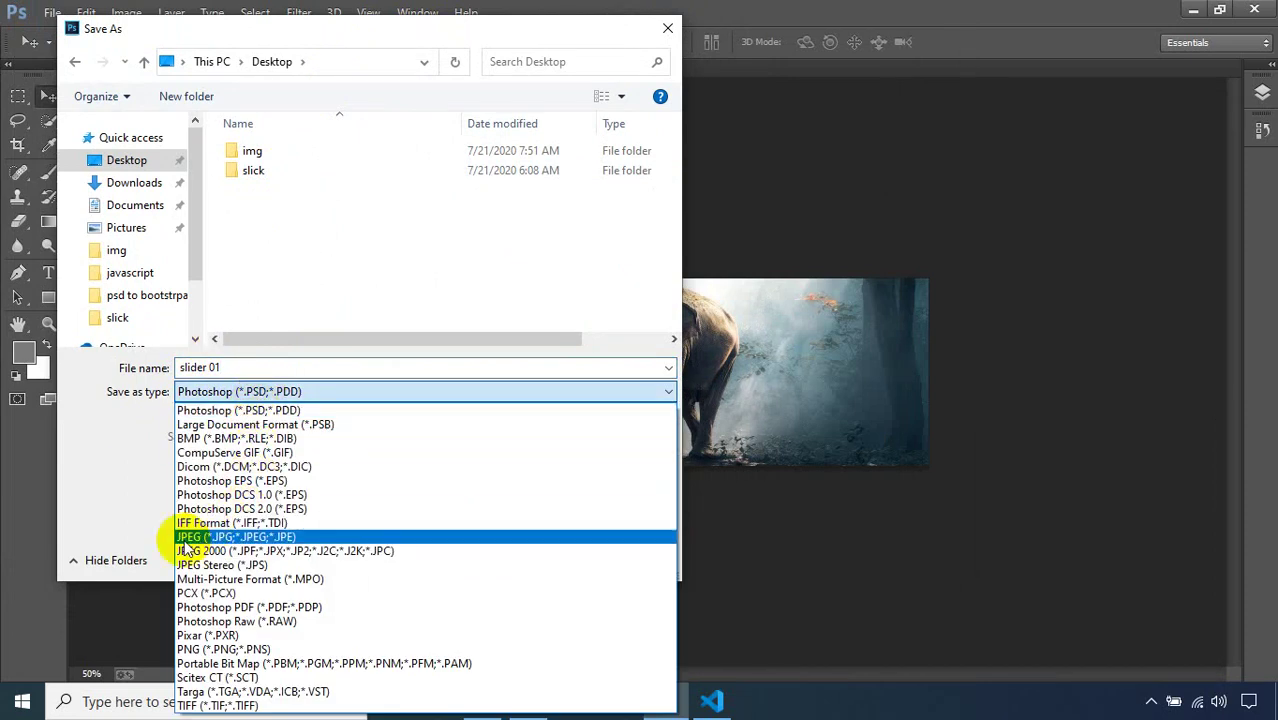
pyautogui.click(235, 537)
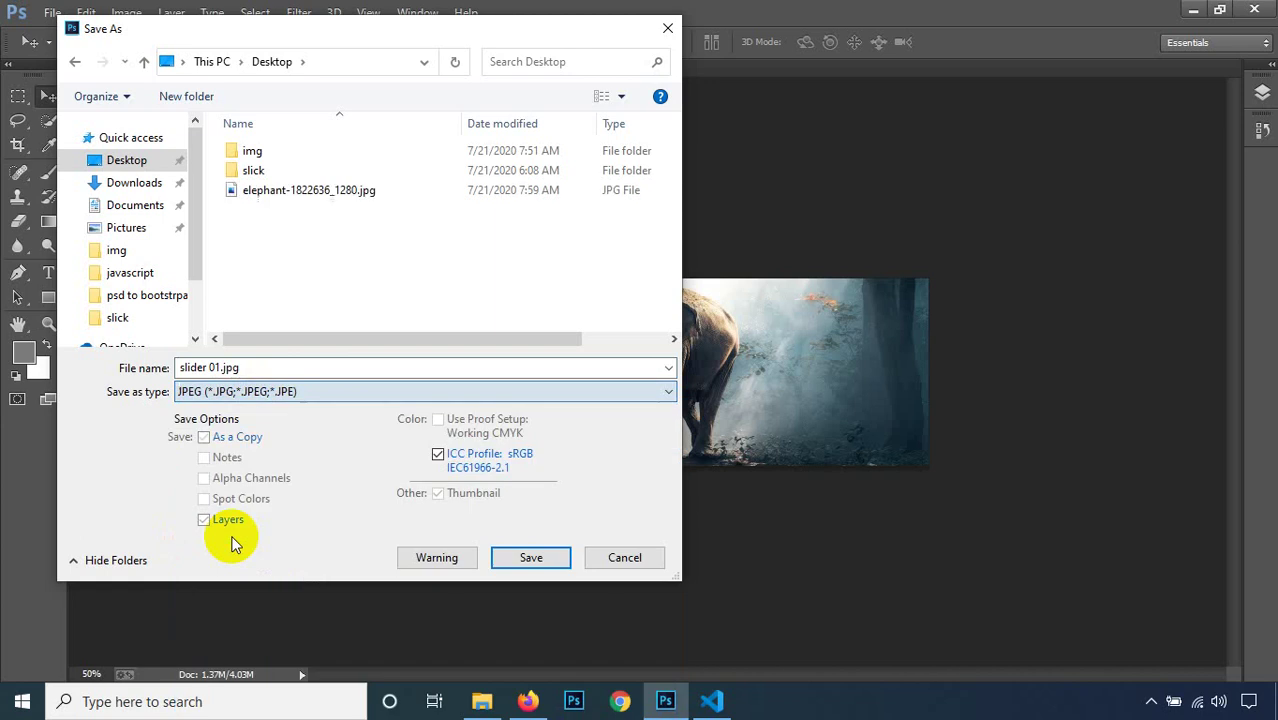
pyautogui.click(522, 557)
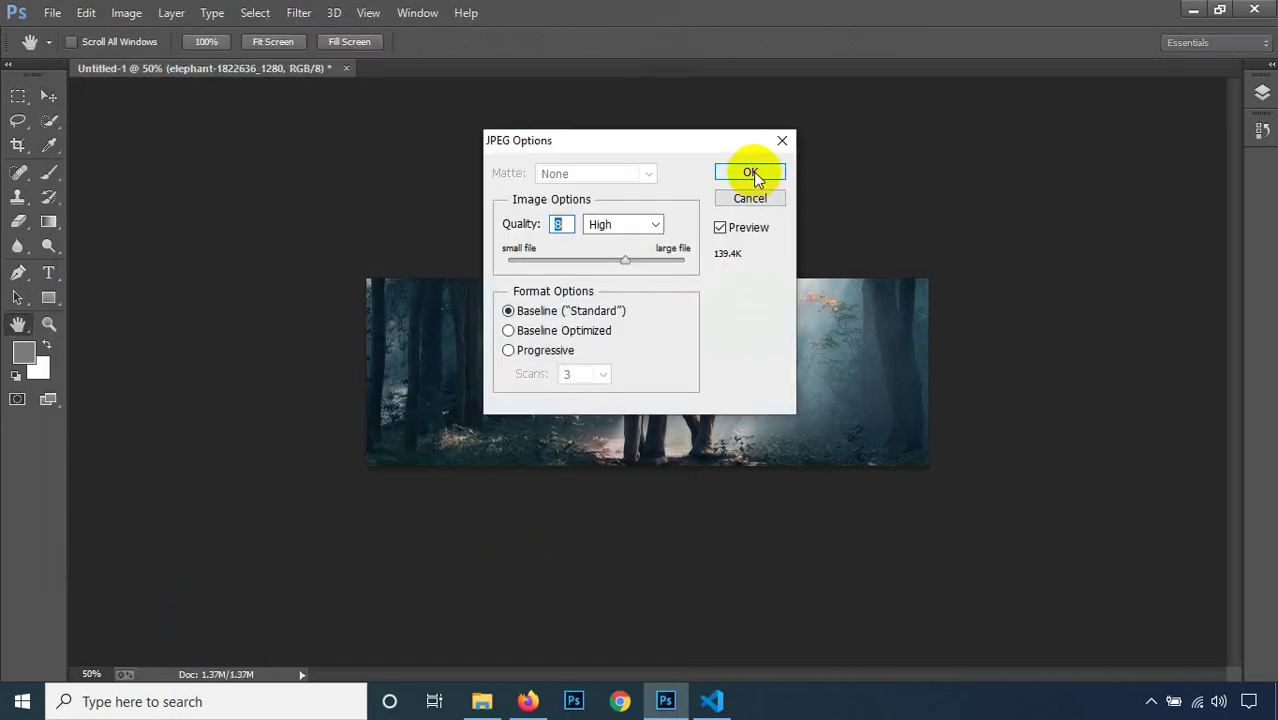
pyautogui.click(751, 173)
# Step: Switch to the desktop, move the original elephant photo to the Recycle Bin, and permanently empty the bin
pyautogui.click(1194, 10)
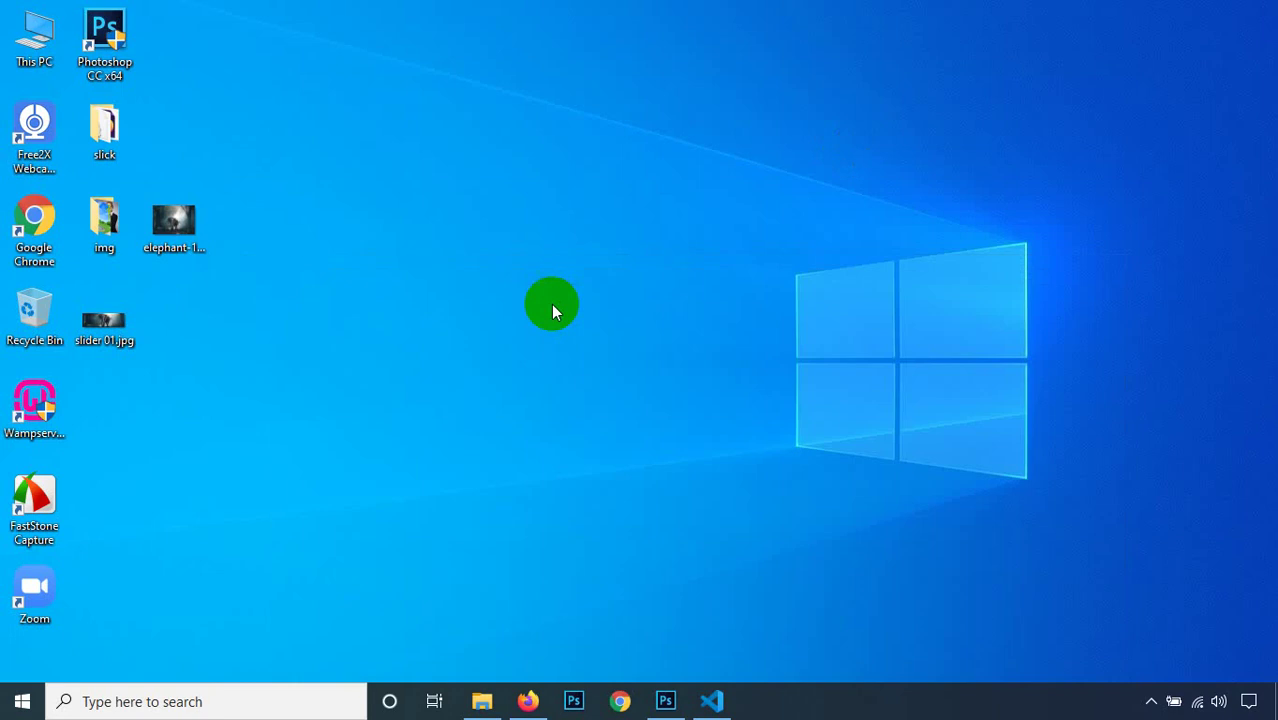
pyautogui.click(105, 322)
pyautogui.click(200, 250)
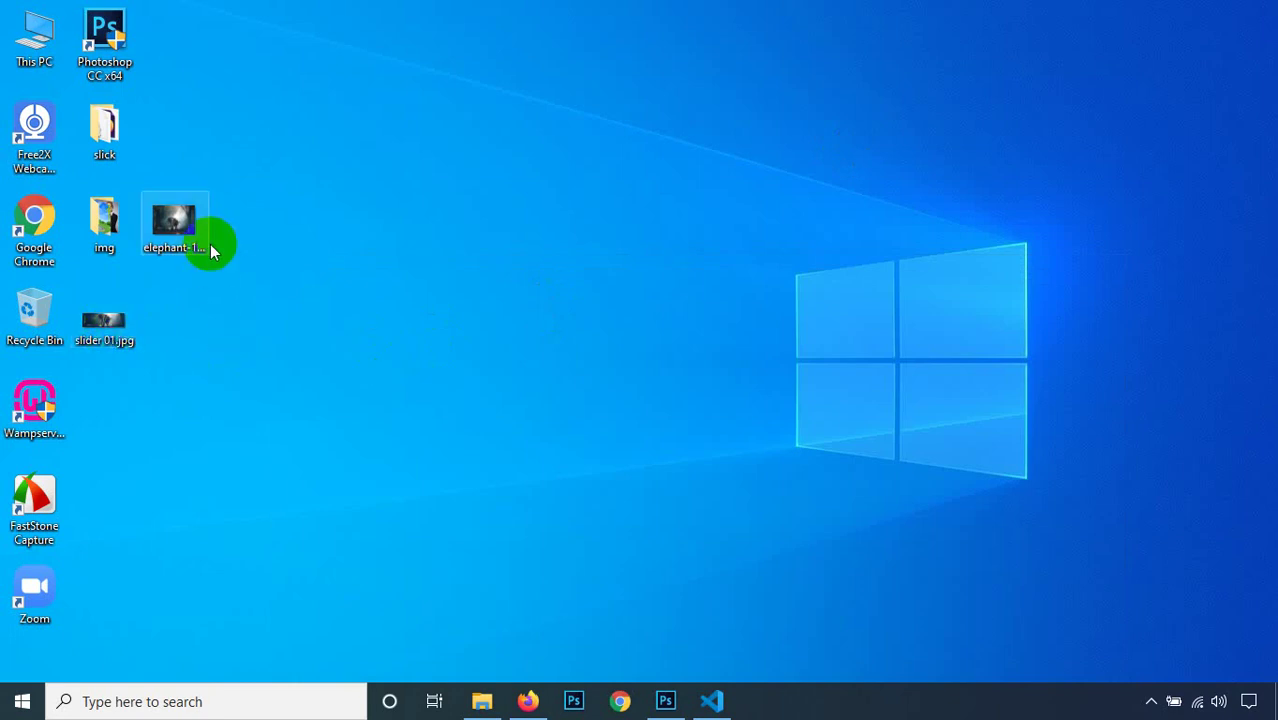
pyautogui.moveTo(185, 255); pyautogui.dragTo(40, 318)
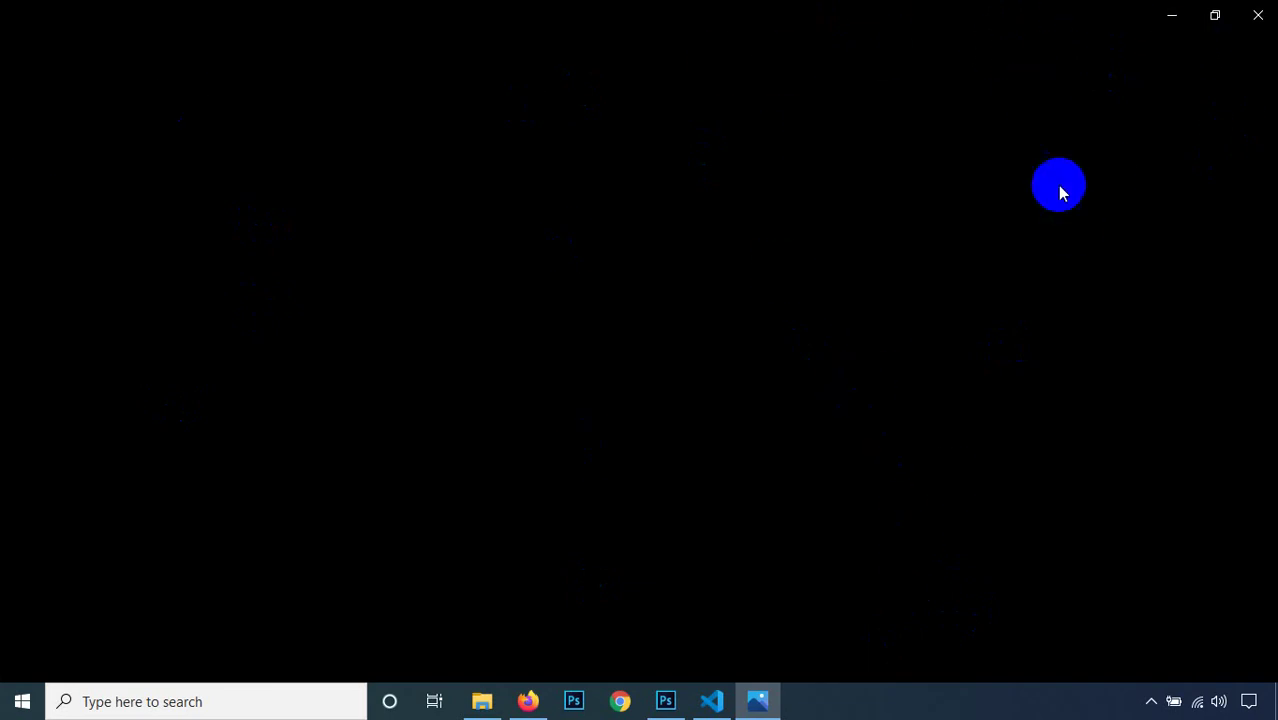
pyautogui.click(1175, 22)
pyautogui.rightClick(414, 123)
pyautogui.click(465, 172)
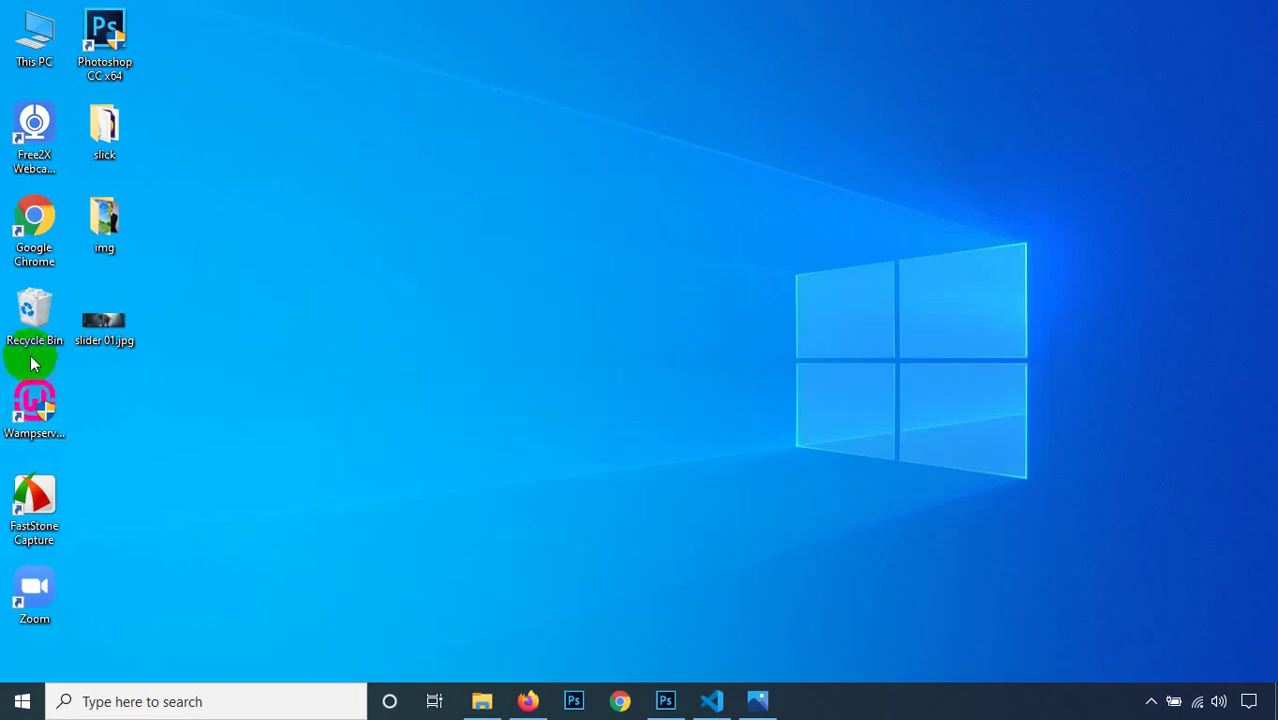
pyautogui.rightClick(34, 314)
pyautogui.click(50, 356)
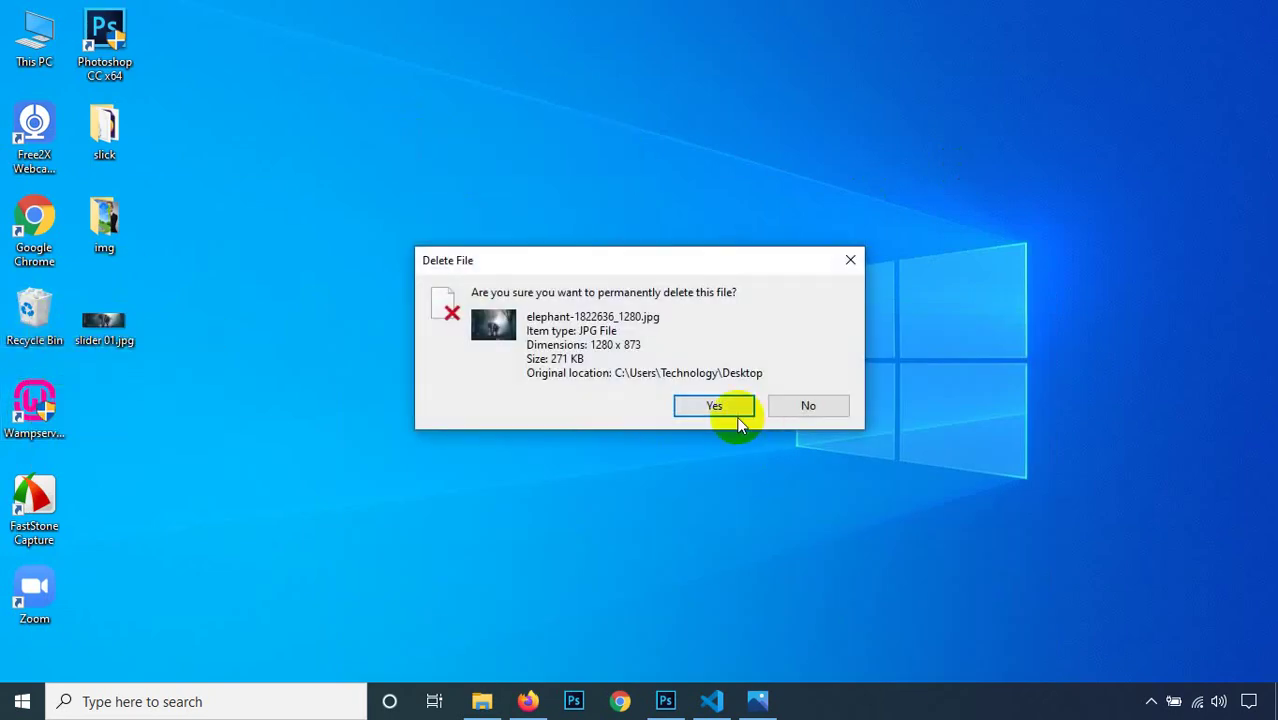
pyautogui.click(737, 412)
# Step: View the saved slider 01.jpg in Photos and close the viewer
pyautogui.click(752, 700)
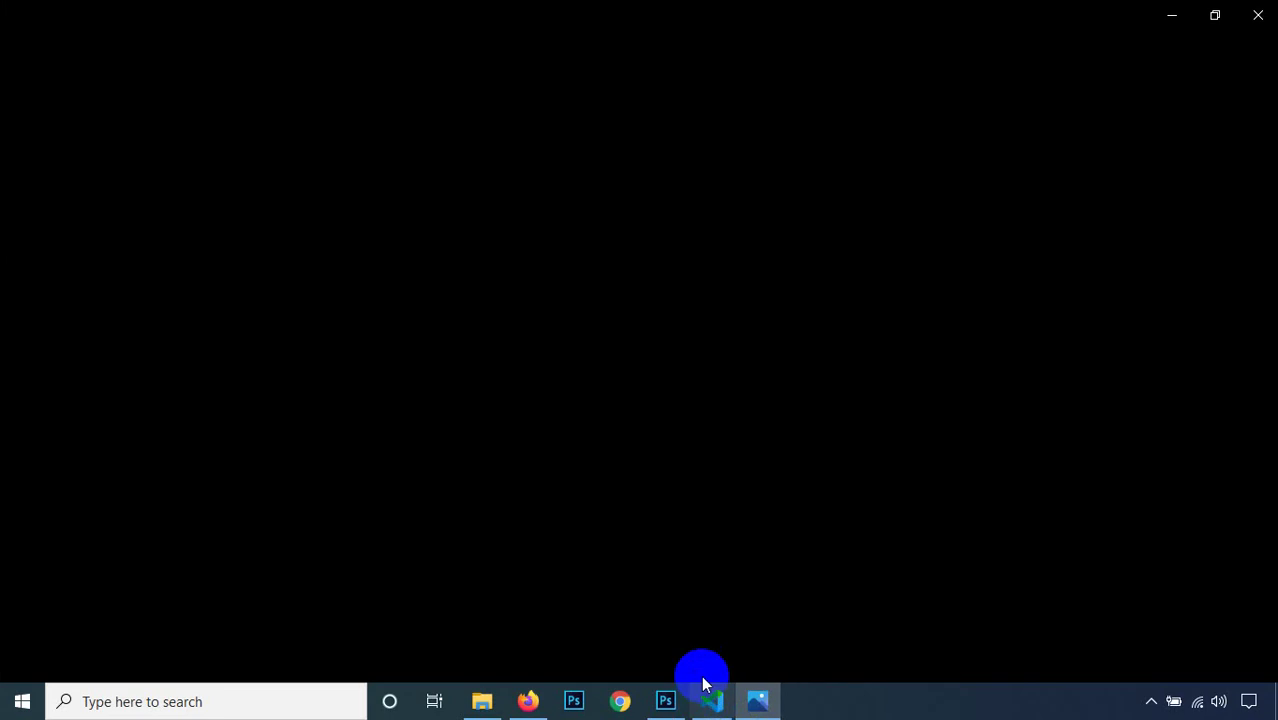
pyautogui.click(1163, 18)
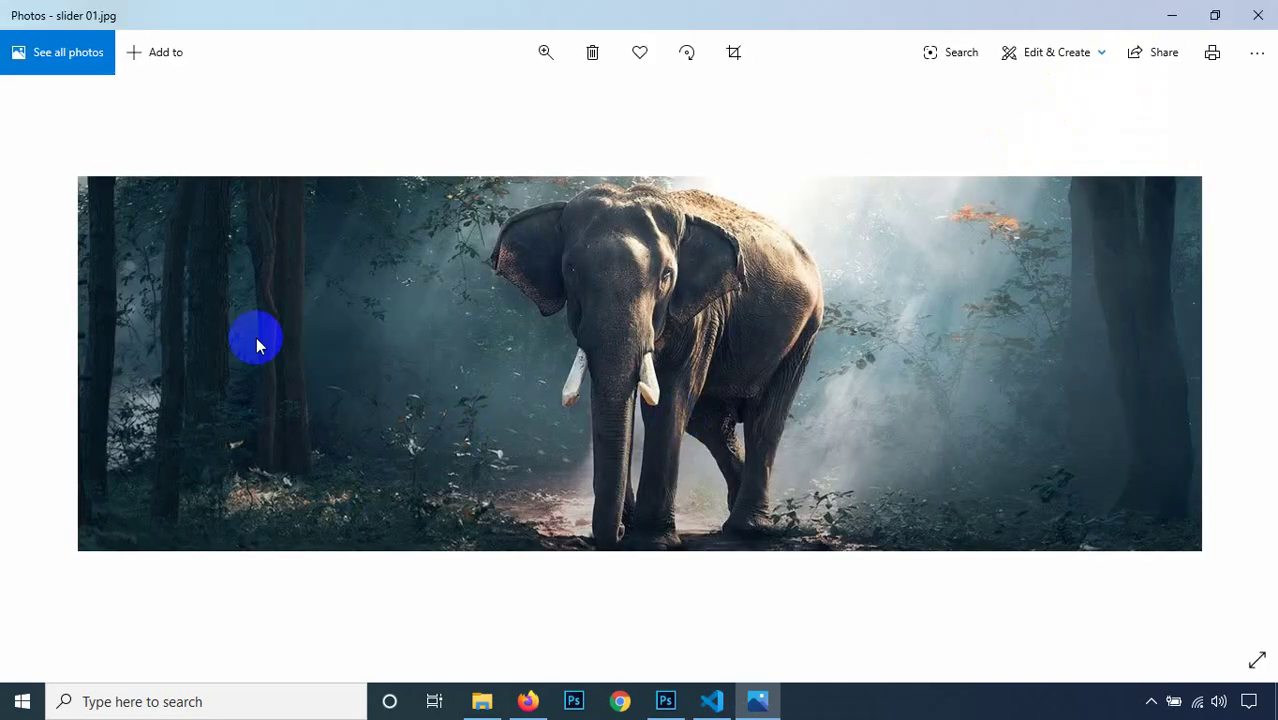
pyautogui.click(950, 402)
pyautogui.click(1257, 15)
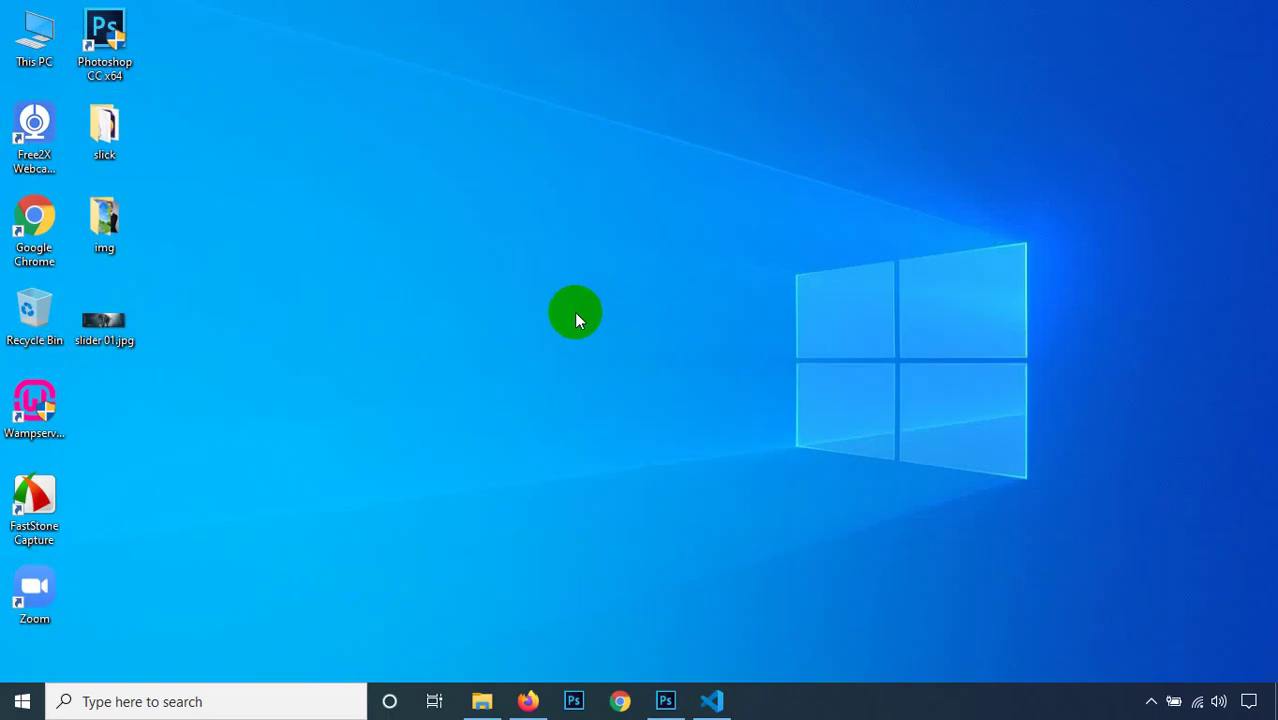
# Step: Switch to Photoshop, delete the elephant-1822636_1280 layer from the banner and collapse the layer list
pyautogui.click(665, 700)
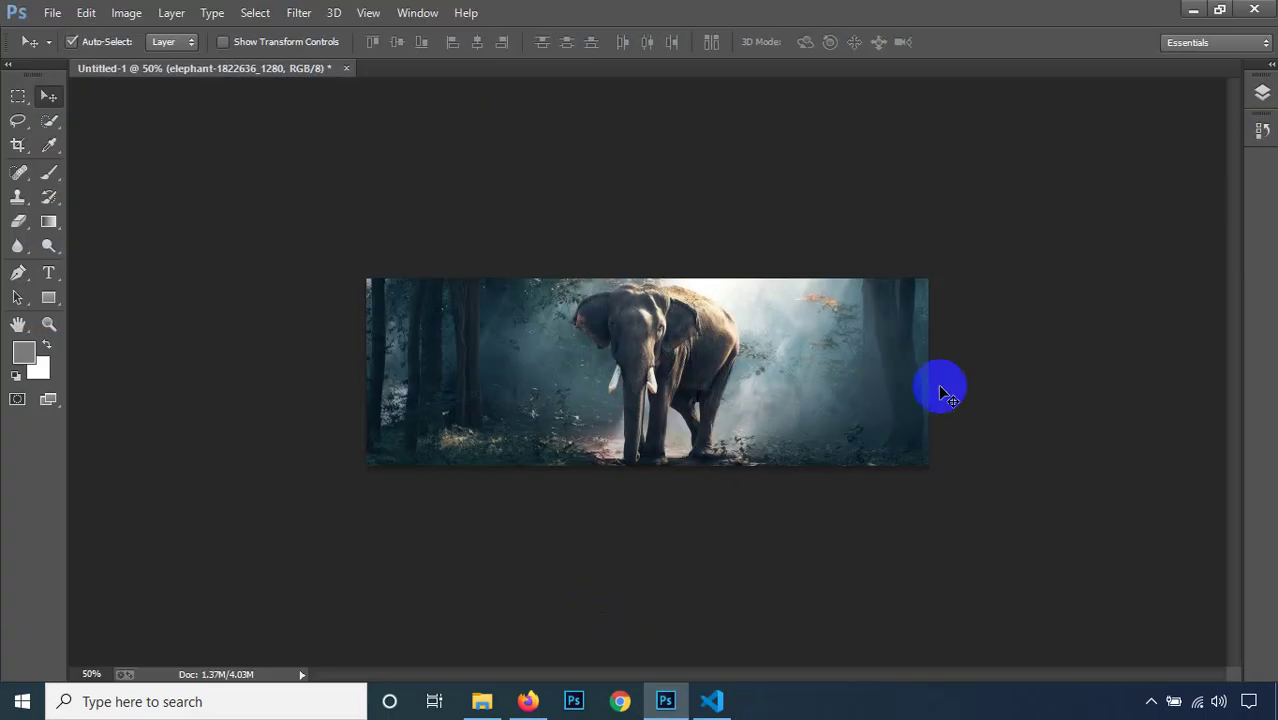
pyautogui.click(1262, 92)
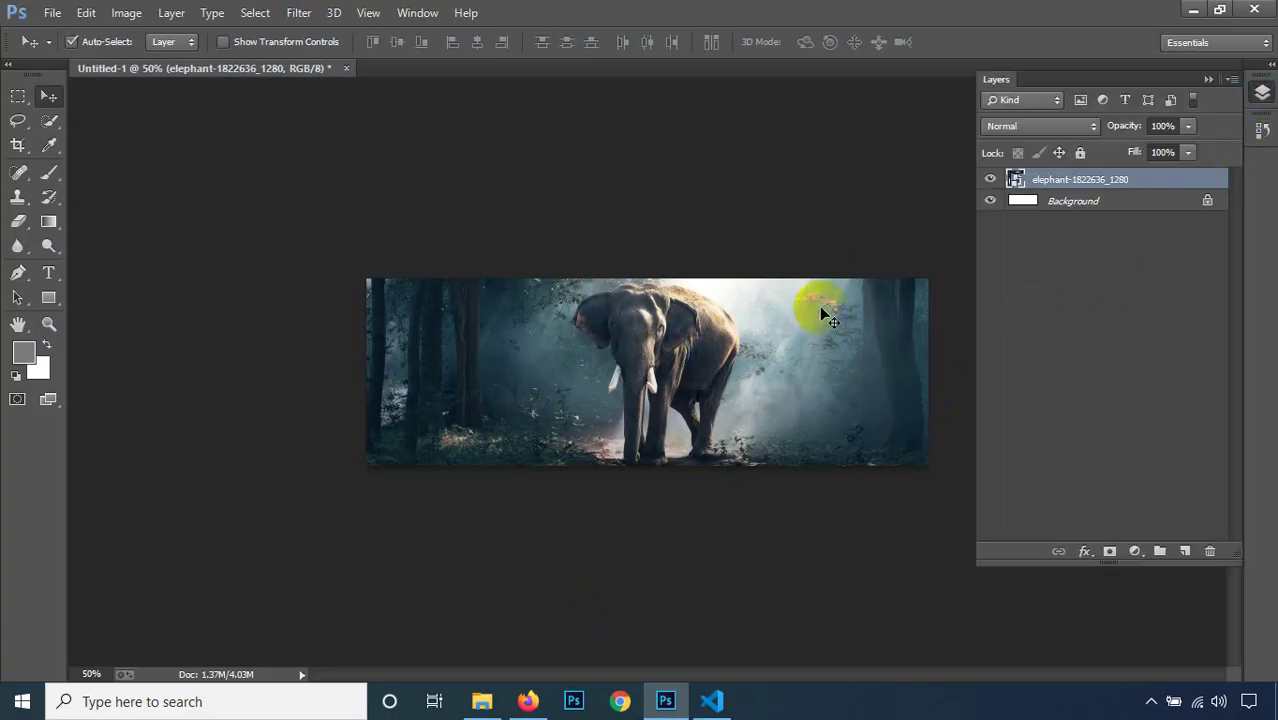
pyautogui.click(1097, 203)
pyautogui.click(1096, 181)
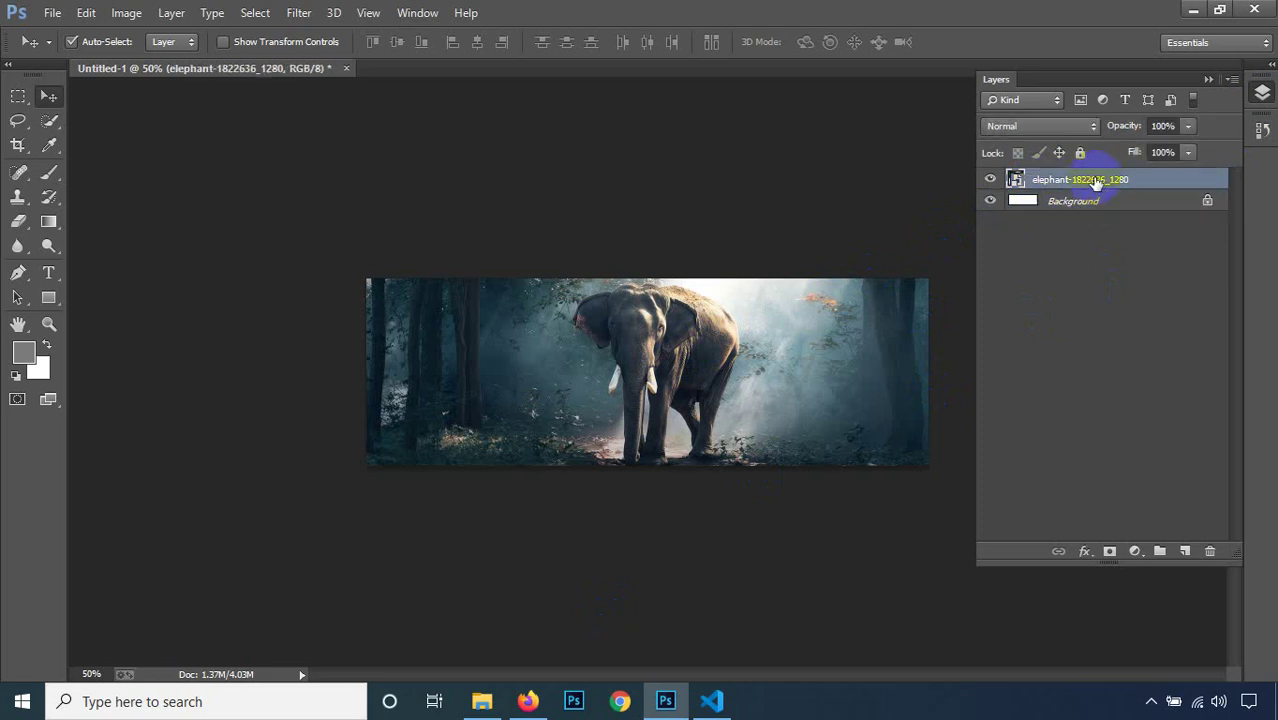
pyautogui.click(990, 180)
pyautogui.click(990, 180)
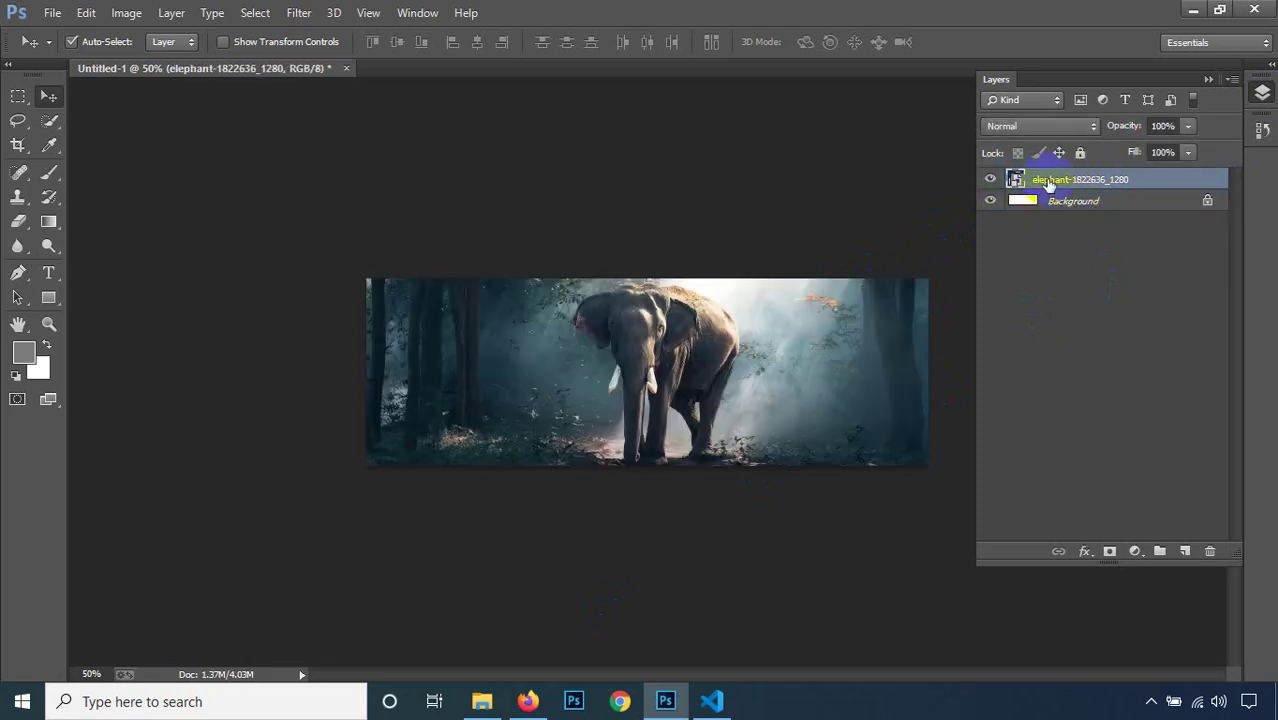
pyautogui.moveTo(1047, 185); pyautogui.dragTo(1049, 186)
pyautogui.press('Delete')
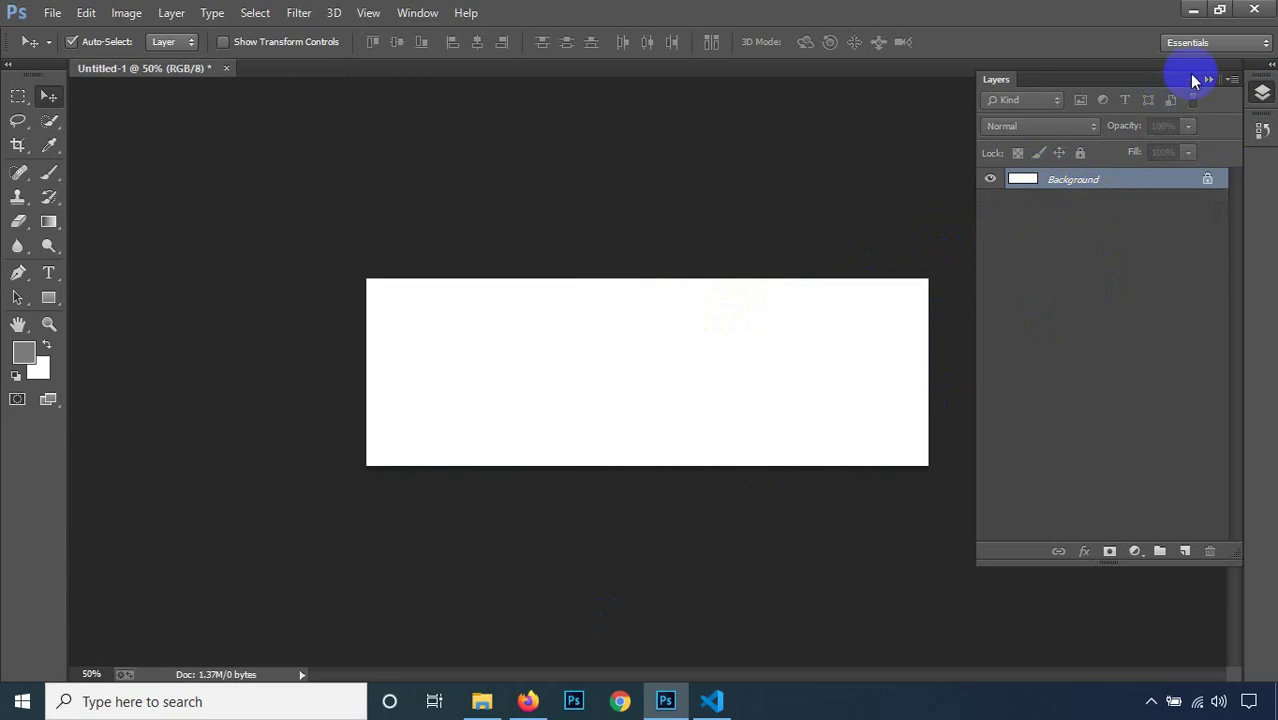
pyautogui.click(1205, 79)
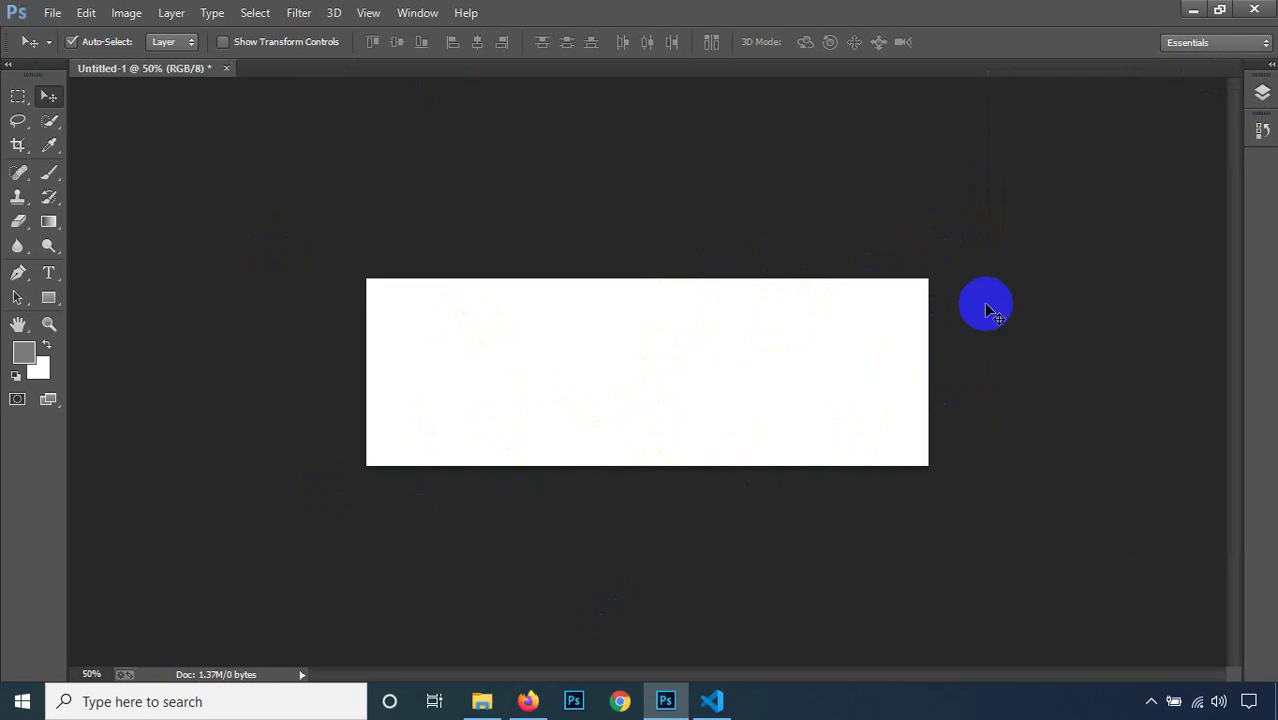
pyautogui.click(1192, 12)
pyautogui.rightClick(331, 167)
pyautogui.click(402, 219)
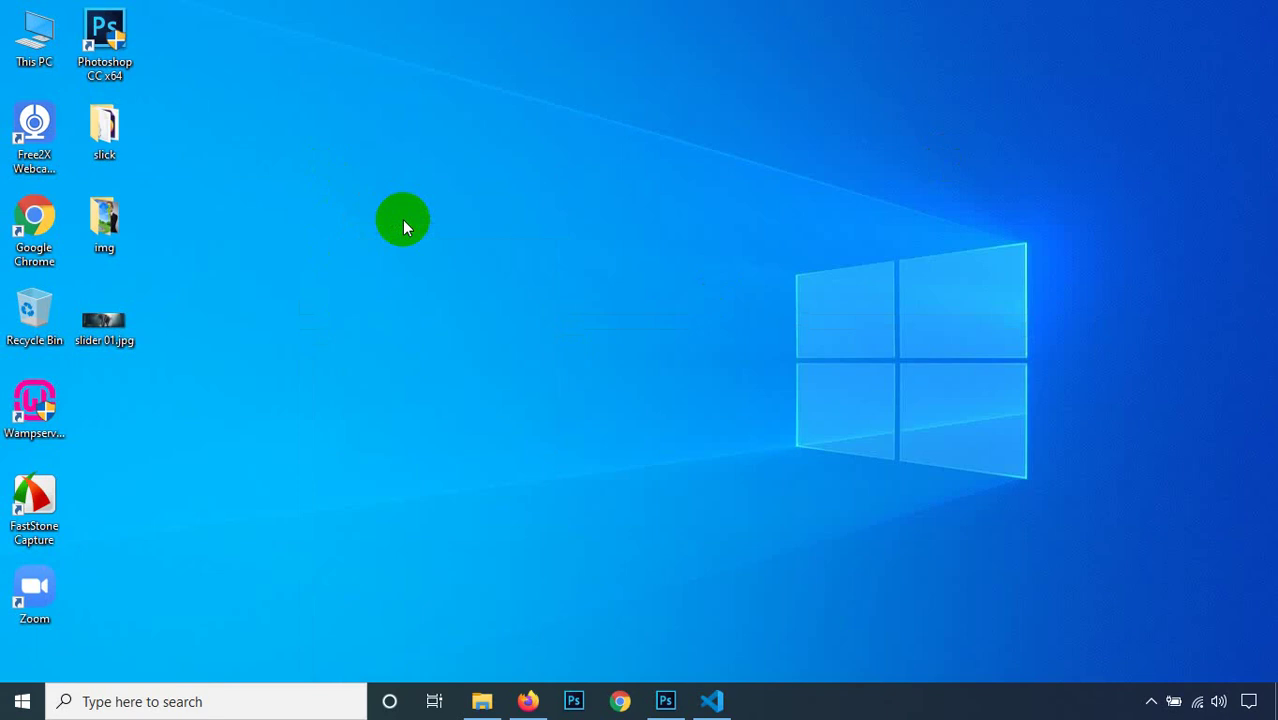
pyautogui.rightClick(311, 128)
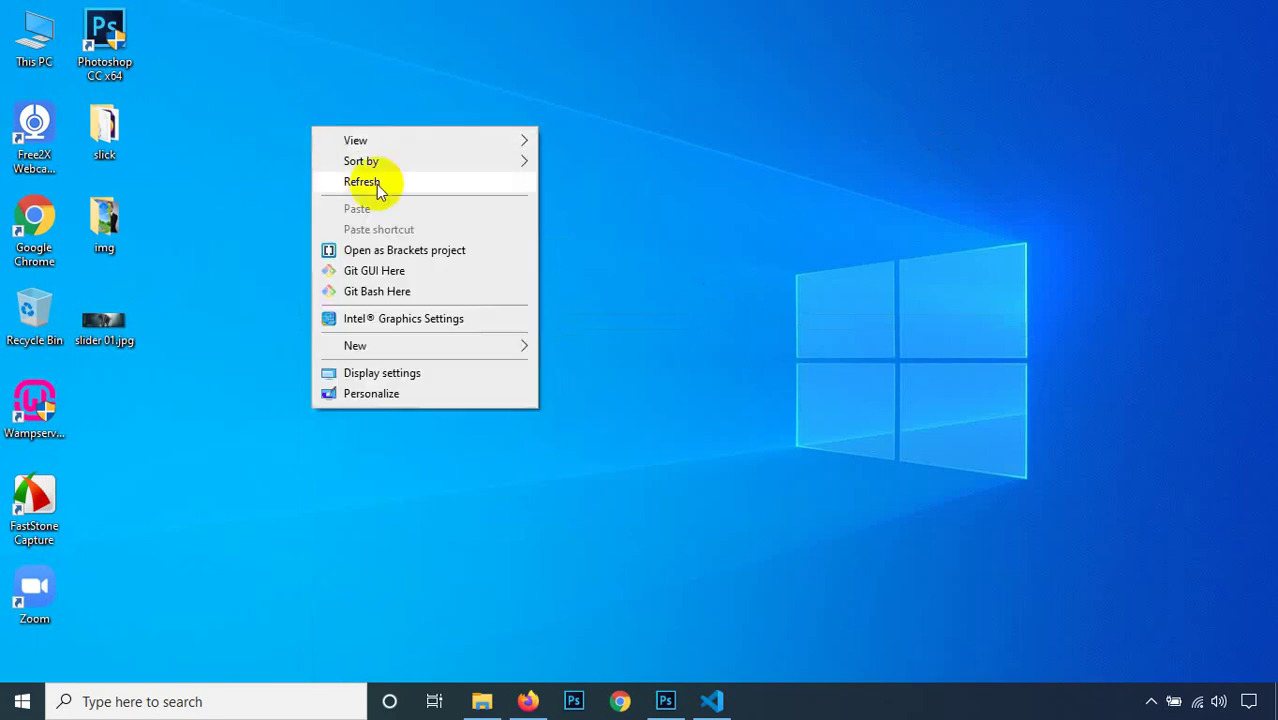
pyautogui.click(375, 183)
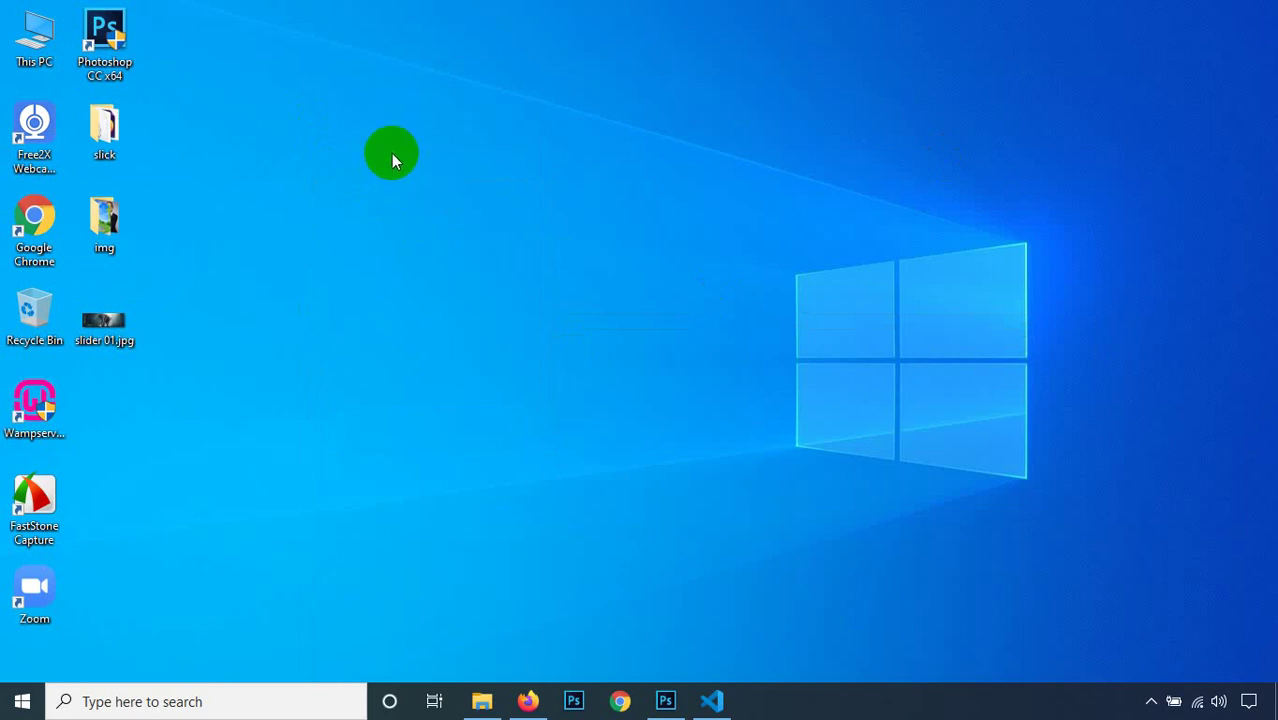
pyautogui.rightClick(391, 153)
pyautogui.click(463, 199)
# Step: Switch to index.html in Visual Studio Code, preview the page in Firefox, and insert an expanded div with class container on line 16
pyautogui.click(711, 701)
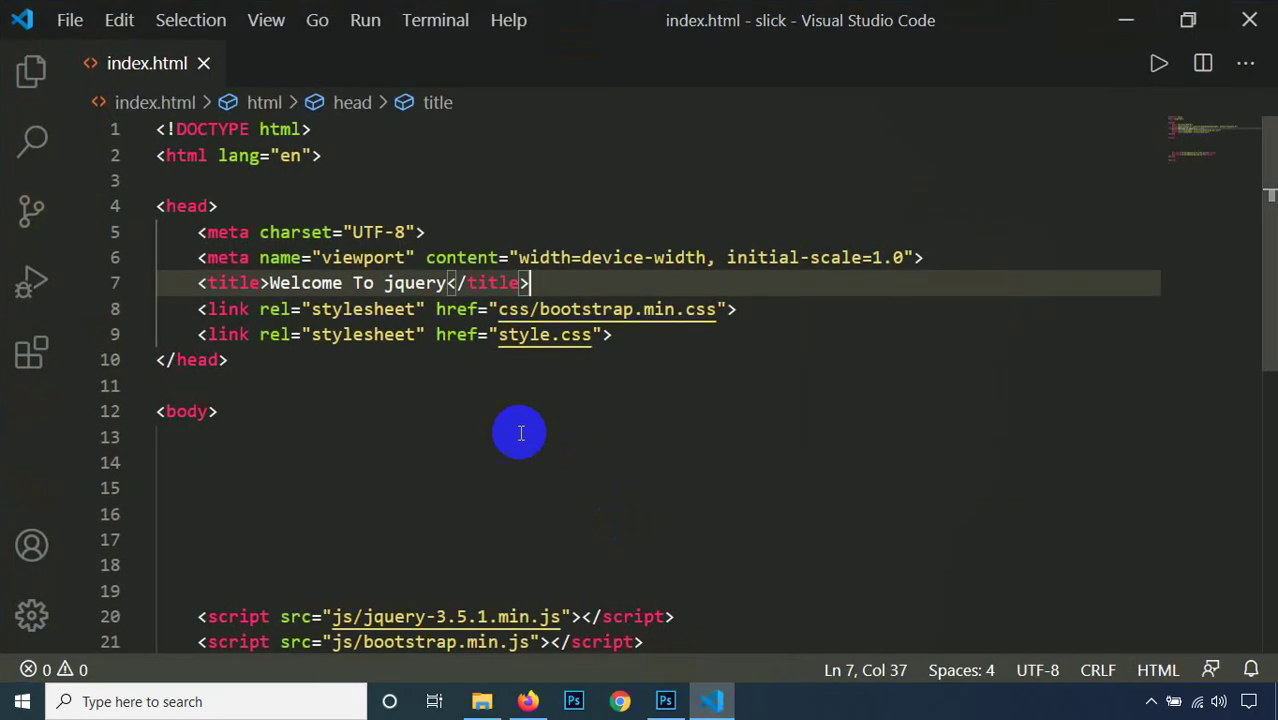
pyautogui.click(440, 507)
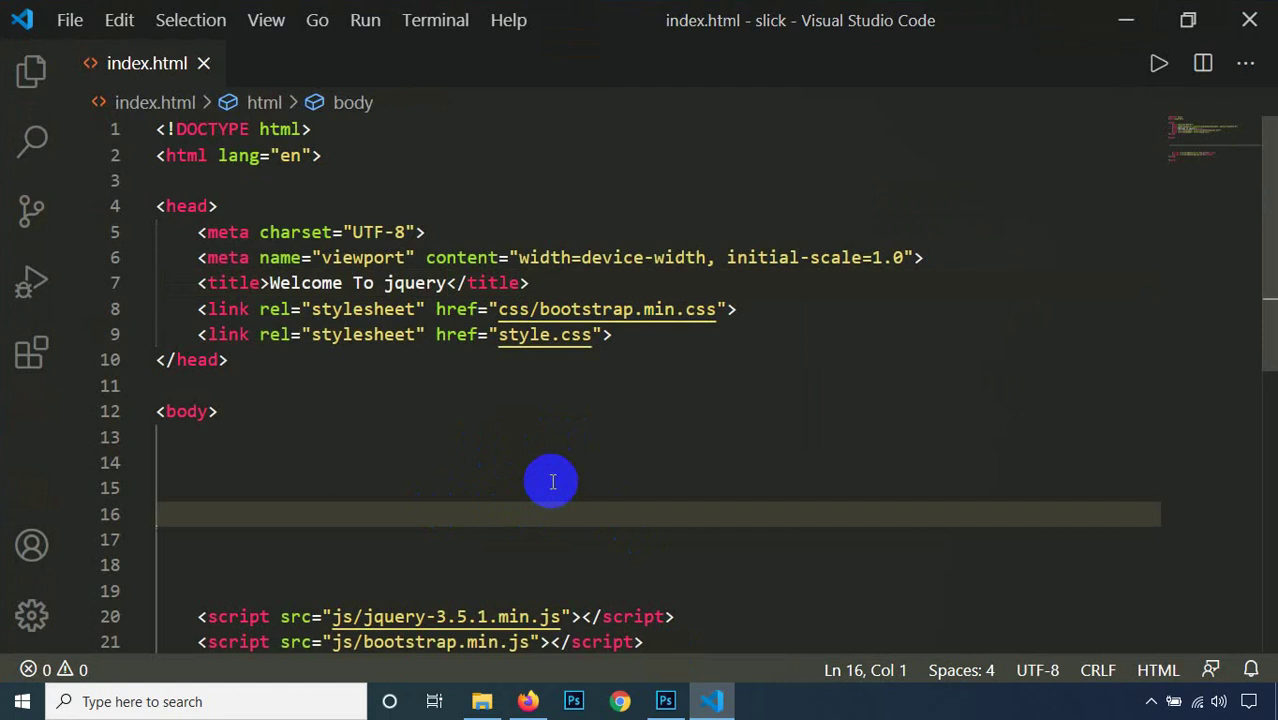
pyautogui.click(527, 701)
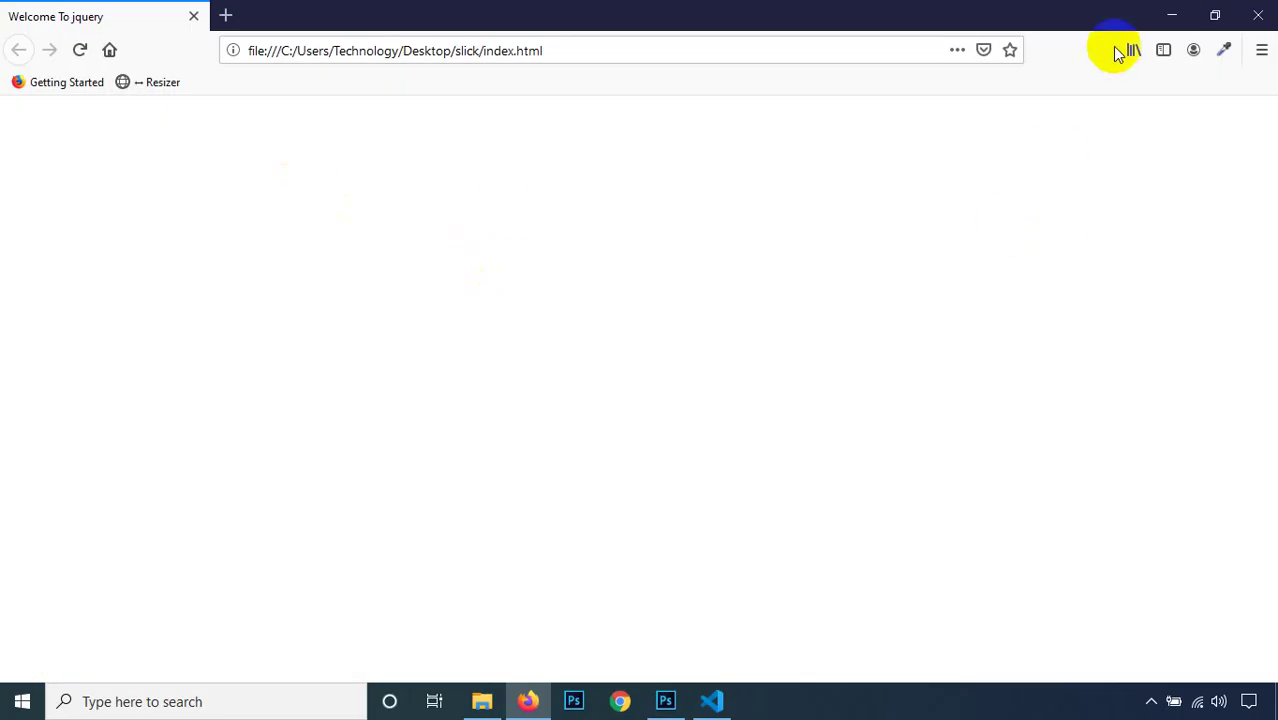
pyautogui.click(1171, 15)
pyautogui.scroll(-1, 480, 496)
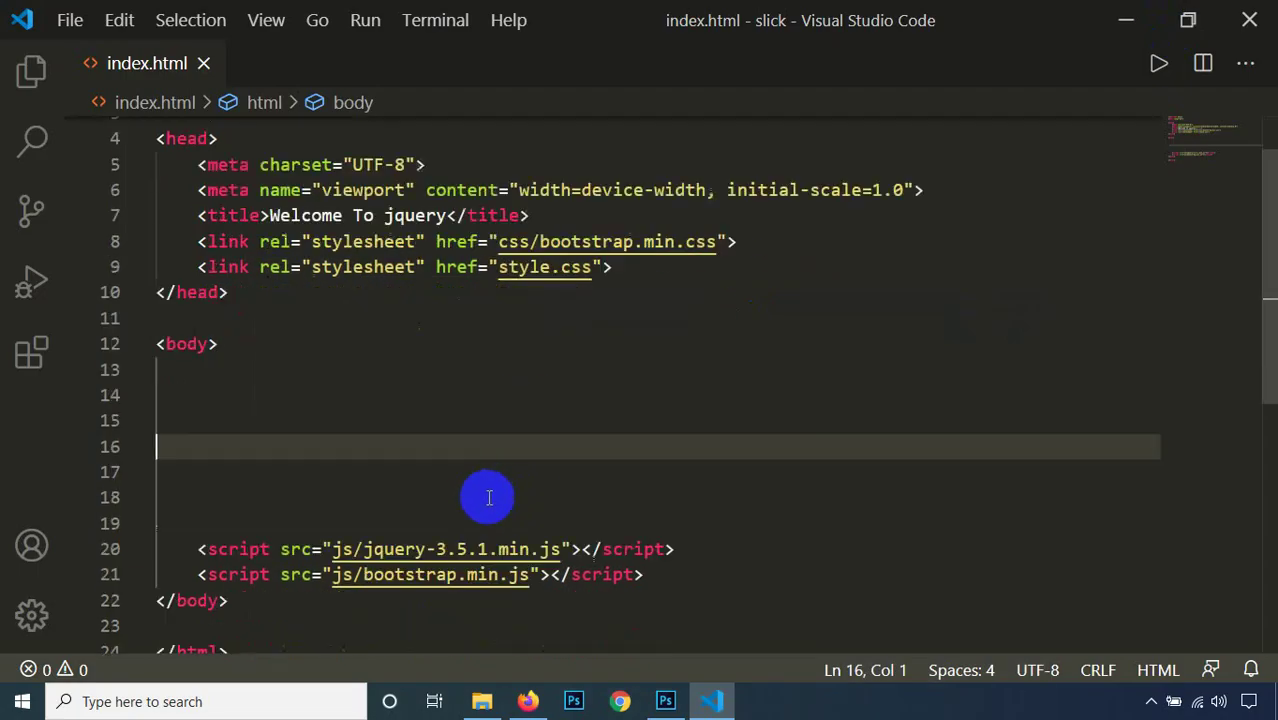
pyautogui.write('div')
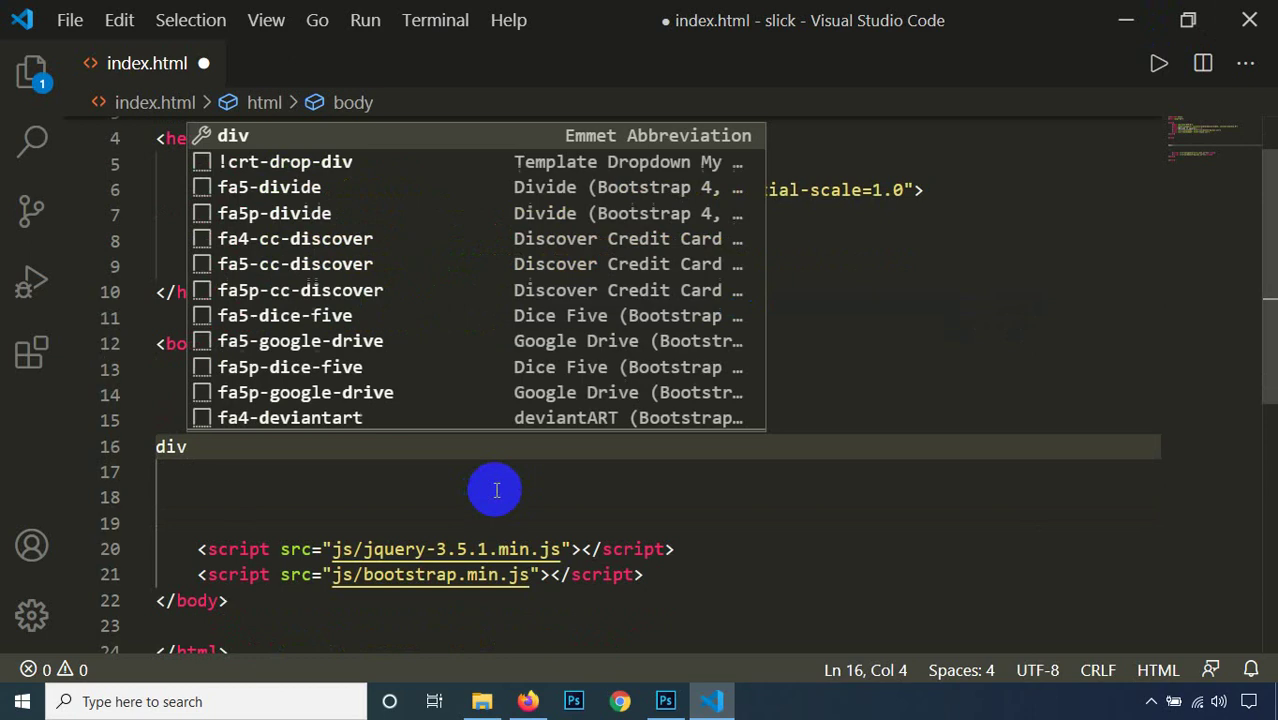
pyautogui.write('.cont')
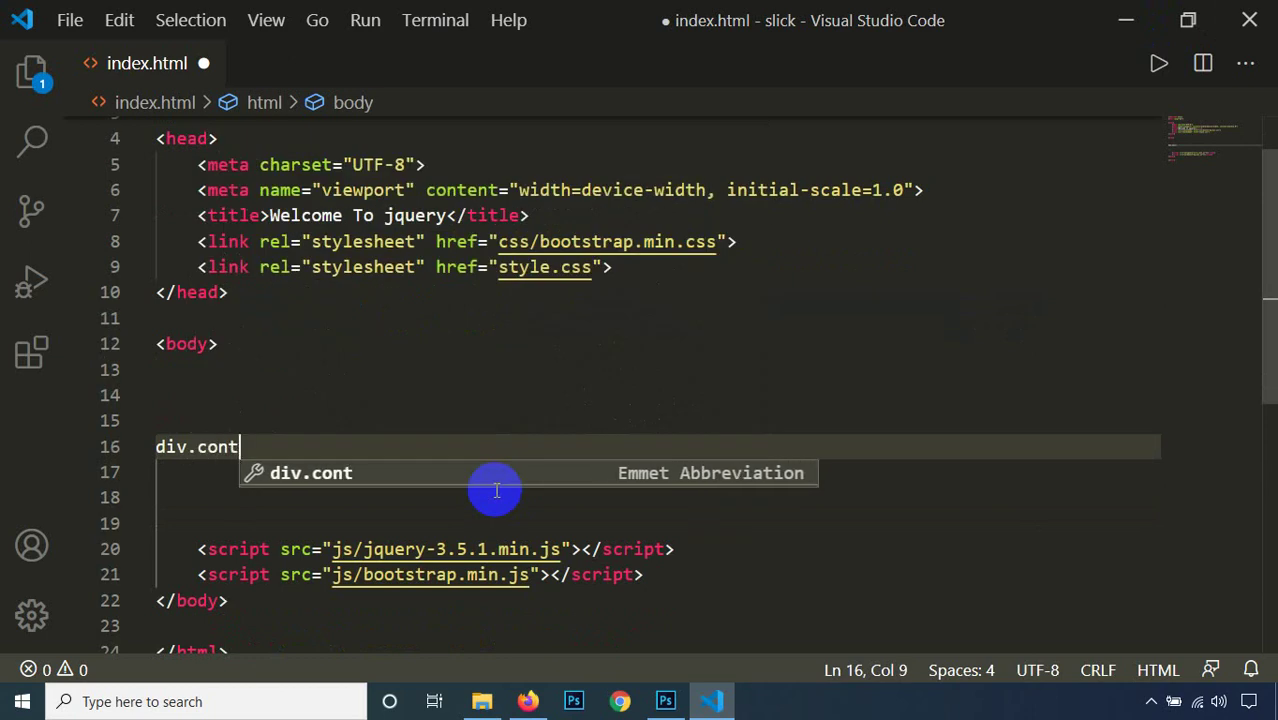
pyautogui.write('ainer')
pyautogui.press('Tab')
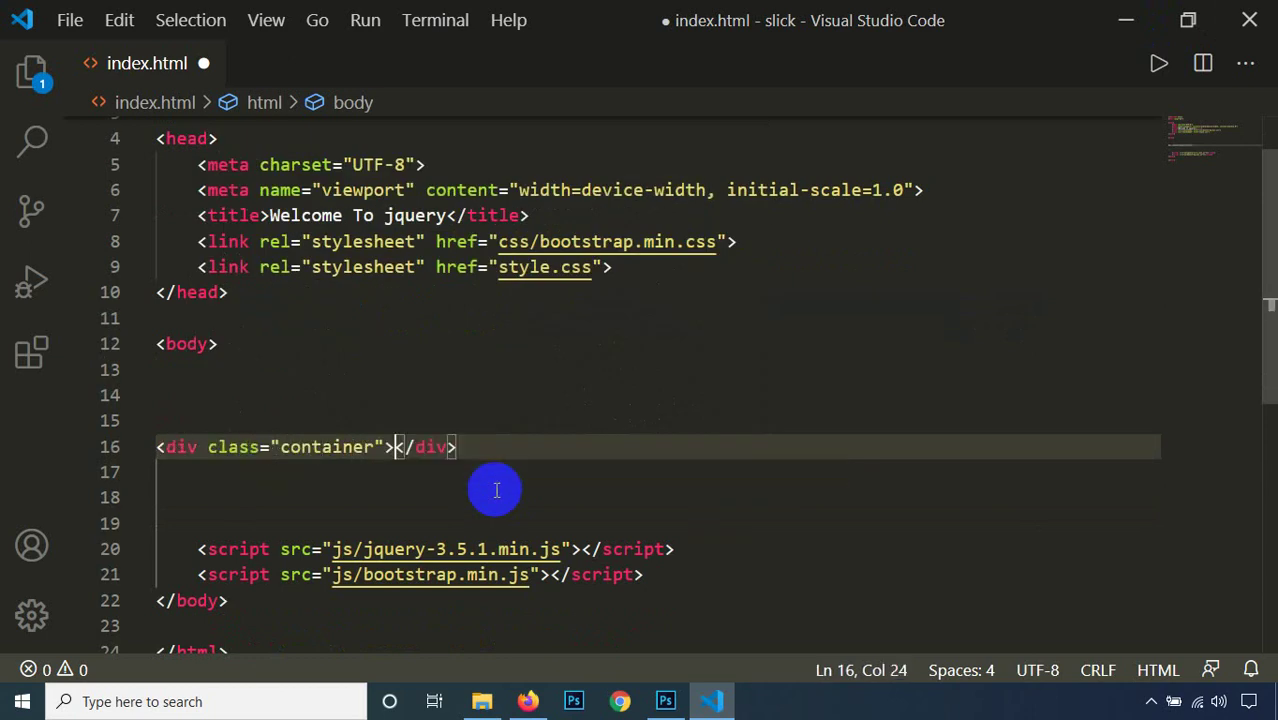
pyautogui.press('Return')
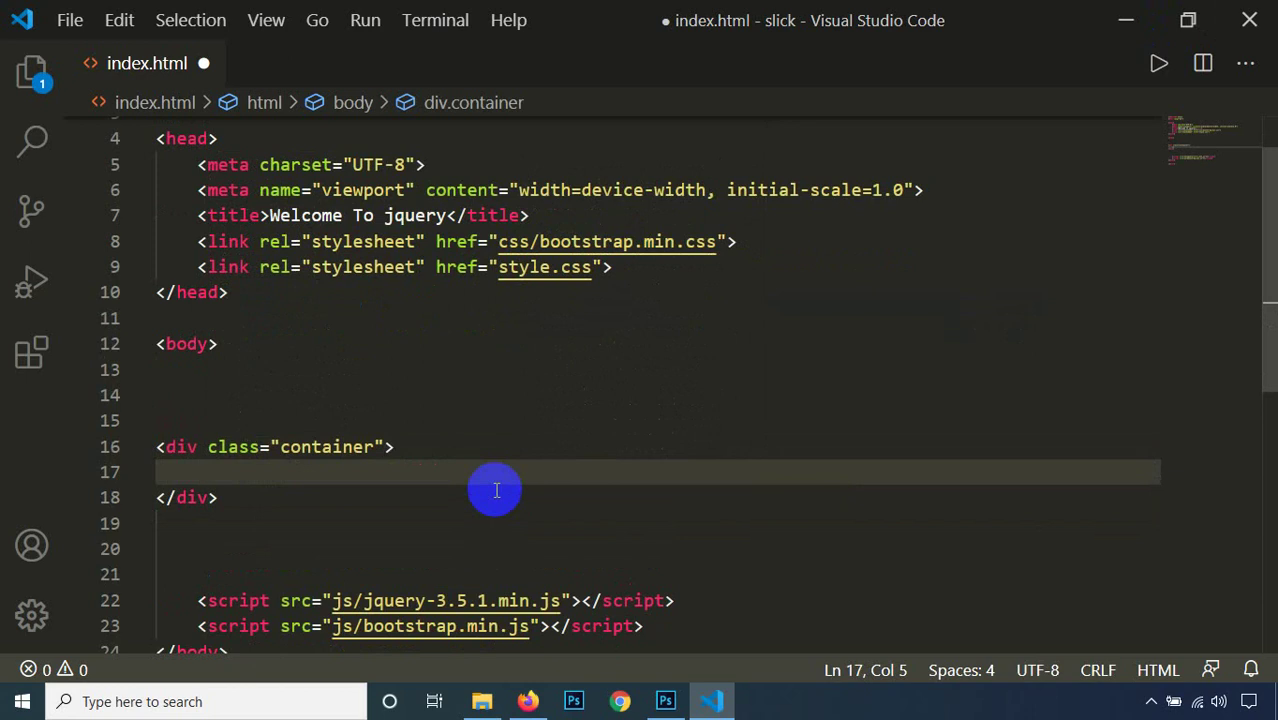
pyautogui.click(496, 491)
pyautogui.press('Return')
pyautogui.write('se')
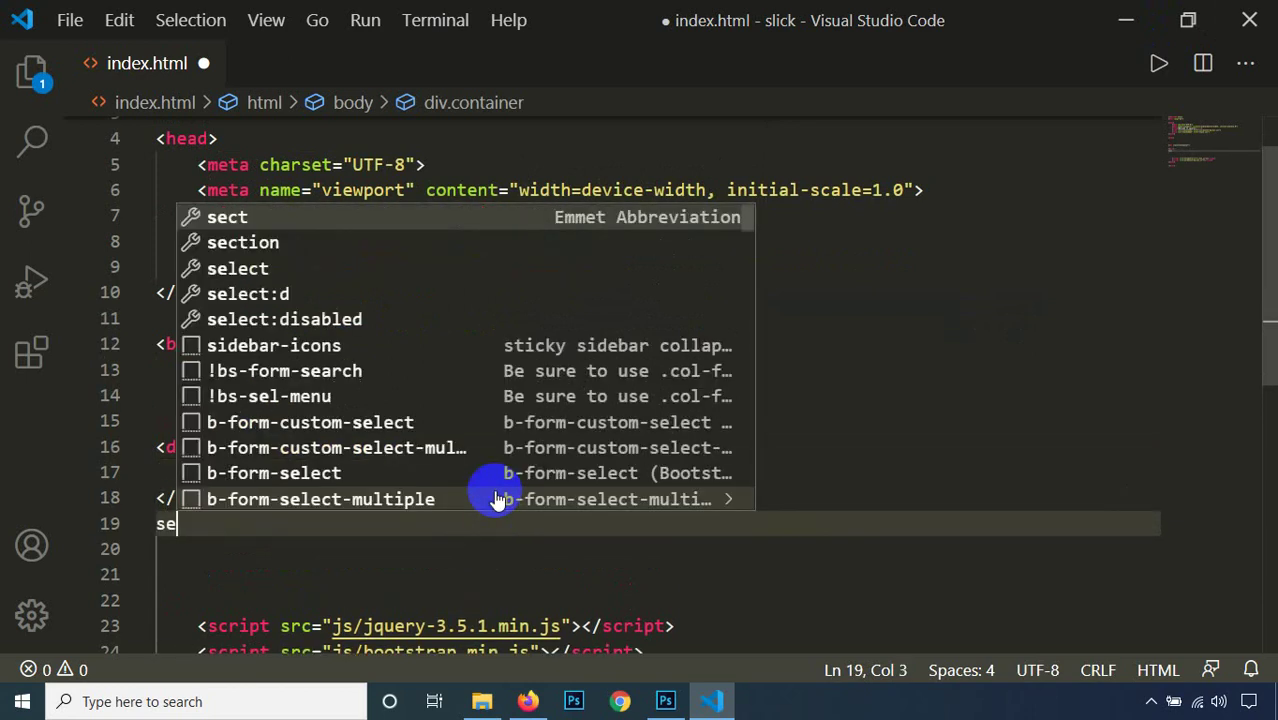
pyautogui.press('Down')
pyautogui.press('Tab')
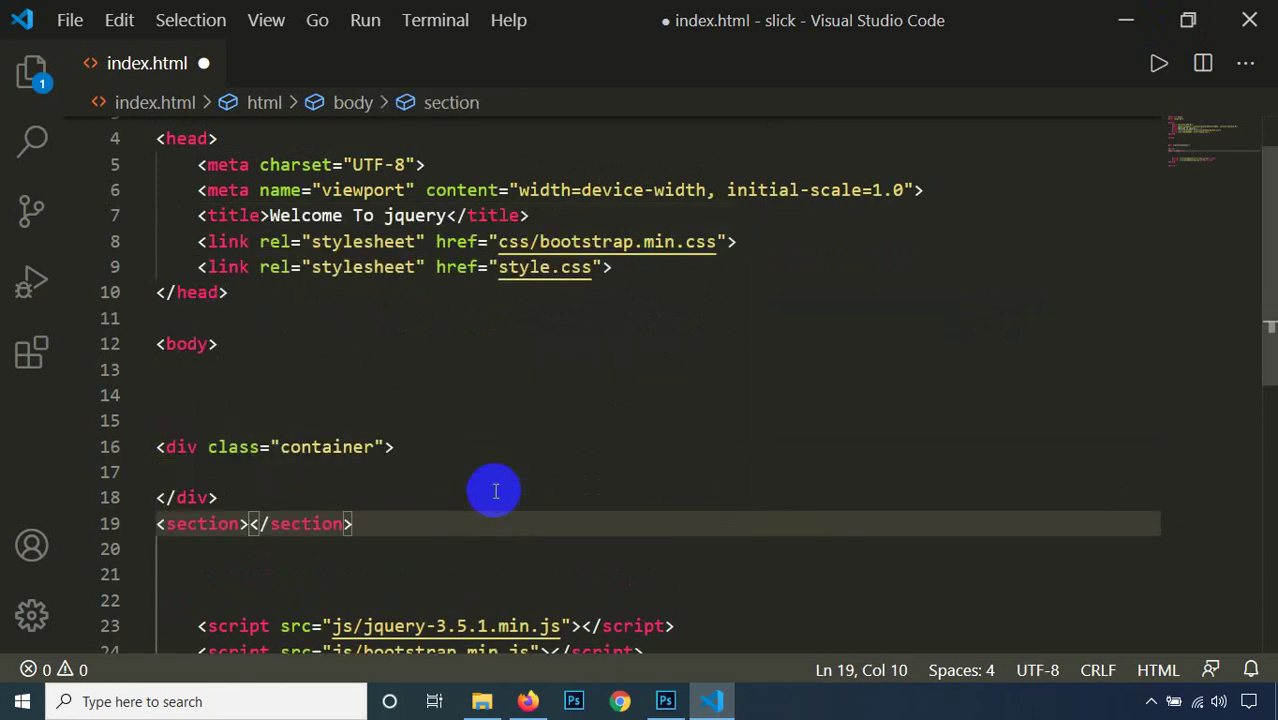
pyautogui.moveTo(408, 519); pyautogui.dragTo(143, 536)
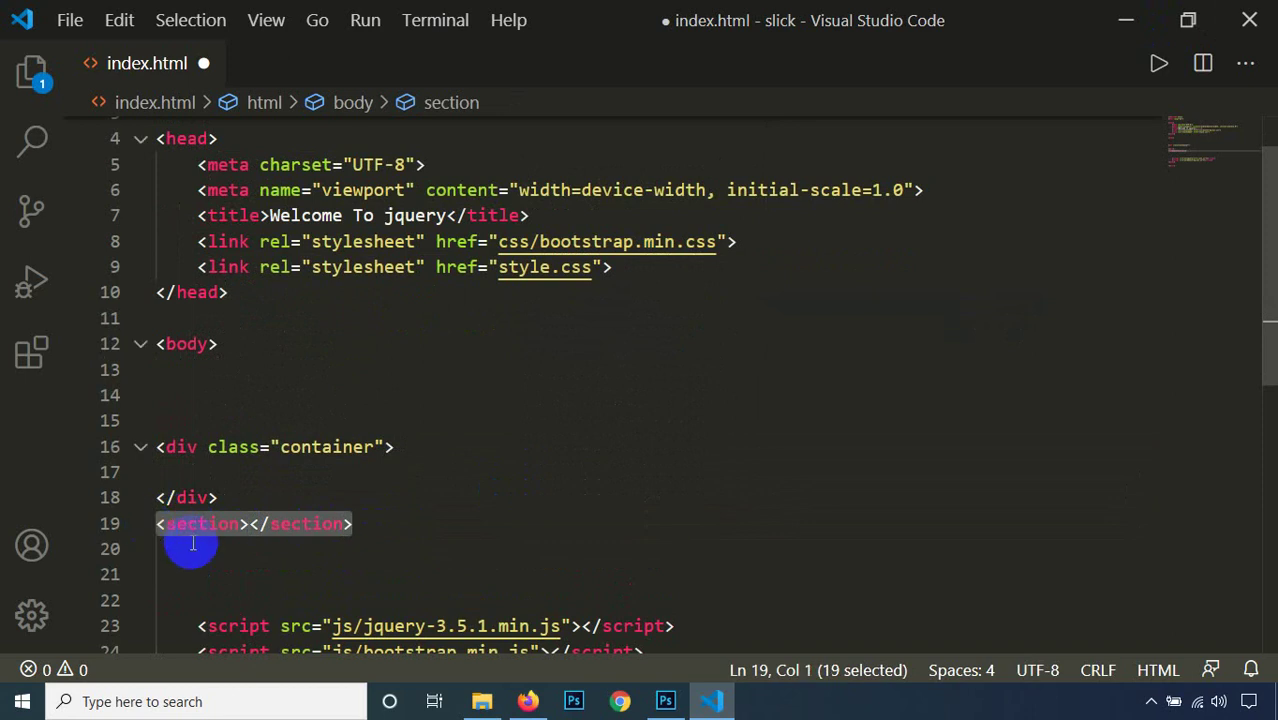
pyautogui.press('BackSpace')
# Step: Format and save index.html, and indent the cursor on the empty line inside the container div
pyautogui.hotkey('shift', 'alt', 'f')
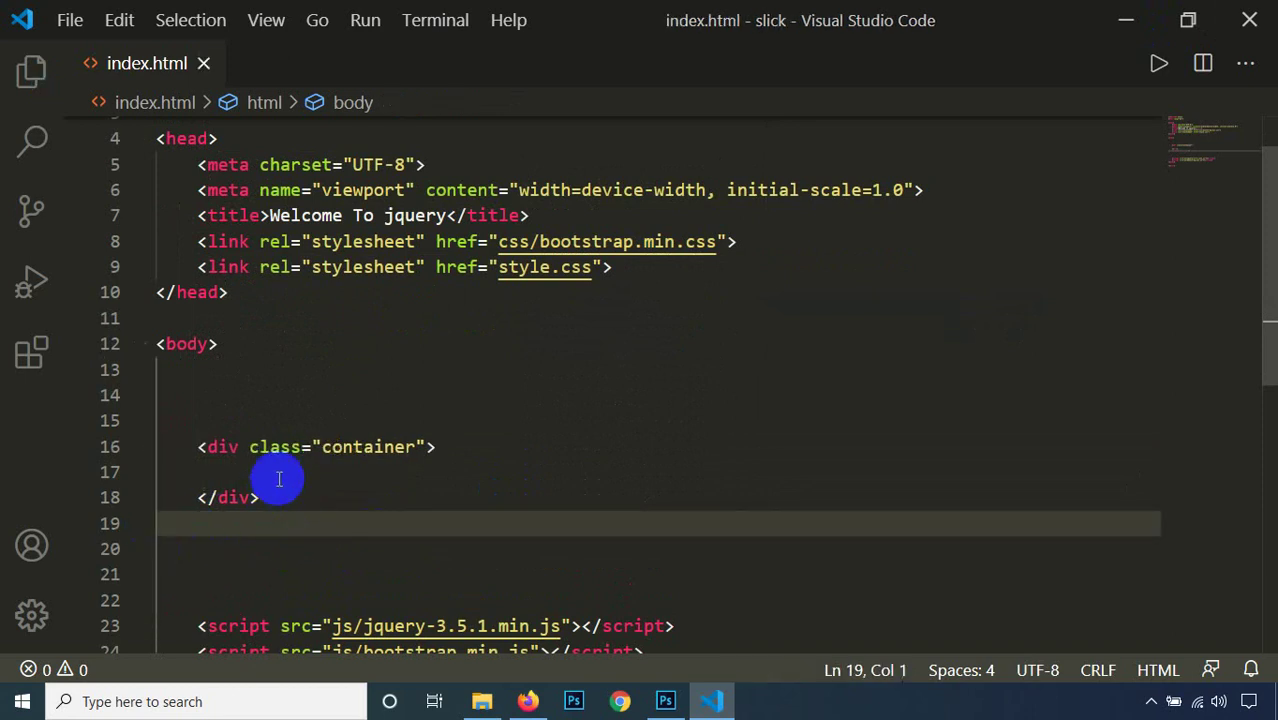
pyautogui.click(292, 476)
pyautogui.press('Tab')
pyautogui.press('Tab')
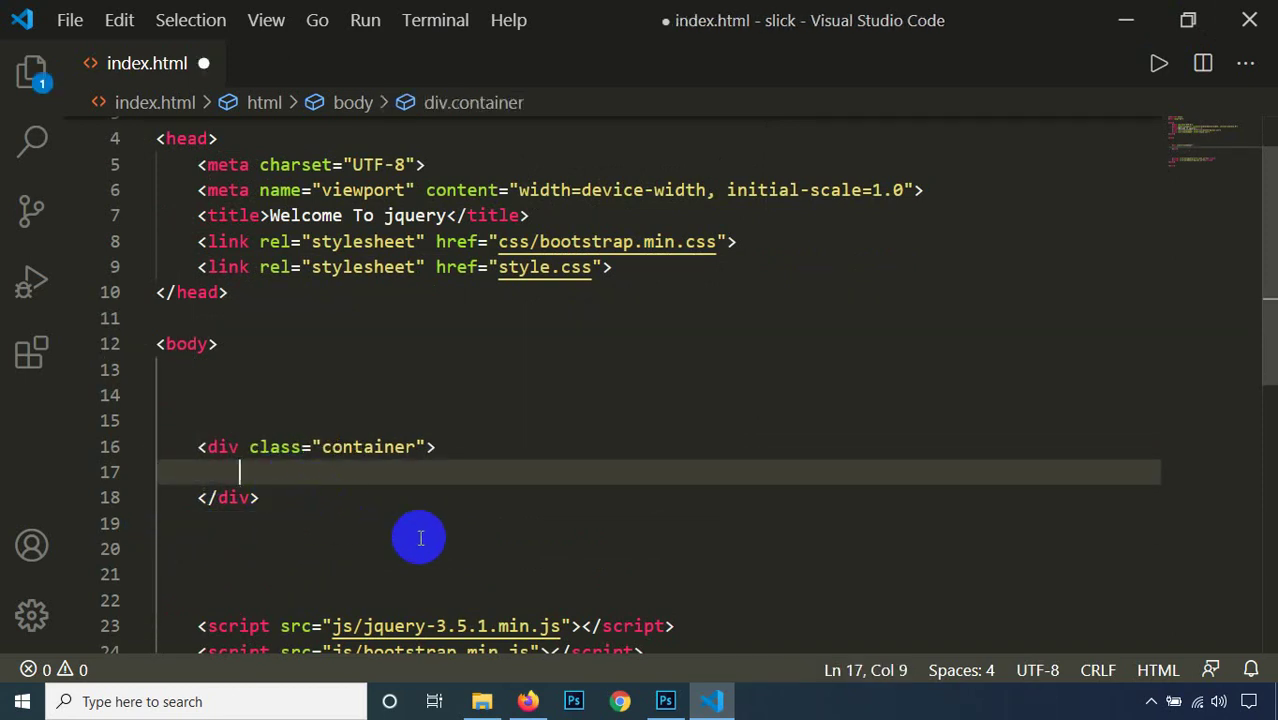
pyautogui.hotkey('ctrl', 's')
pyautogui.press('Tab')
pyautogui.press('Tab')
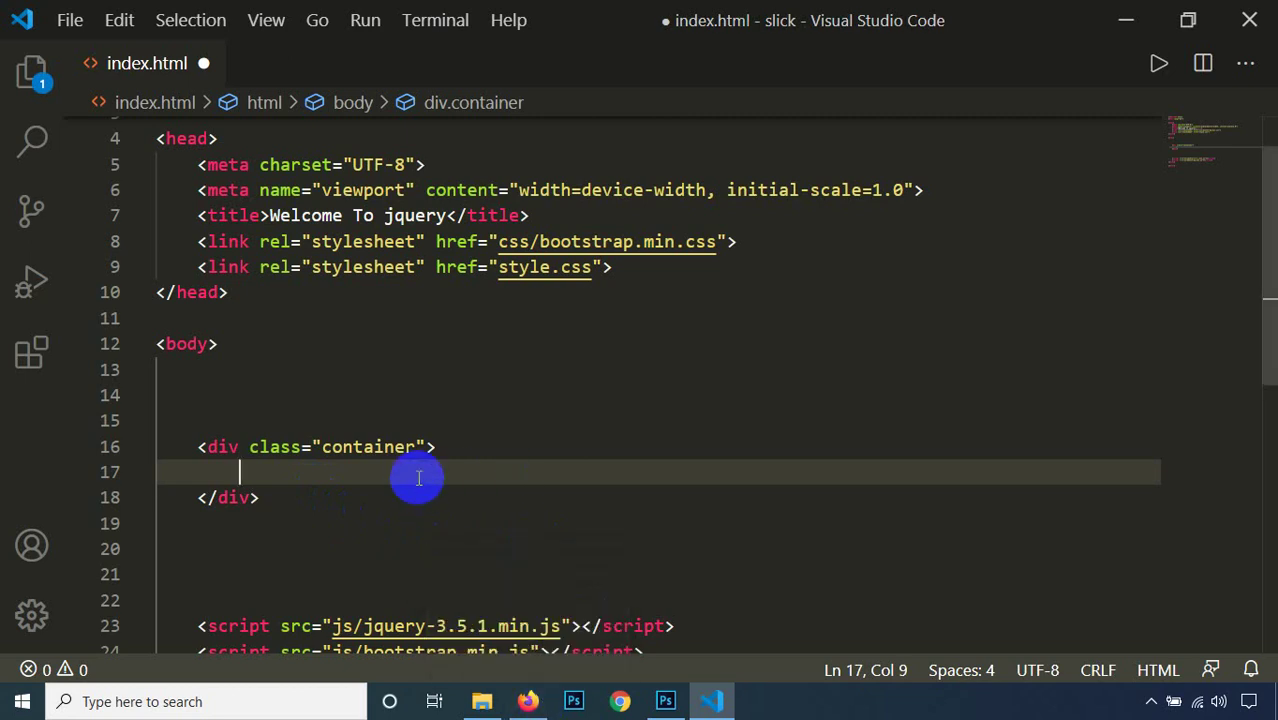
pyautogui.hotkey('ctrl', 's')
pyautogui.press('Tab')
pyautogui.press('Tab')
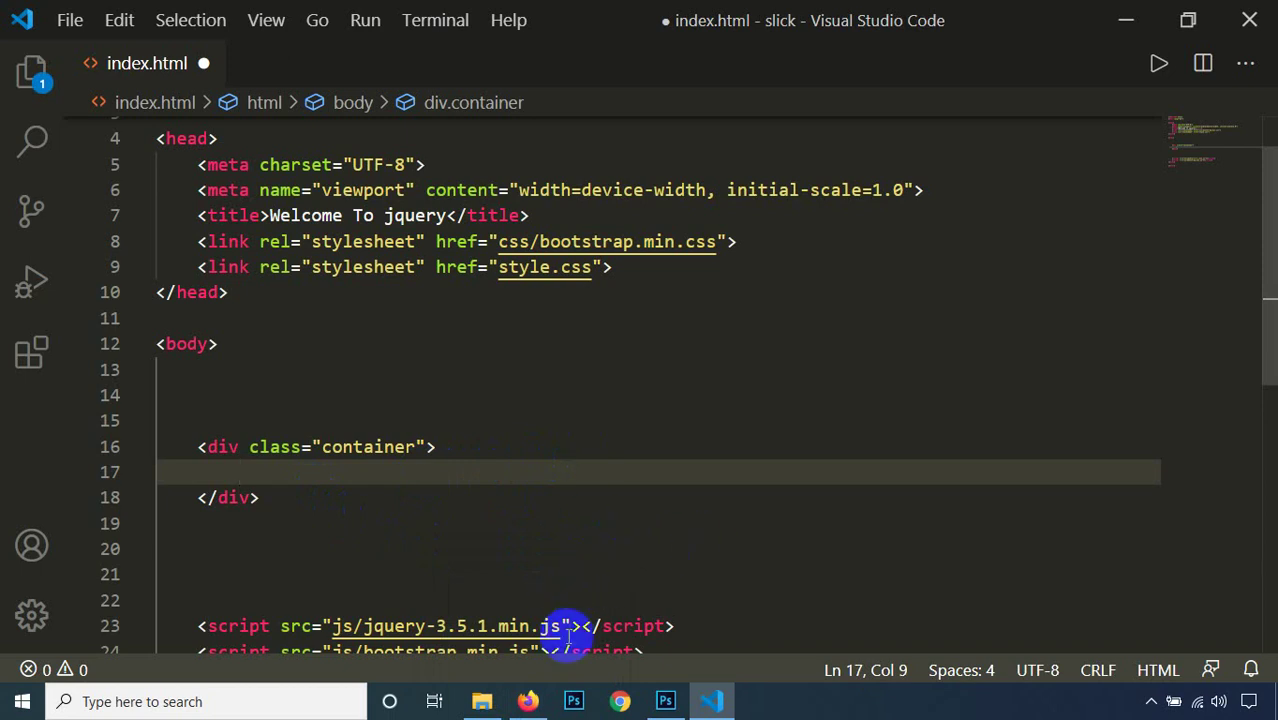
# Step: Reload the index.html preview in Firefox, then return to Visual Studio Code and save the file
pyautogui.click(528, 701)
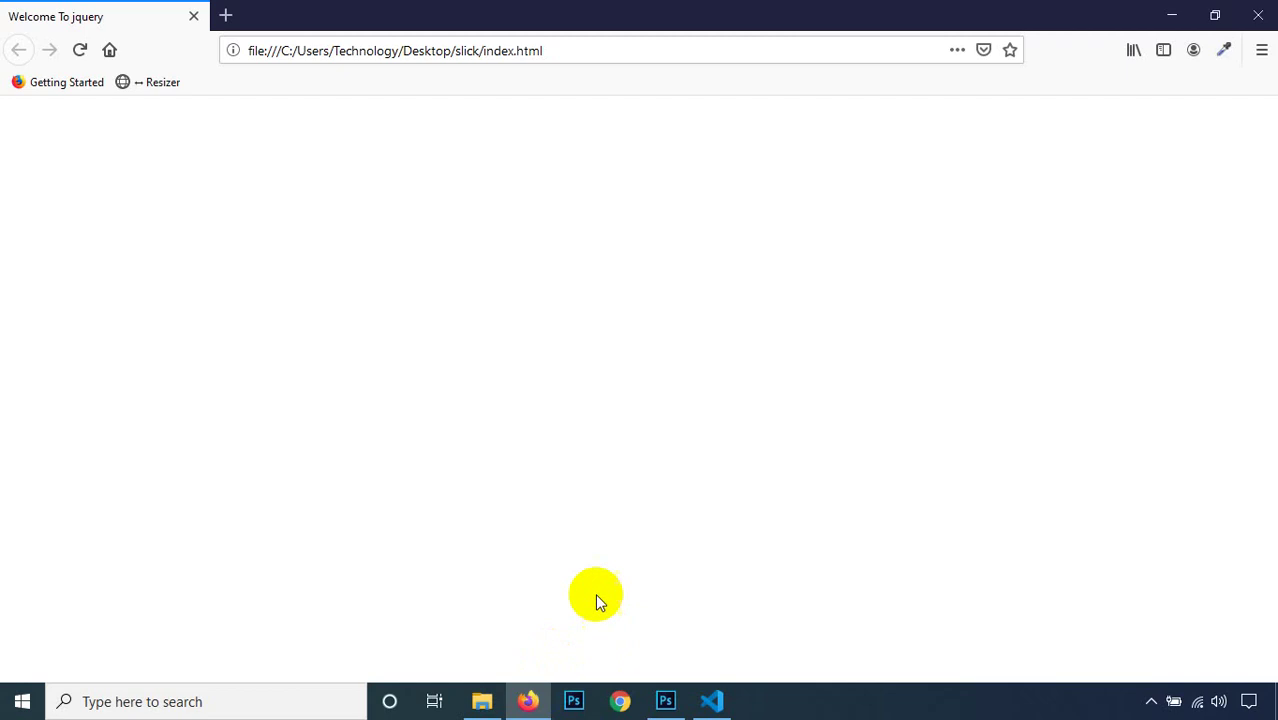
pyautogui.click(79, 49)
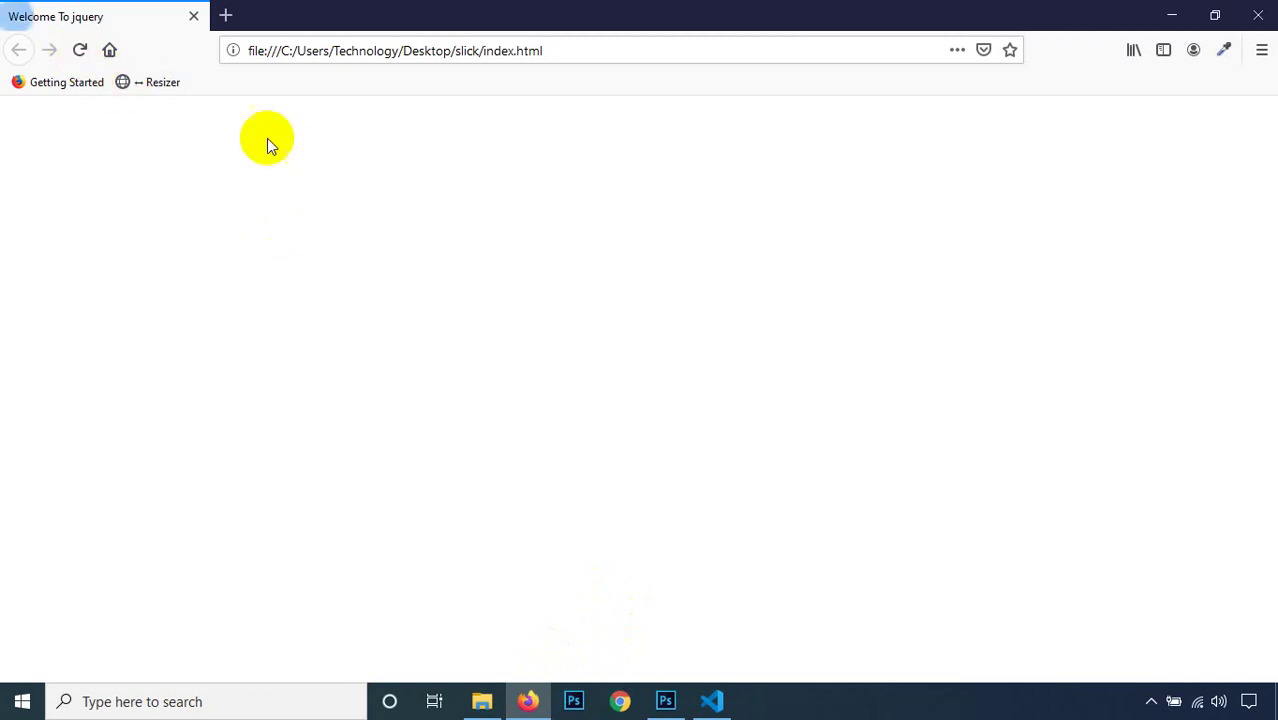
pyautogui.click(1177, 15)
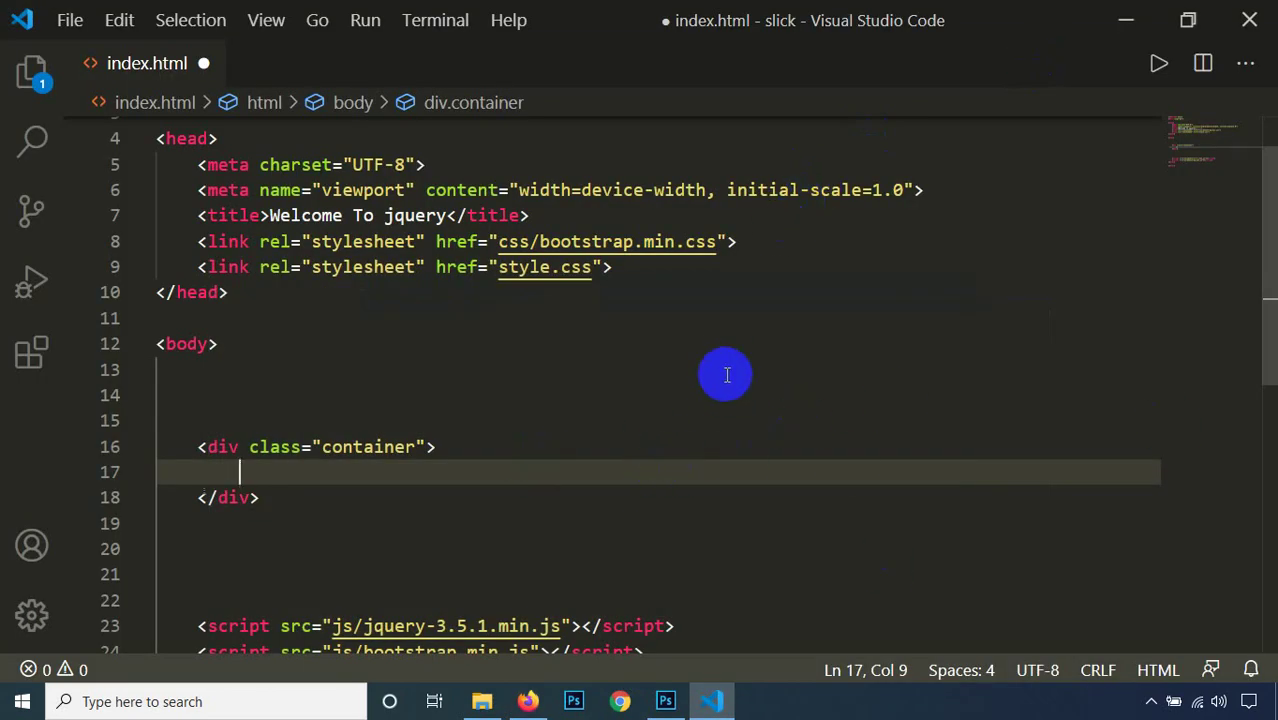
pyautogui.hotkey('ctrl', 's')
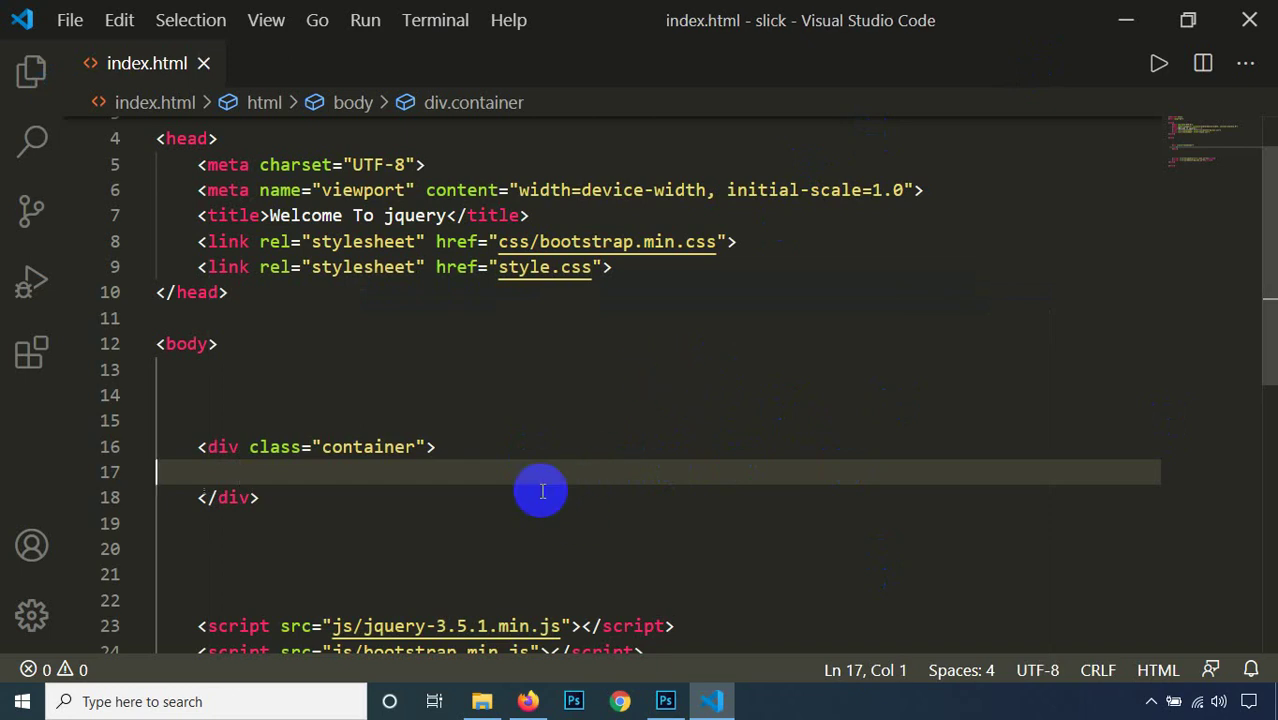
# Step: Open Chrome, maximize its window, and clear the address of the start page
pyautogui.click(621, 701)
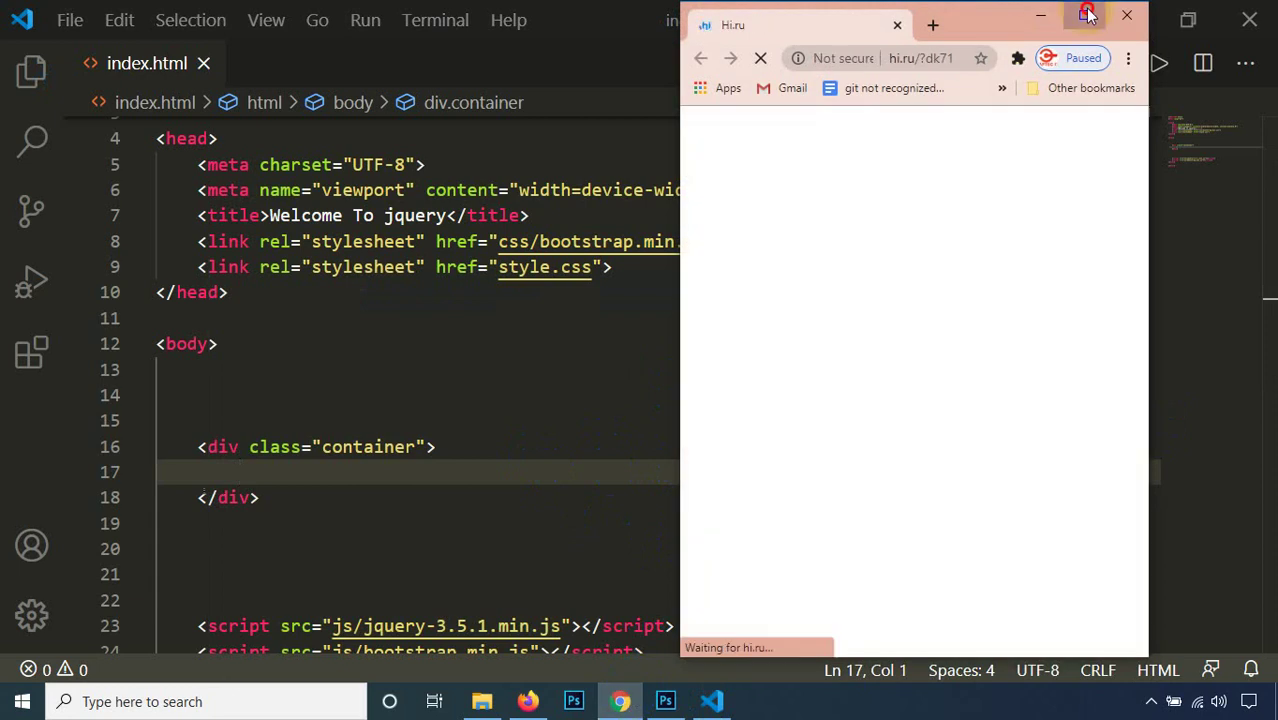
pyautogui.click(1083, 14)
pyautogui.click(203, 50)
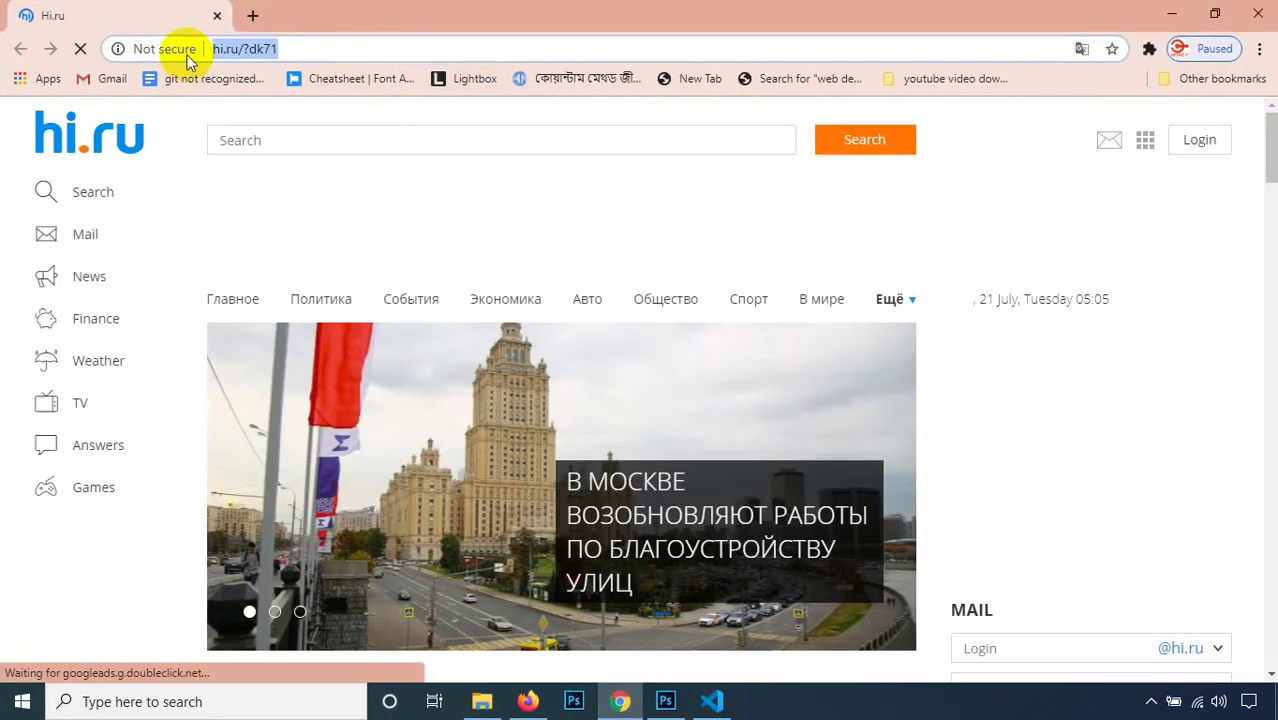
pyautogui.press('BackSpace')
pyautogui.write('sli')
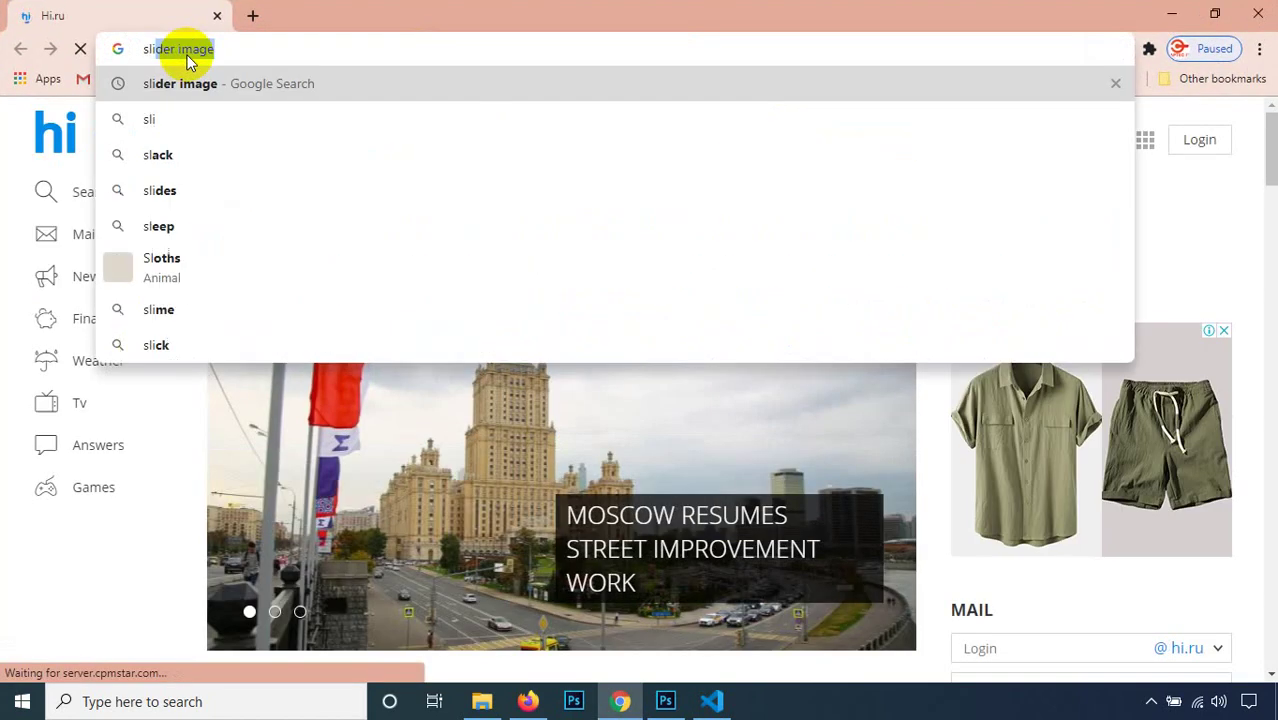
pyautogui.press('BackSpace')
pyautogui.press('BackSpace')
pyautogui.press('BackSpace')
pyautogui.press('BackSpace')
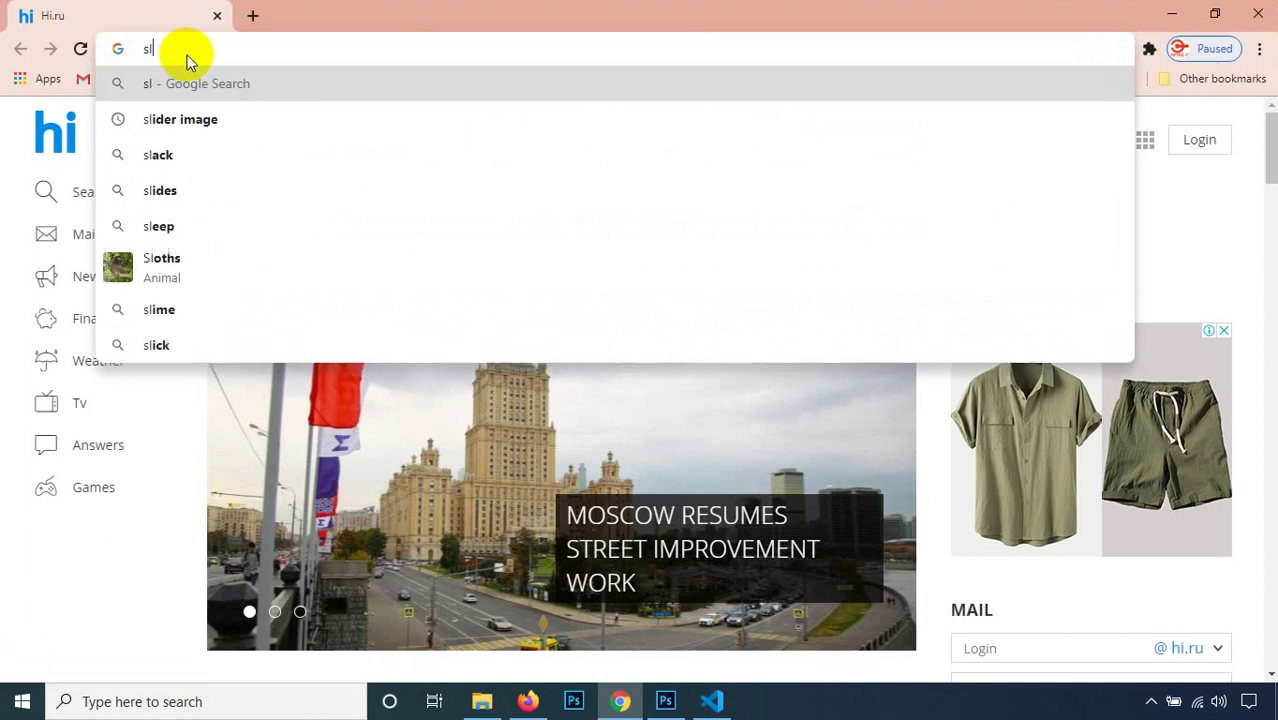
# Step: Search Google for "jquery slick slider"
pyautogui.write('jqu')
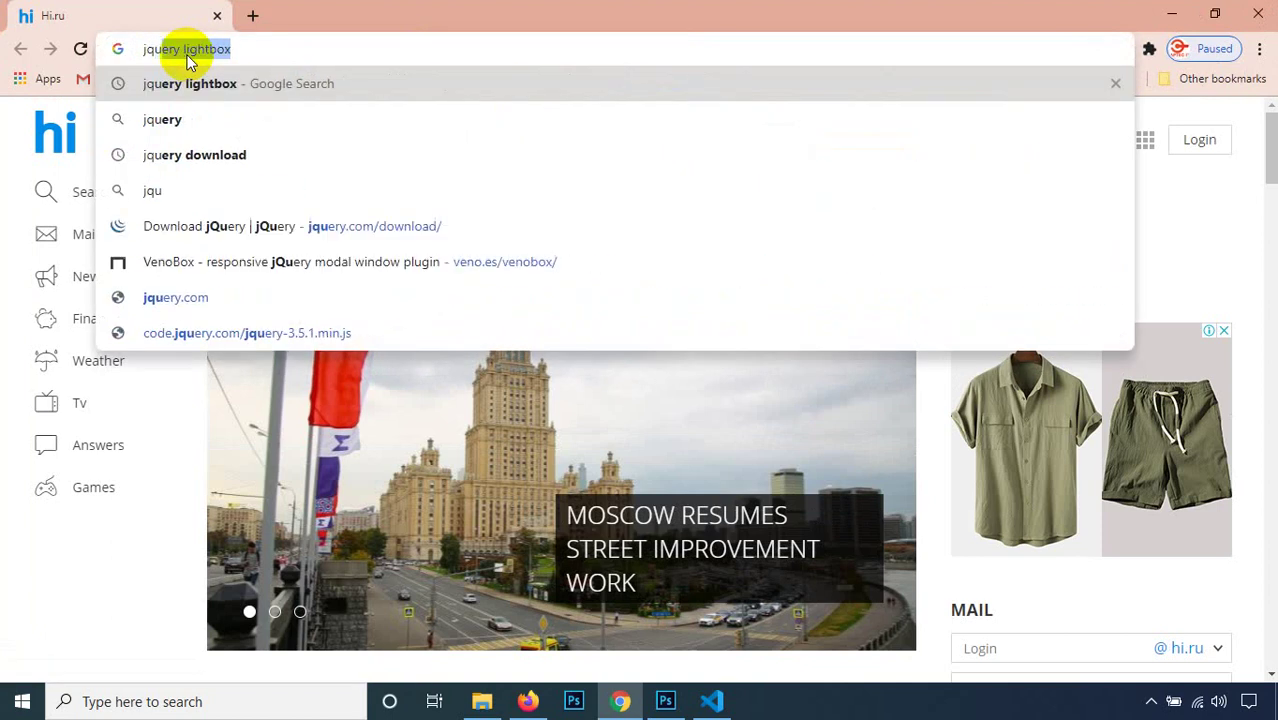
pyautogui.click(190, 58)
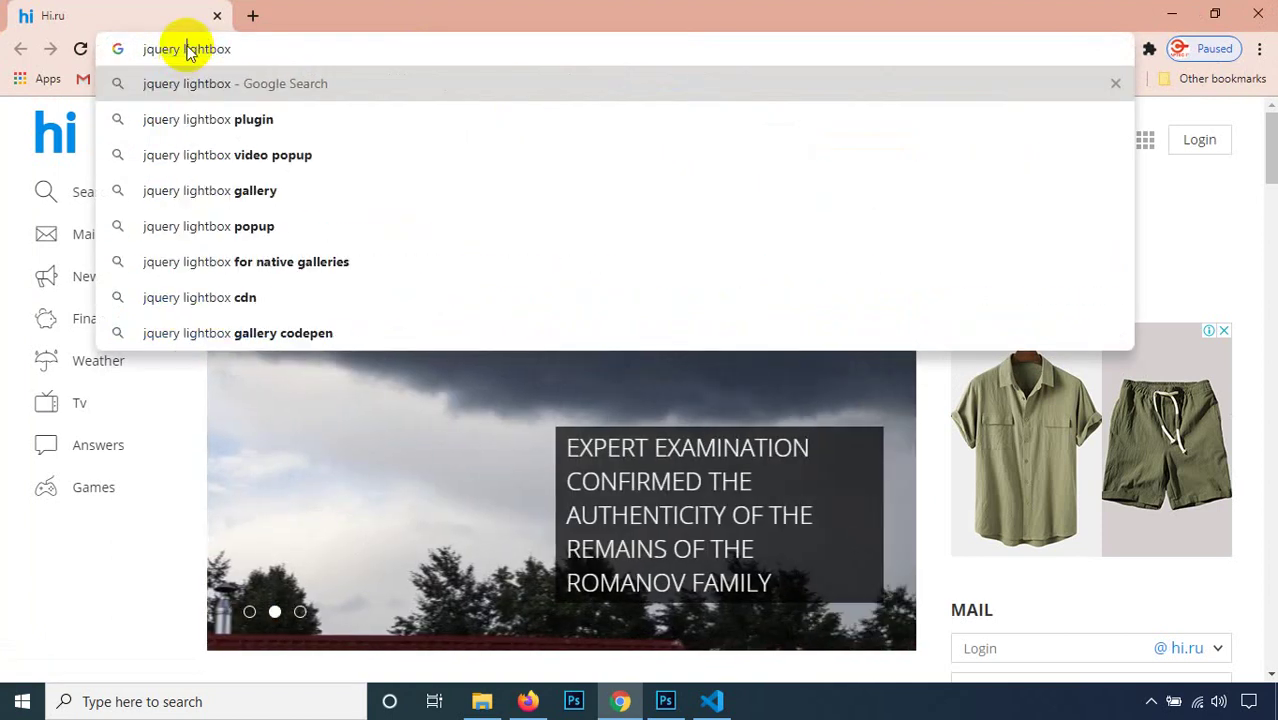
pyautogui.moveTo(182, 48); pyautogui.dragTo(351, 46)
pyautogui.press('BackSpace')
pyautogui.press('BackSpace')
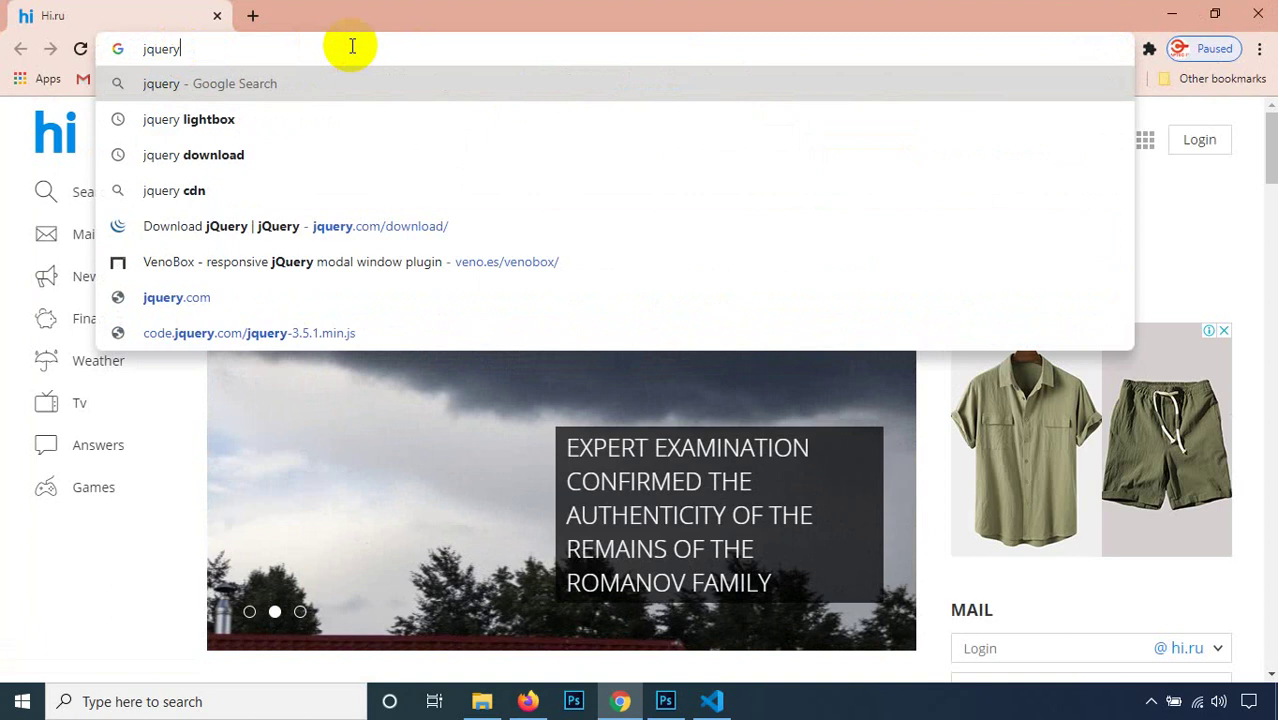
pyautogui.write('sli')
pyautogui.press('BackSpace')
pyautogui.press('BackSpace')
pyautogui.press('BackSpace')
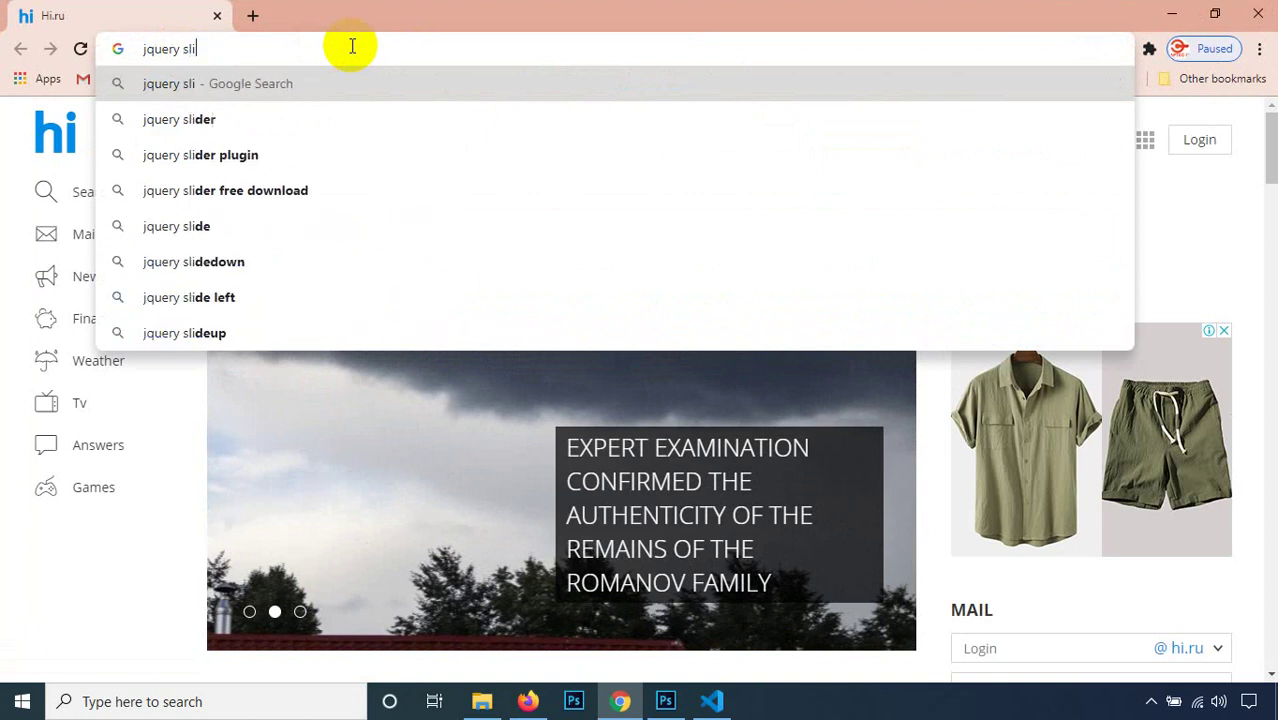
pyautogui.write('sl')
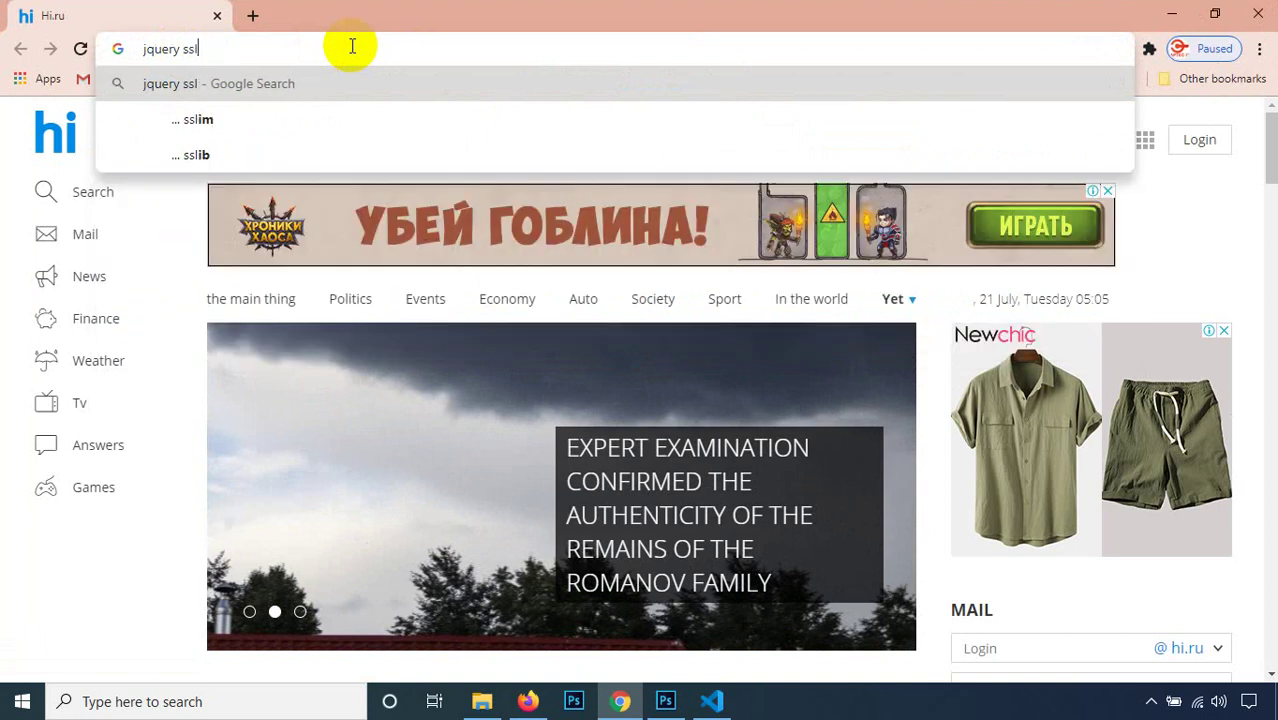
pyautogui.press('BackSpace')
pyautogui.press('BackSpace')
pyautogui.write('li')
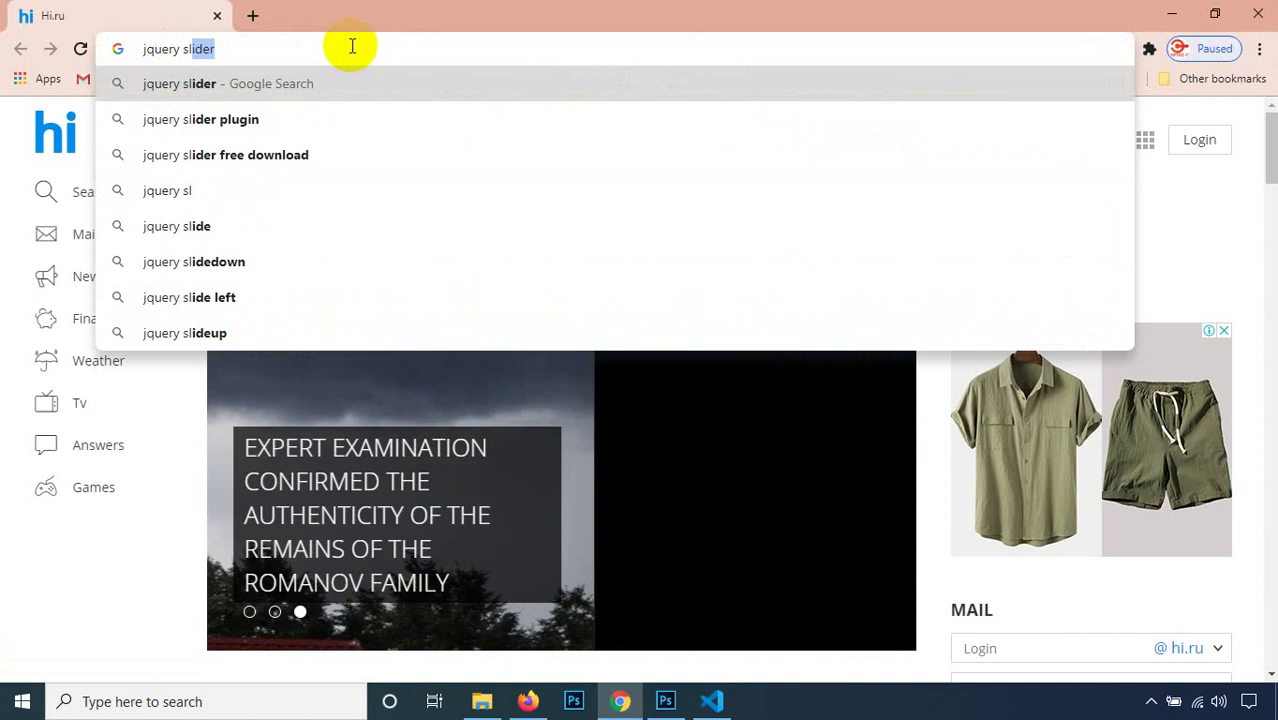
pyautogui.write('ck')
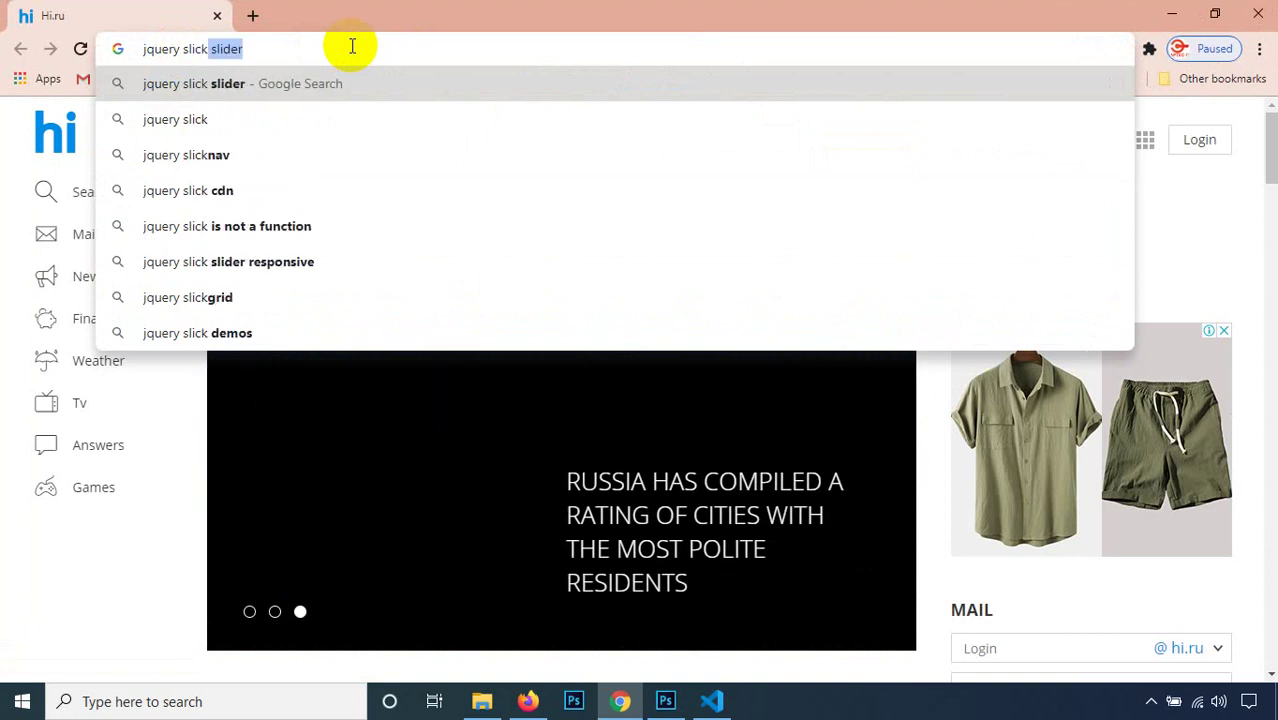
pyautogui.press('Return')
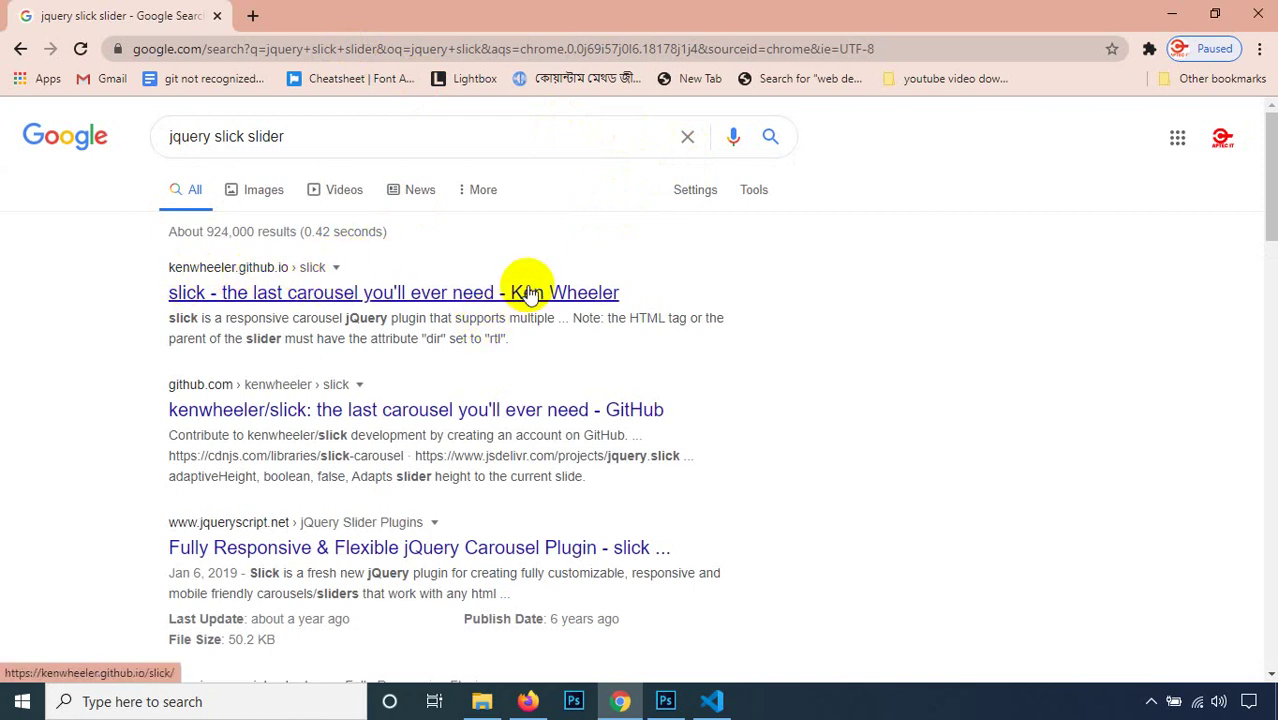
# Step: Open the jqueryscript.net result "Fully Responsive & Flexible jQuery Carousel Plugin - slick" in a new tab and switch to it
pyautogui.scroll(-1, 478, 455)
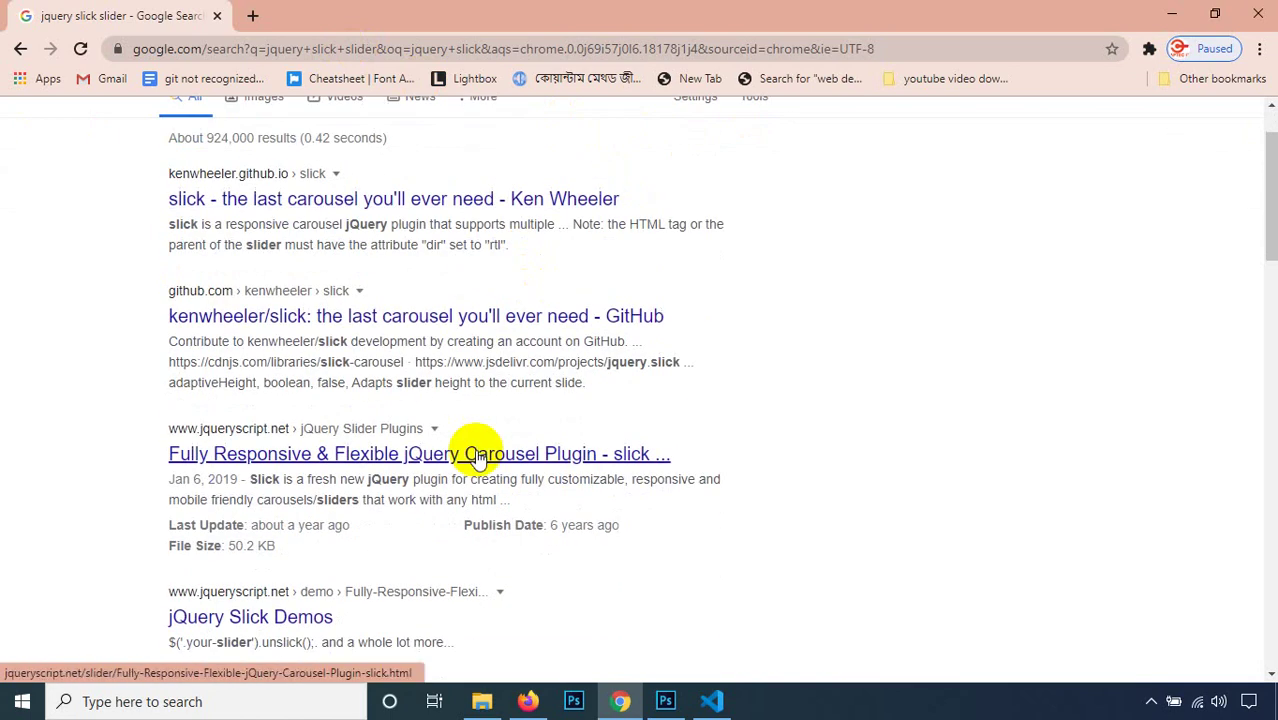
pyautogui.rightClick(478, 455)
pyautogui.click(495, 461)
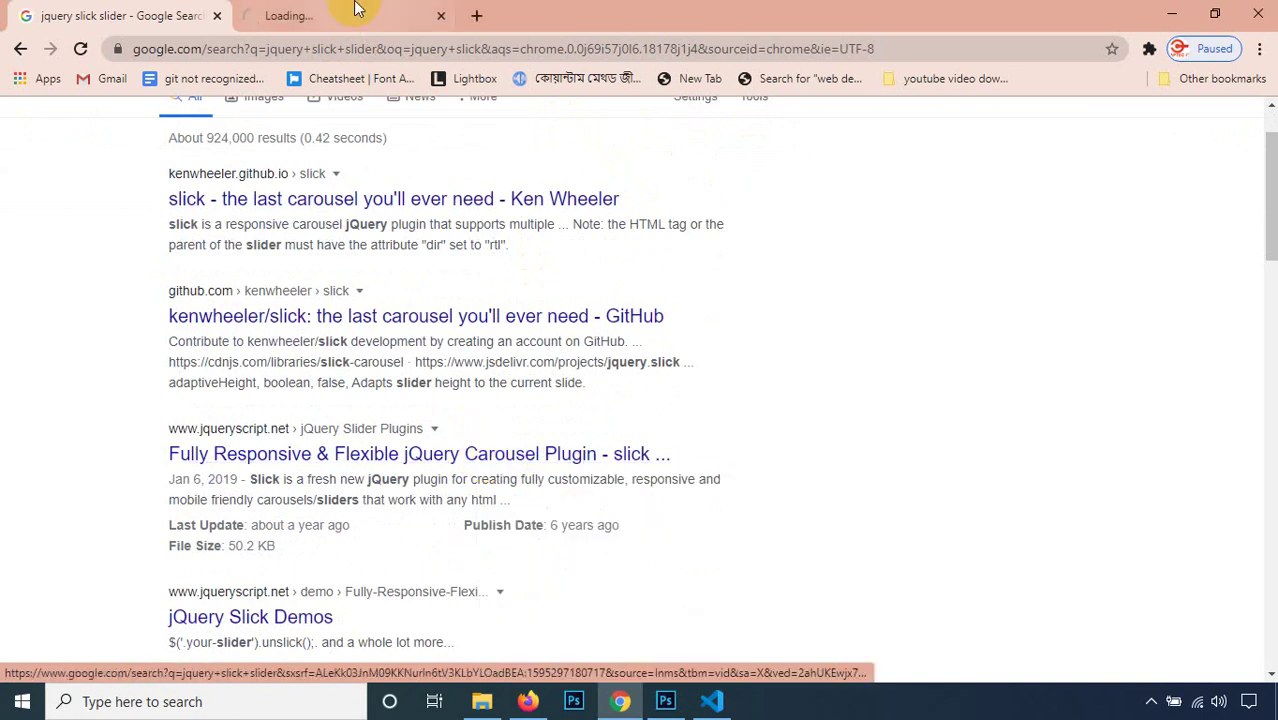
pyautogui.click(360, 15)
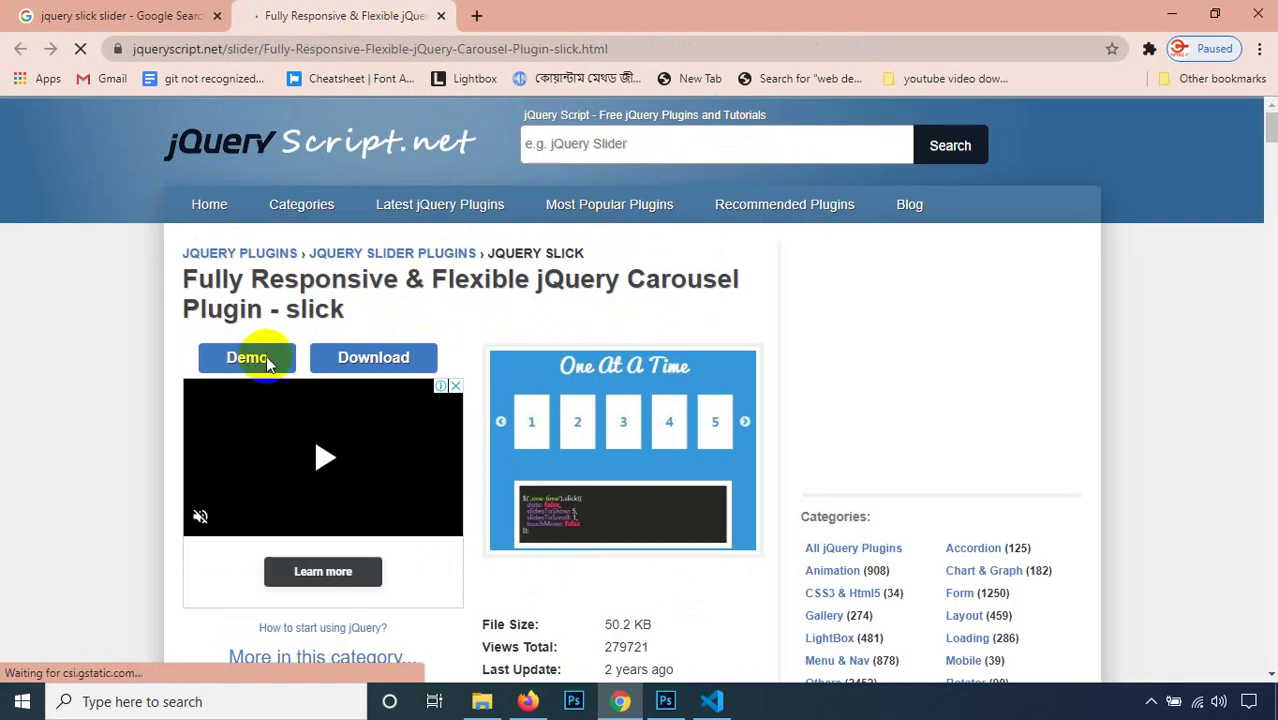
# Step: Try to open the demo of the slick carousel plugin and look over its jQueryScript page
pyautogui.click(273, 366)
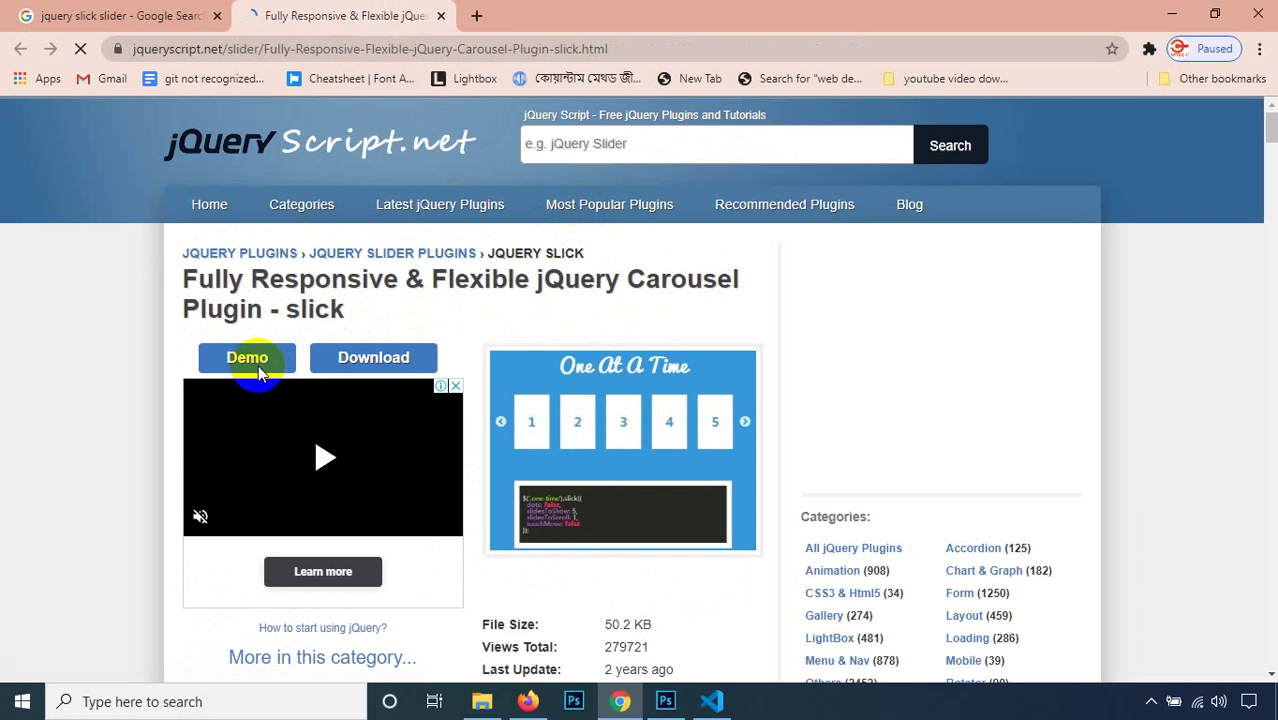
pyautogui.scroll(-3, 248, 360)
pyautogui.click(263, 230)
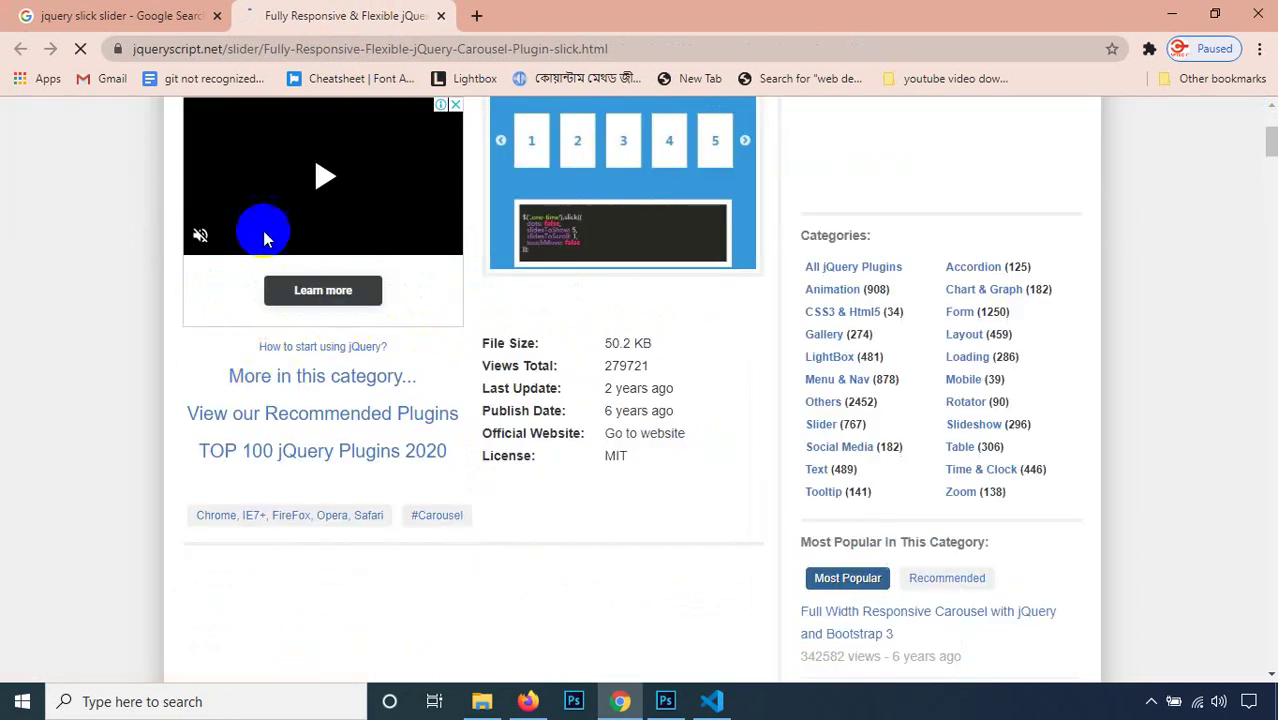
pyautogui.scroll(3, 562, 248)
pyautogui.scroll(-4, 560, 250)
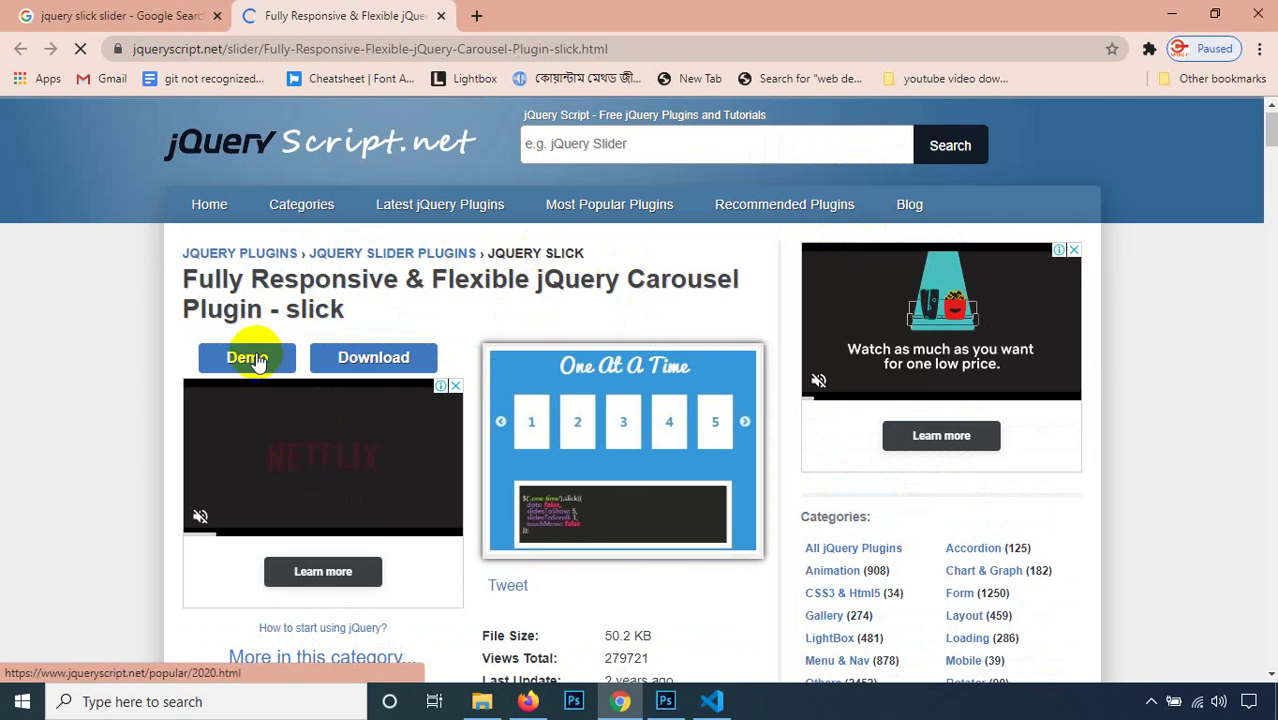
pyautogui.click(252, 360)
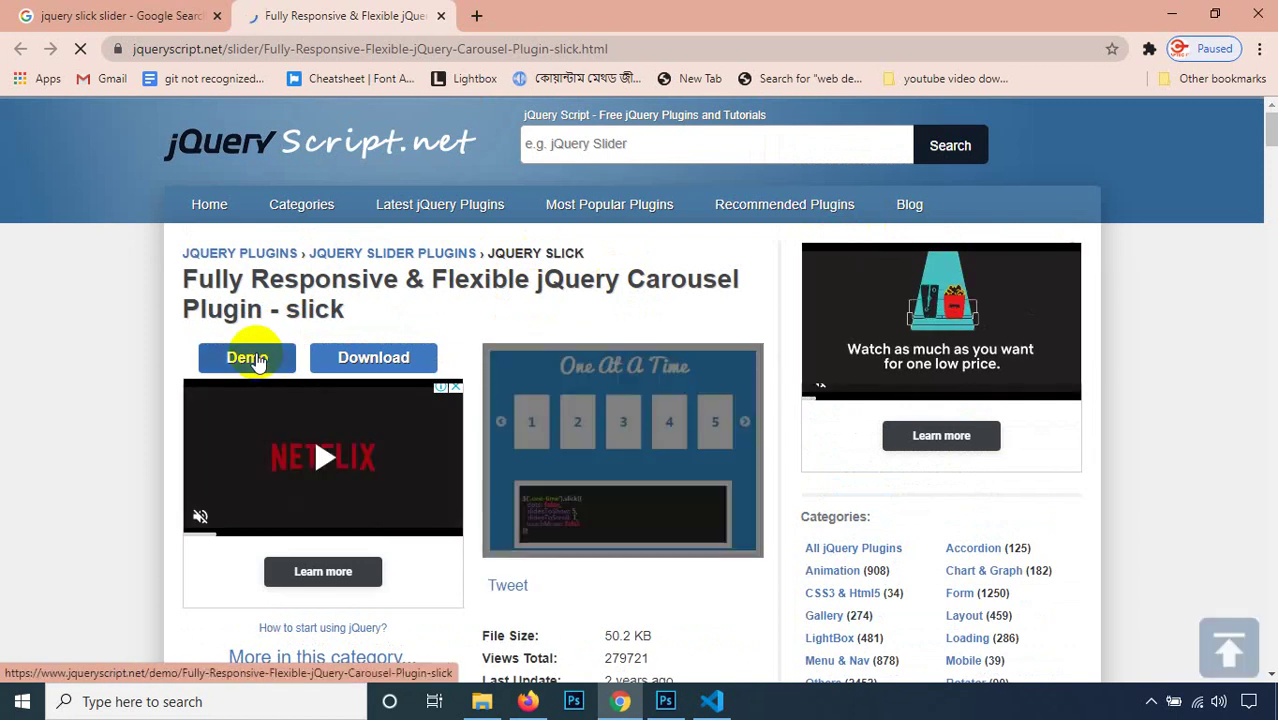
# Step: Check the Google results for jquery slick slider and return to the jQueryScript tab
pyautogui.click(137, 12)
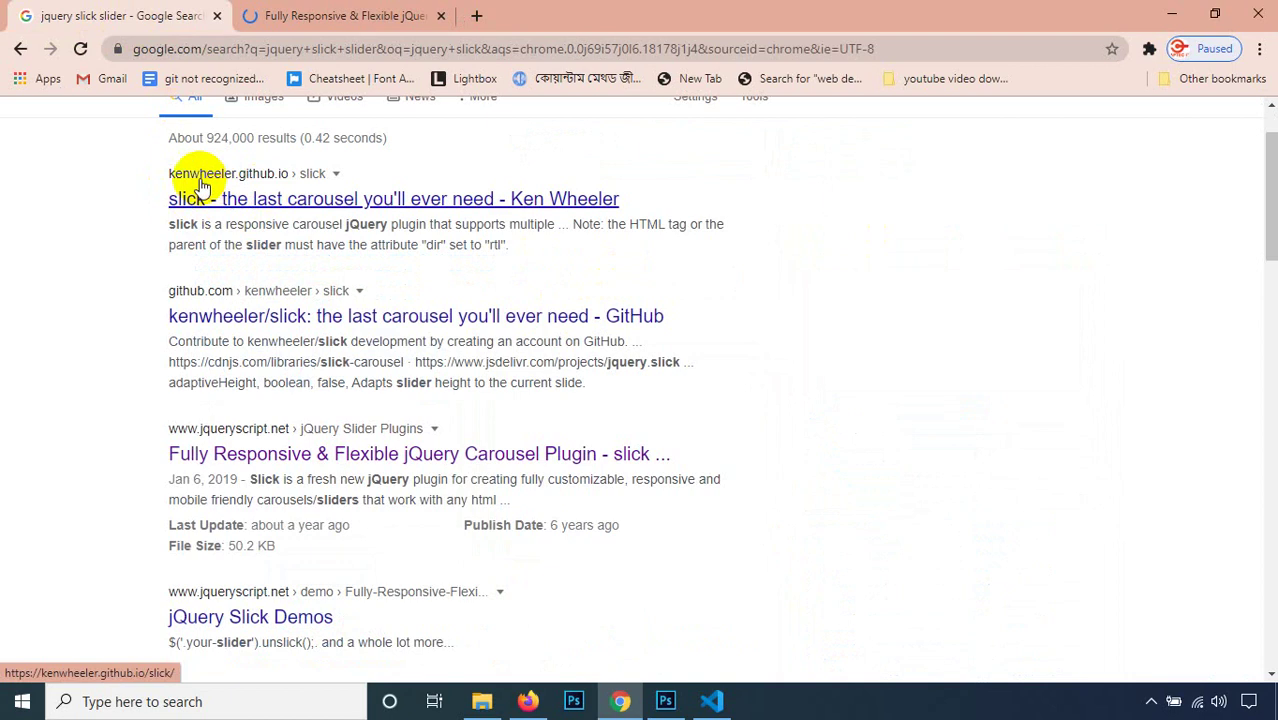
pyautogui.scroll(1, 200, 185)
pyautogui.click(350, 14)
# Step: Browse the Top 100 jQuery plugins of 2020 and view the demo of the Covid19stats.js statistics widget
pyautogui.scroll(-2, 493, 248)
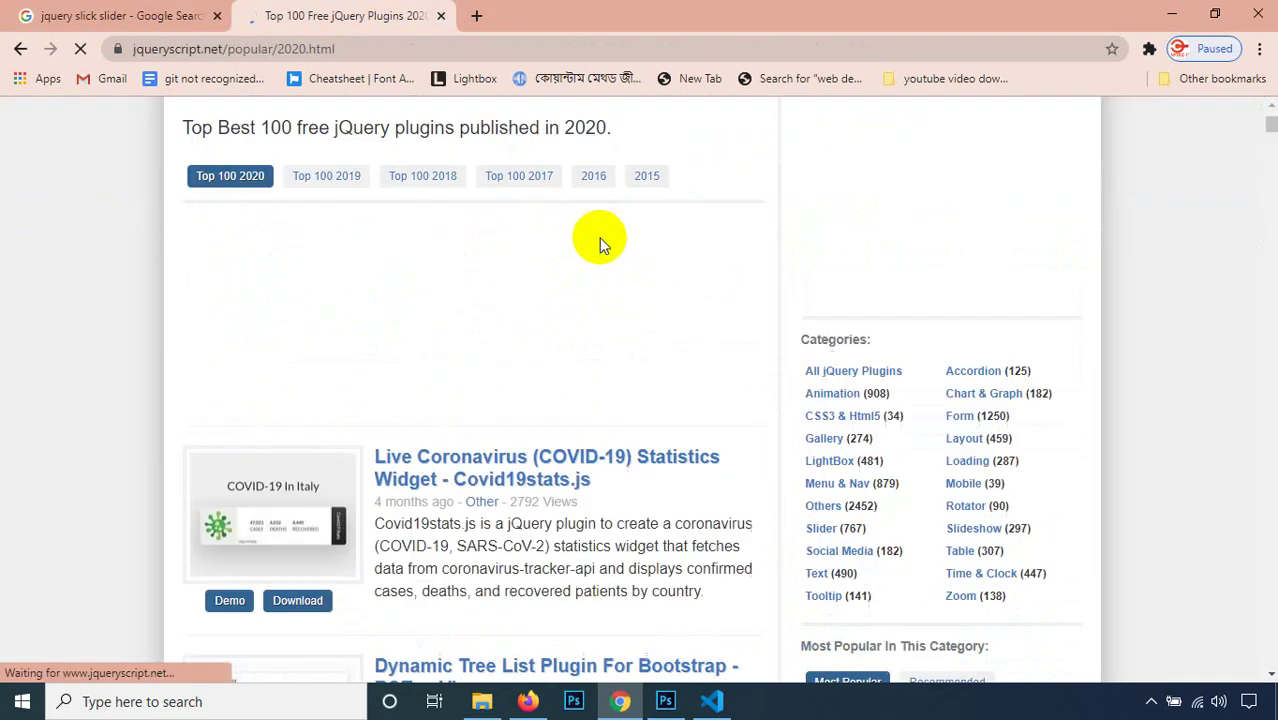
pyautogui.scroll(-2, 584, 200)
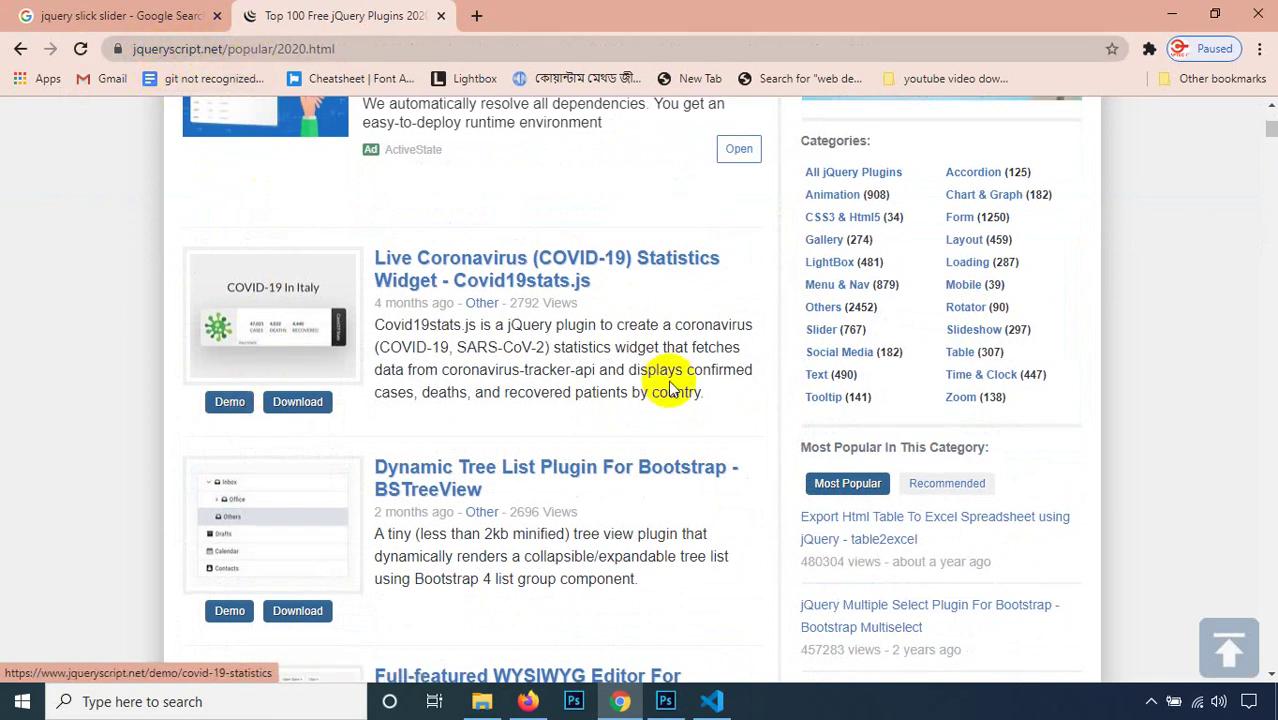
pyautogui.click(229, 403)
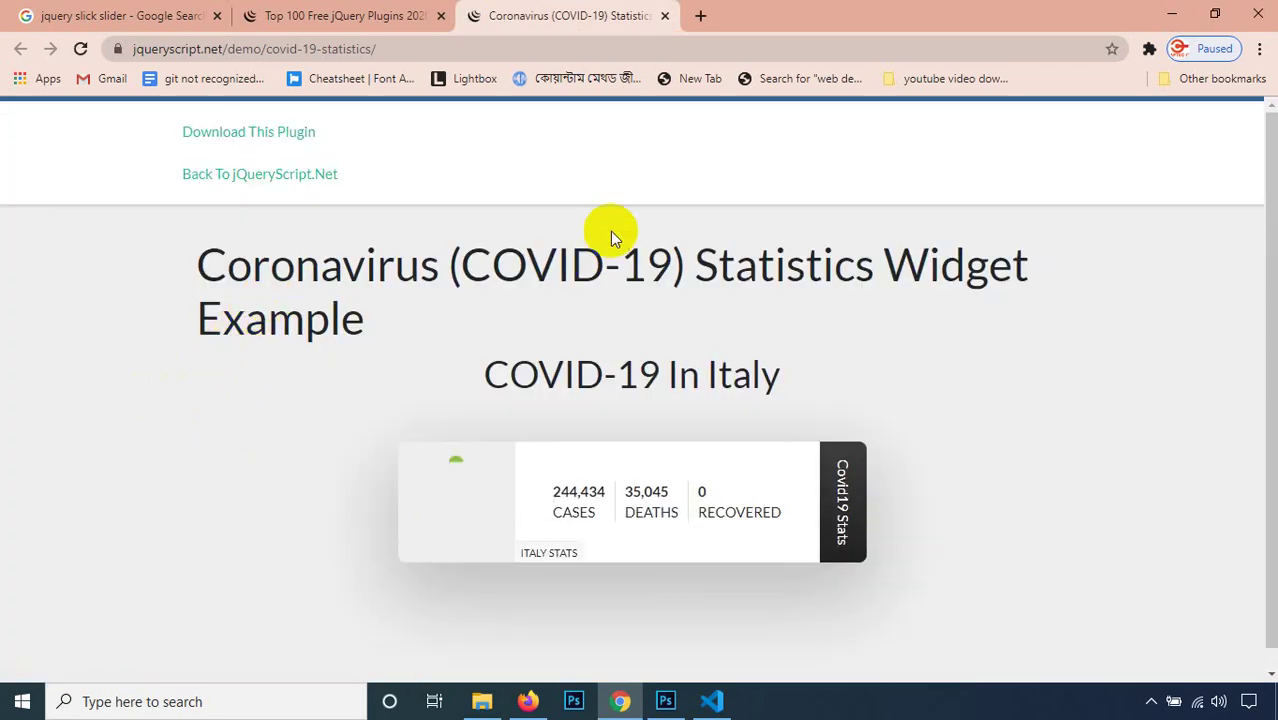
pyautogui.scroll(-1, 612, 238)
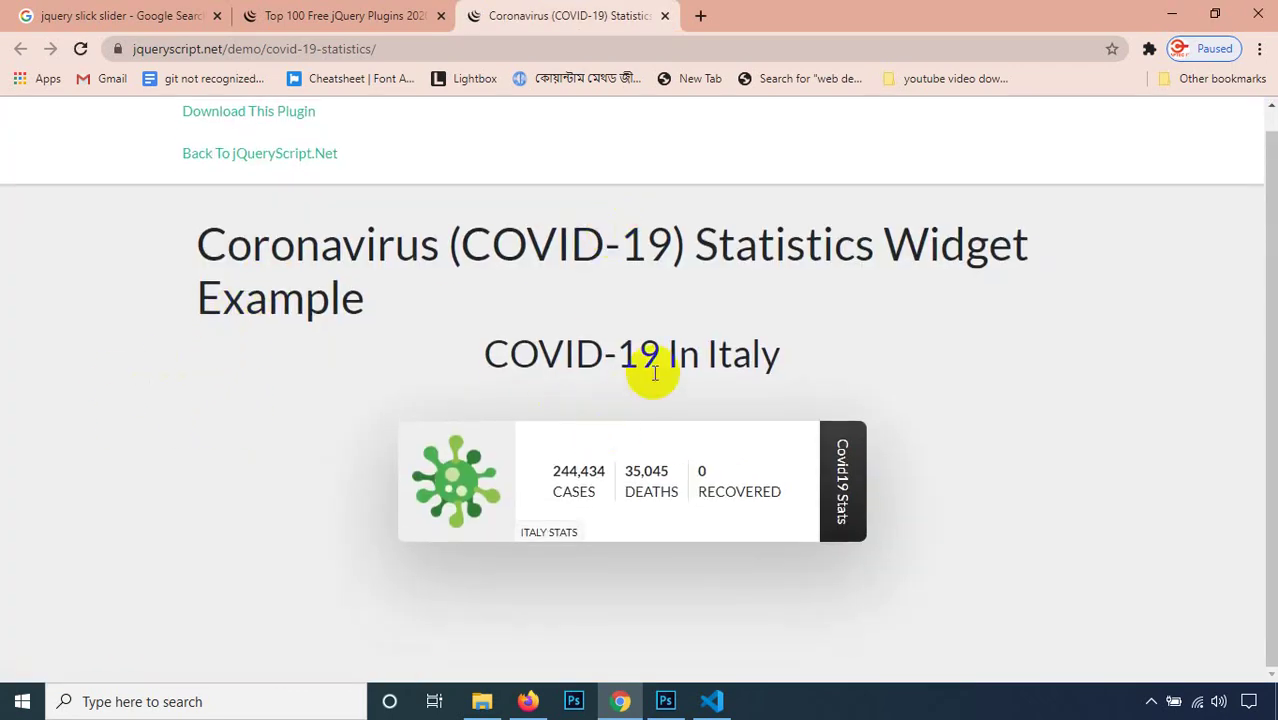
# Step: Close the COVID-19 widget demo and browse the Slider category of jQueryScript plugins
pyautogui.click(665, 17)
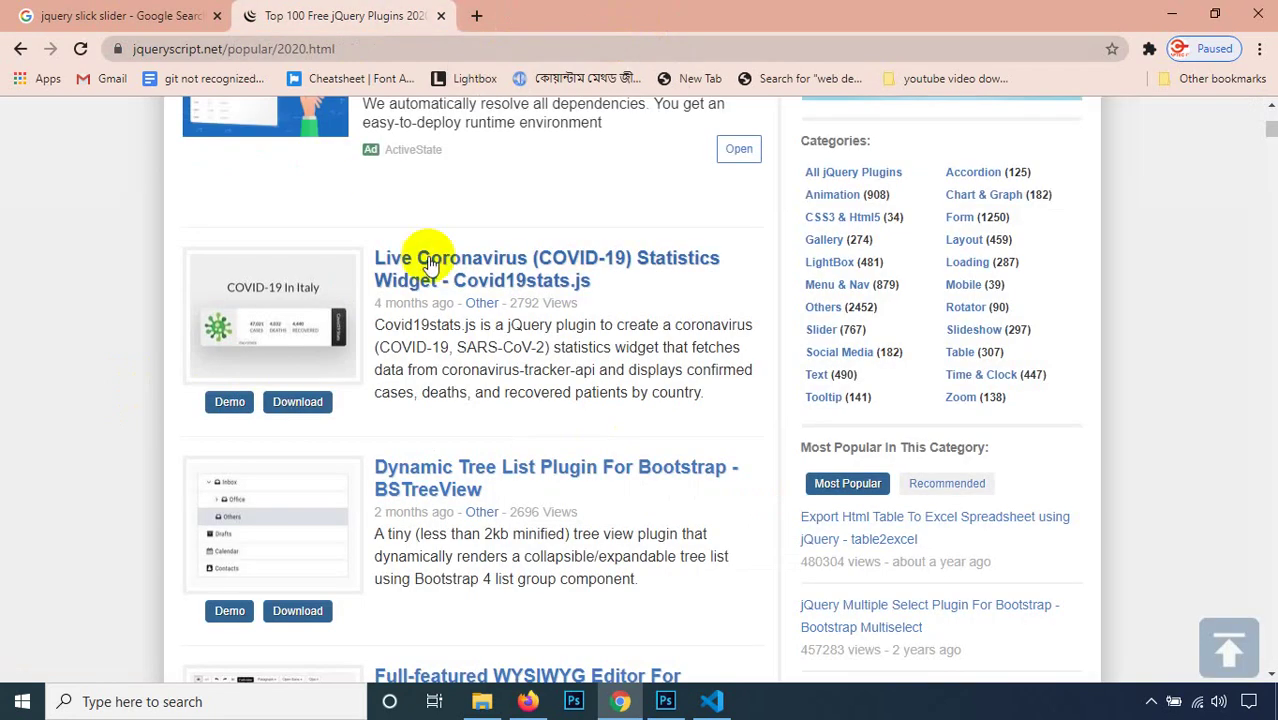
pyautogui.scroll(-5, 371, 348)
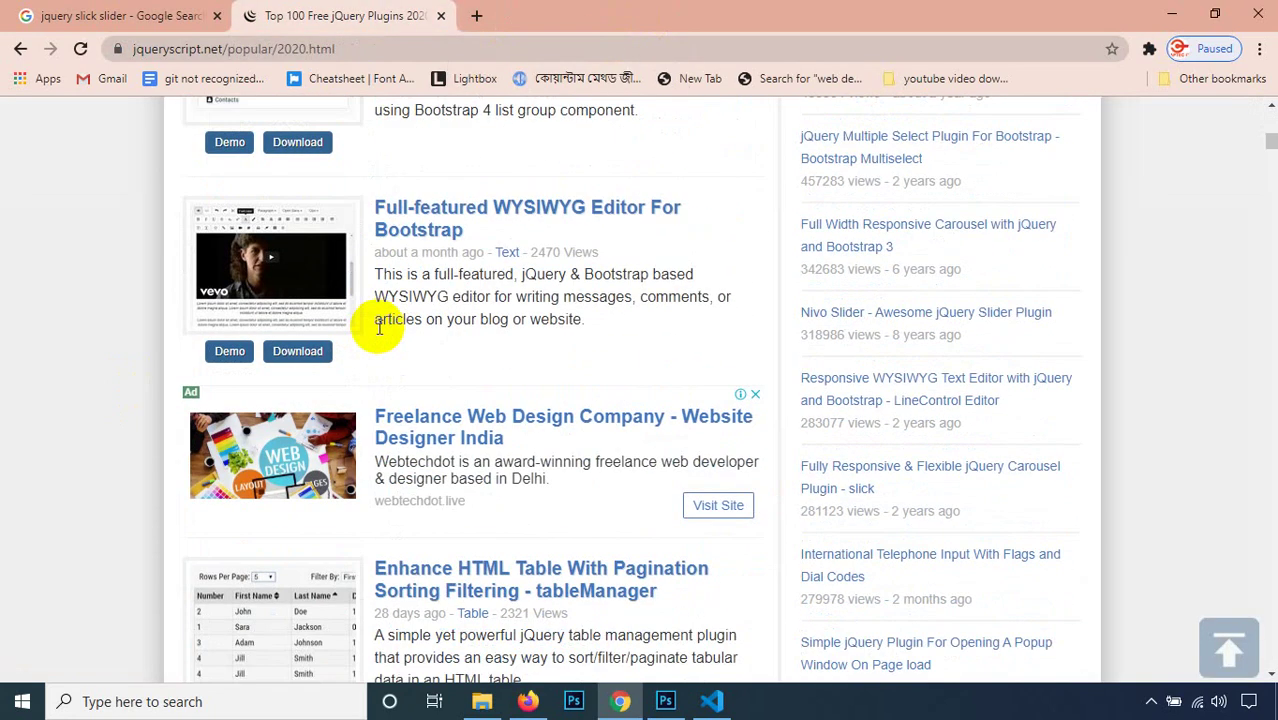
pyautogui.scroll(5, 379, 328)
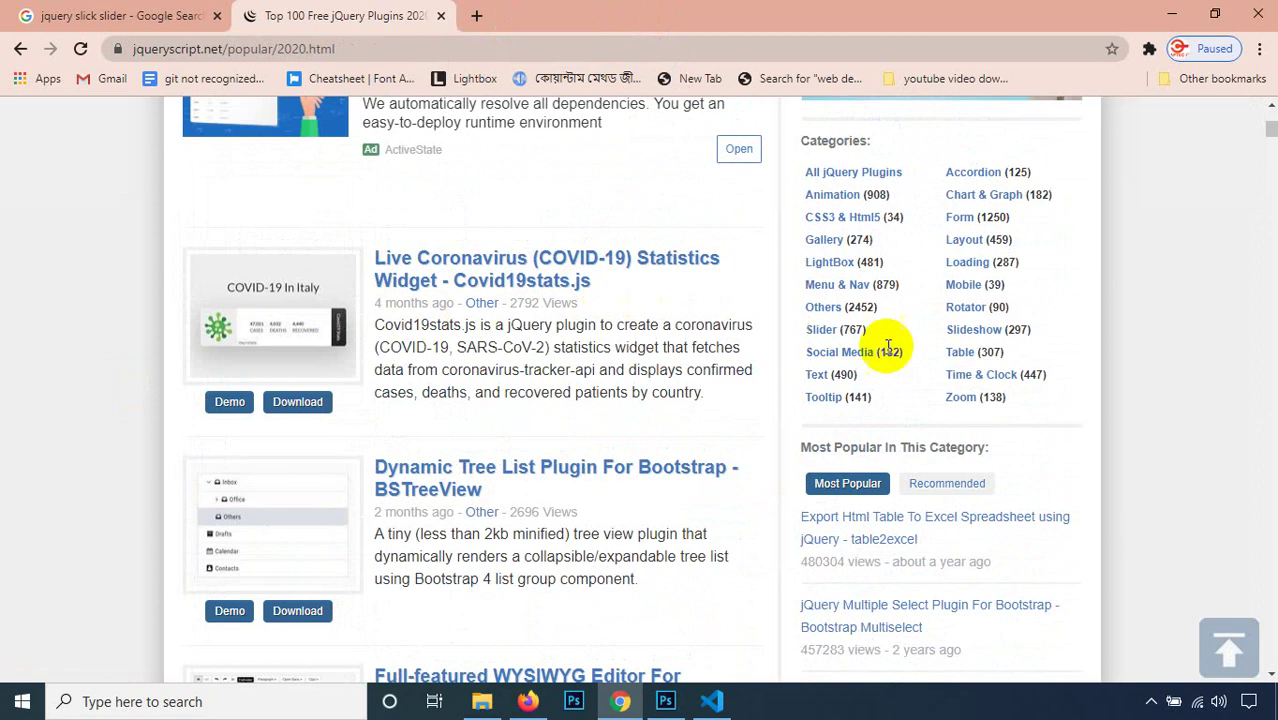
pyautogui.click(821, 334)
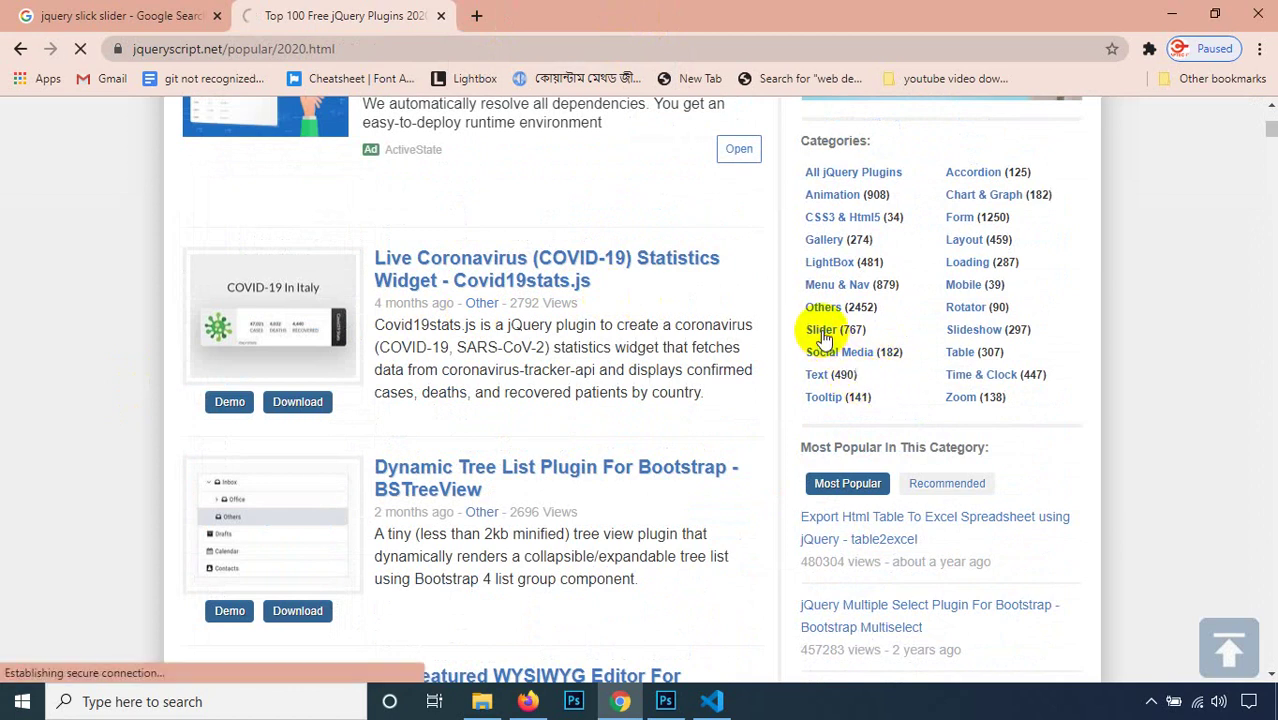
pyautogui.scroll(-7, 562, 340)
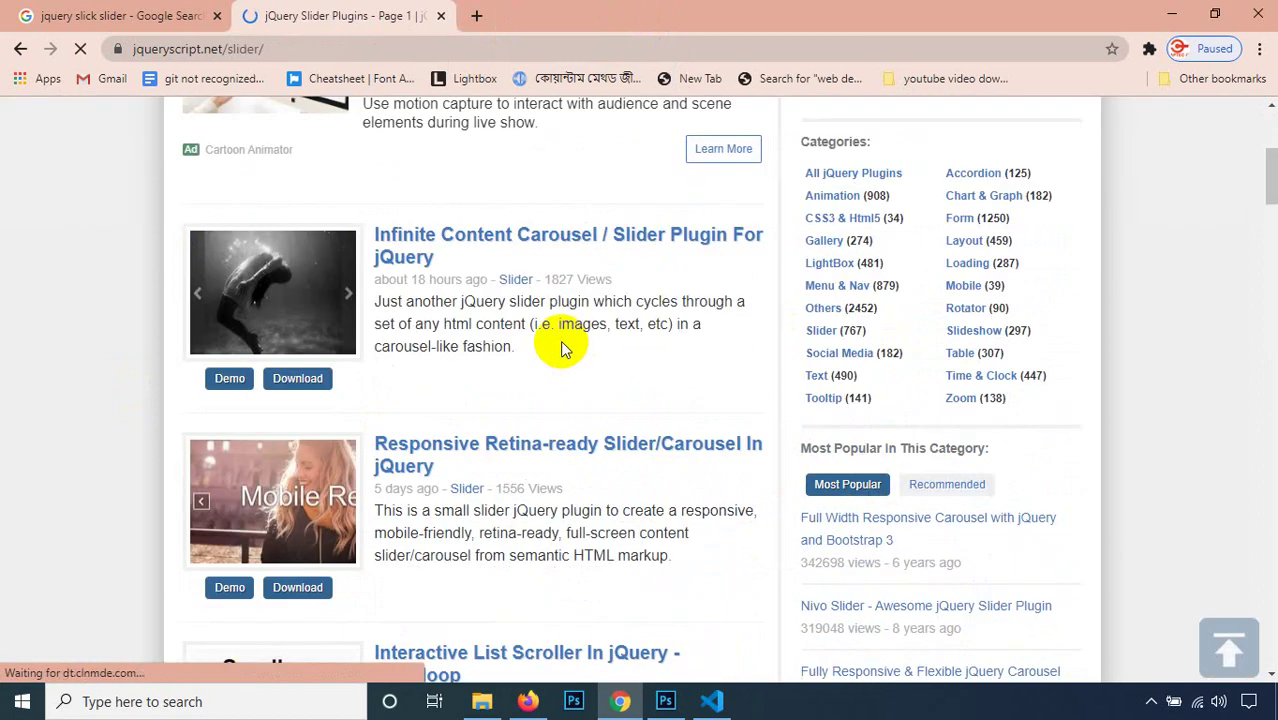
pyautogui.scroll(-7, 548, 315)
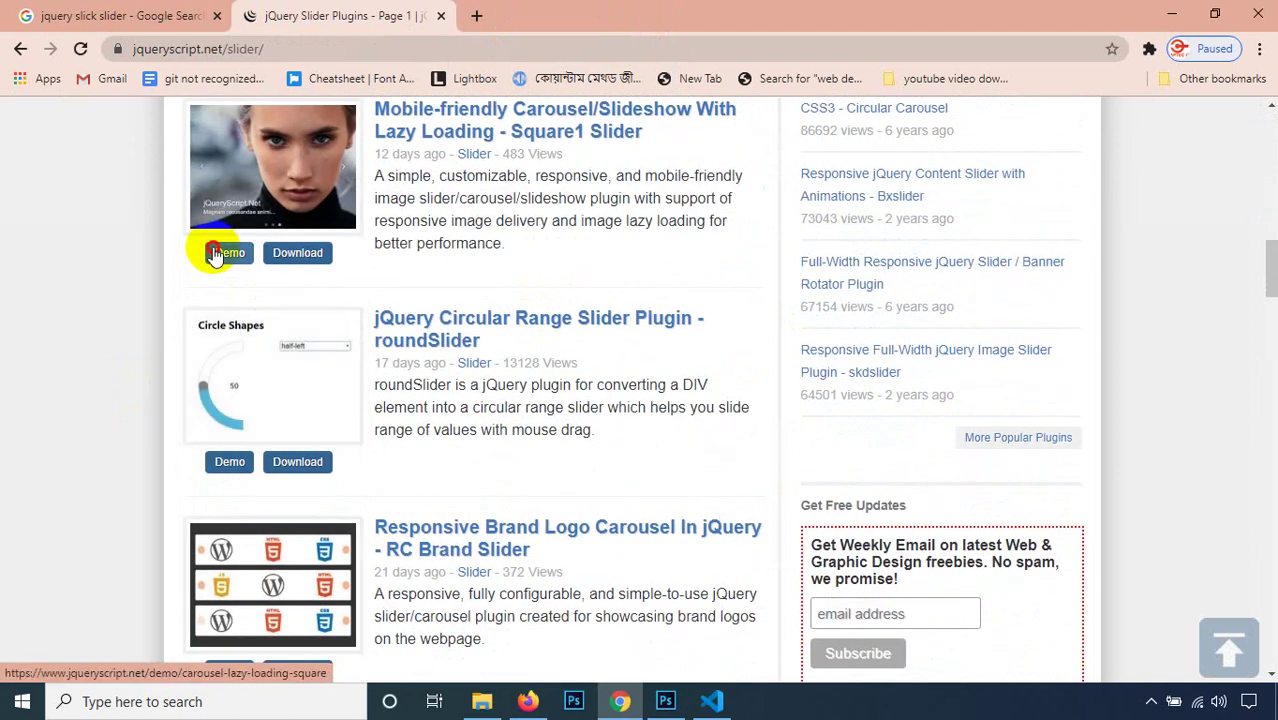
# Step: Open the demo of the Square1 Slider plugin and cycle through the images of its Slider example in both directions
pyautogui.click(214, 254)
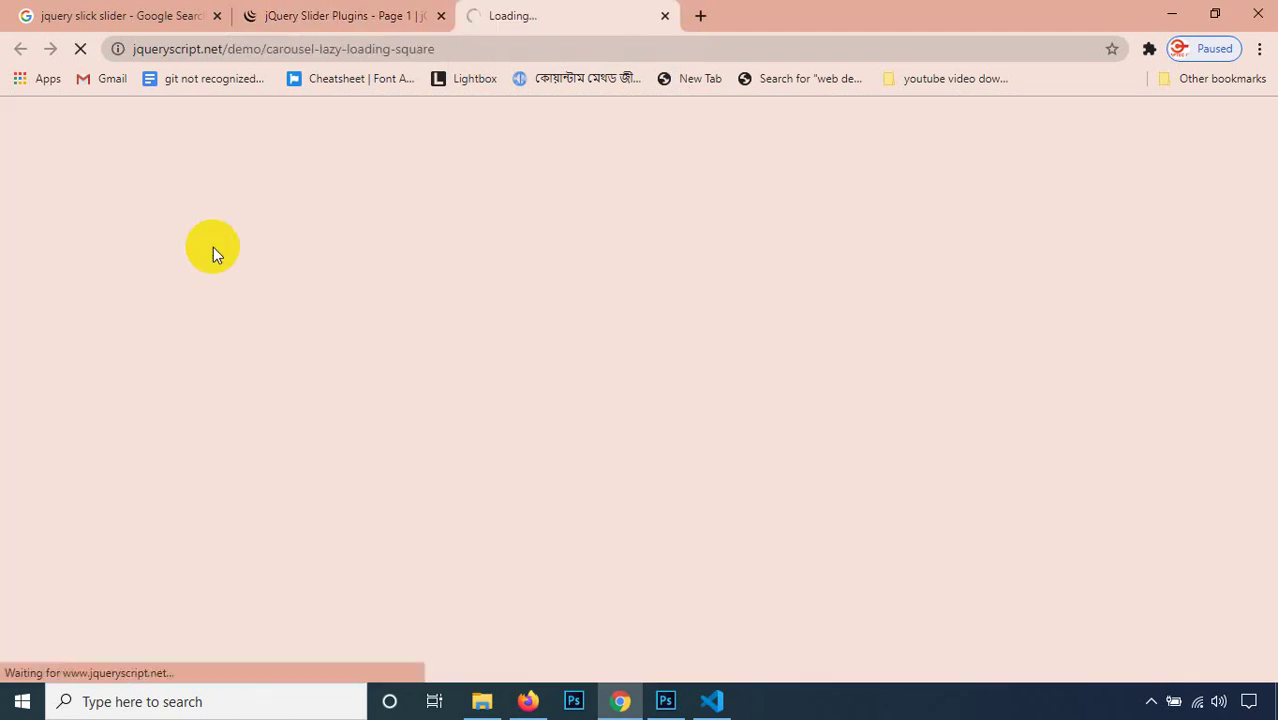
pyautogui.scroll(-2, 640, 262)
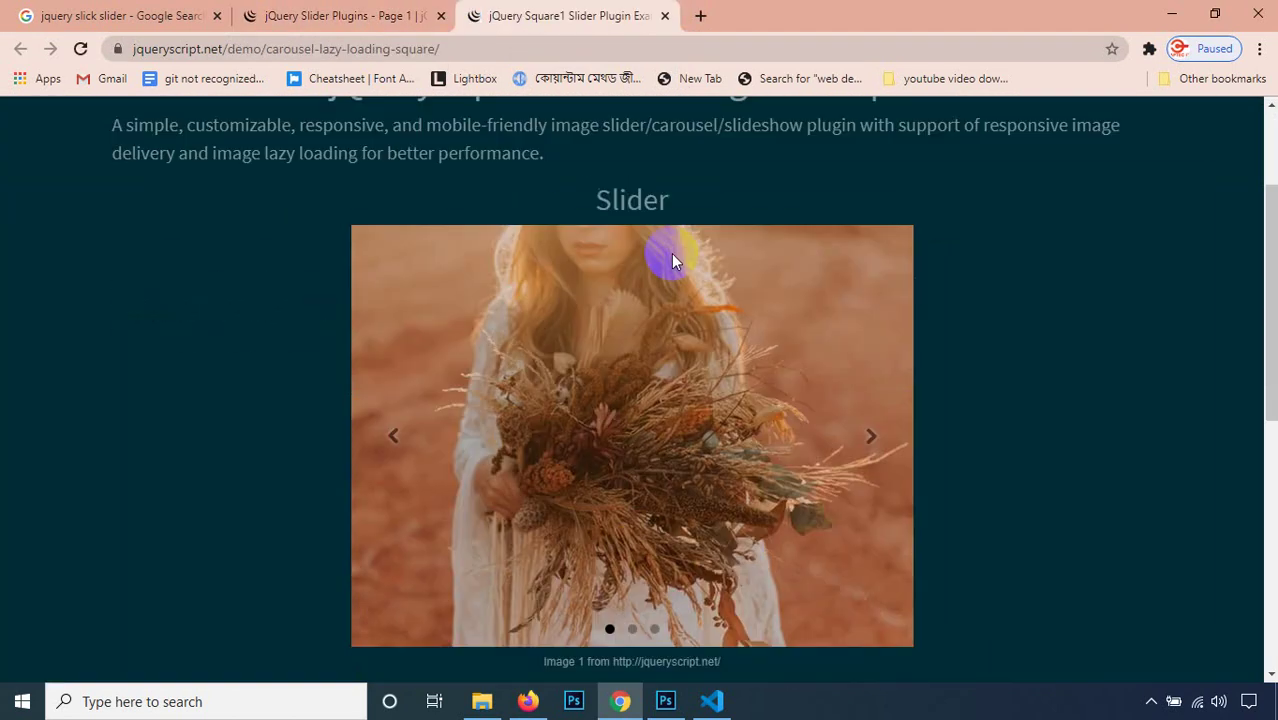
pyautogui.scroll(-1, 671, 258)
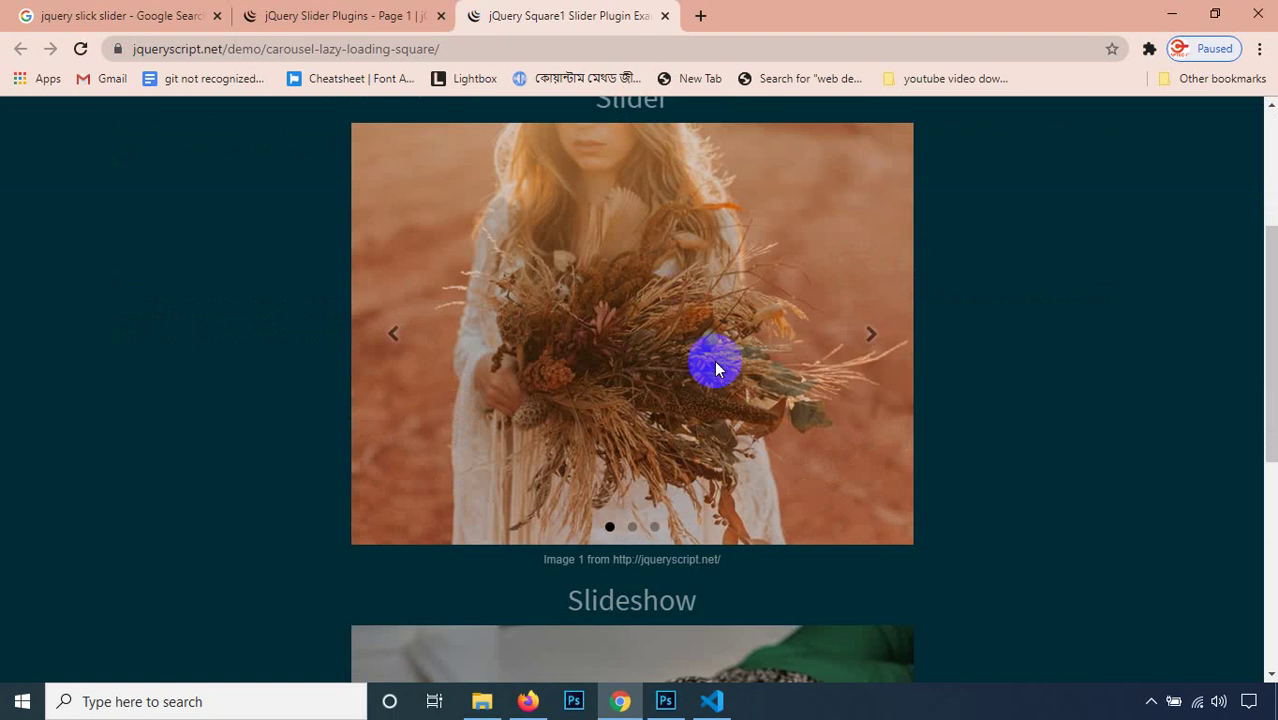
pyautogui.click(868, 336)
pyautogui.click(868, 336)
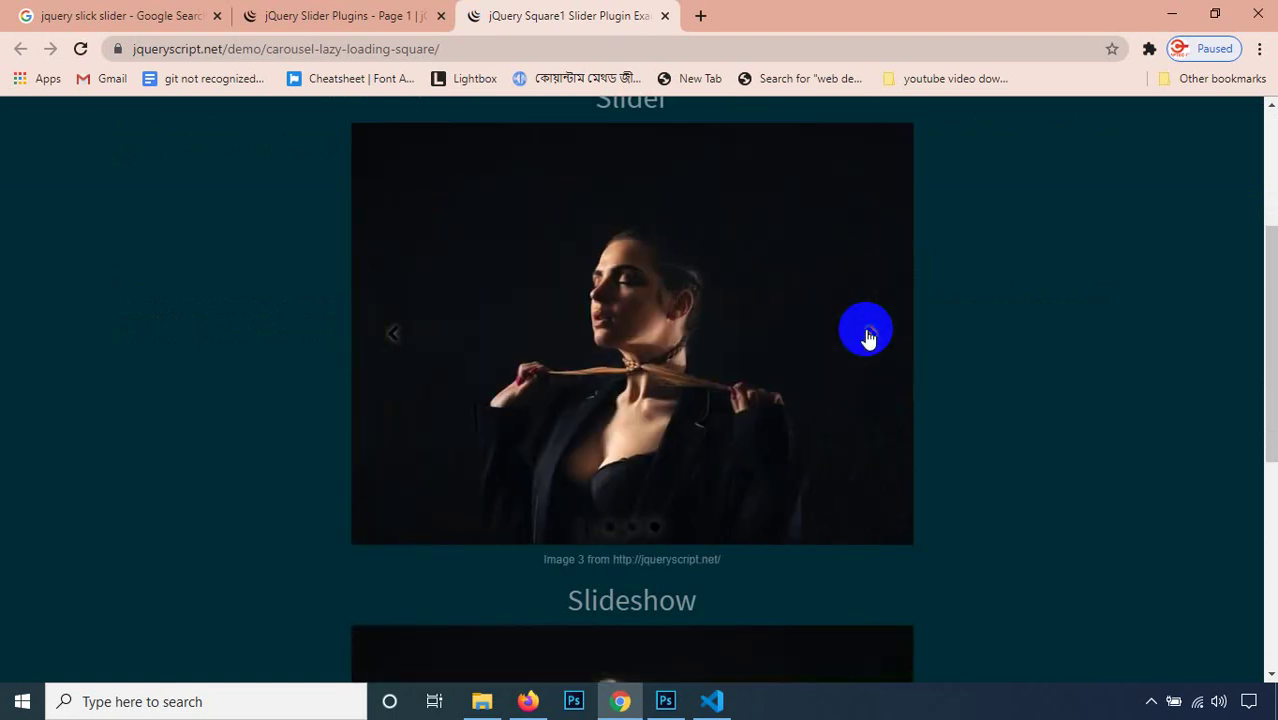
pyautogui.click(868, 336)
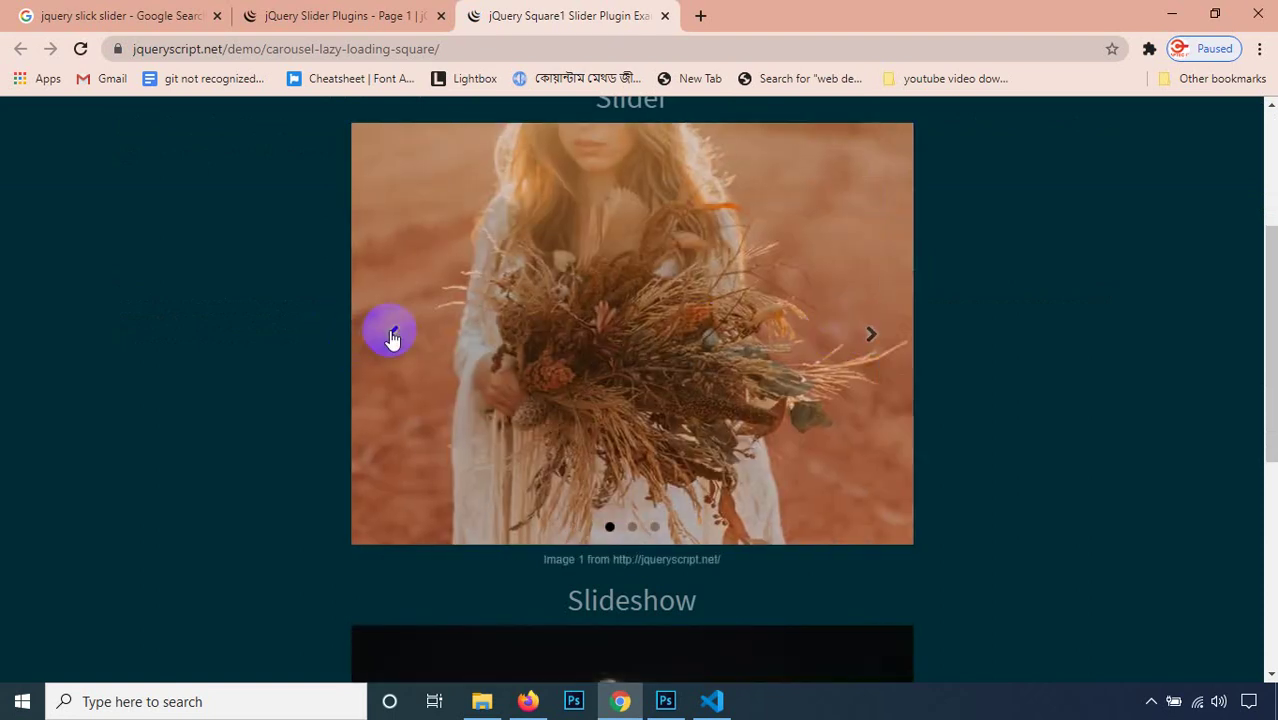
pyautogui.click(392, 336)
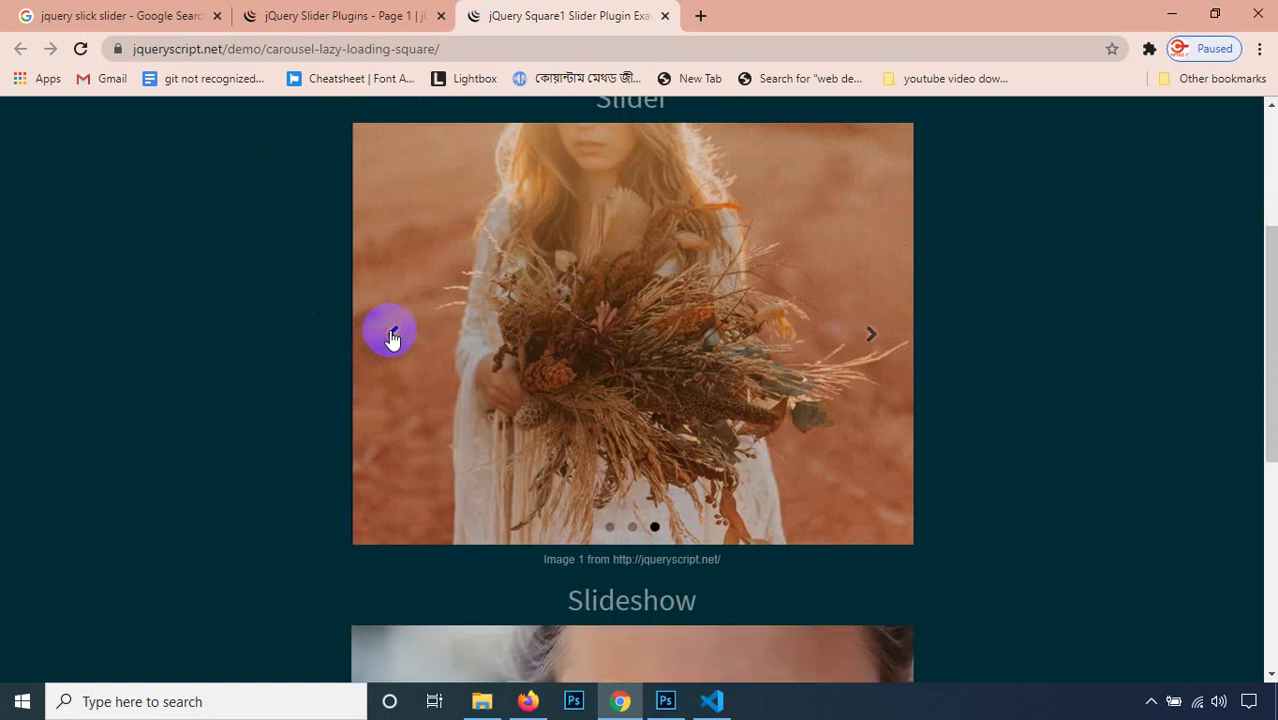
# Step: Cycle through the images of the Square1 demo's Slideshow example and examine its caption text and navigation dots
pyautogui.scroll(-4, 540, 355)
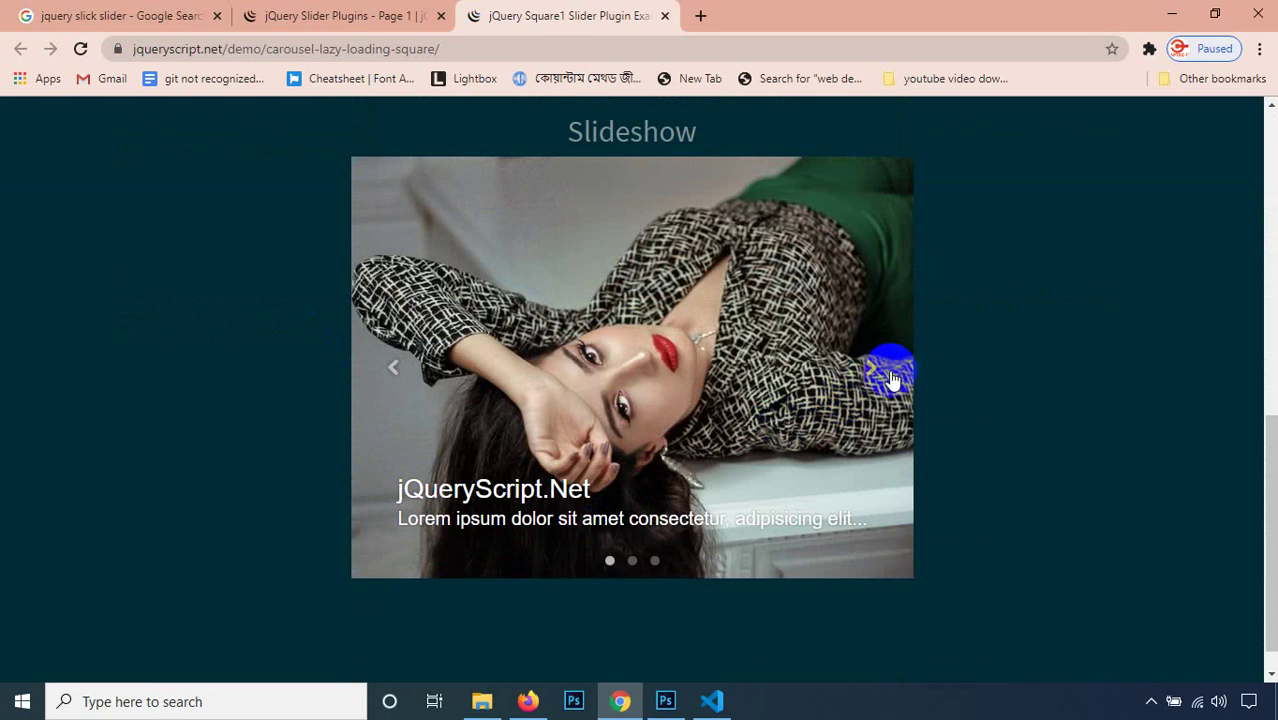
pyautogui.click(880, 372)
pyautogui.click(876, 375)
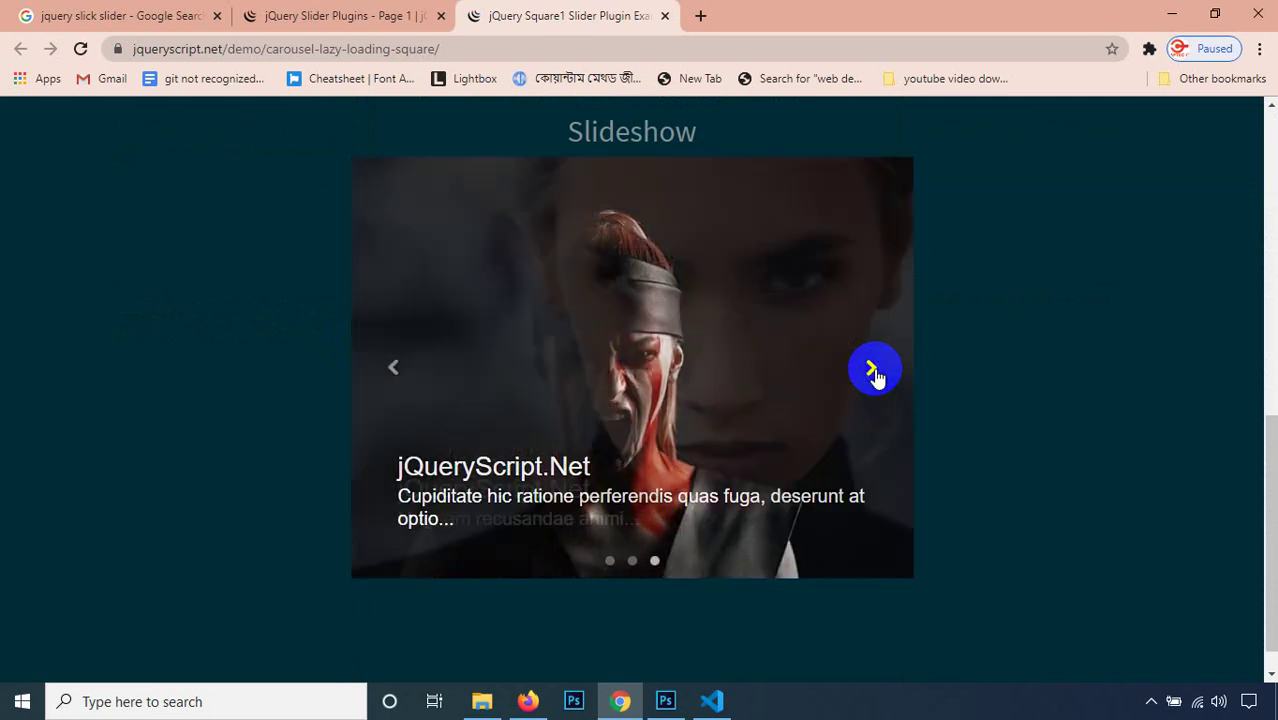
pyautogui.click(876, 375)
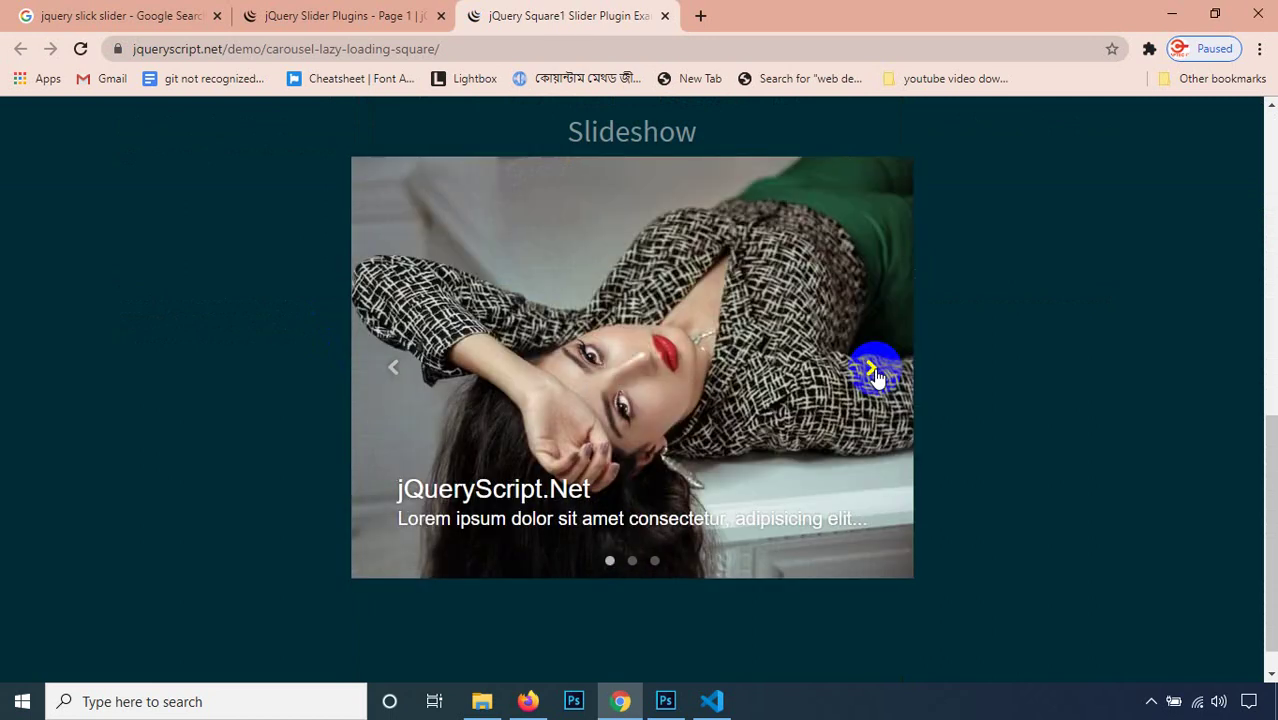
pyautogui.click(876, 375)
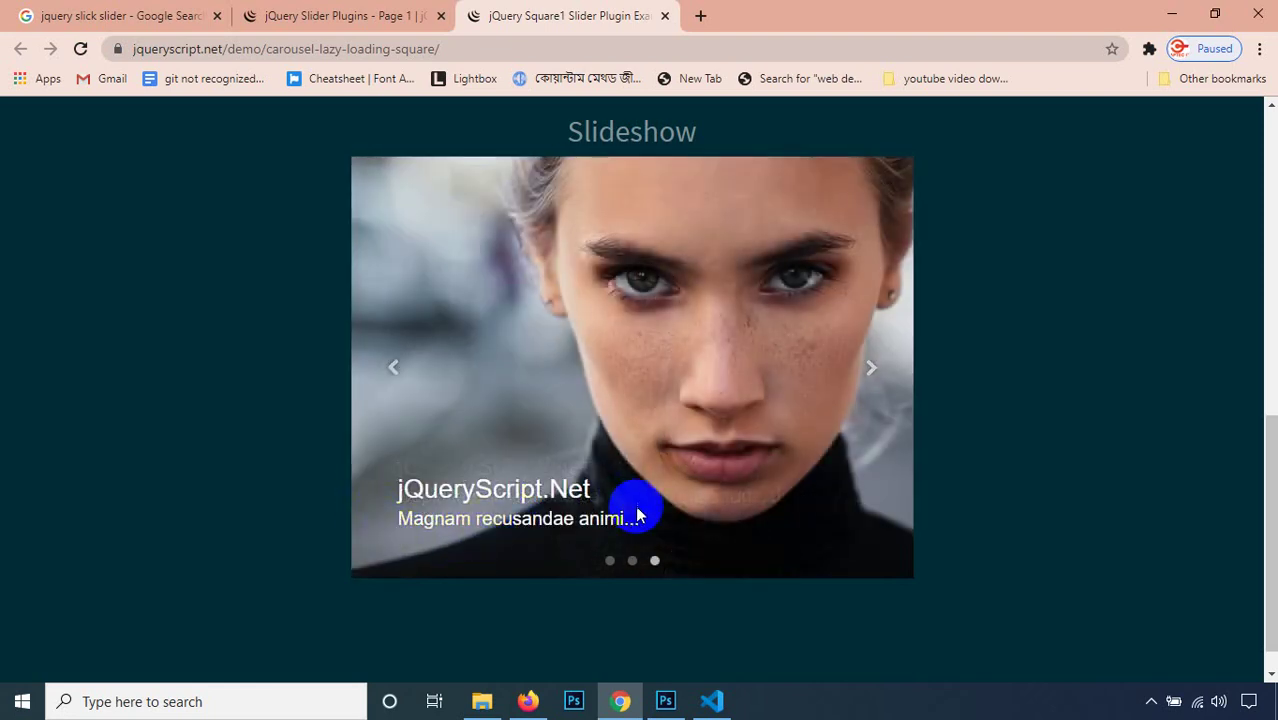
pyautogui.moveTo(640, 530); pyautogui.dragTo(403, 482)
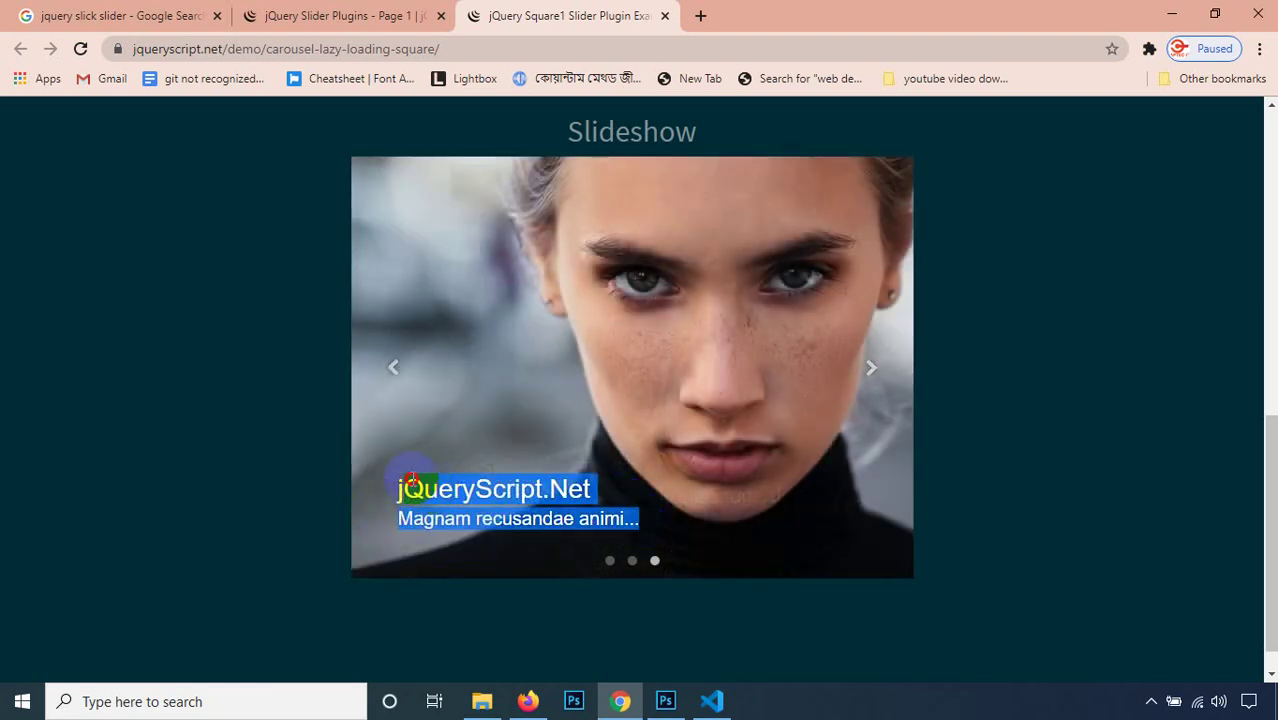
pyautogui.click(278, 446)
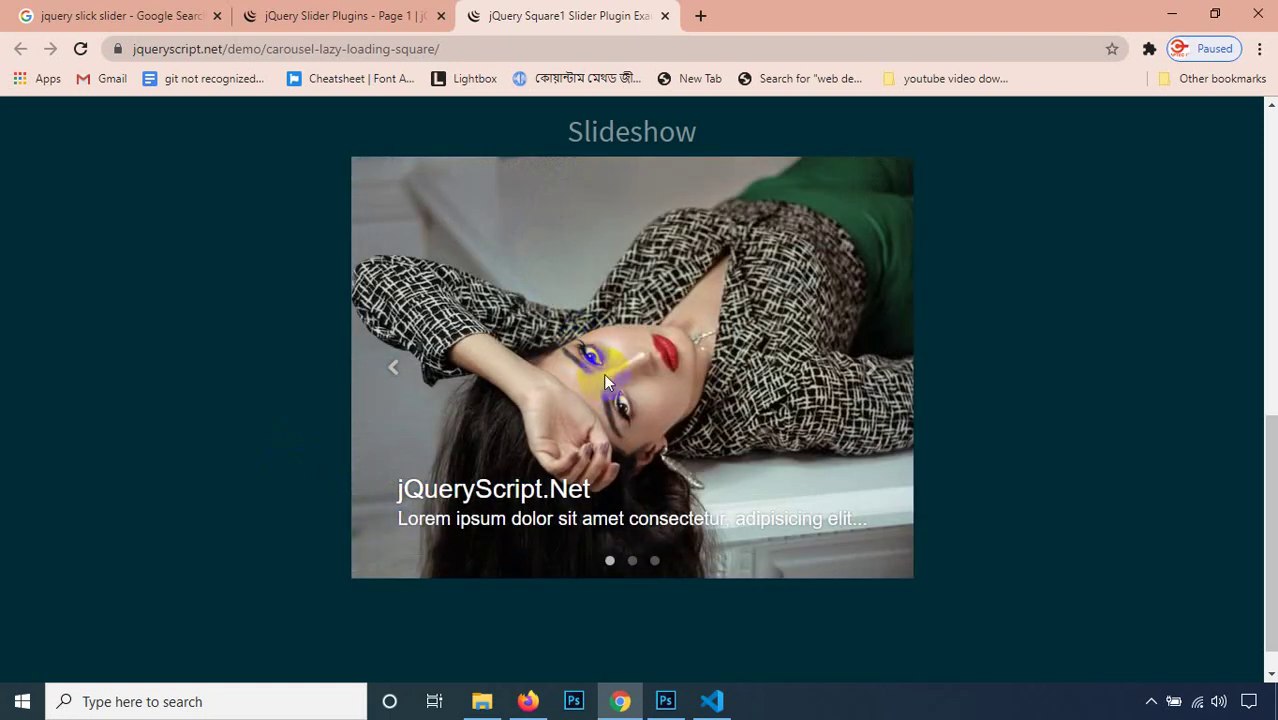
pyautogui.scroll(-1, 604, 373)
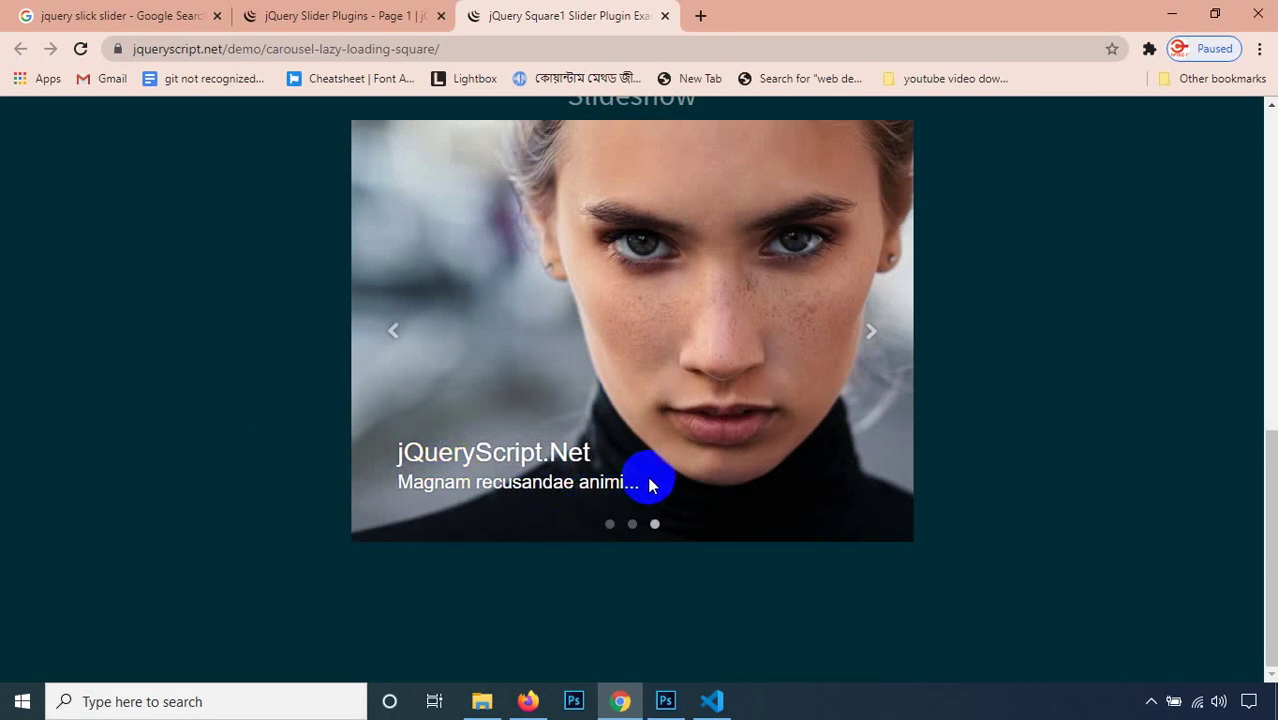
pyautogui.doubleClick(518, 455)
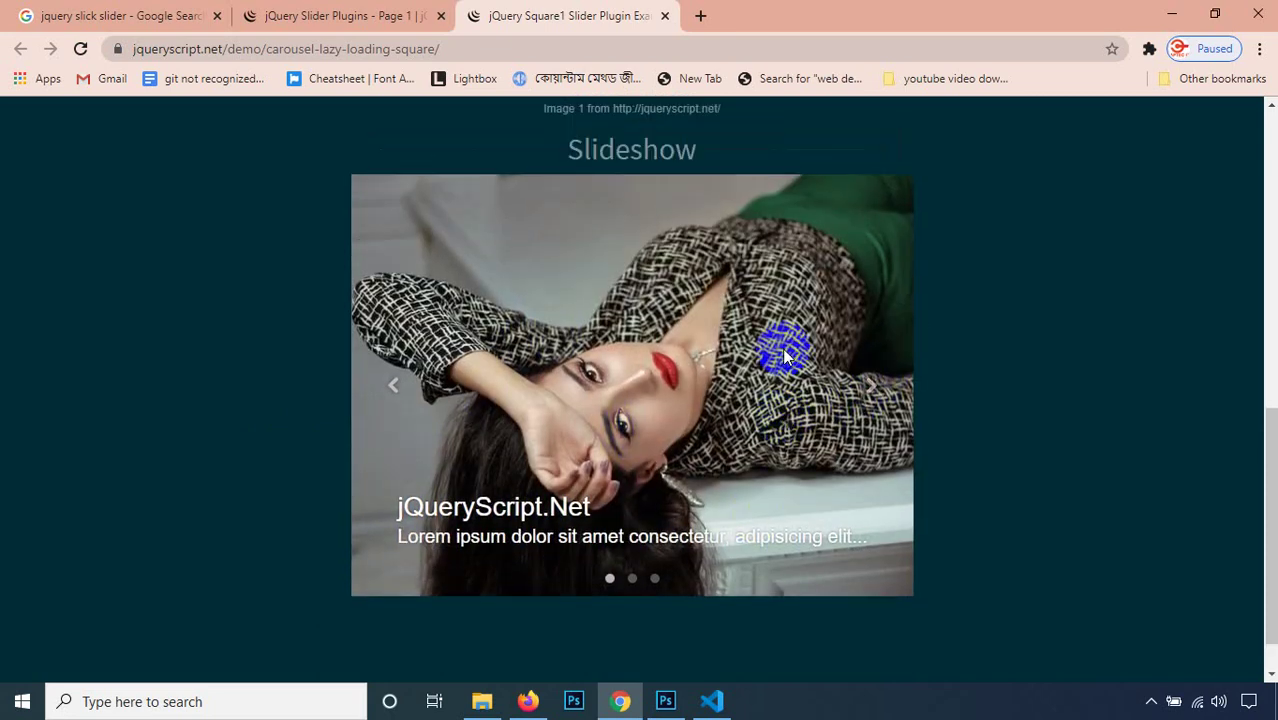
pyautogui.scroll(2, 784, 350)
pyautogui.scroll(-2, 782, 352)
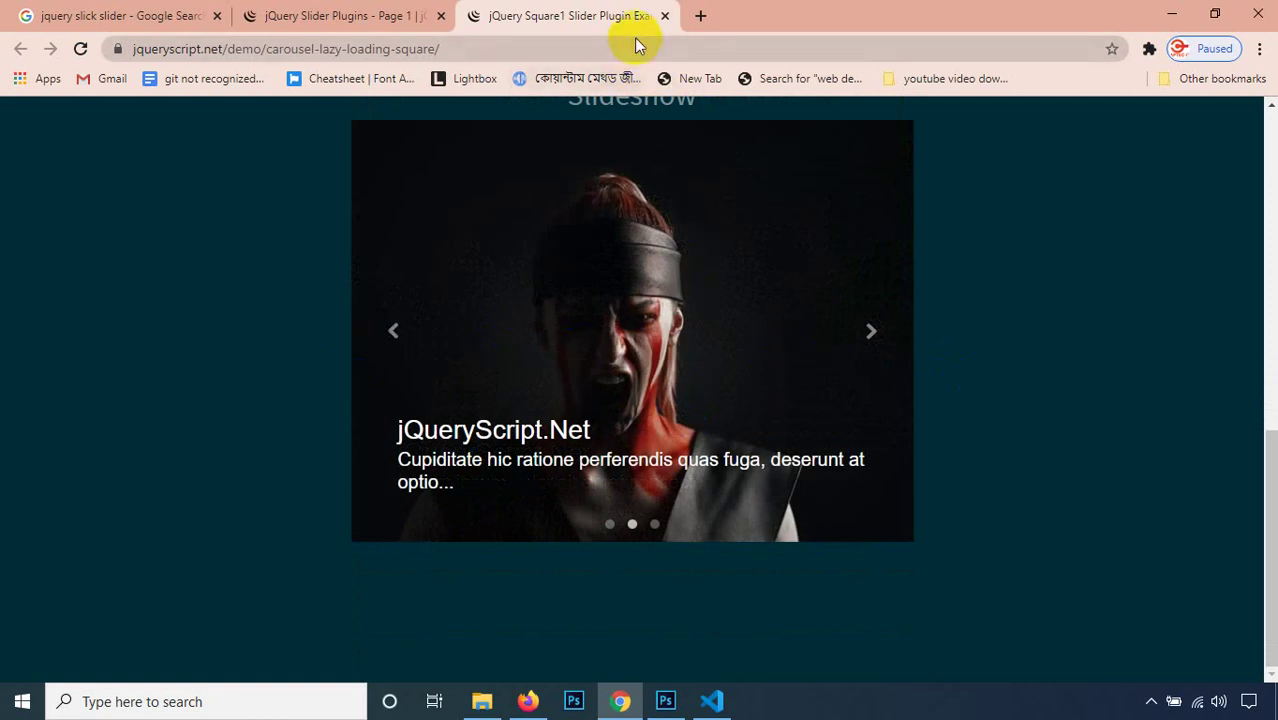
# Step: Close the Square1 demo and the jQueryScript plugin list, keeping the Google results, and minimize the Chrome window
pyautogui.click(665, 16)
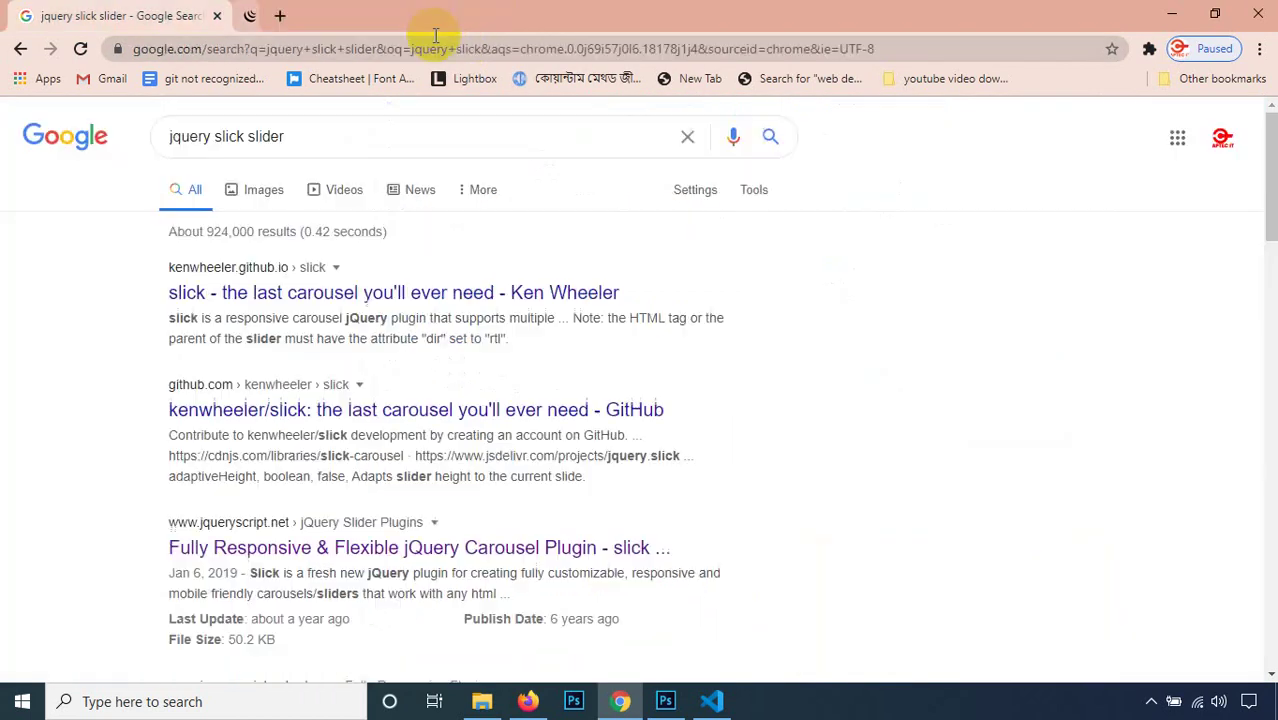
pyautogui.click(440, 16)
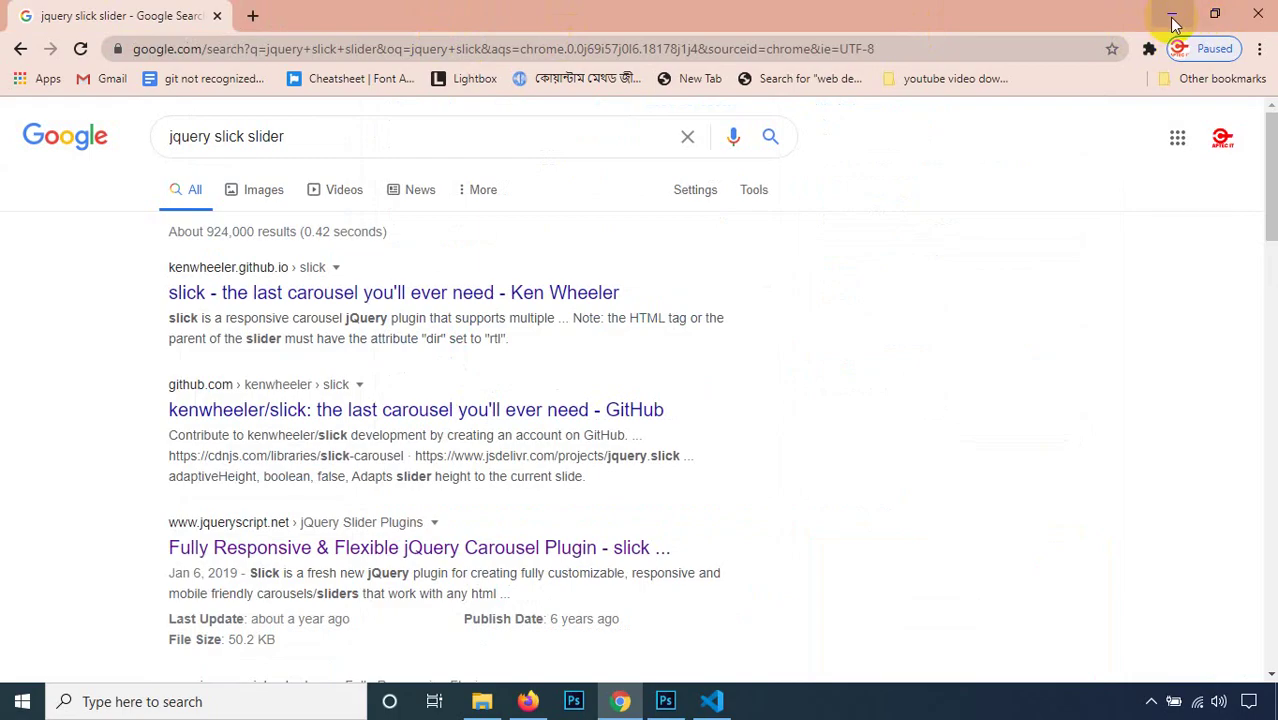
pyautogui.click(1173, 20)
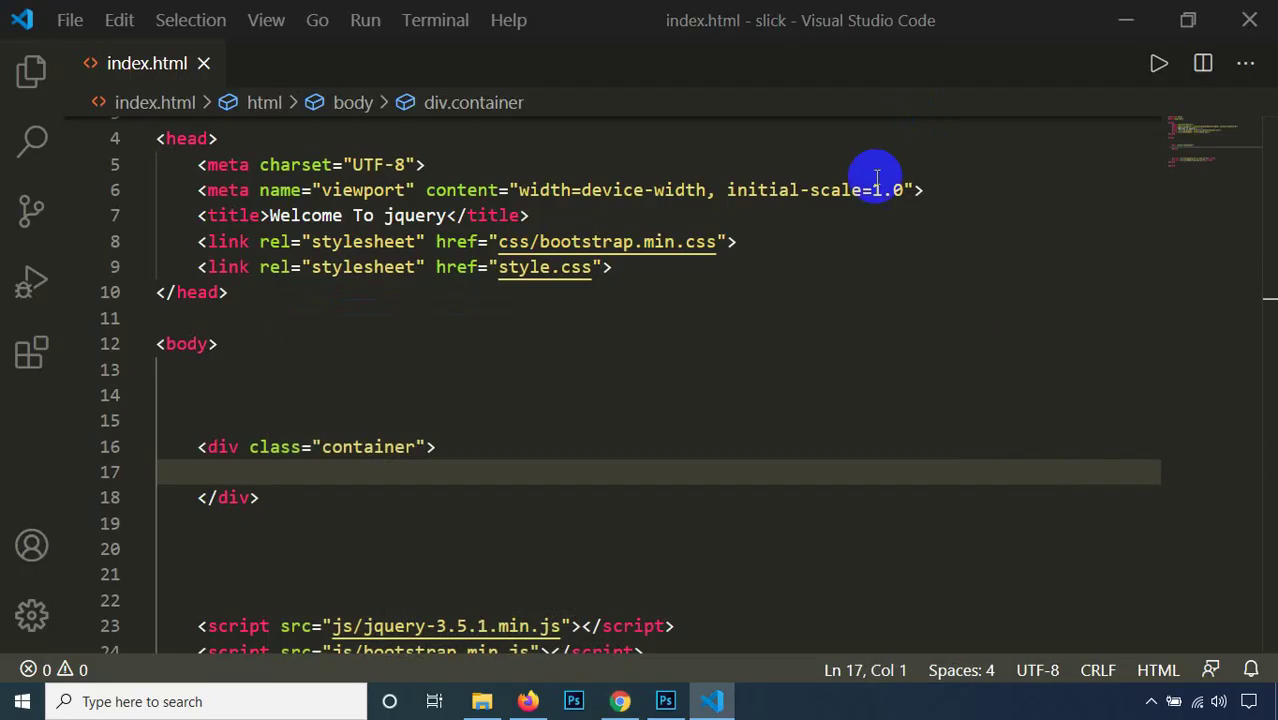
# Step: Switch to Firefox, sketch rectangles on a 999x280 screen capture area over the blank index.html page, and discard the capture
pyautogui.click(527, 701)
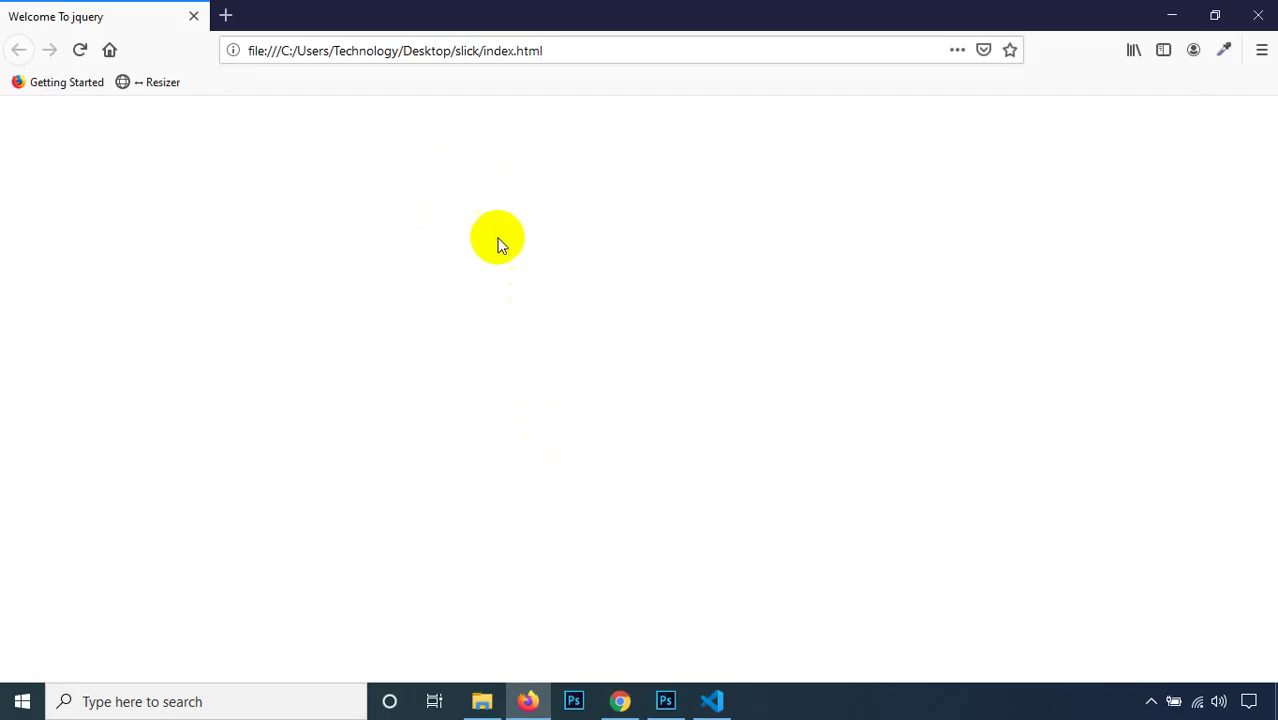
pyautogui.press('Print')
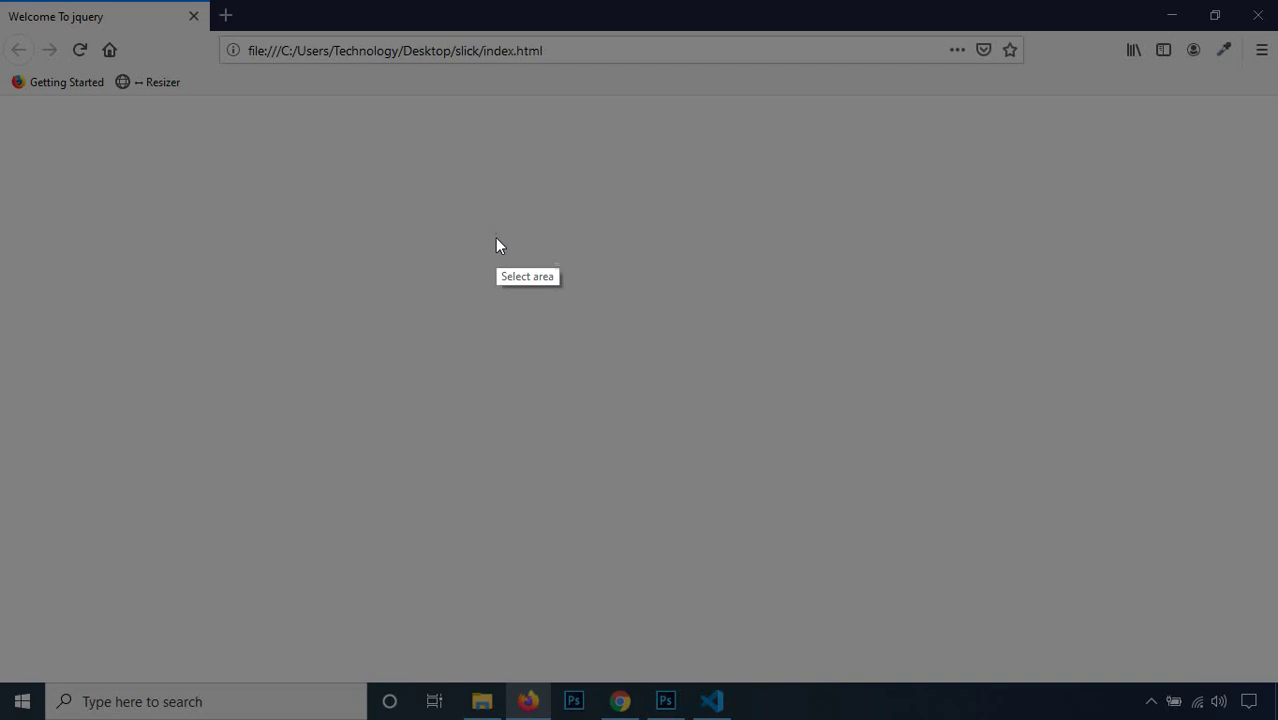
pyautogui.moveTo(178, 117)
pyautogui.mouseDown()
pyautogui.moveTo(365, 200)
pyautogui.moveTo(1111, 320)
pyautogui.moveTo(1113, 378)
pyautogui.mouseUp()
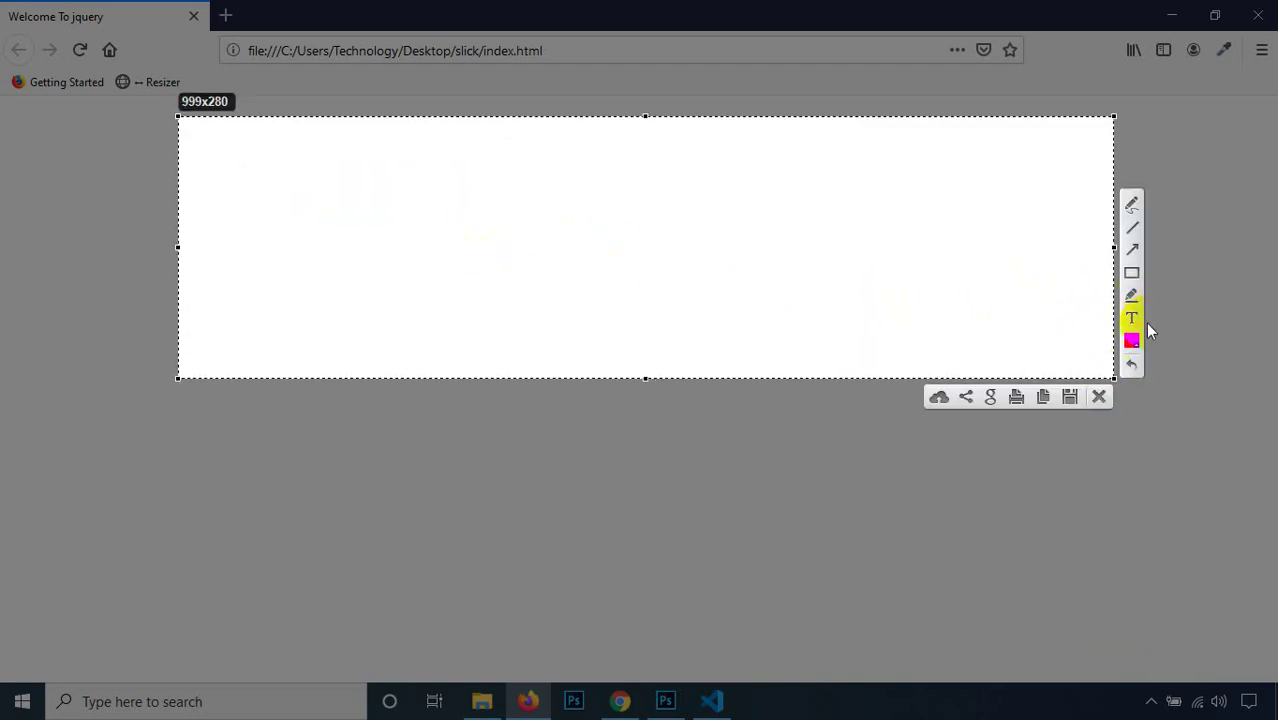
pyautogui.click(1131, 272)
pyautogui.moveTo(289, 148); pyautogui.dragTo(381, 231)
pyautogui.moveTo(494, 154)
pyautogui.mouseDown()
pyautogui.moveTo(613, 246)
pyautogui.moveTo(784, 287)
pyautogui.mouseUp()
pyautogui.moveTo(889, 208); pyautogui.dragTo(1048, 272)
pyautogui.moveTo(1035, 181)
pyautogui.mouseDown()
pyautogui.moveTo(990, 205)
pyautogui.moveTo(208, 303)
pyautogui.mouseUp()
pyautogui.moveTo(373, 174); pyautogui.dragTo(502, 270)
pyautogui.moveTo(638, 194); pyautogui.dragTo(796, 282)
pyautogui.moveTo(879, 212); pyautogui.dragTo(994, 292)
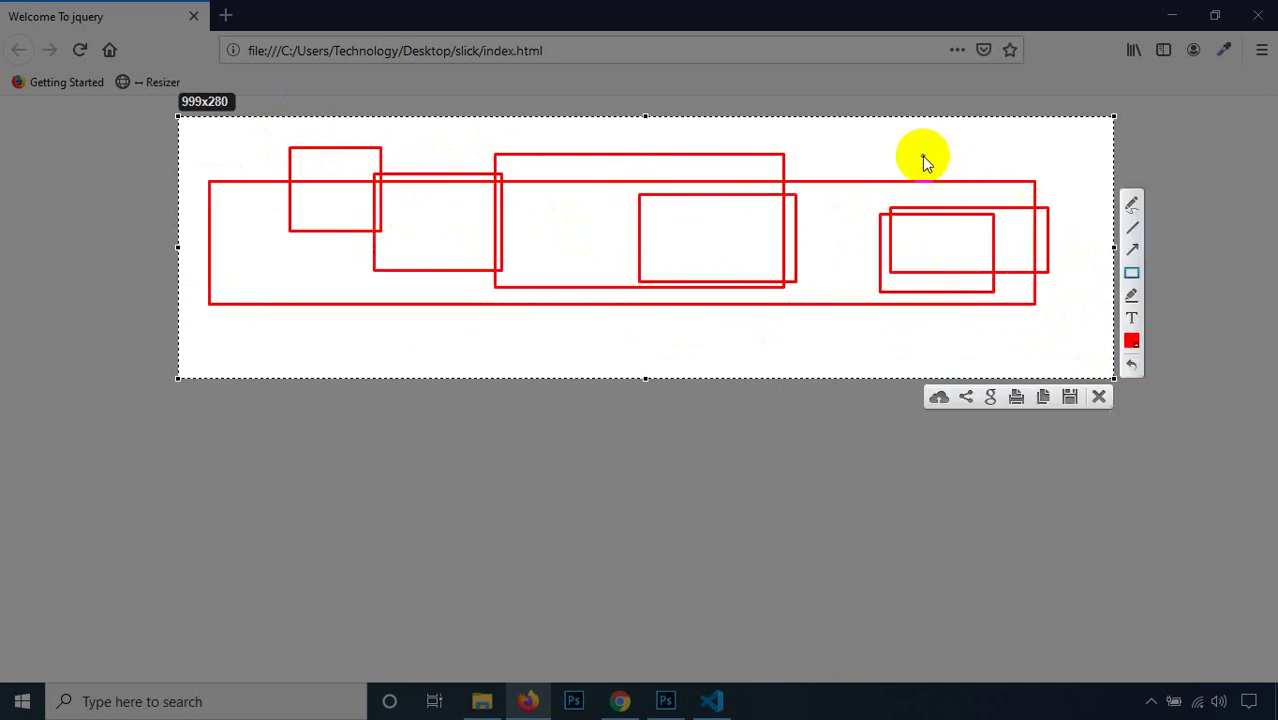
pyautogui.moveTo(922, 156); pyautogui.dragTo(596, 128)
pyautogui.moveTo(626, 183); pyautogui.dragTo(529, 285)
pyautogui.moveTo(391, 175); pyautogui.dragTo(363, 218)
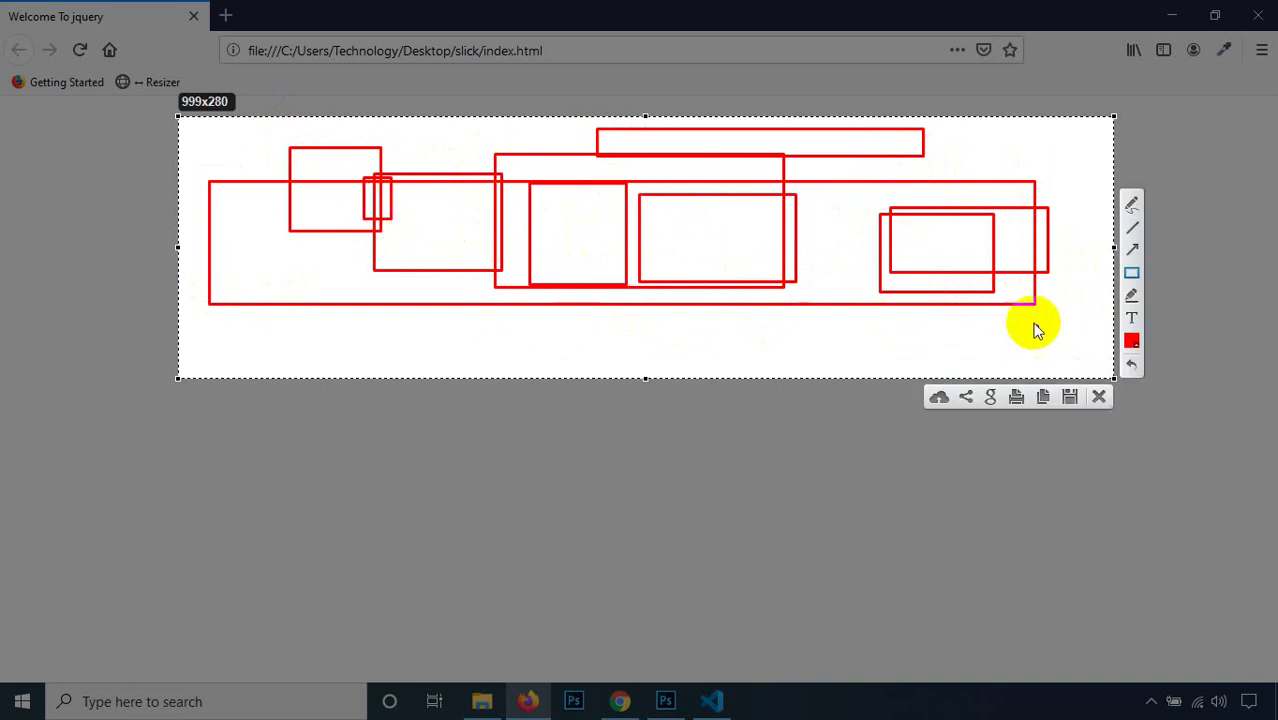
pyautogui.click(1099, 397)
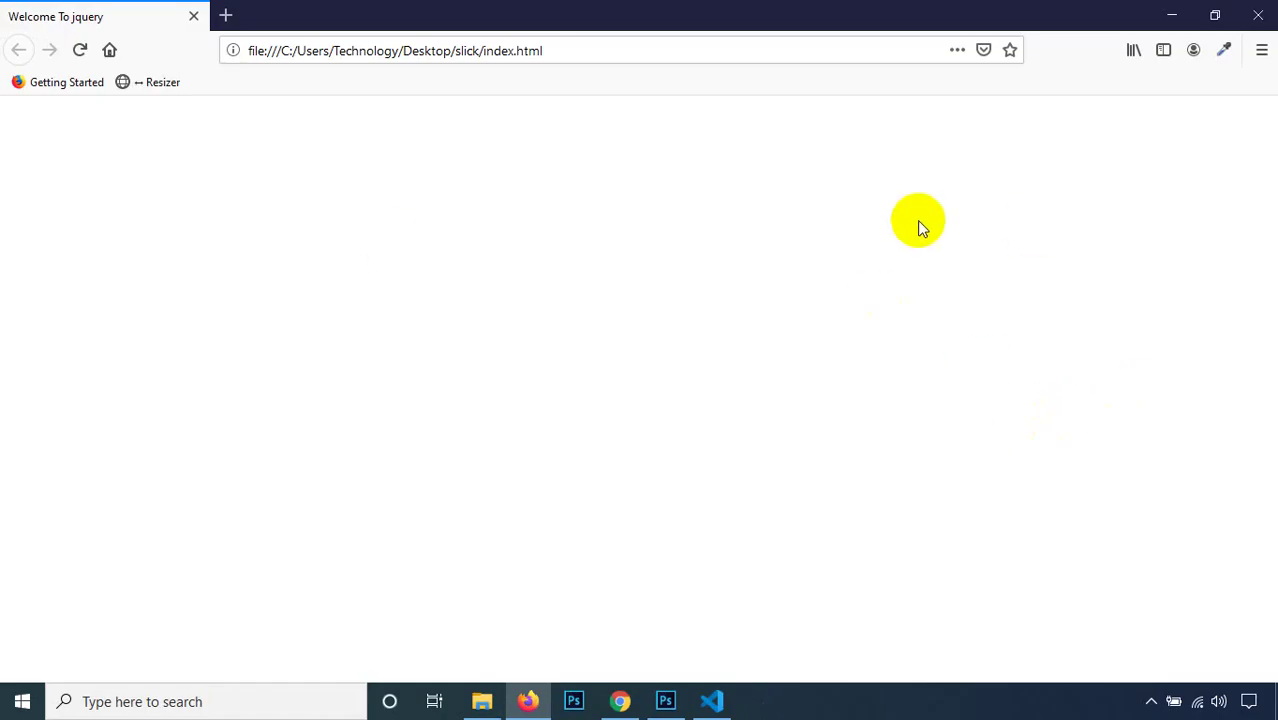
# Step: Switch to Visual Studio Code, add a div with class "row" inside the container div of index.html, and save the file
pyautogui.click(711, 701)
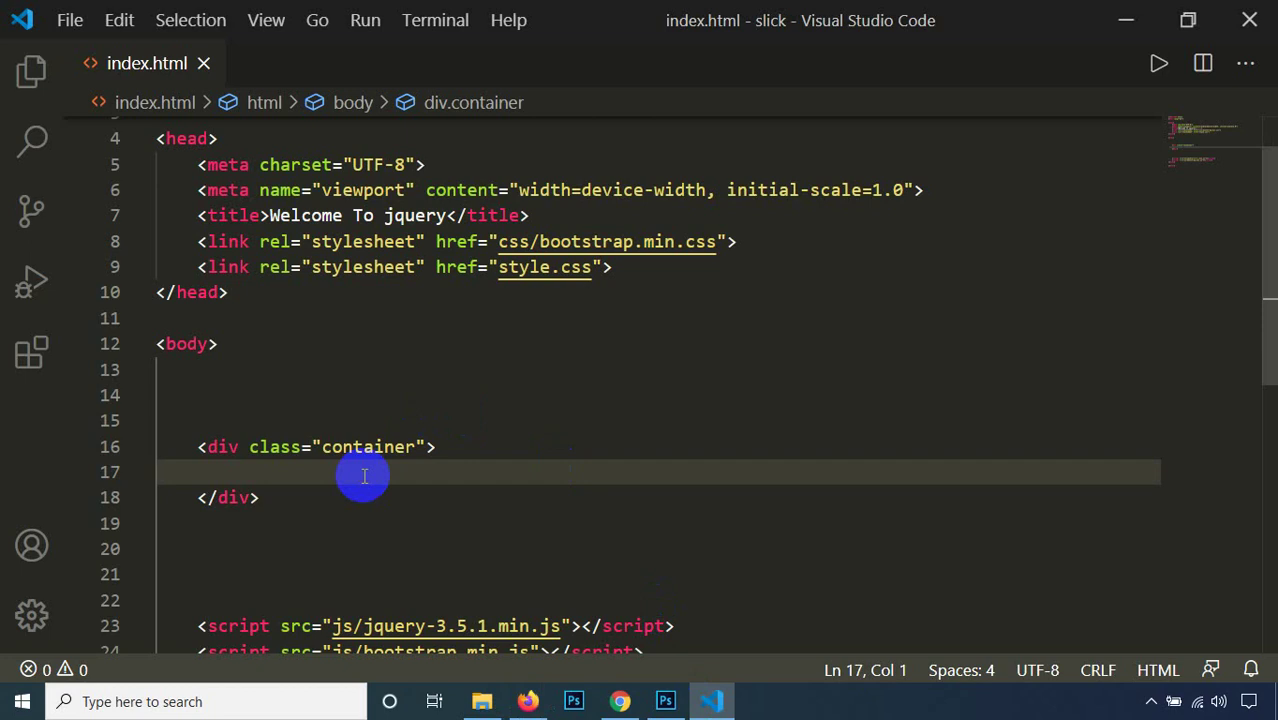
pyautogui.press('Tab')
pyautogui.press('Tab')
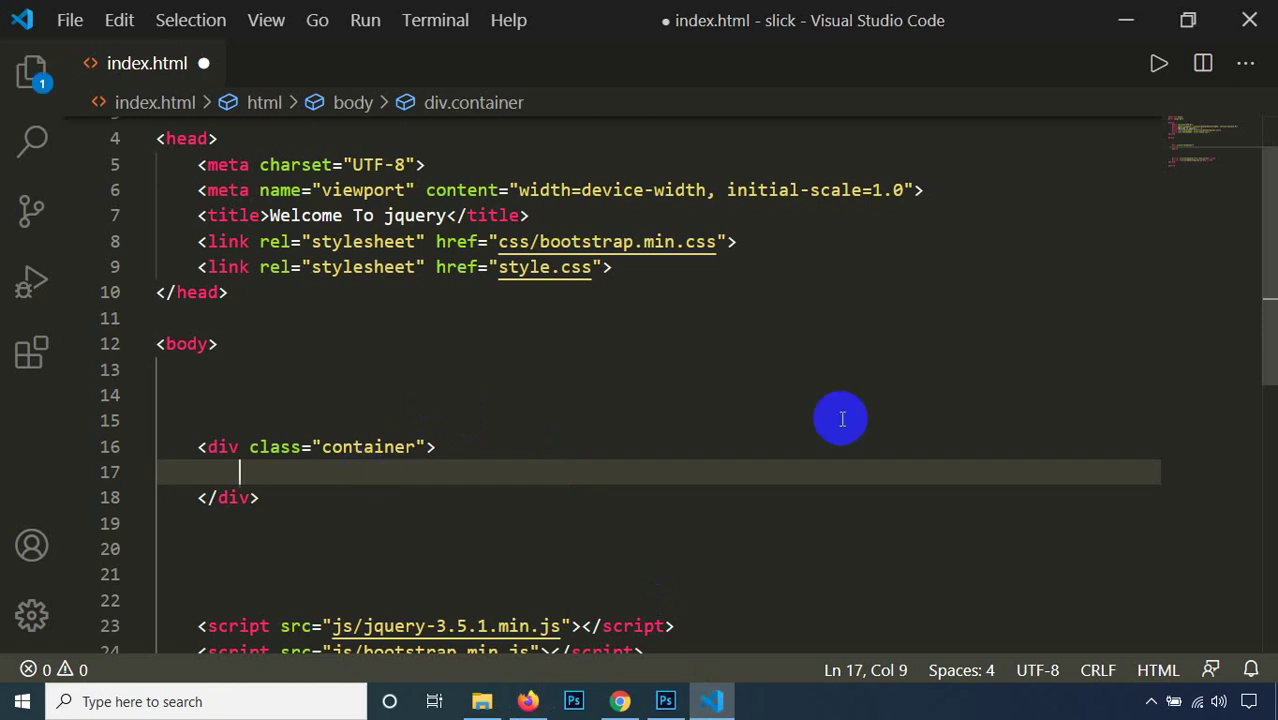
pyautogui.write('div.r')
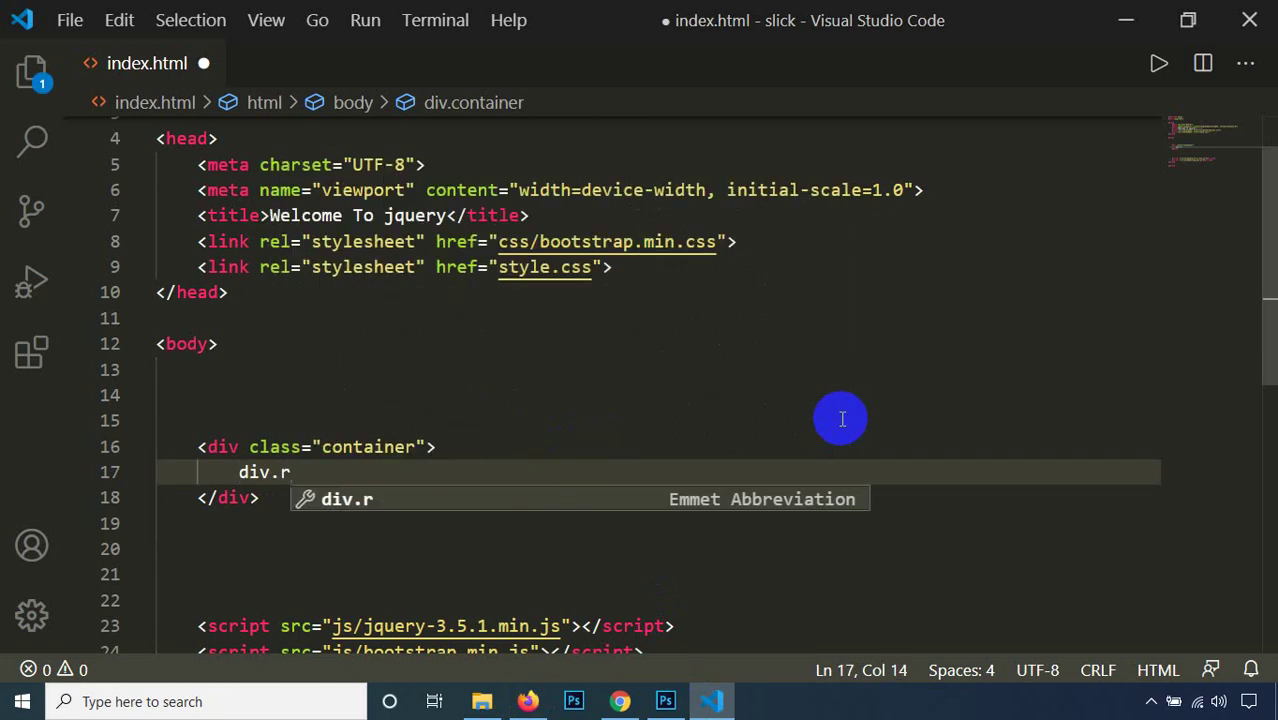
pyautogui.write('ow')
pyautogui.press('Tab')
pyautogui.press('Return')
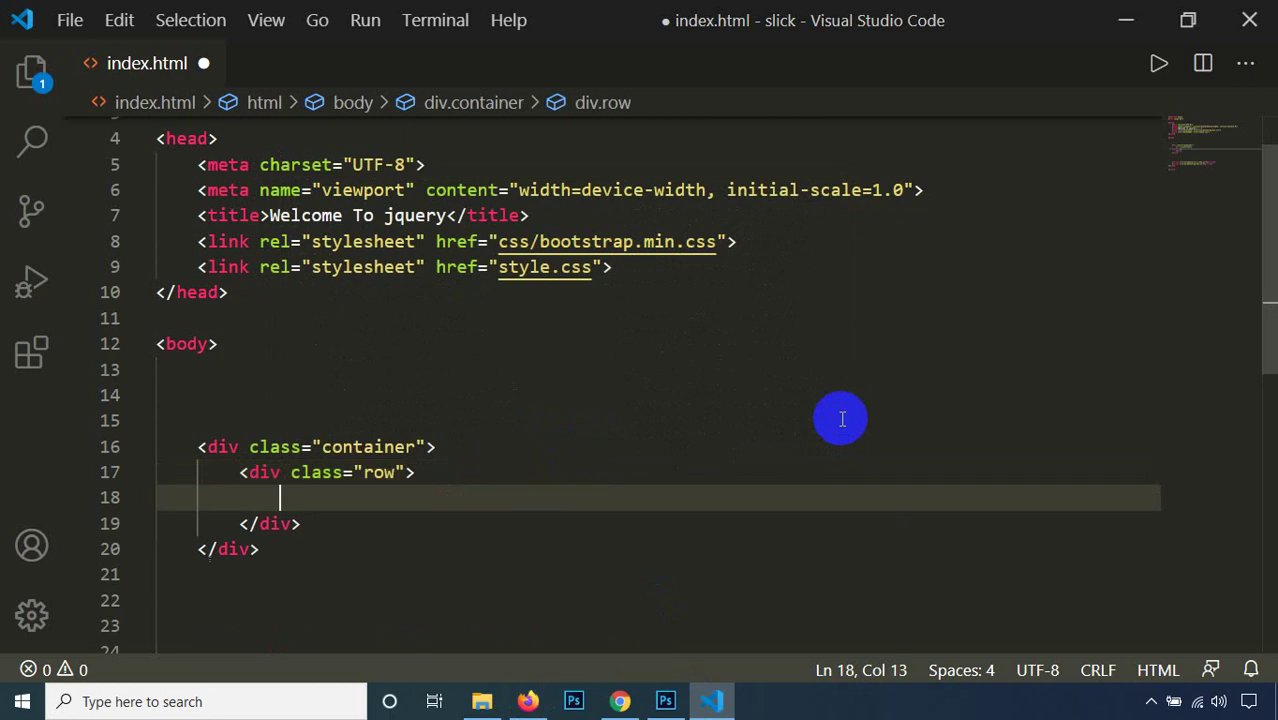
pyautogui.hotkey('ctrl', 's')
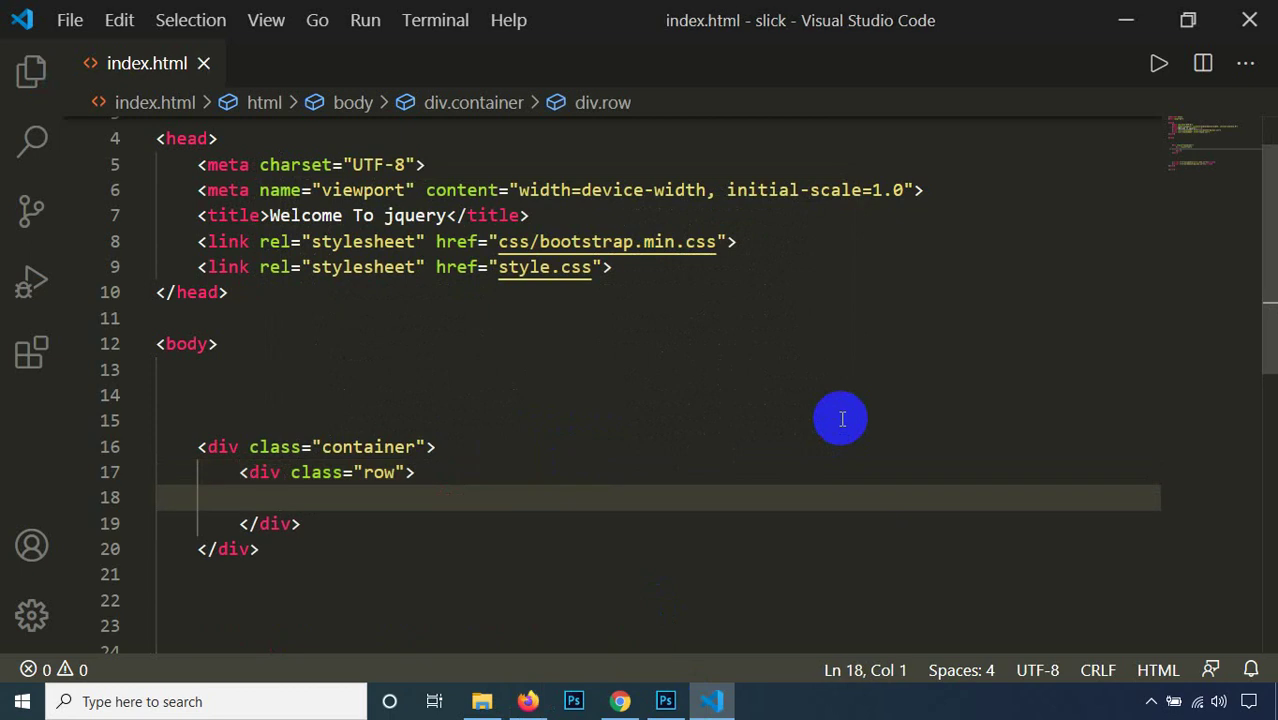
# Step: Undo the last whitespace change to restore the indentation of the empty line inside the row div
pyautogui.hotkey('ctrl', 'z')
pyautogui.scroll(-2, 810, 440)
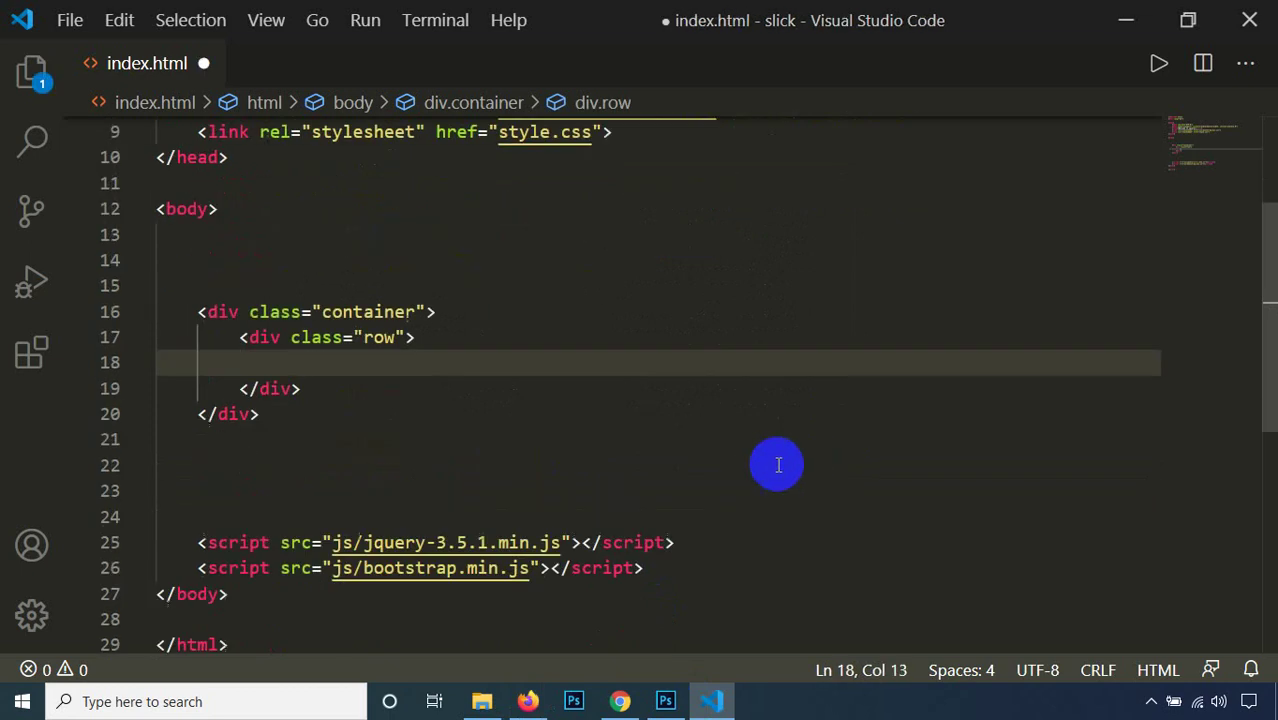
# Step: Switch to Firefox, mark out a 1038x219 screen capture area over the blank index.html page, and discard the capture
pyautogui.click(540, 708)
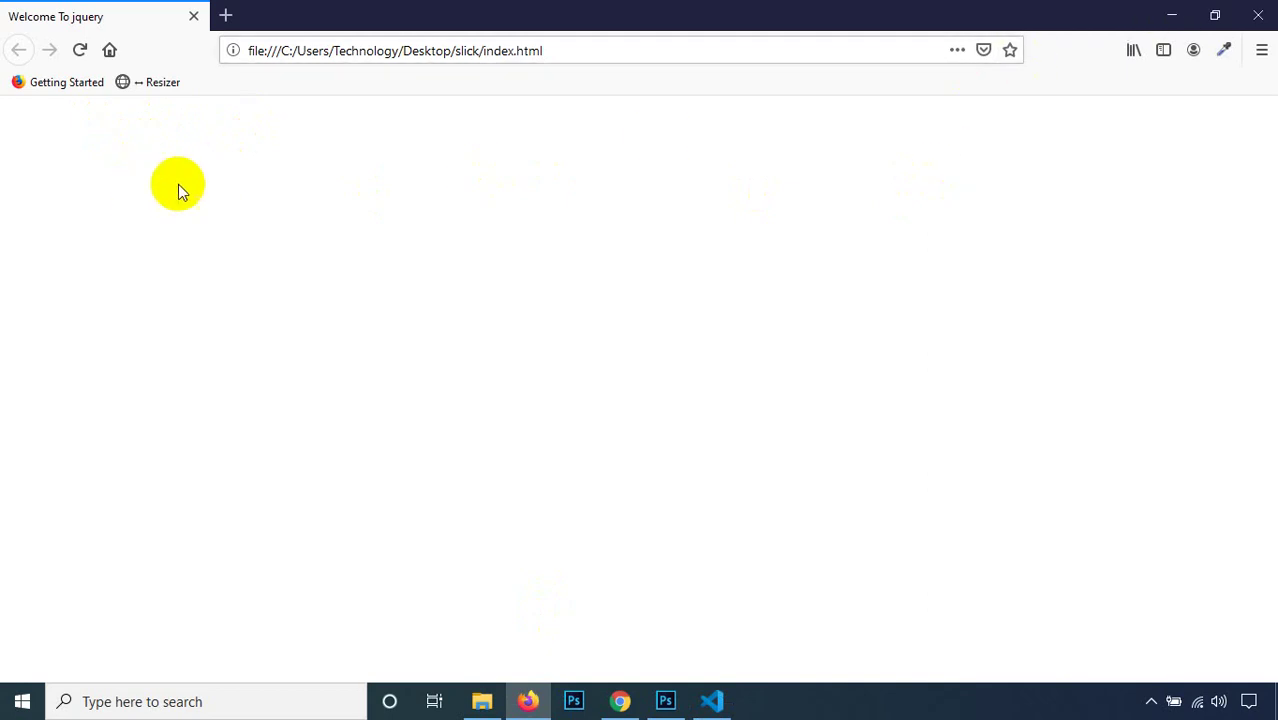
pyautogui.press('Print')
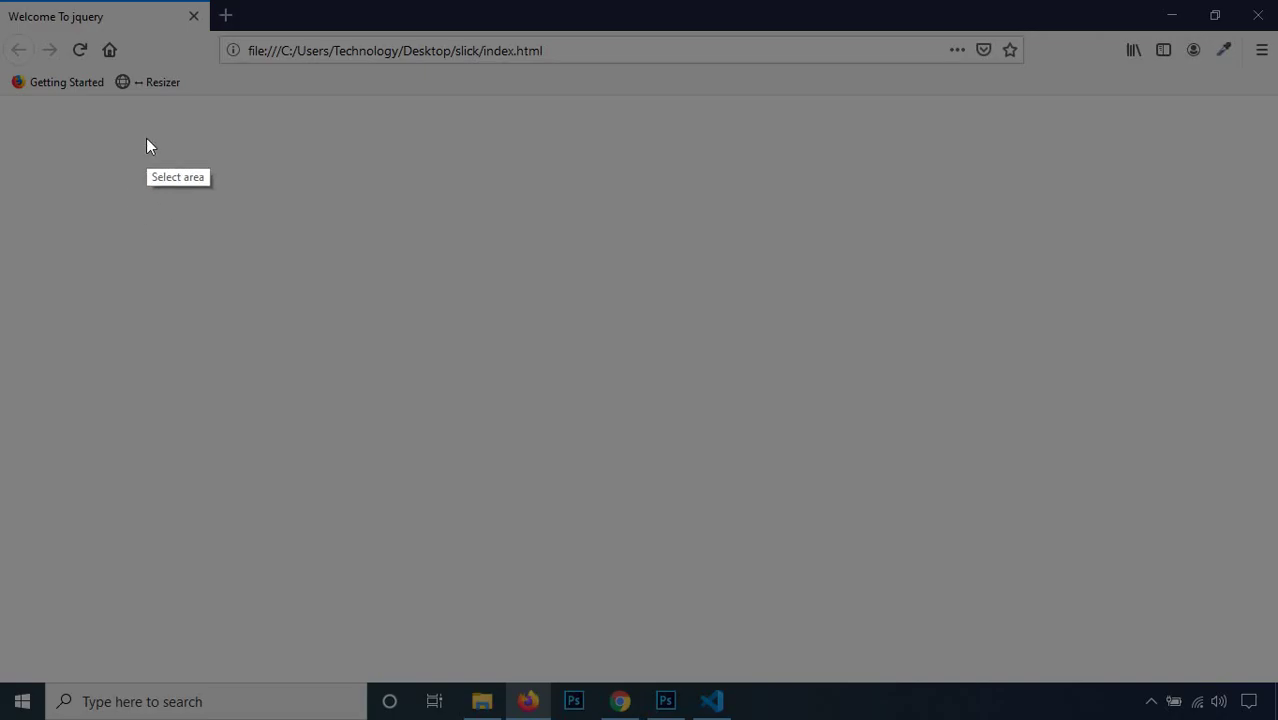
pyautogui.moveTo(146, 138)
pyautogui.mouseDown()
pyautogui.moveTo(998, 442)
pyautogui.moveTo(1090, 285)
pyautogui.moveTo(1118, 342)
pyautogui.mouseUp()
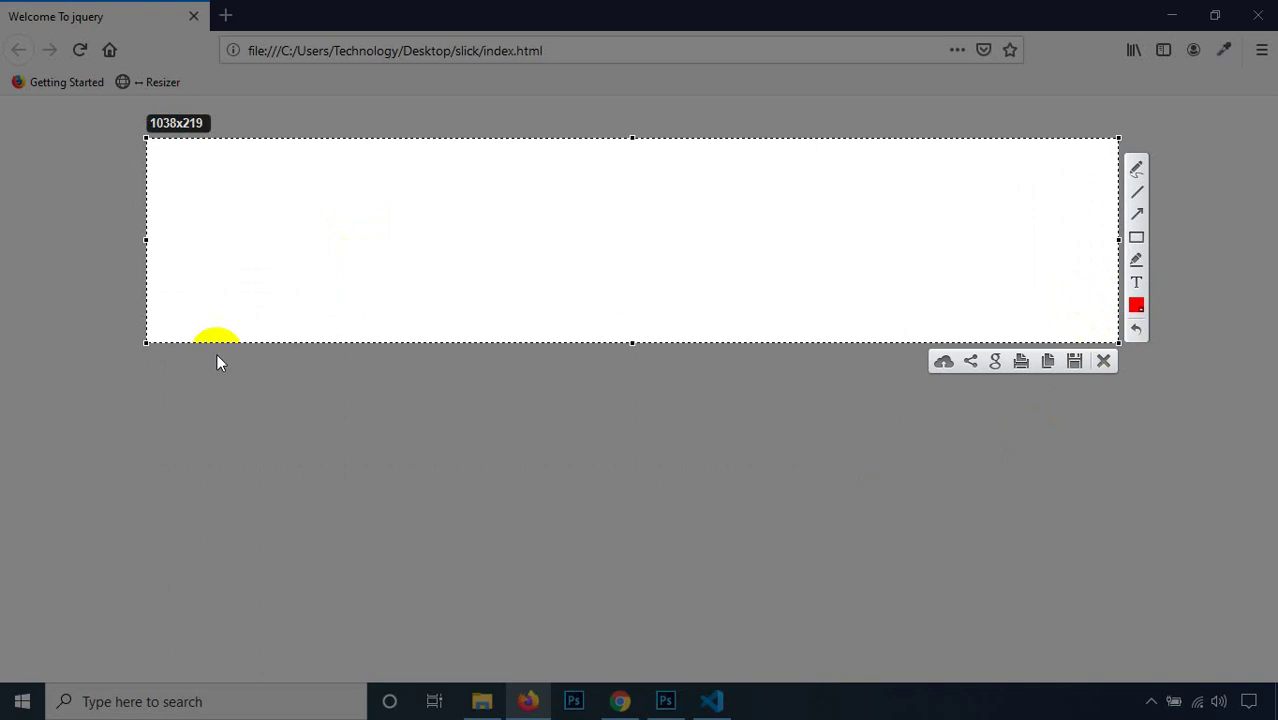
pyautogui.click(1110, 366)
# Step: Switch to Visual Studio Code, add a div with class "col-lg-12" inside the row div, and save index.html, keeping its blank inner line indented
pyautogui.click(711, 701)
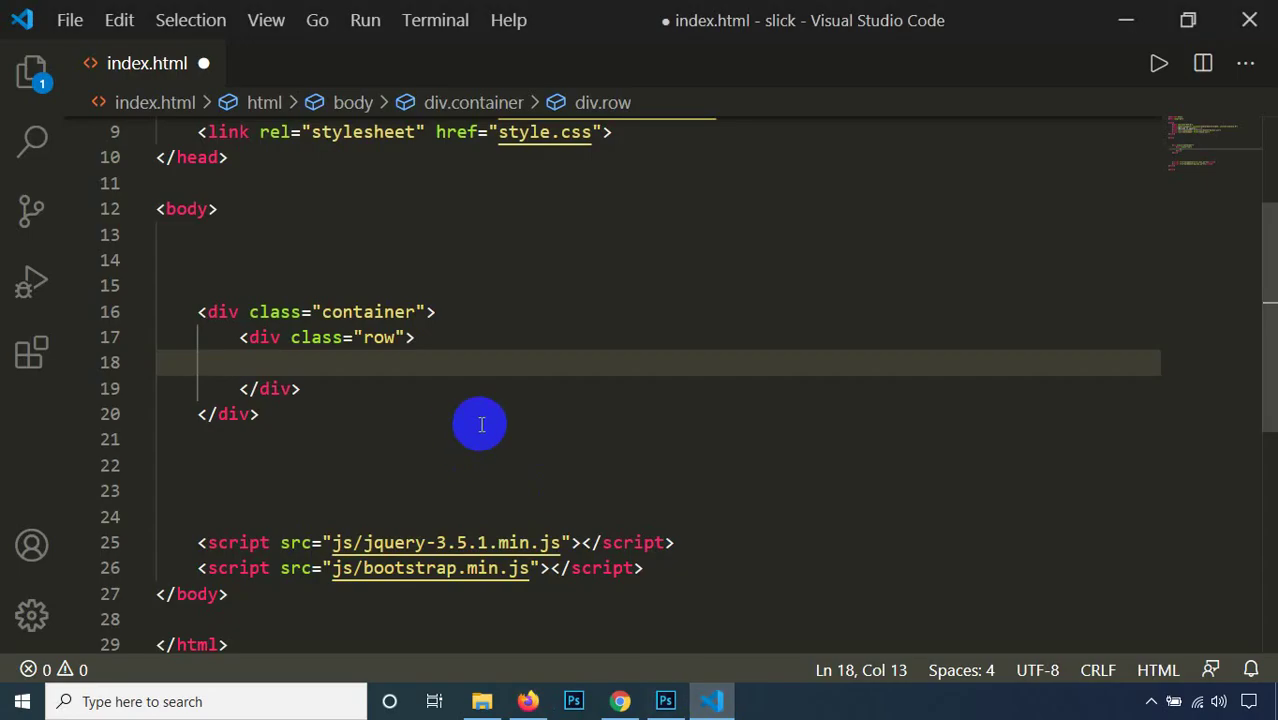
pyautogui.write('div')
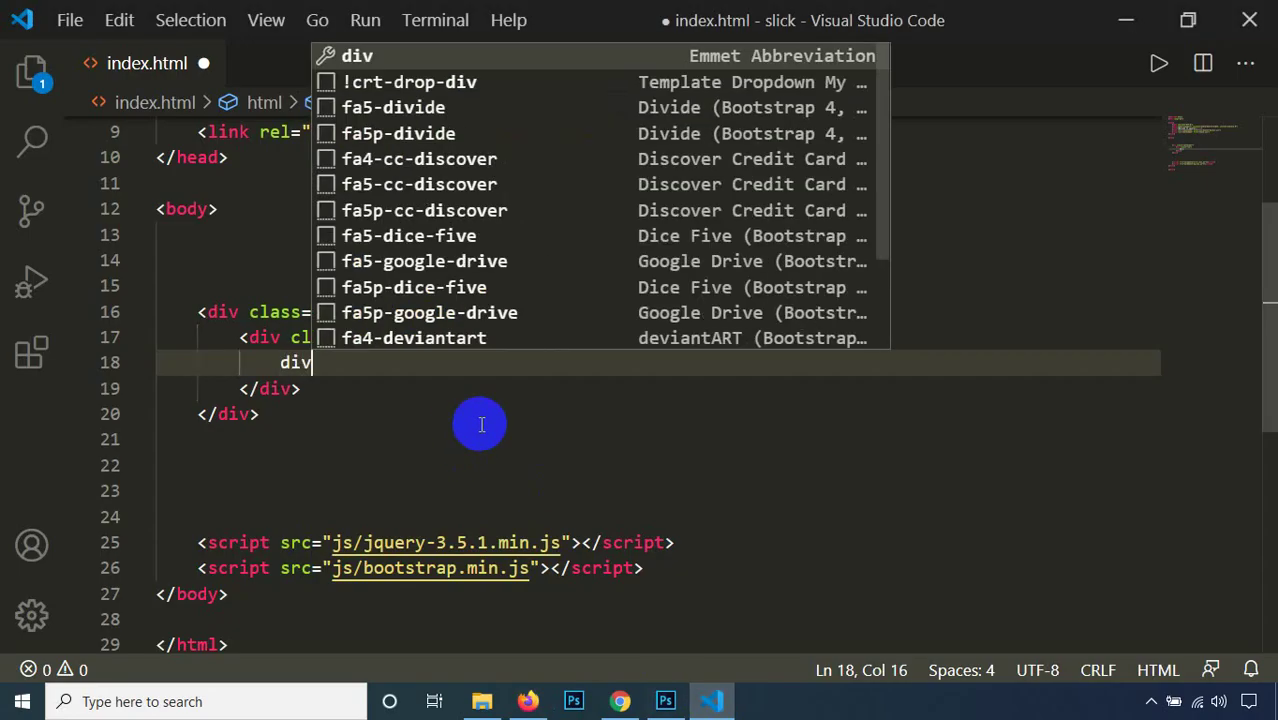
pyautogui.write('.col-')
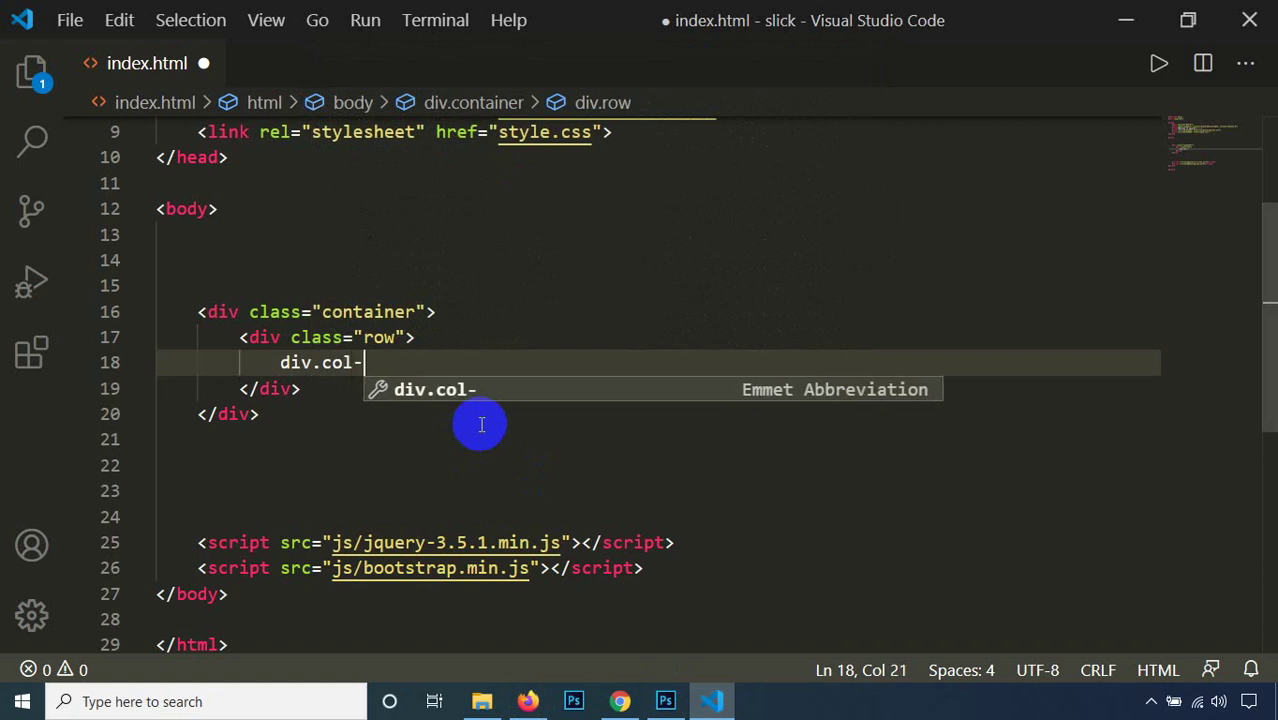
pyautogui.write('lg-12')
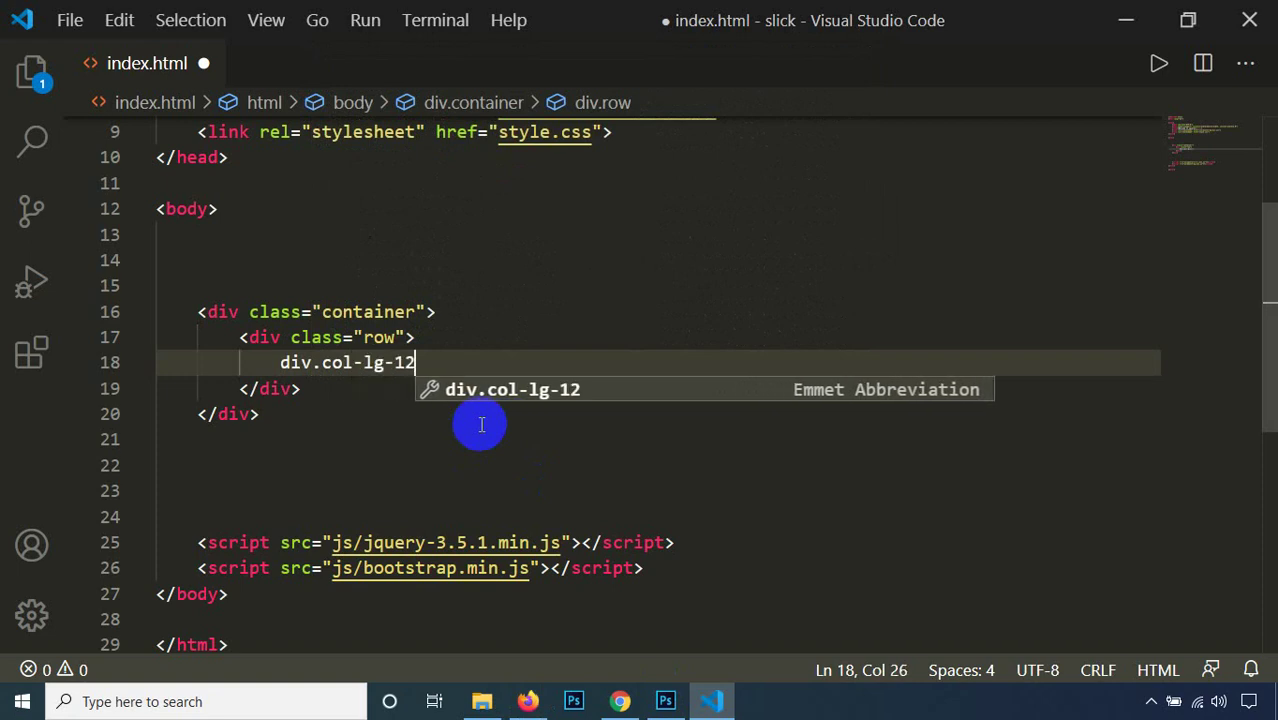
pyautogui.press('Tab')
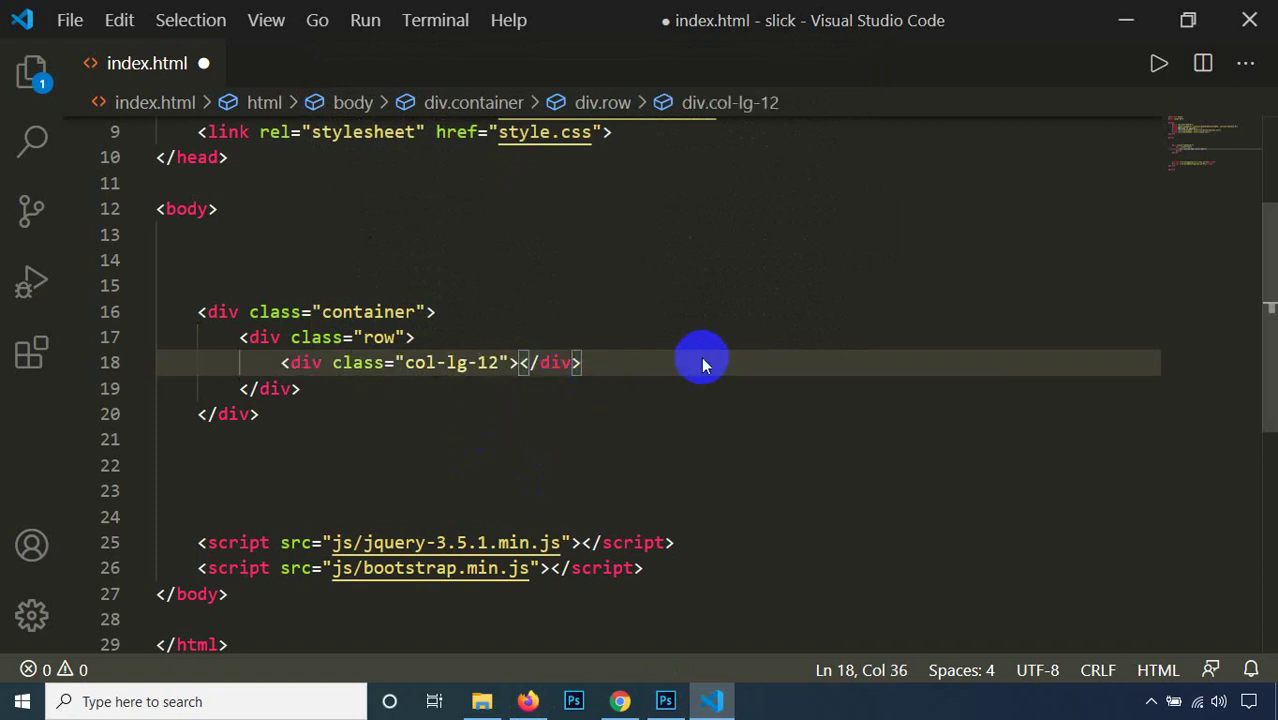
pyautogui.press('Return')
pyautogui.hotkey('ctrl', 's')
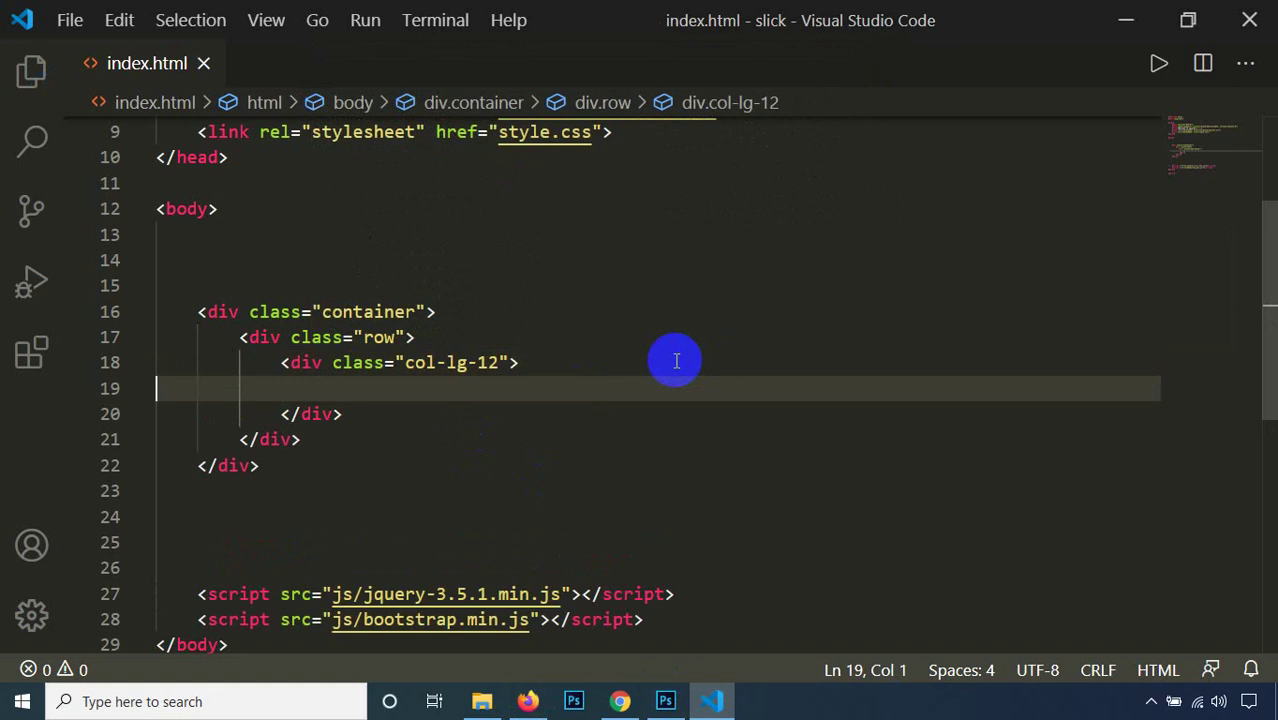
pyautogui.hotkey('ctrl', 'z')
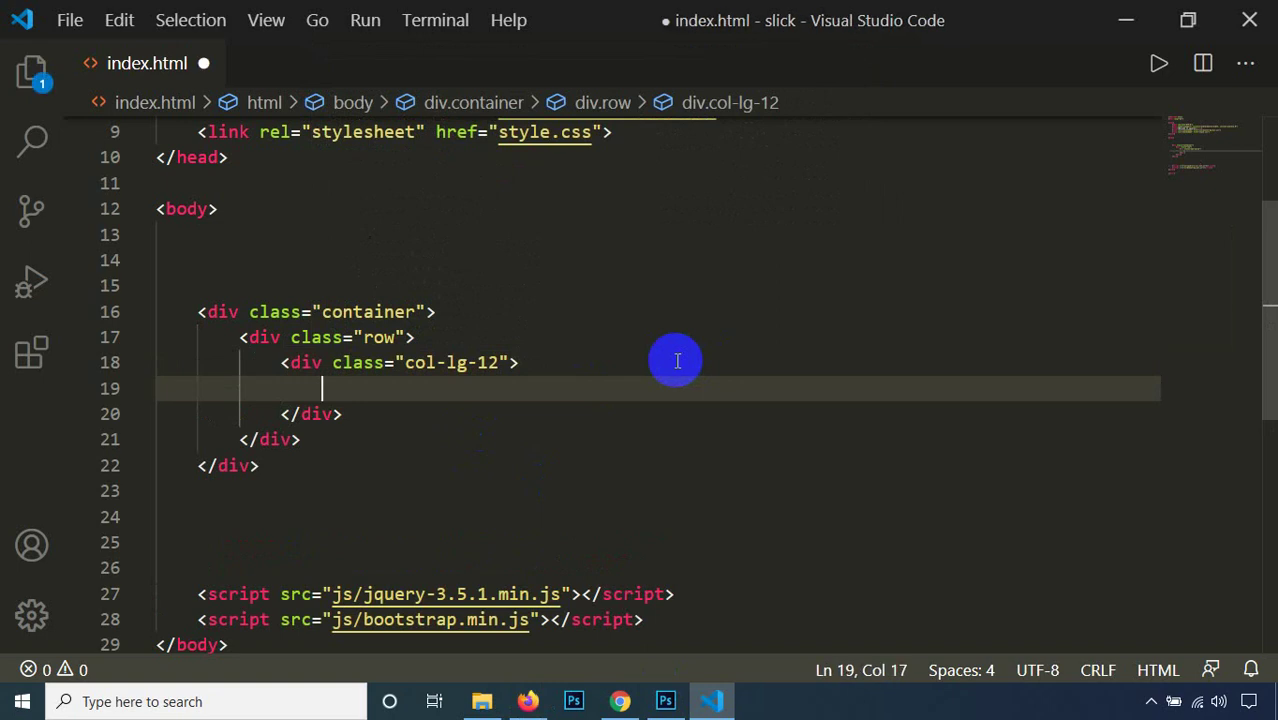